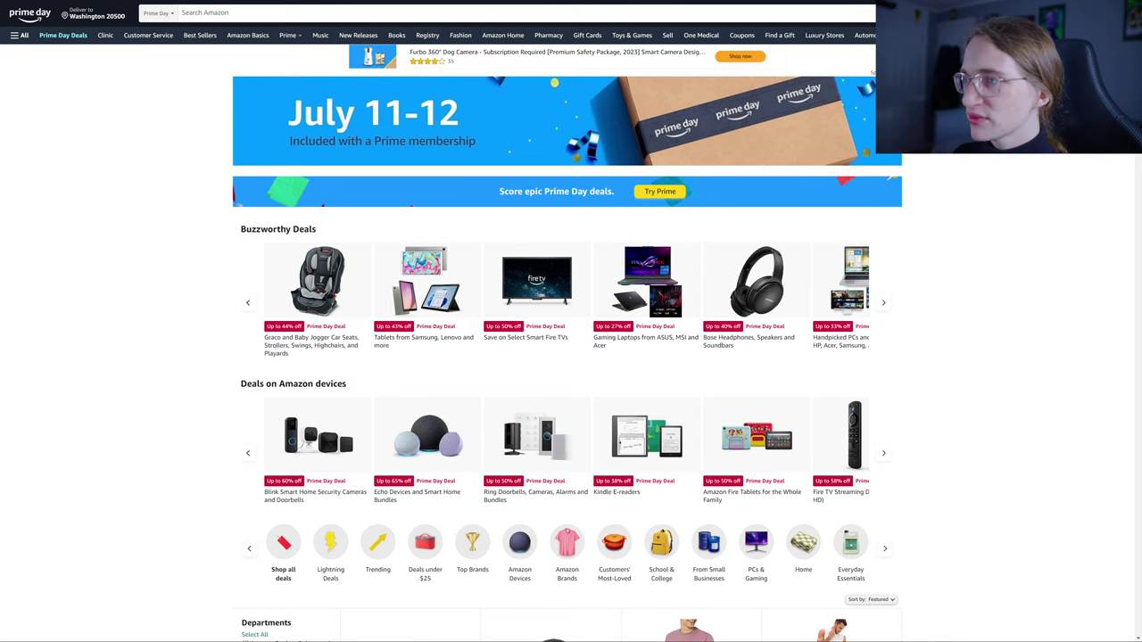
Step: Search the Prime Day deals for "5700x" and look through the results for the processor
click(239, 13)
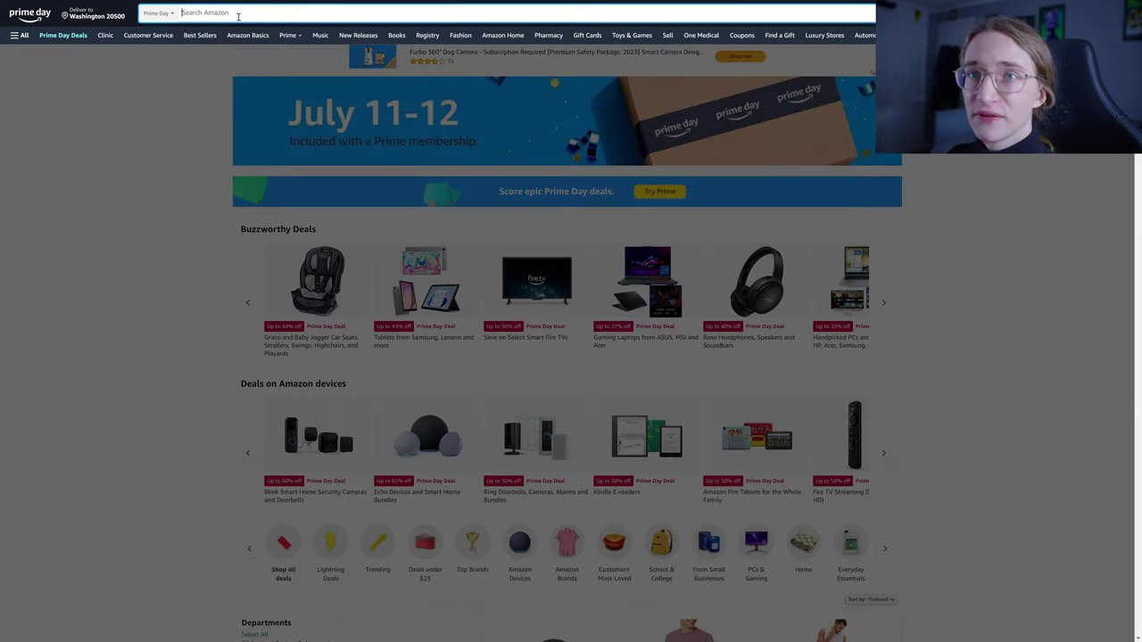
text(5700x)
key(Return)
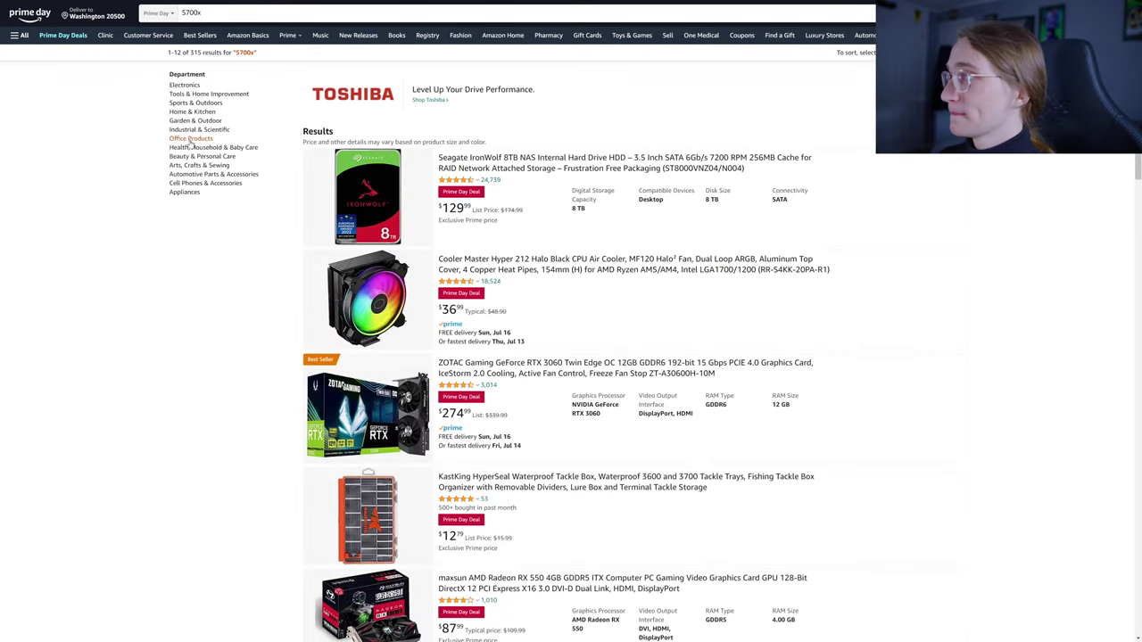
scroll(192, 143, down, 10)
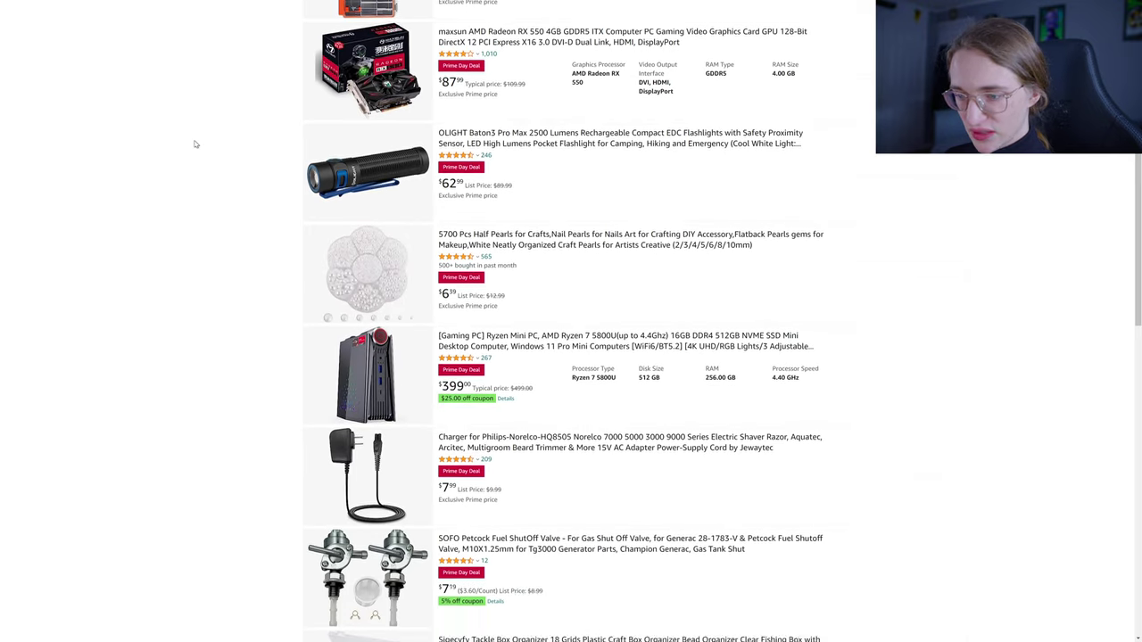
scroll(217, 163, up, 10)
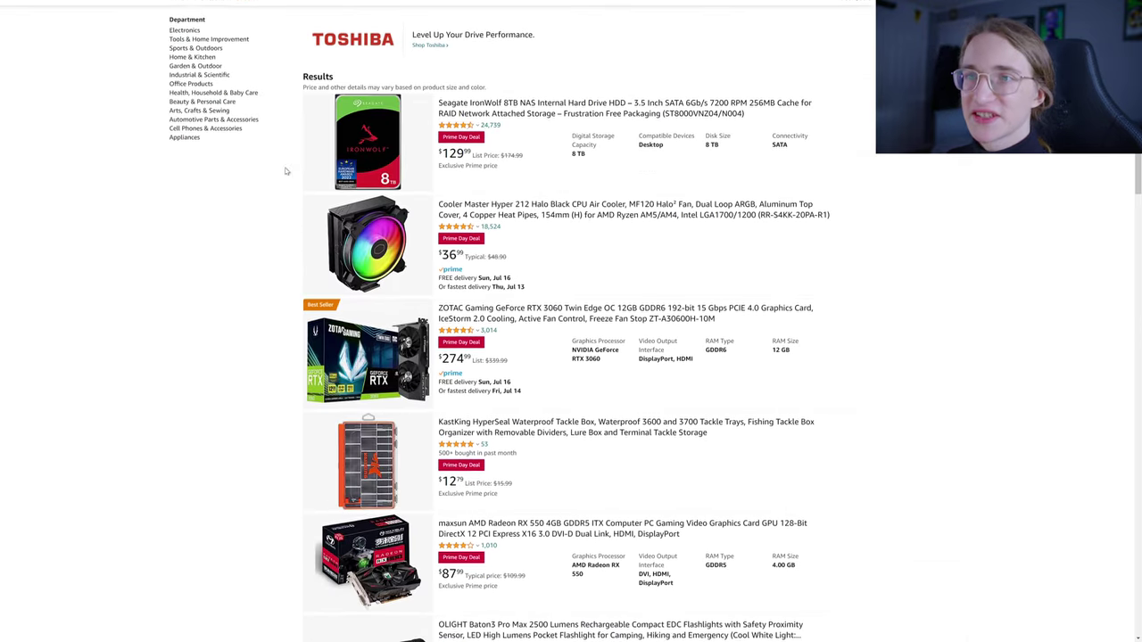
Step: Refine the Prime Day search to "ryzen 5700x"
click(183, 12)
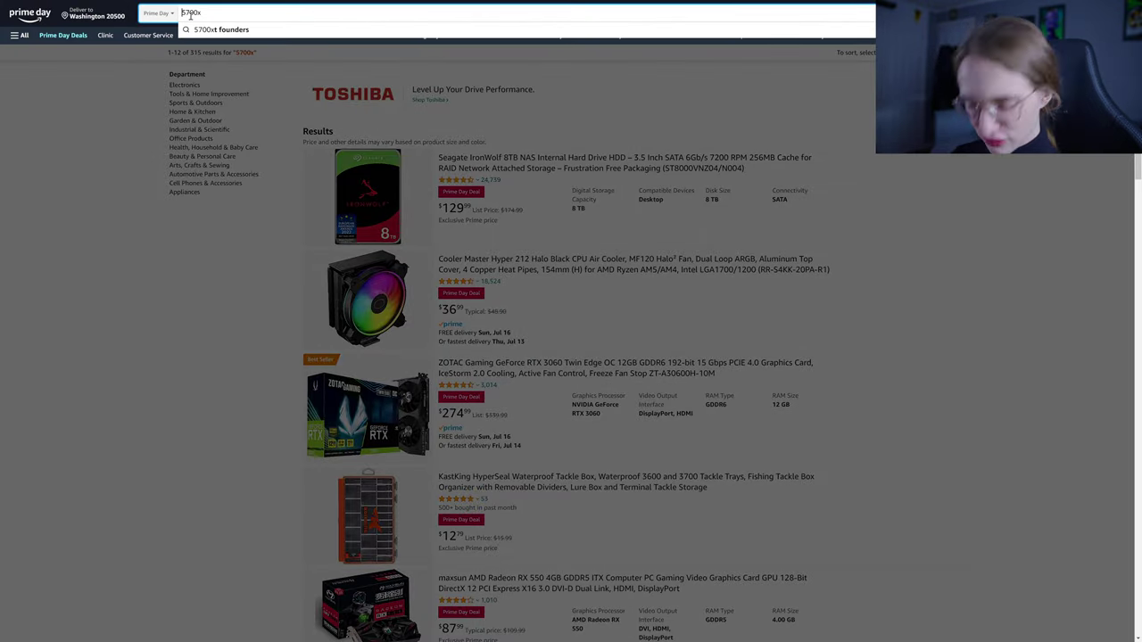
text(ryzen)
key(Return)
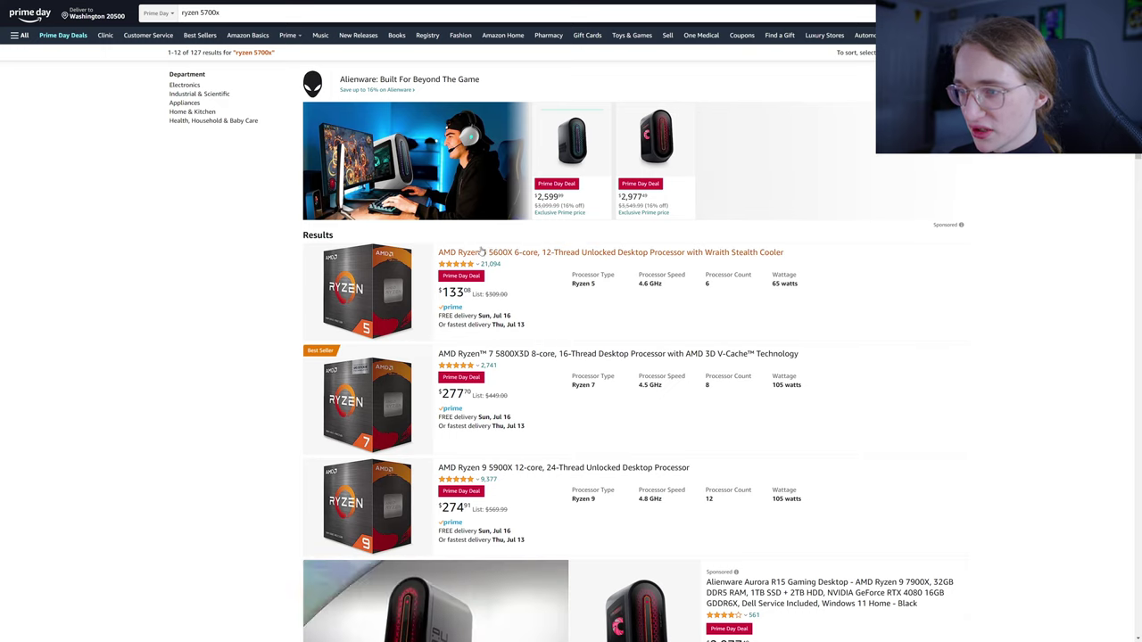
Step: Review the AMD Ryzen 5 5600X listing and open the Ryzen 7 5700X from its also-viewed products
click(486, 253)
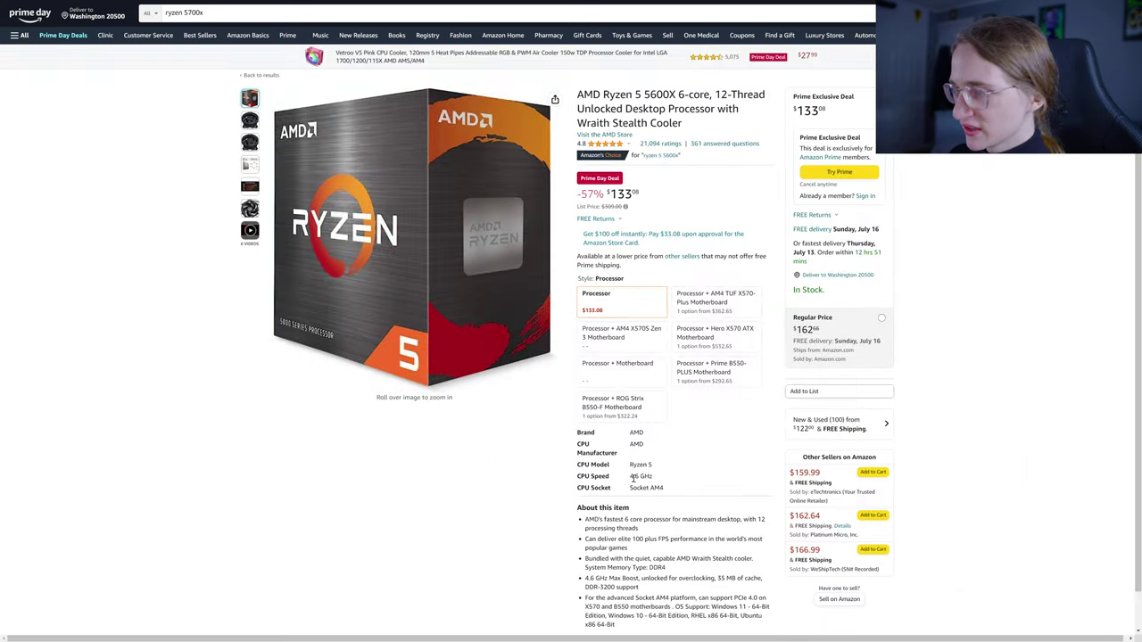
mouse_move(366, 294)
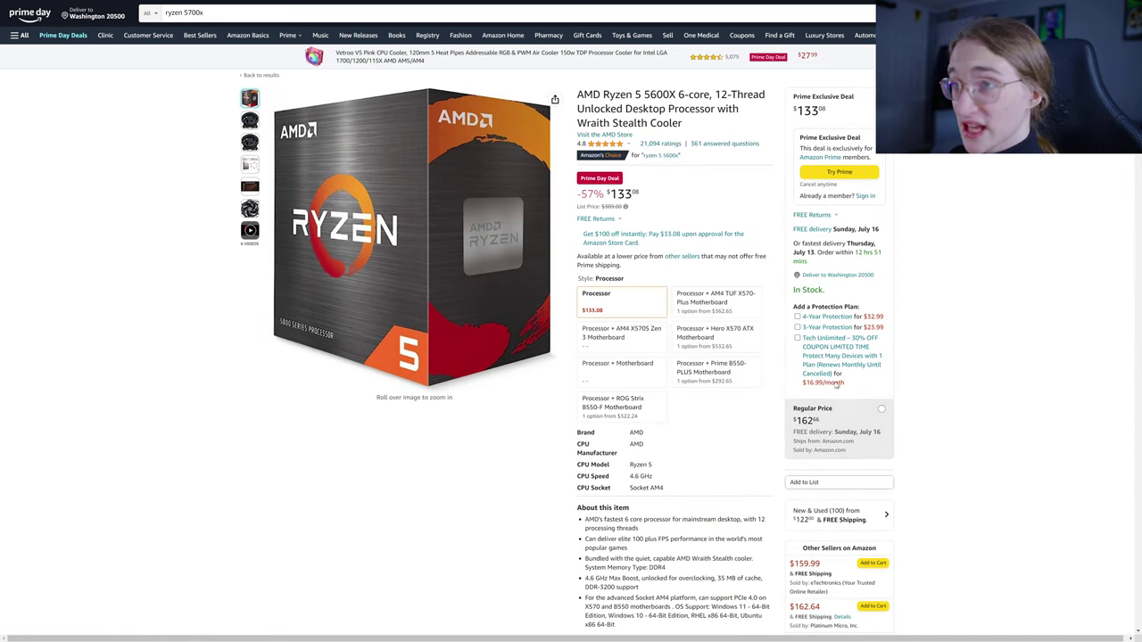
scroll(859, 272, down, 2)
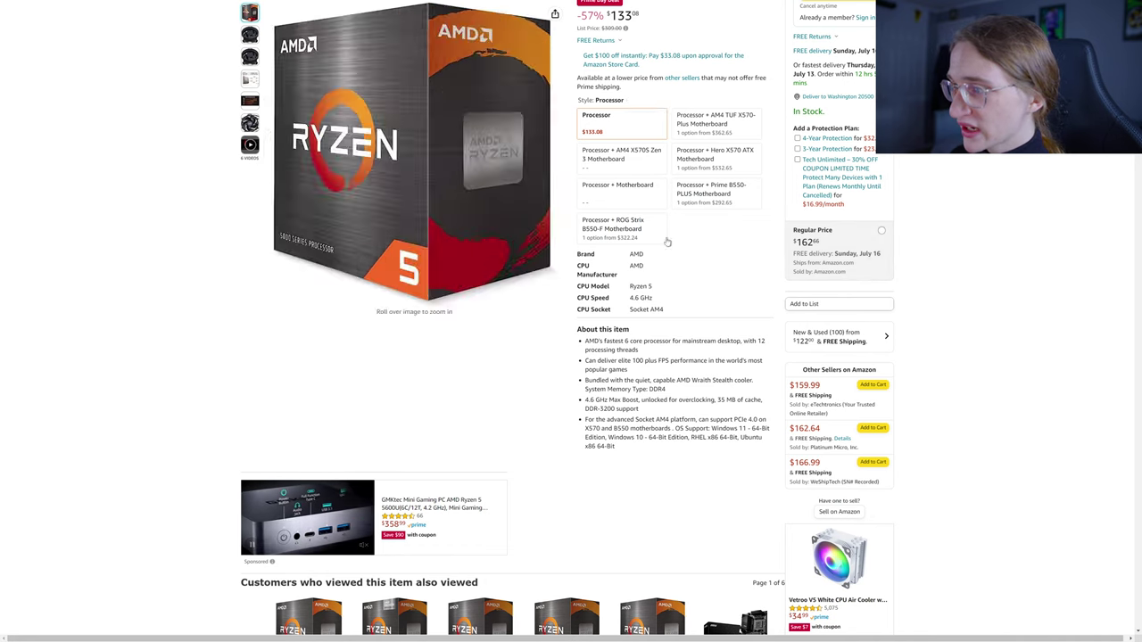
scroll(650, 286, down, 2)
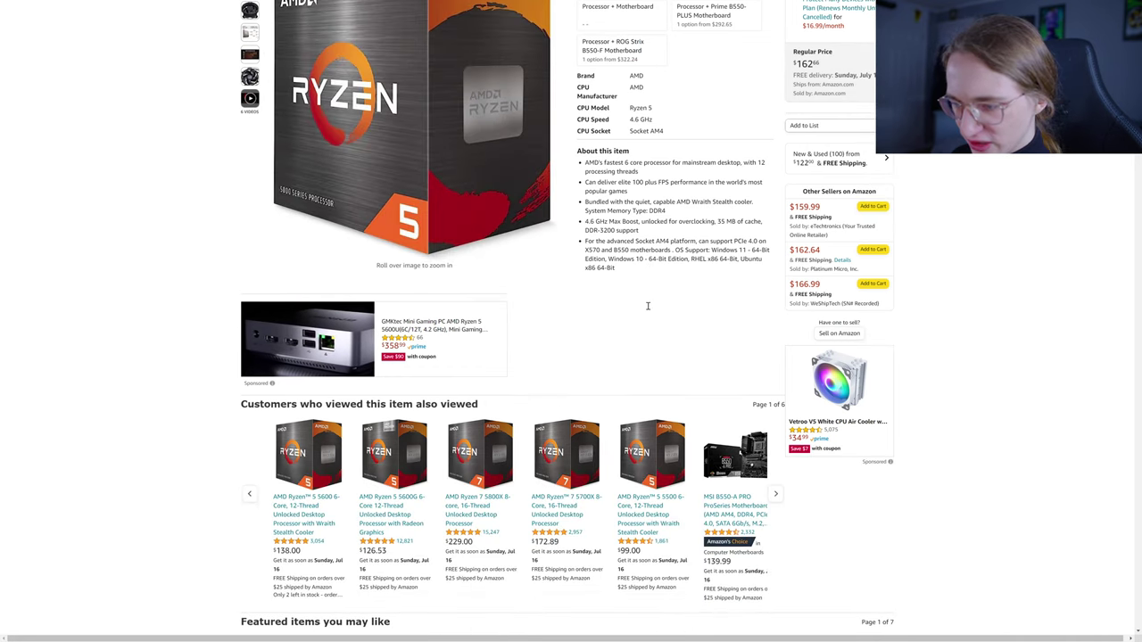
click(563, 516)
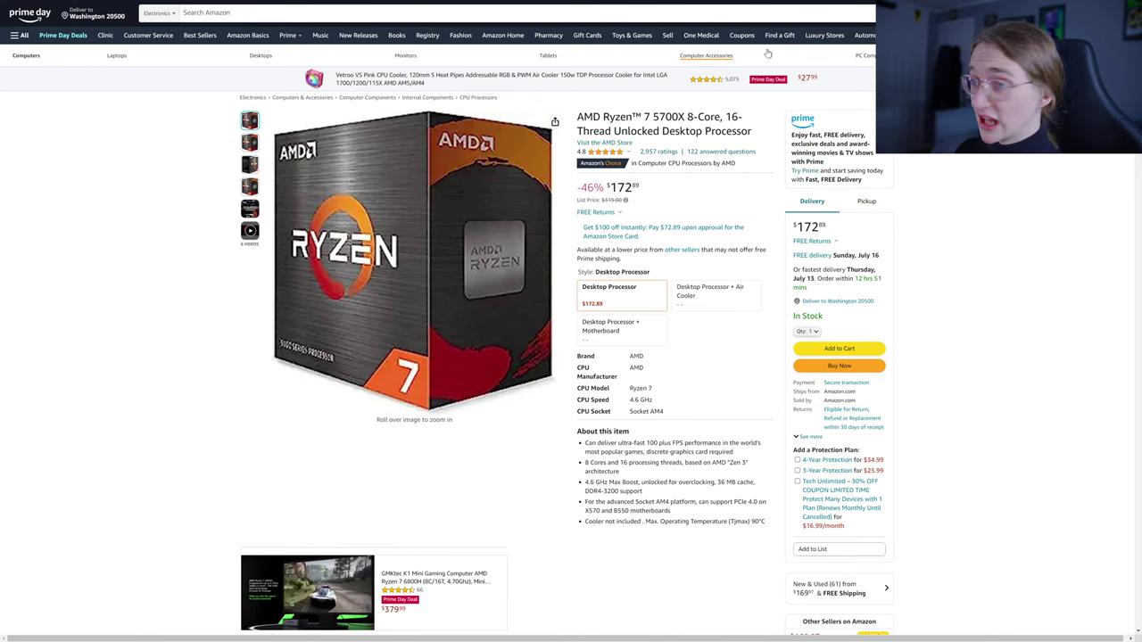
Step: Search for "cpu" and limit the results to the Prime Day department
click(474, 18)
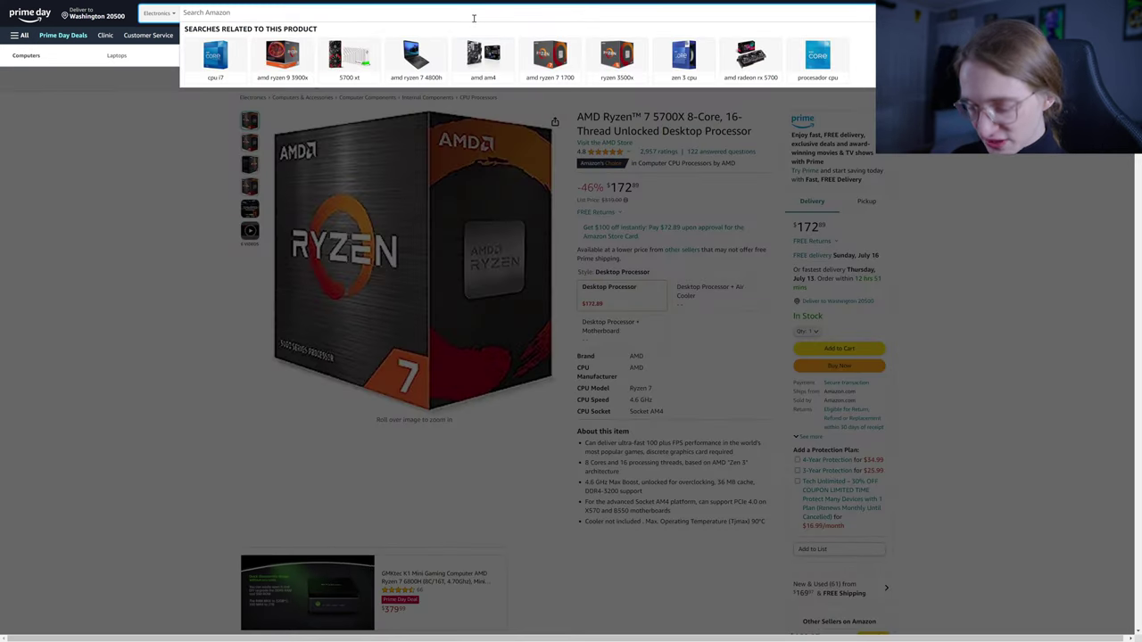
text(cpu)
key(Return)
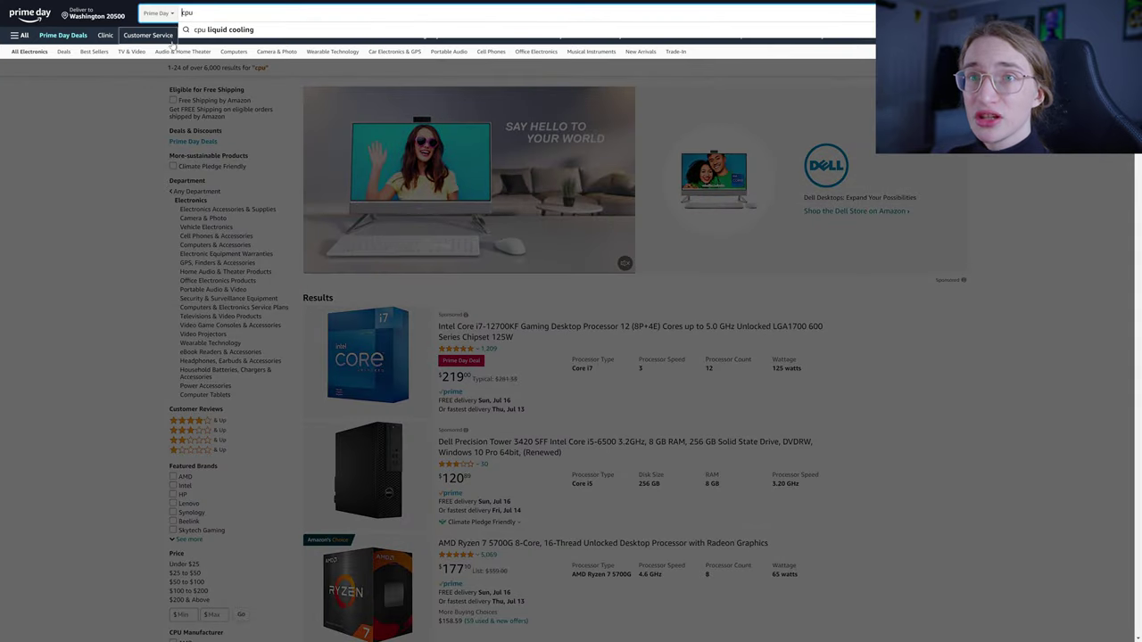
key(Escape)
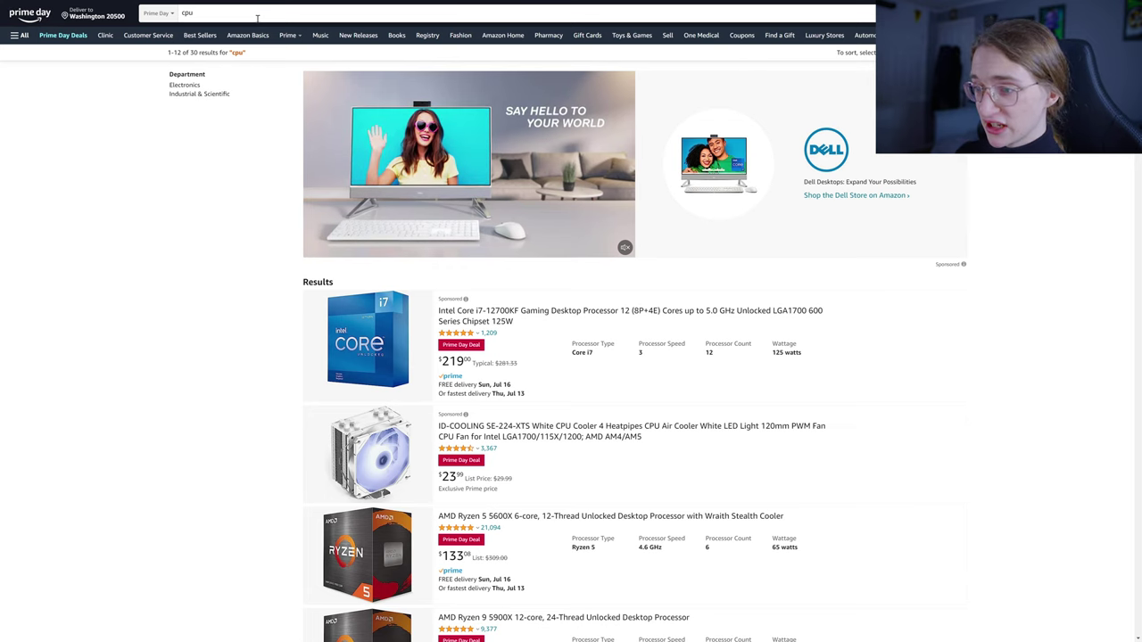
Step: Compare the prices, core counts and wattages of the AMD and Intel processors in the Prime Day CPU results
scroll(349, 215, down, 1)
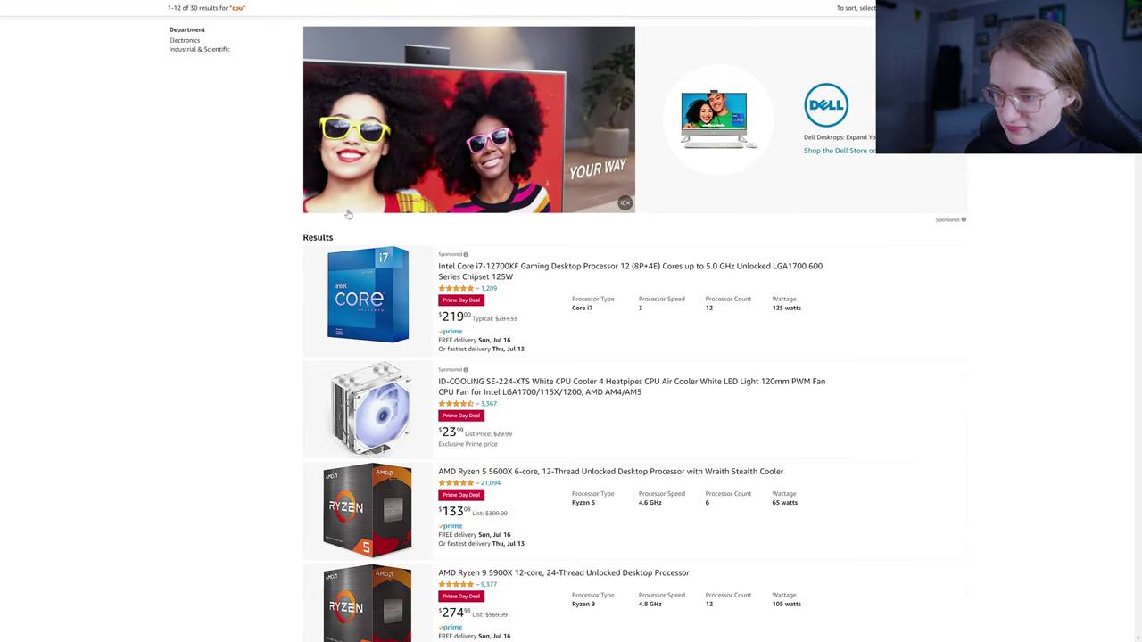
scroll(349, 215, down, 3)
scroll(349, 215, up, 2)
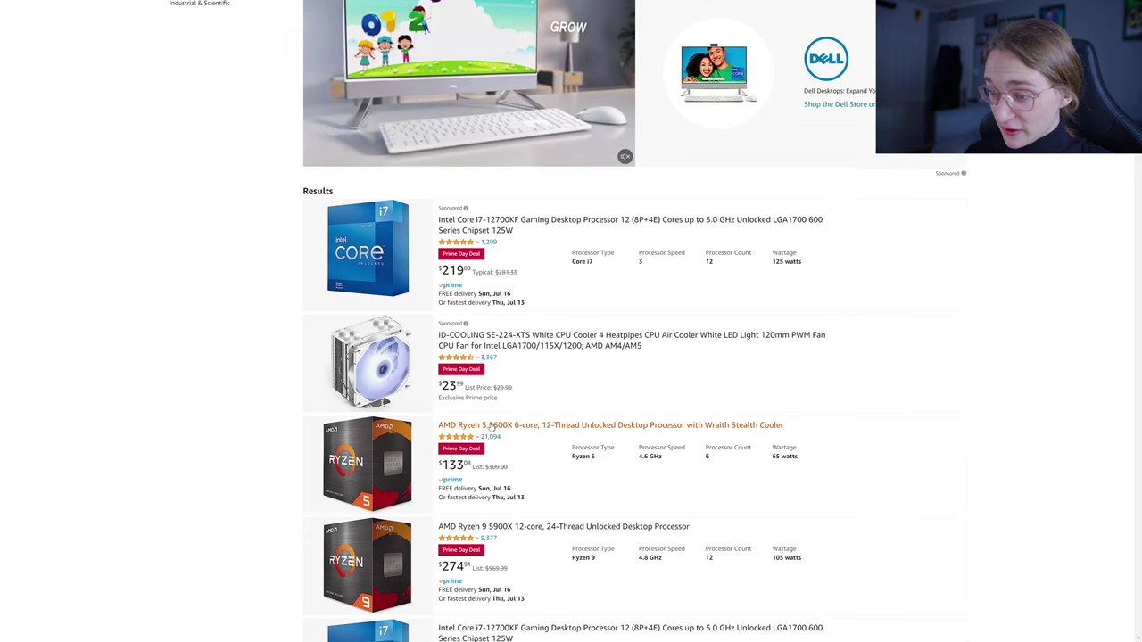
scroll(489, 430, down, 1)
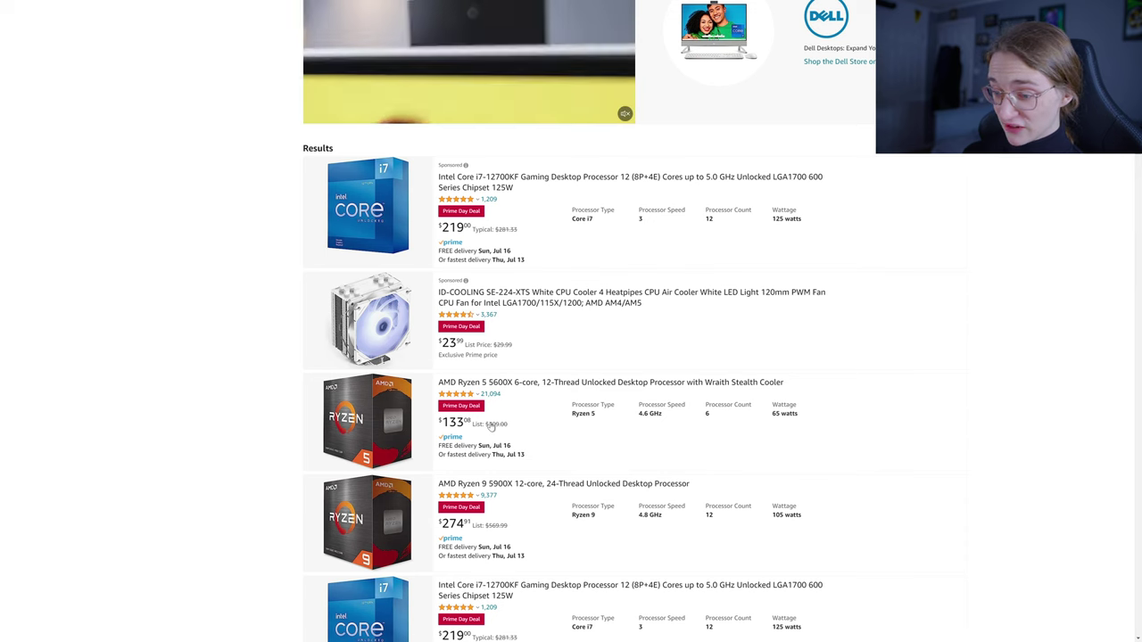
scroll(490, 426, down, 4)
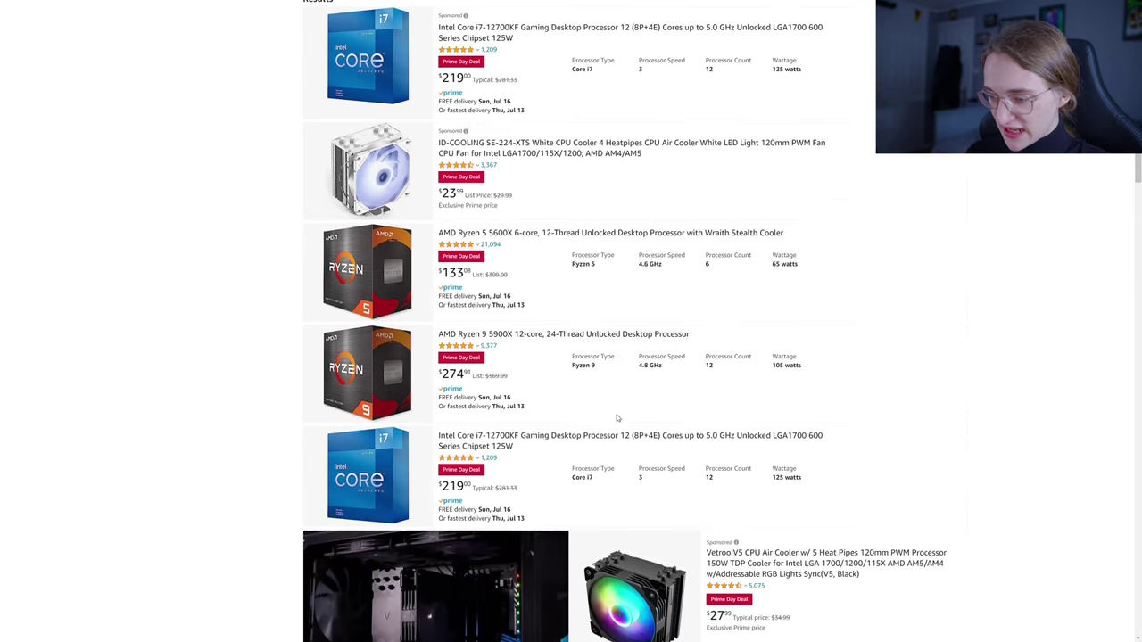
scroll(617, 418, down, 2)
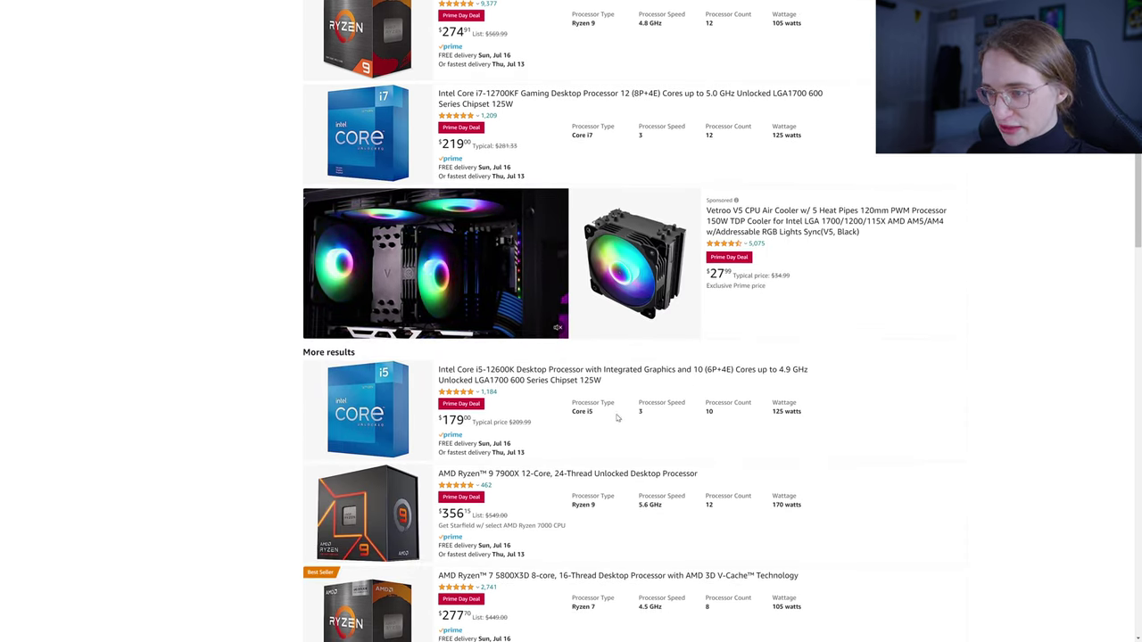
scroll(512, 334, down, 1)
scroll(513, 338, down, 1)
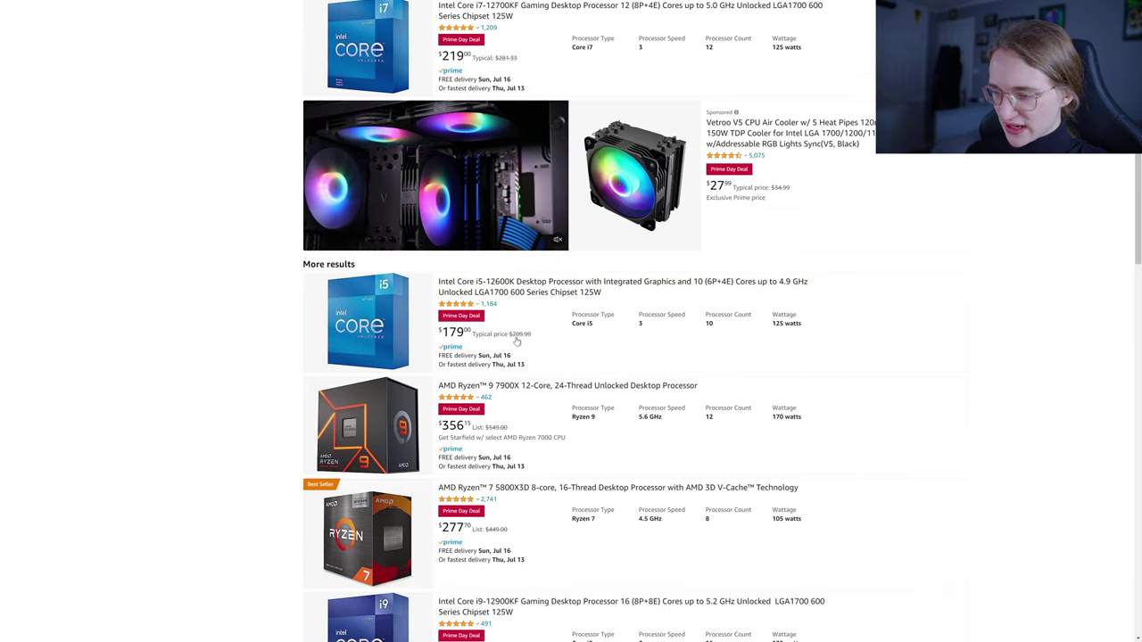
scroll(516, 340, down, 1)
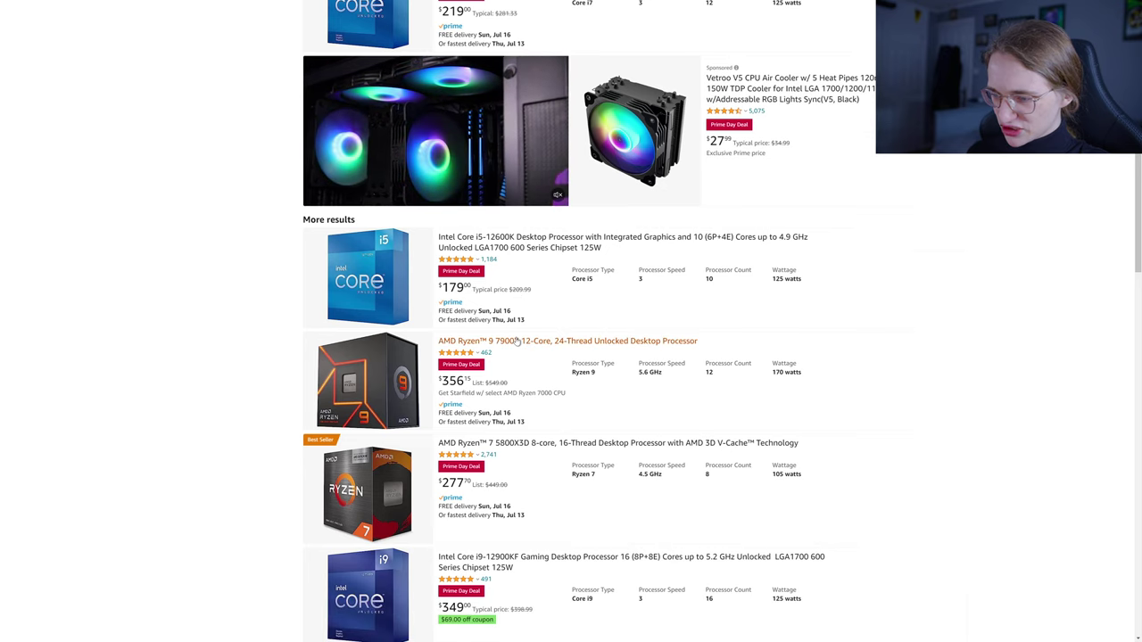
scroll(515, 341, down, 1)
scroll(516, 341, down, 5)
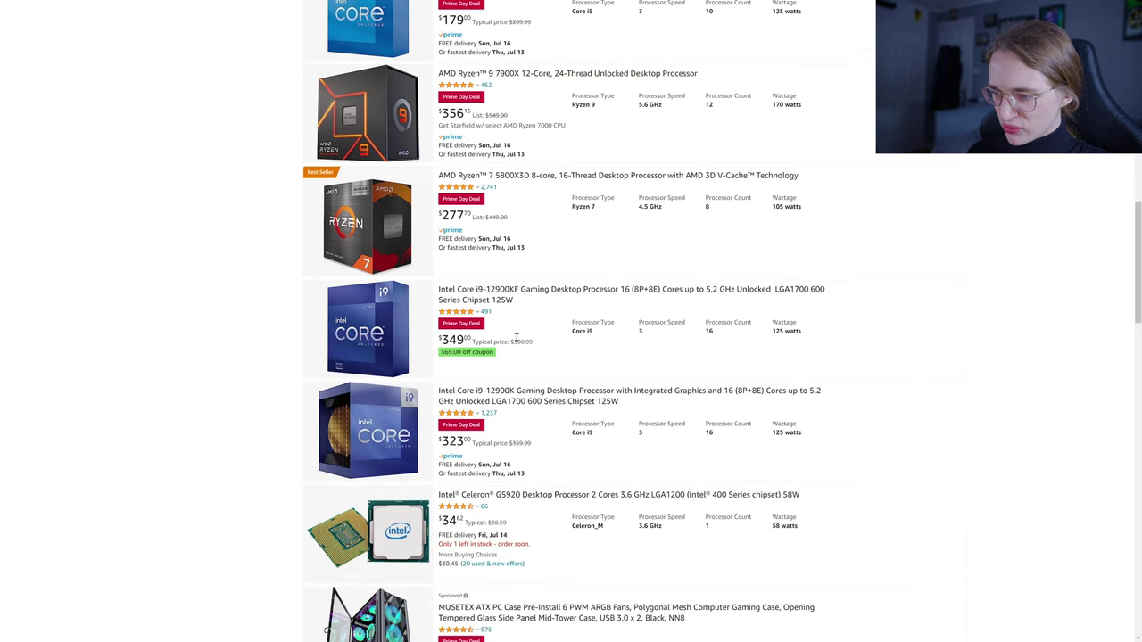
scroll(516, 340, down, 2)
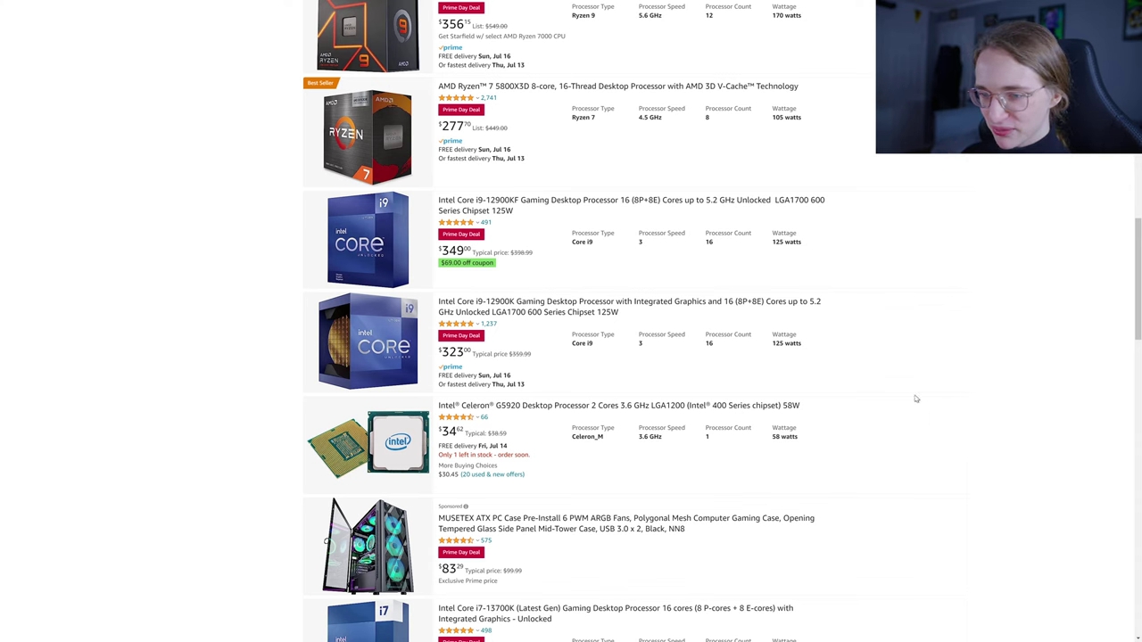
scroll(838, 394, down, 3)
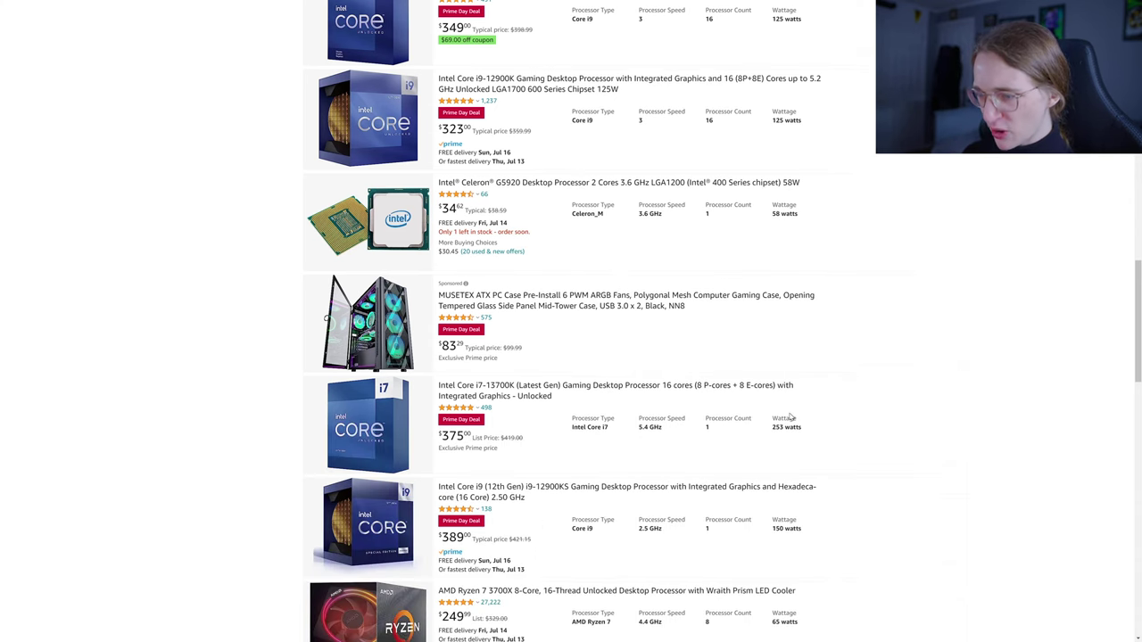
Step: Open the AMD Ryzen 5 5600X listing from the CPU results and view its cooler images
scroll(791, 418, up, 3)
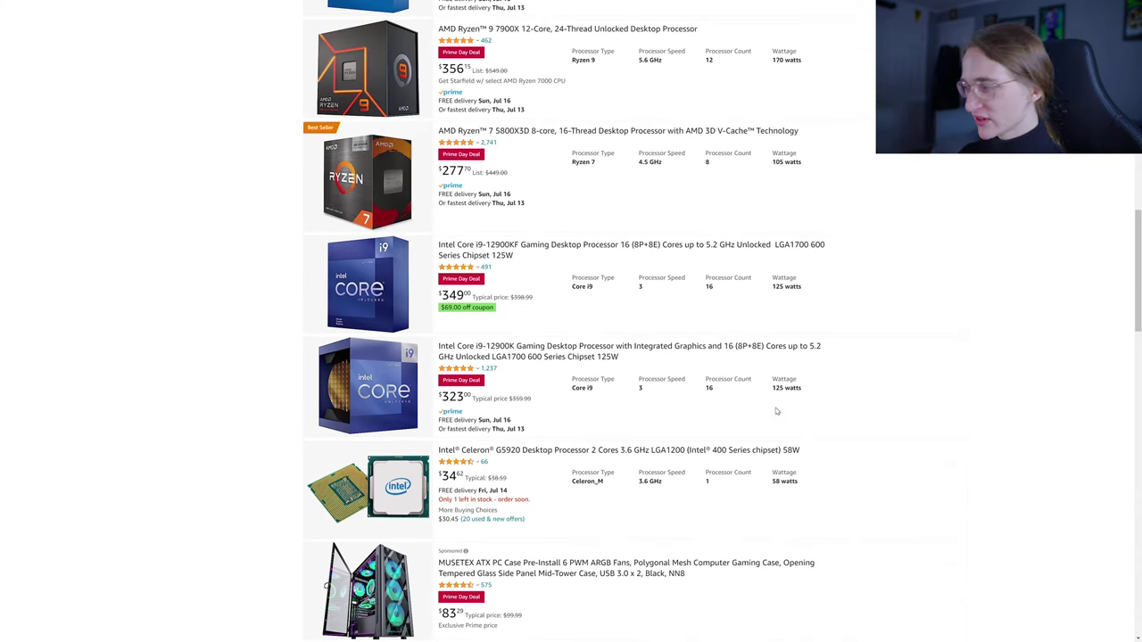
scroll(546, 290, up, 10)
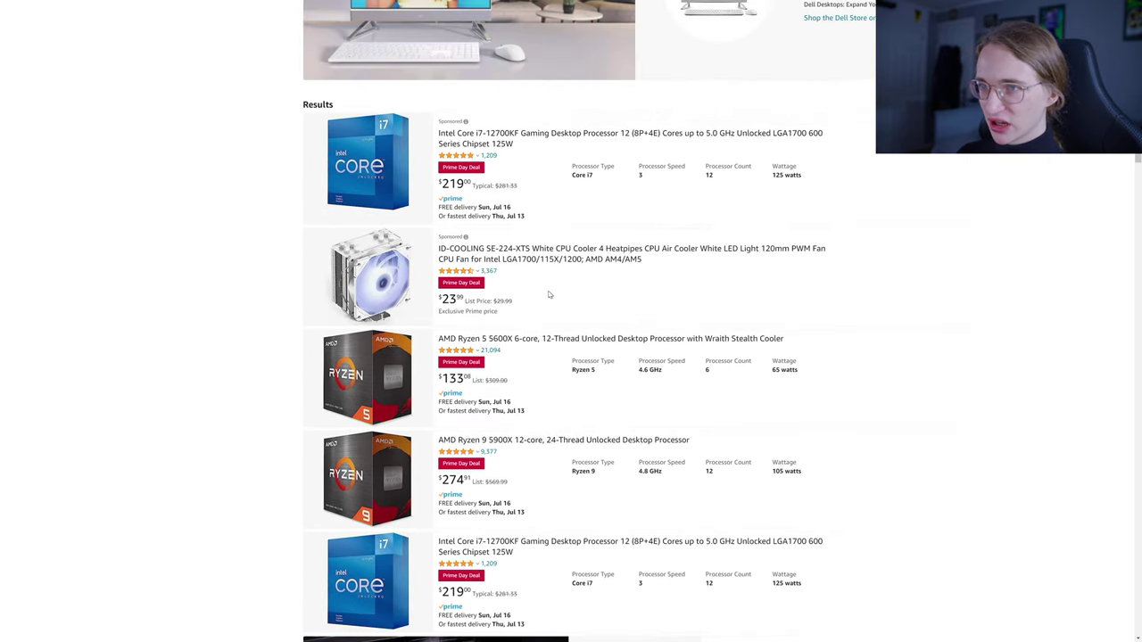
scroll(550, 294, up, 2)
scroll(385, 426, down, 2)
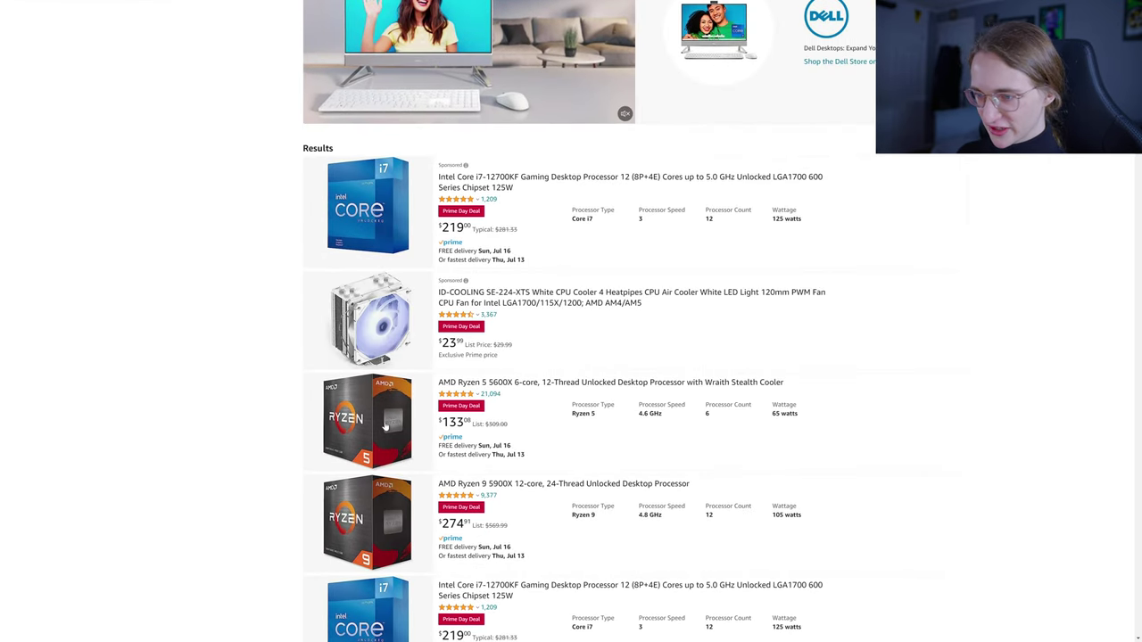
click(385, 427)
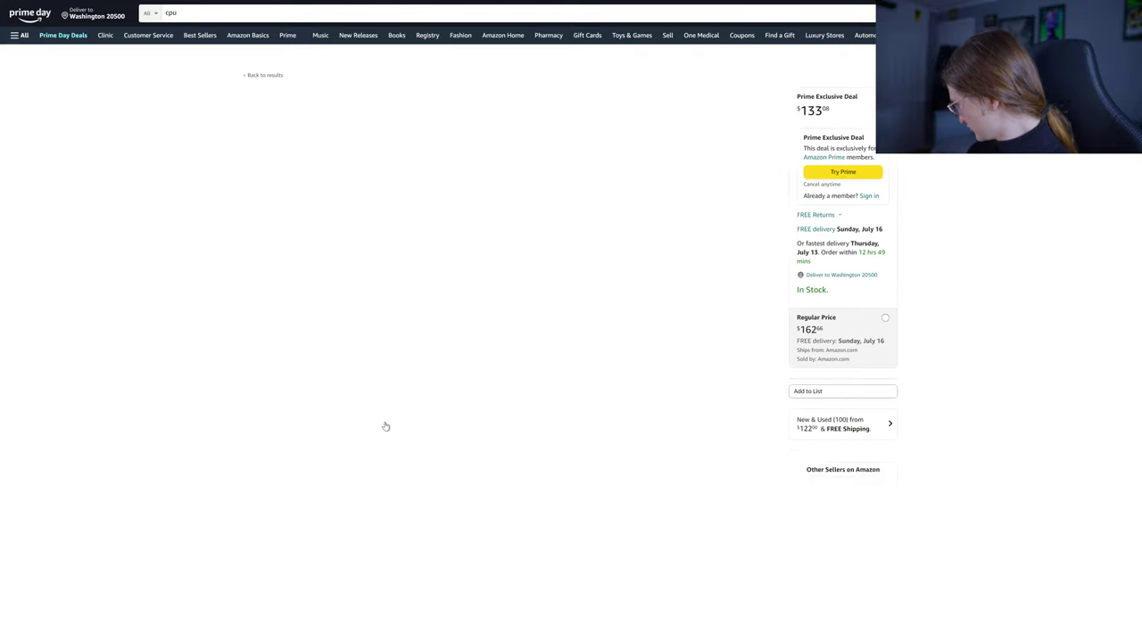
click(250, 120)
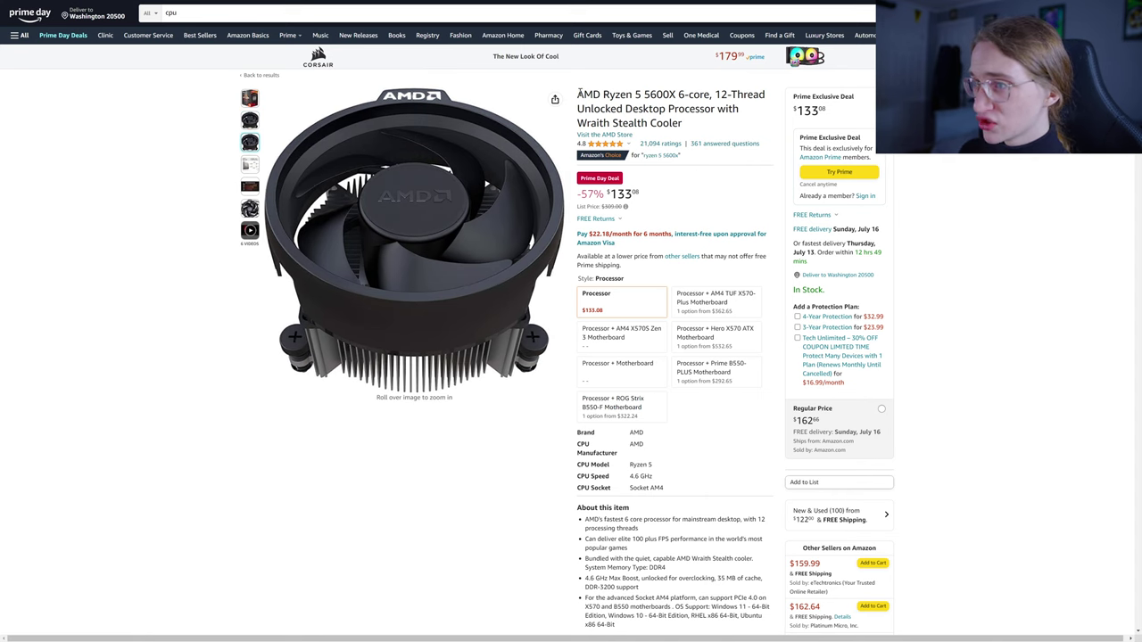
Step: Copy "AMD Ryzen 5 5600X" from the product title into the CPU row of the Excel parts list and enter its price as 133.08
drag(578, 94, 678, 94)
key(ctrl+c)
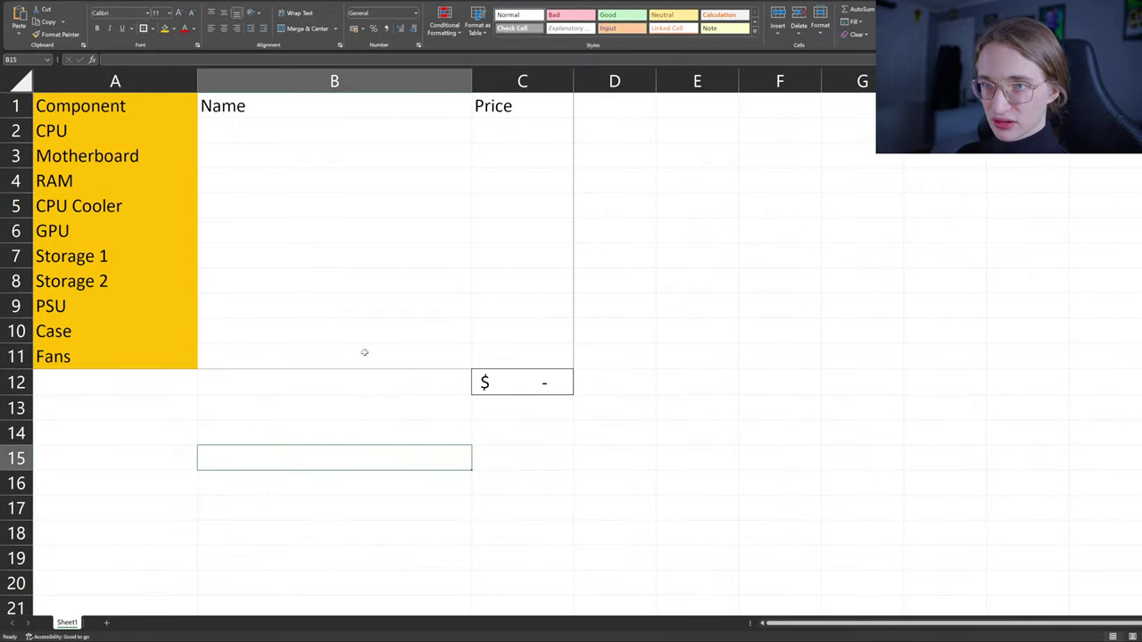
click(268, 134)
key(ctrl+v)
click(508, 135)
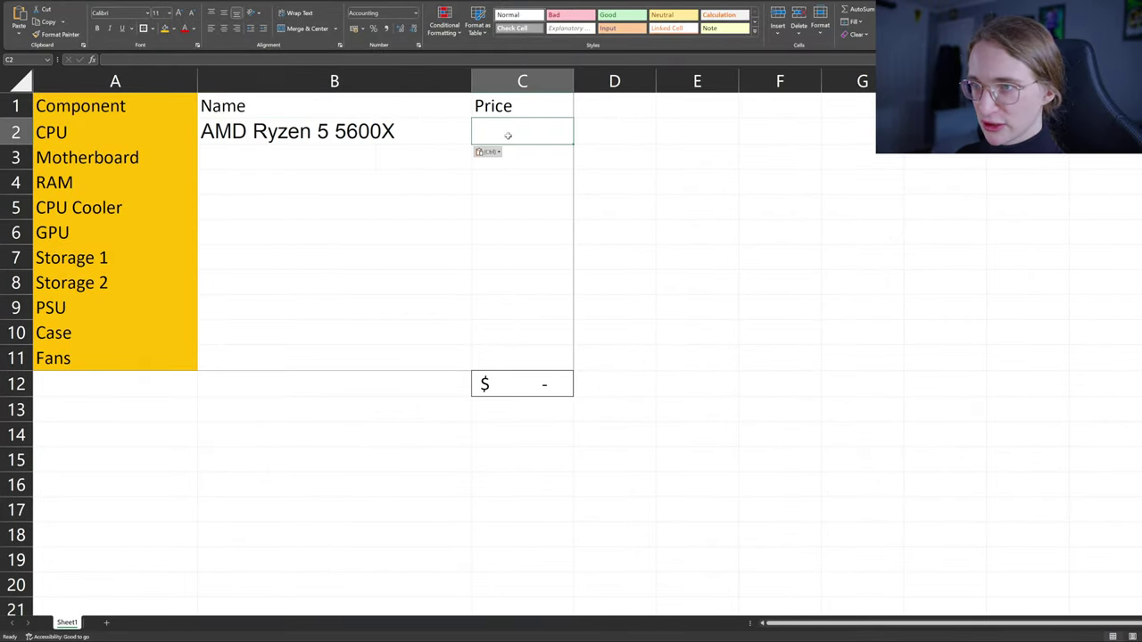
text(133.08)
key(Return)
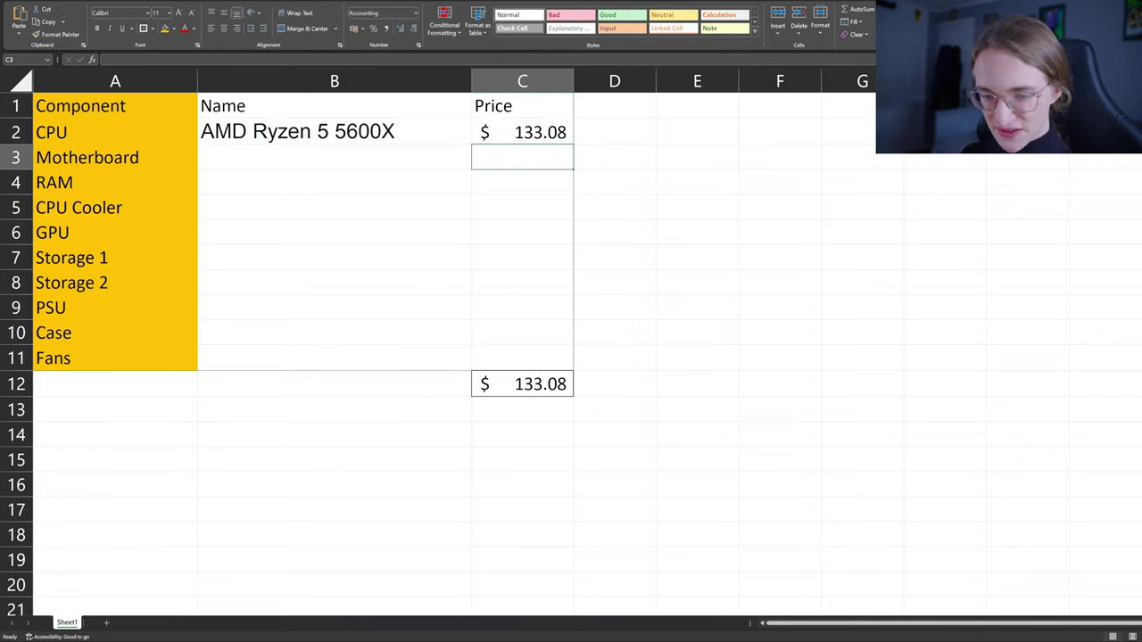
Step: Switch back to Amazon and search all departments for "am4 motherboard"
key(Scroll_Lock)
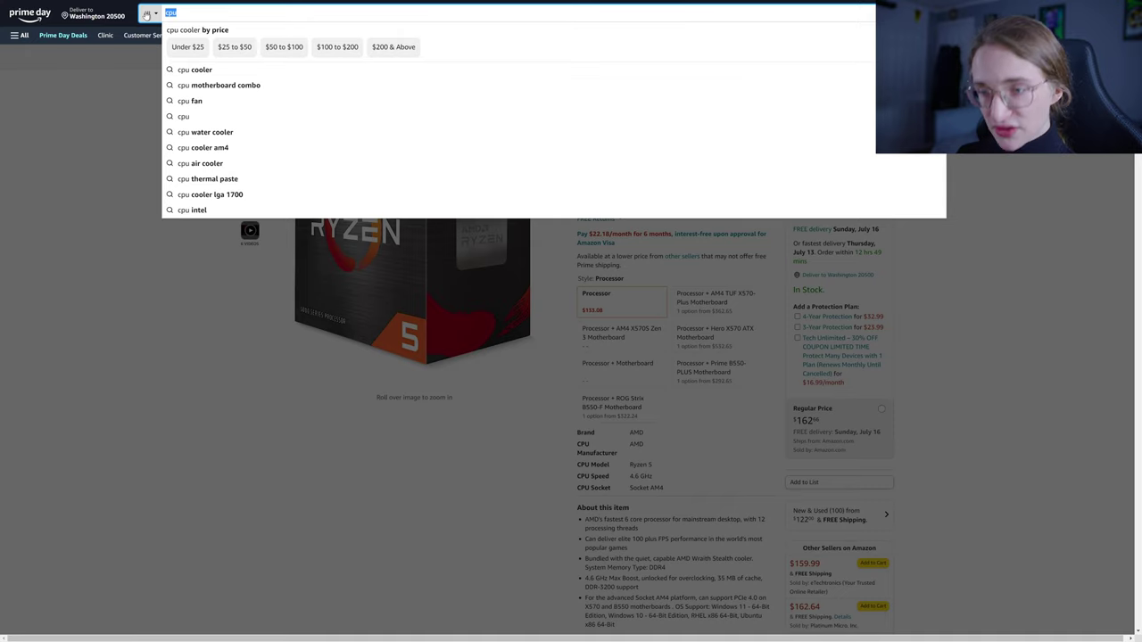
text(am4 mo)
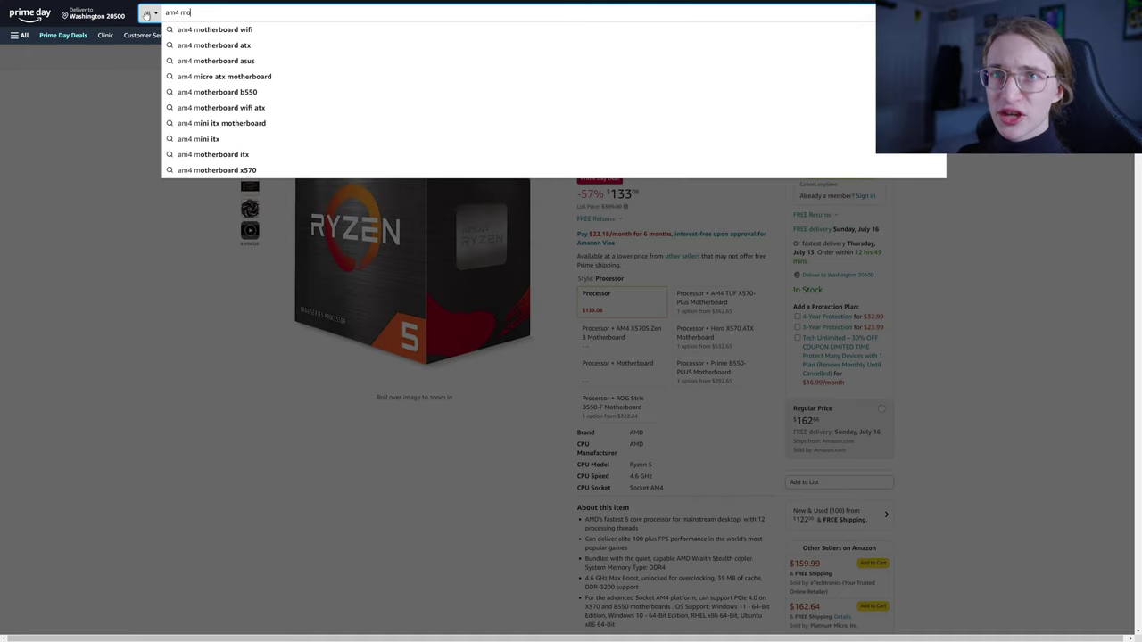
text(therboard)
key(Return)
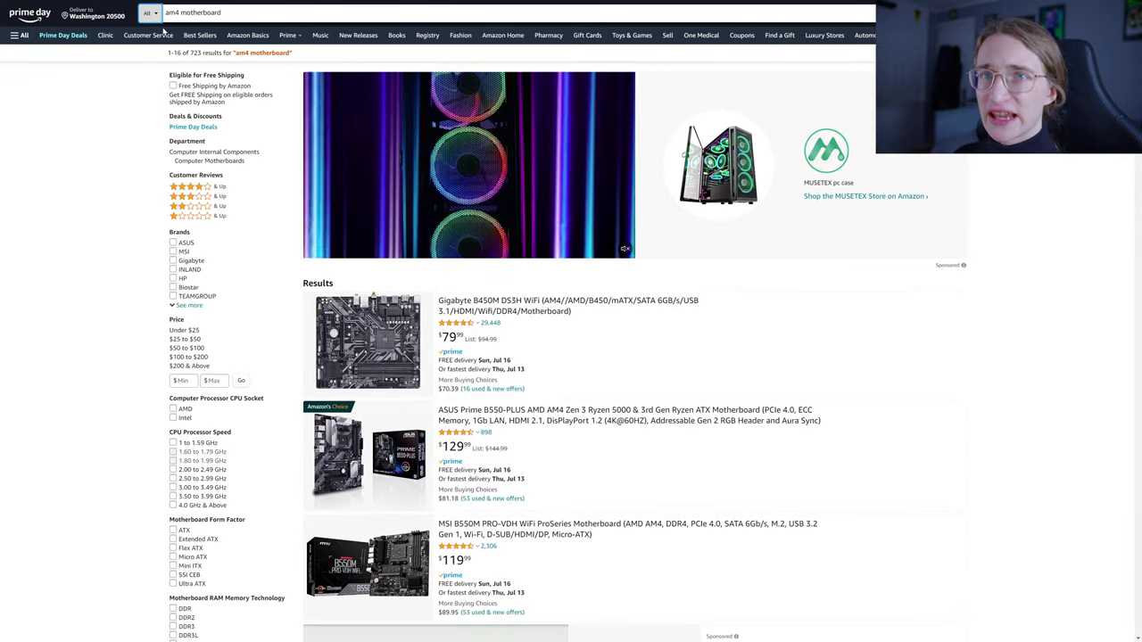
Step: Limit the "am4 motherboard" search to the Prime Day category and look over the first motherboard deals
click(164, 32)
key(Return)
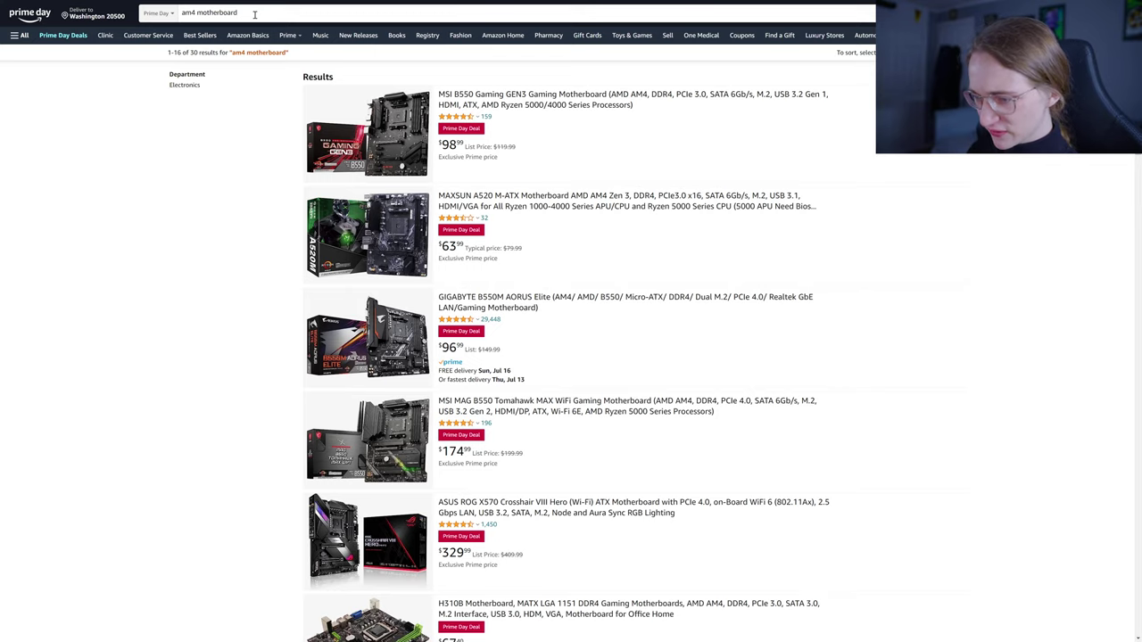
scroll(409, 375, down, 1)
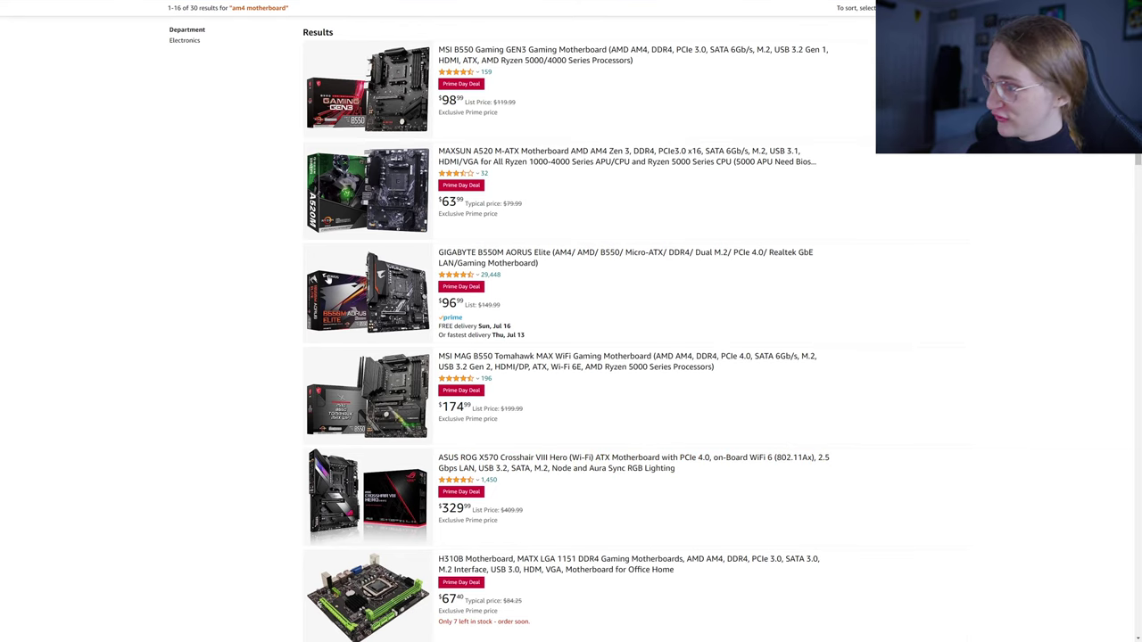
scroll(304, 282, up, 1)
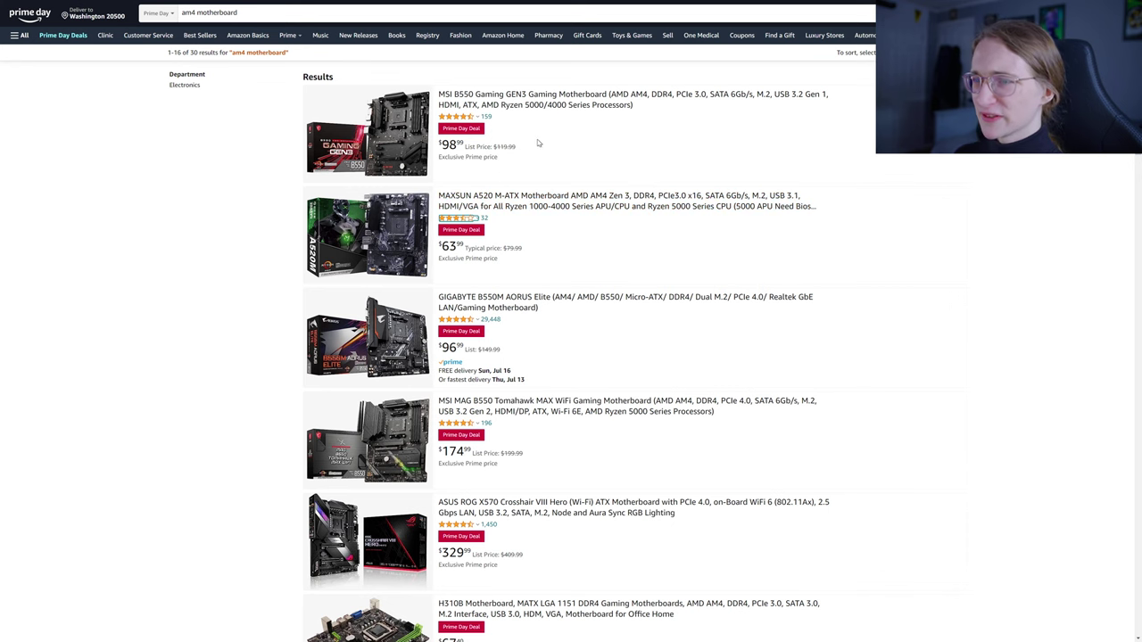
Step: Compare the sockets, chipsets and prices of the motherboards on the first page of Prime Day results
scroll(535, 142, down, 1)
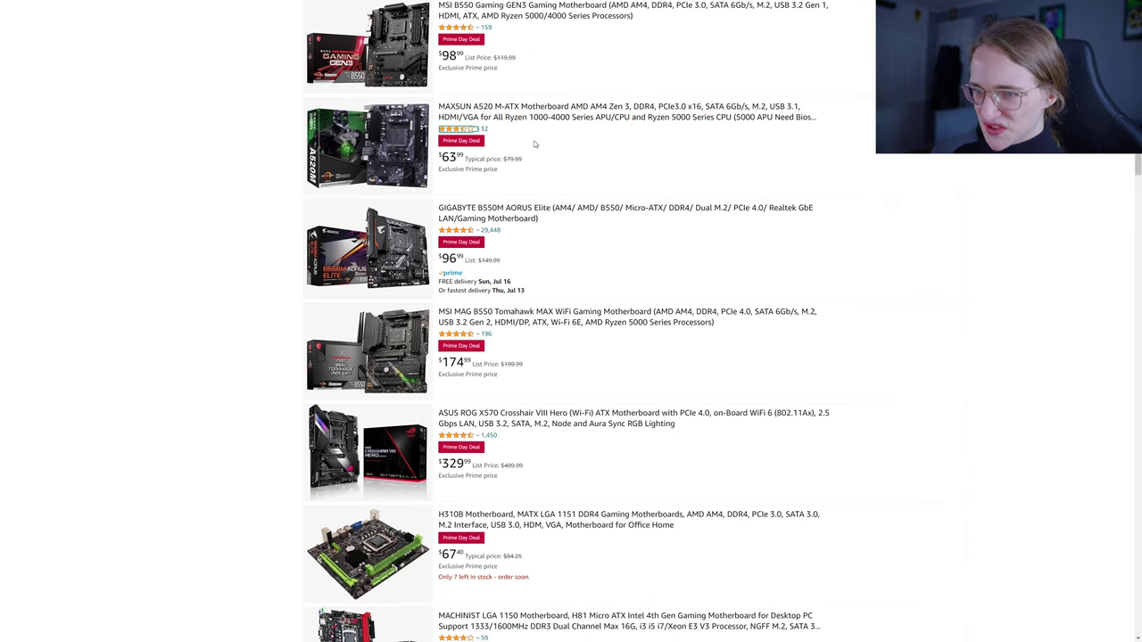
scroll(536, 142, down, 1)
scroll(539, 134, down, 1)
scroll(541, 123, down, 2)
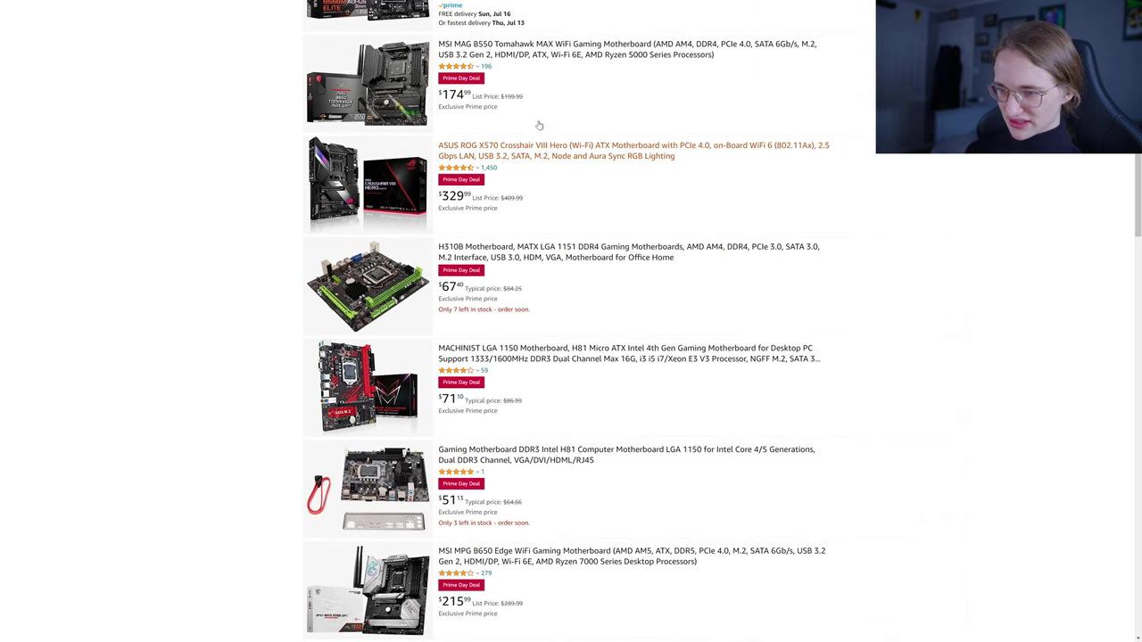
scroll(539, 125, down, 1)
scroll(539, 125, down, 1)
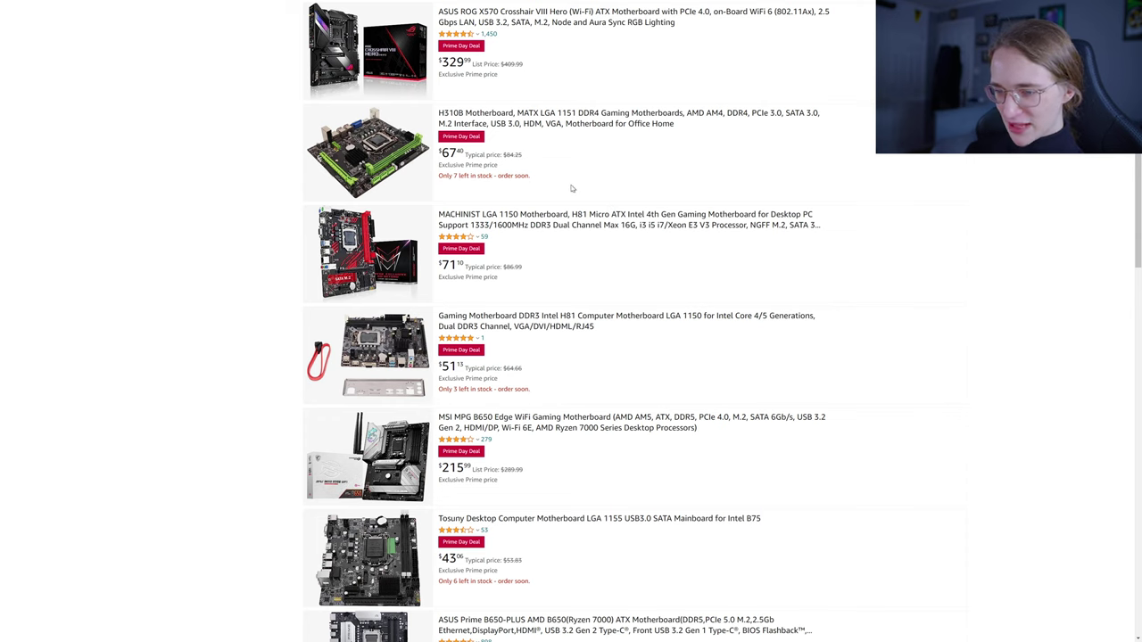
scroll(556, 451, down, 1)
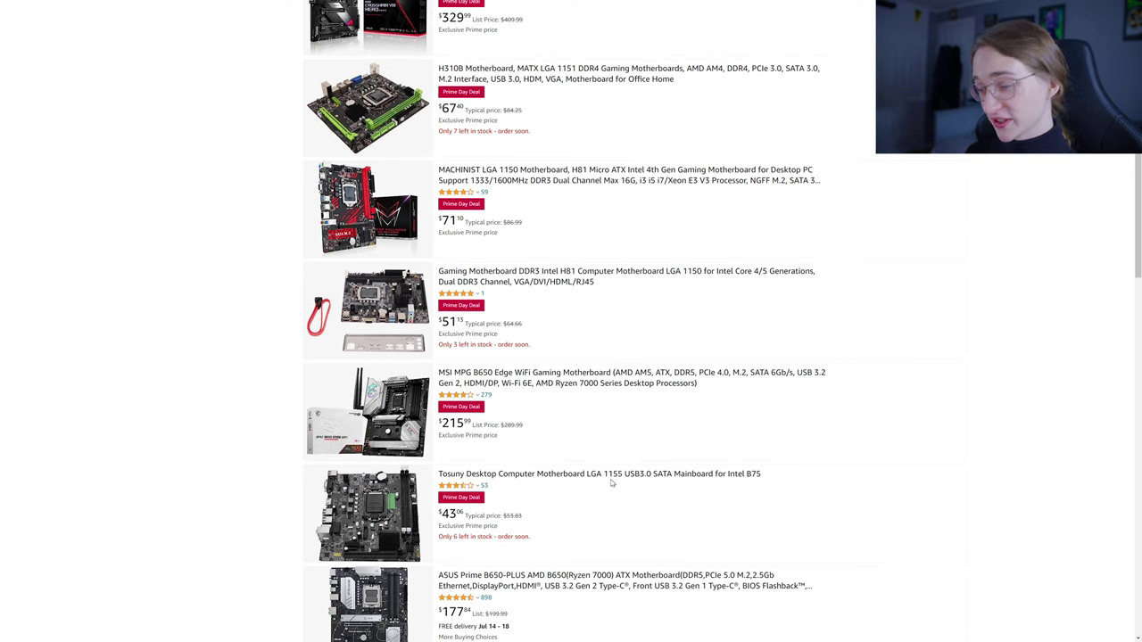
scroll(569, 491, down, 1)
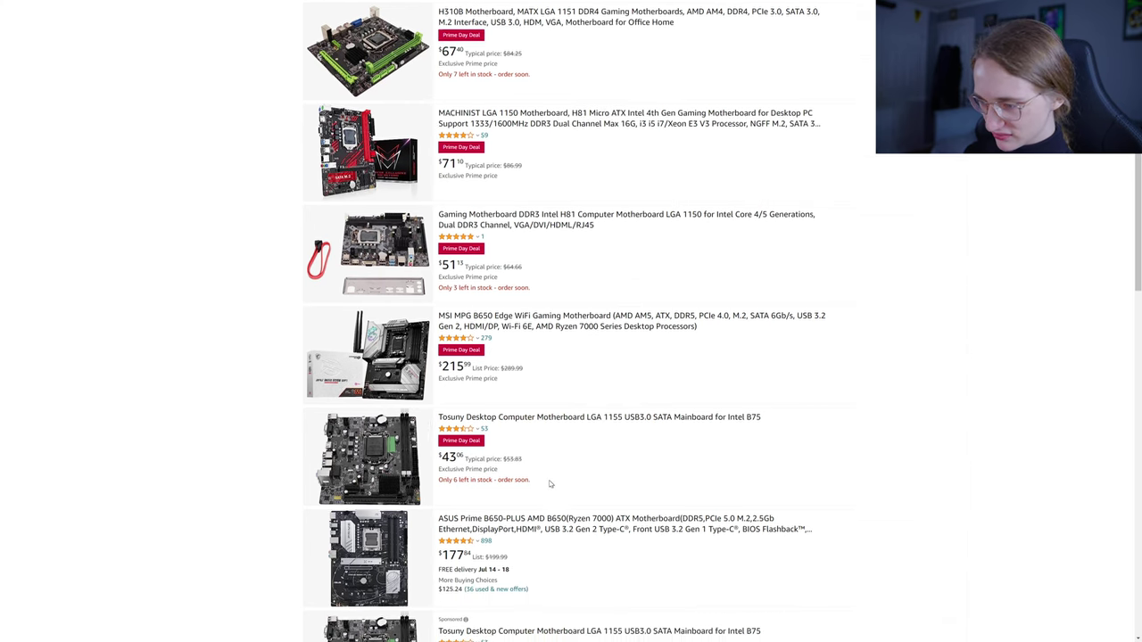
scroll(550, 483, down, 2)
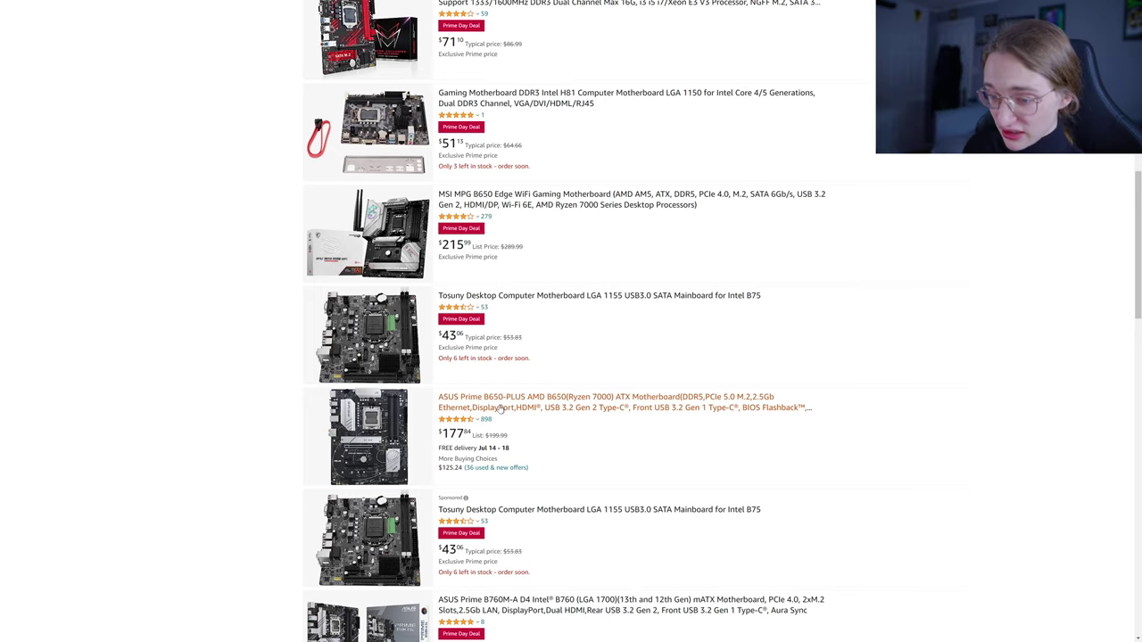
scroll(501, 409, down, 2)
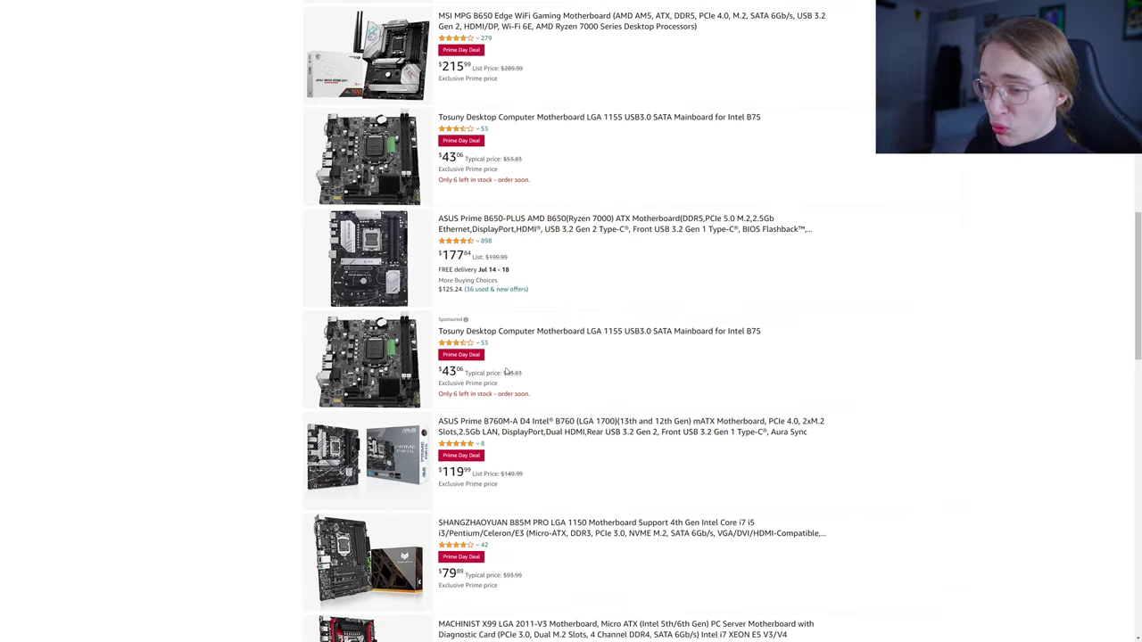
scroll(506, 371, down, 10)
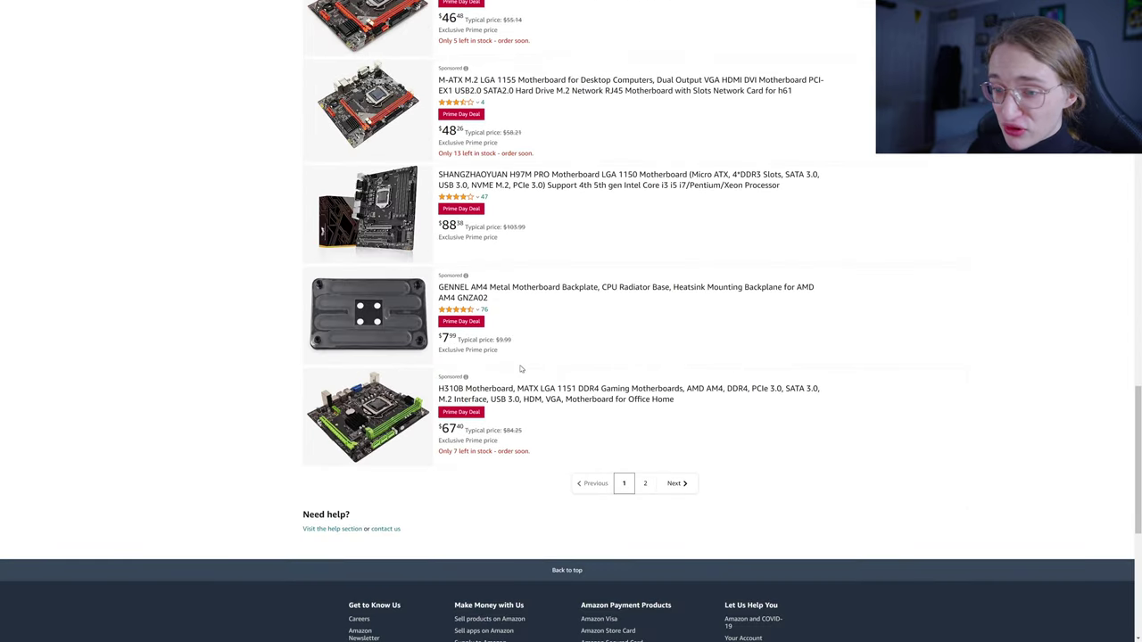
scroll(540, 408, up, 15)
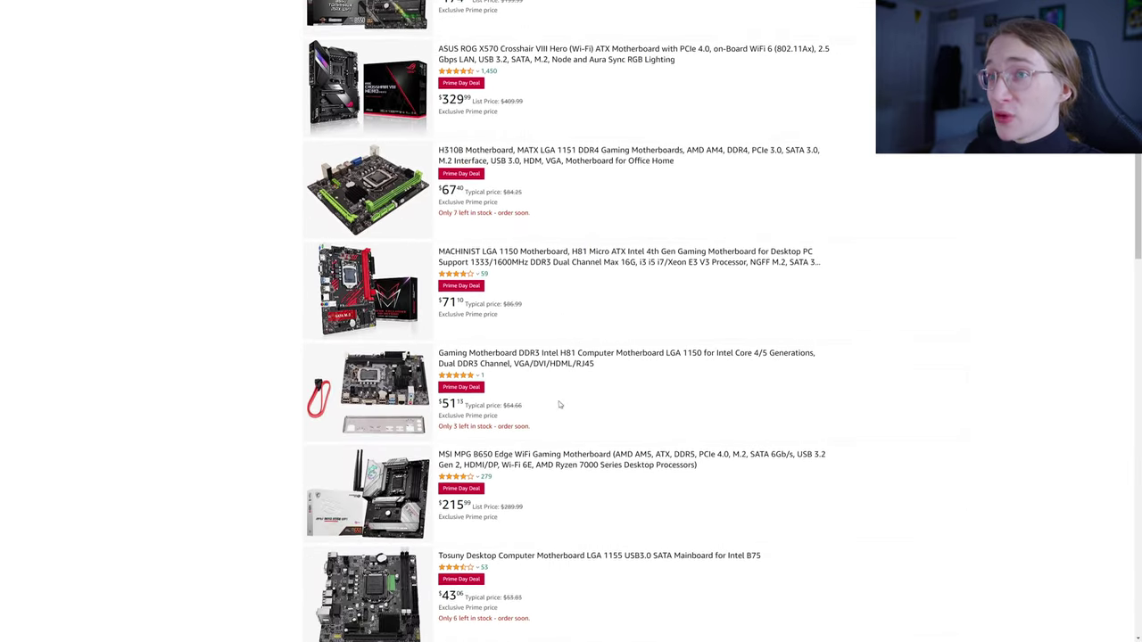
scroll(557, 403, up, 1)
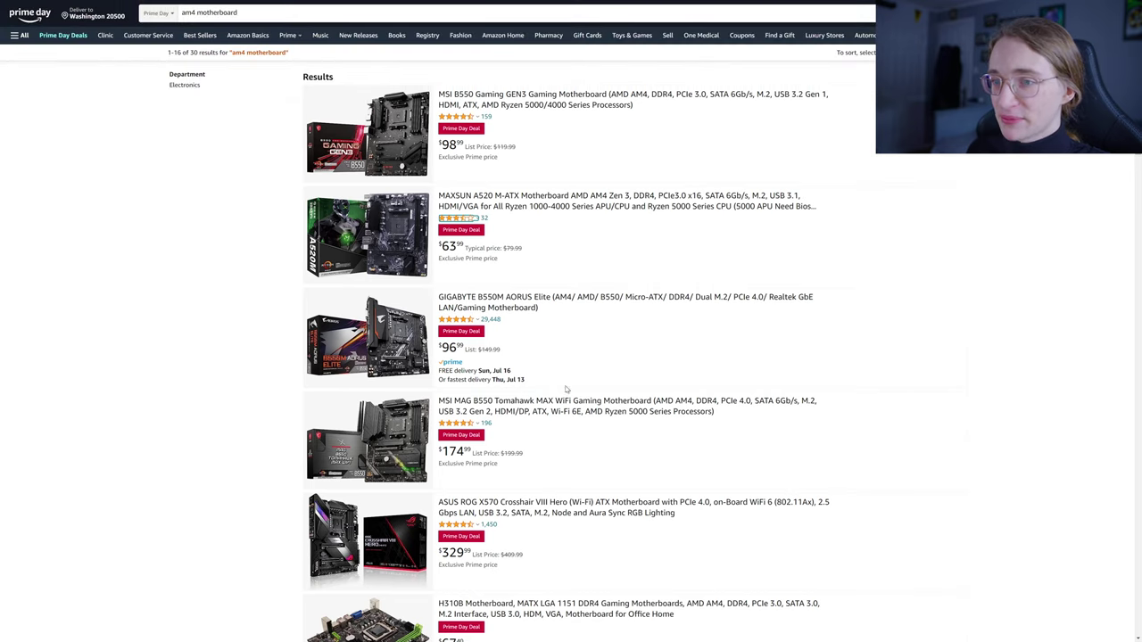
scroll(585, 429, down, 15)
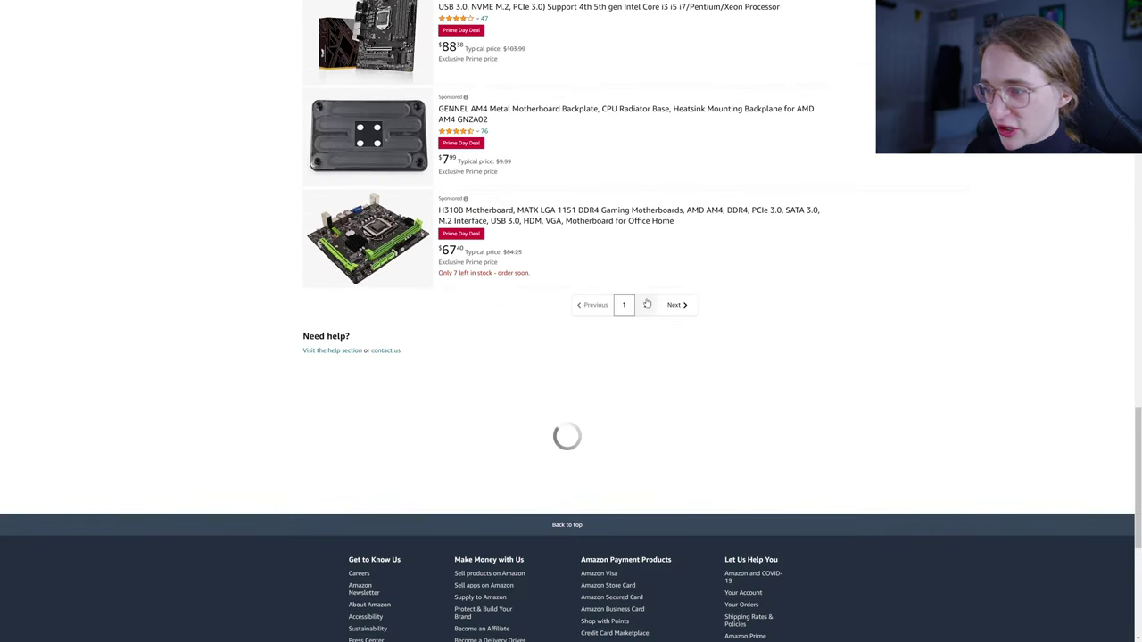
Step: Open page 2 of the motherboard results and check its listings for AM4-compatible boards
click(647, 304)
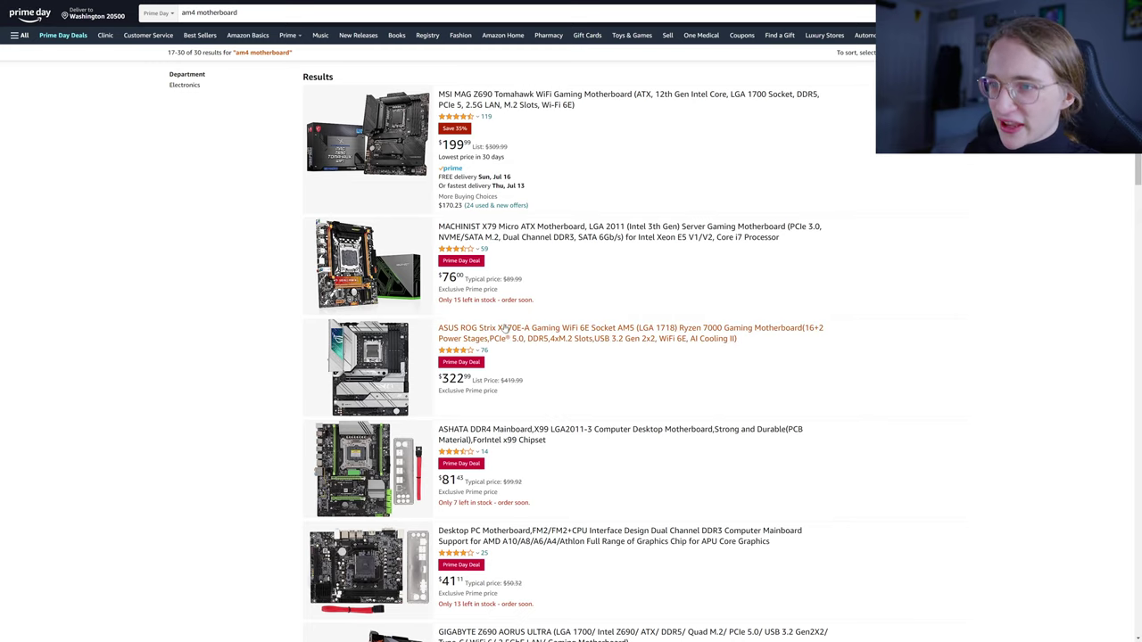
scroll(506, 329, down, 3)
scroll(506, 327, down, 3)
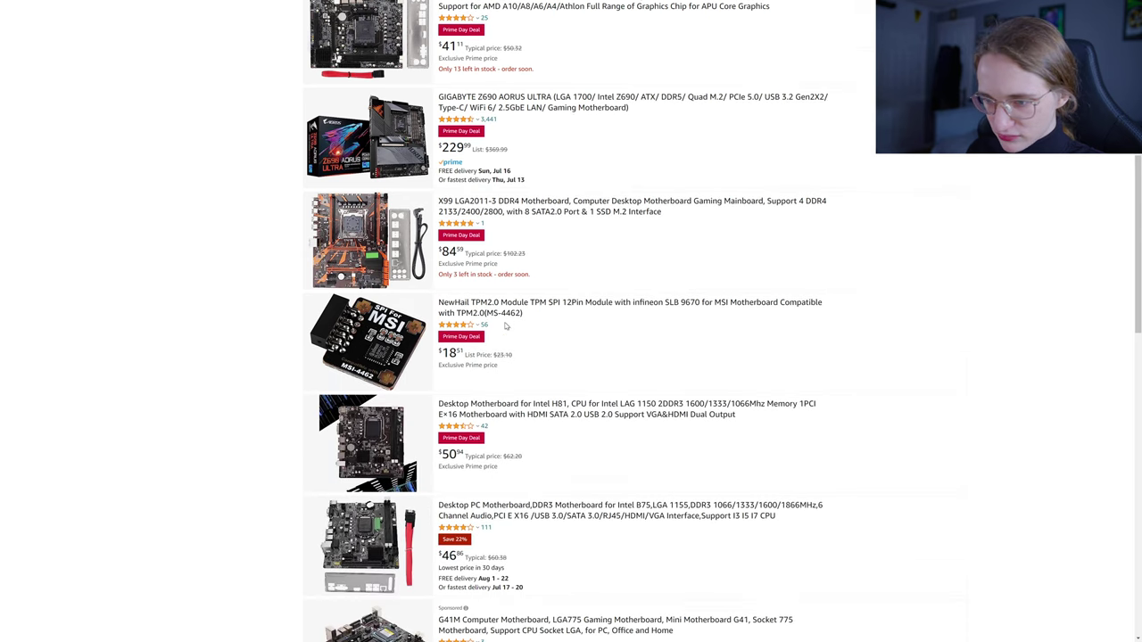
scroll(506, 326, down, 3)
scroll(506, 327, down, 3)
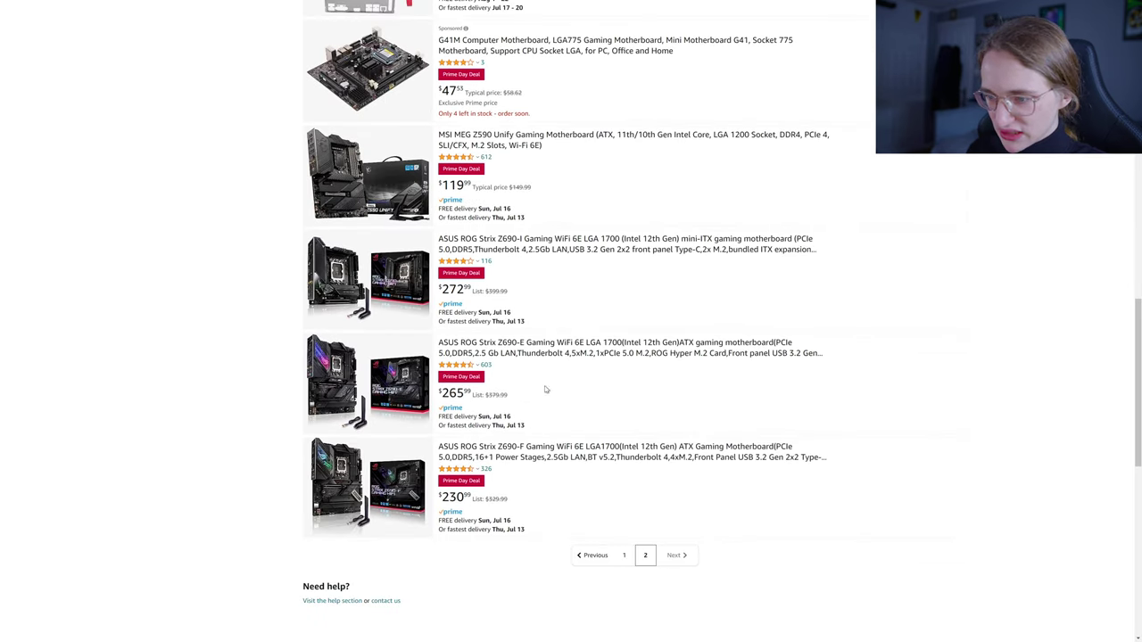
Step: Return to page 1 of the motherboard results and review the AM4 board deals again
click(630, 558)
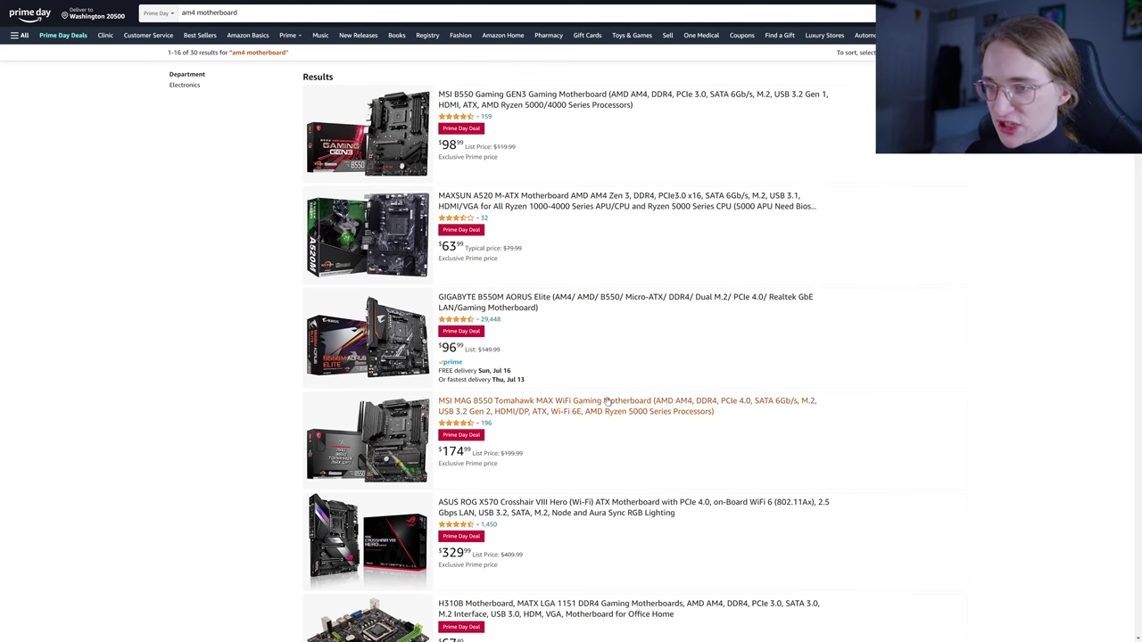
scroll(606, 402, down, 1)
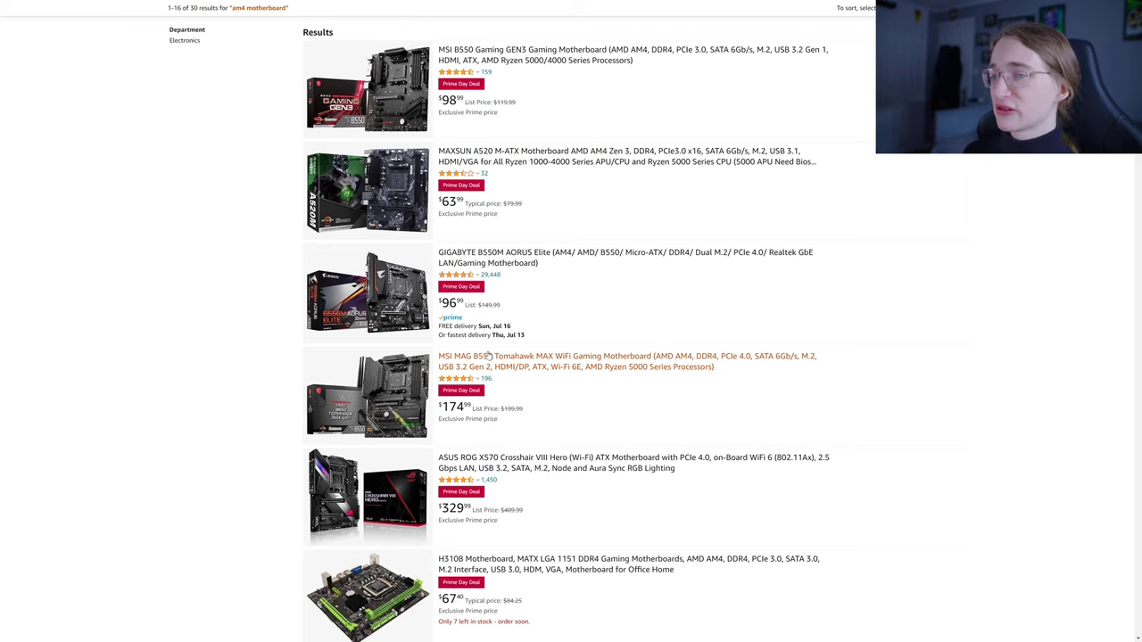
scroll(488, 356, down, 5)
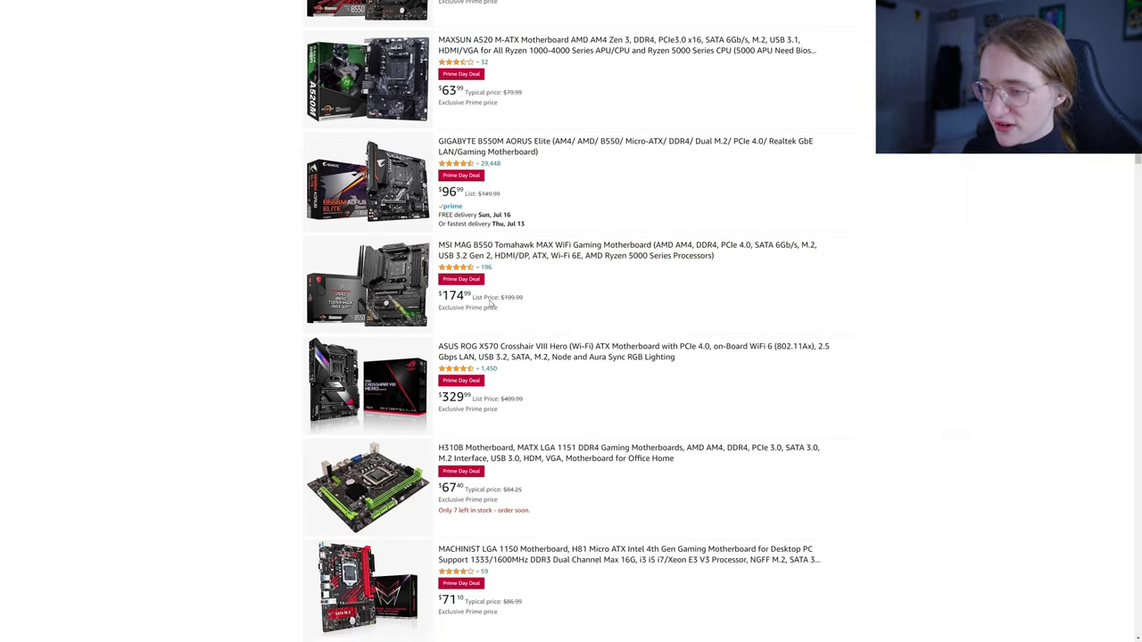
scroll(494, 306, down, 1)
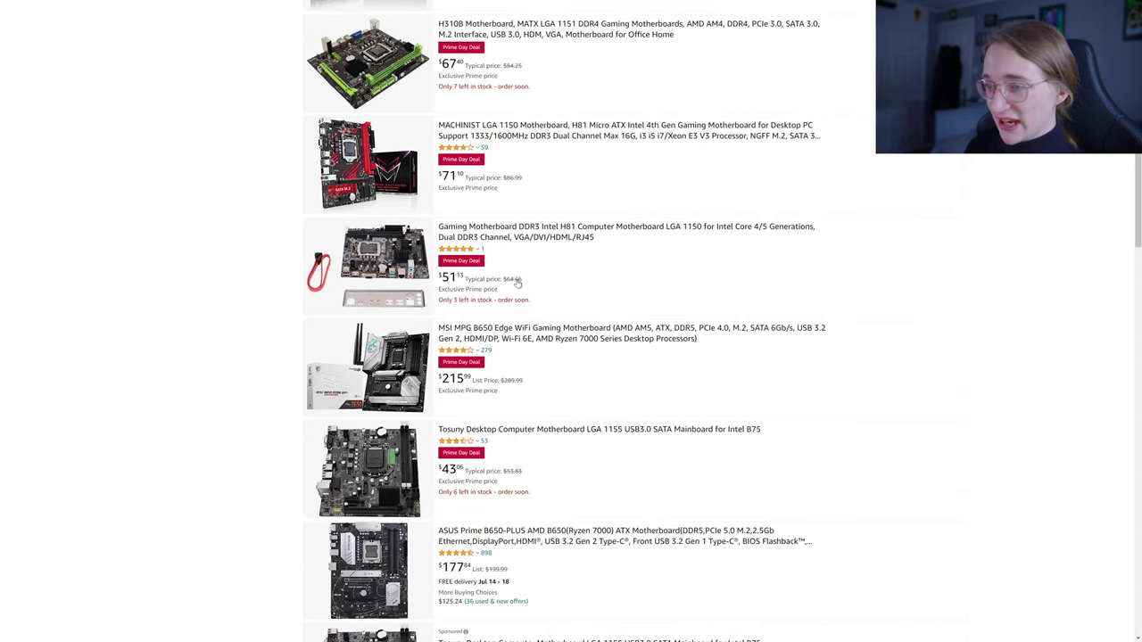
scroll(517, 284, down, 2)
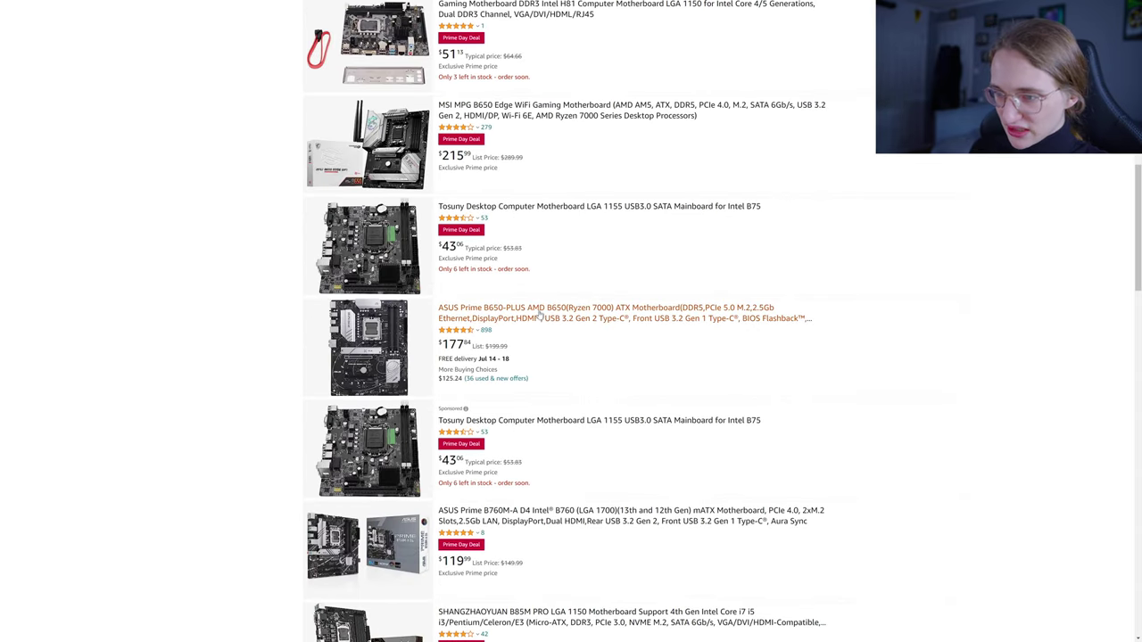
scroll(540, 312, down, 2)
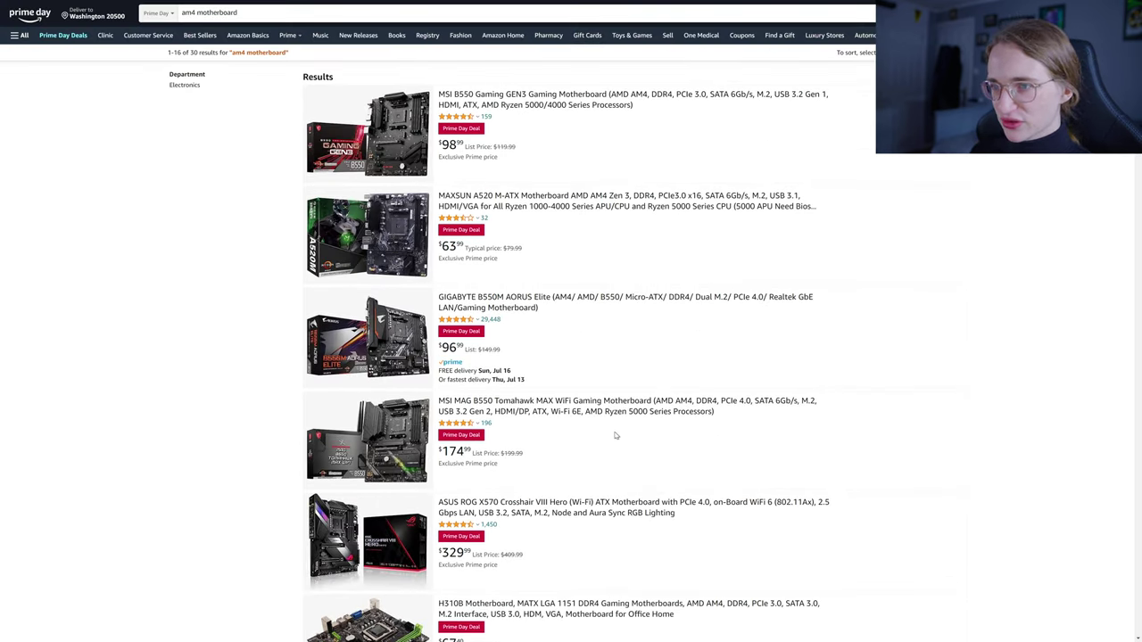
Step: View the board and rear-port images in the MSI B550 Gaming GEN3 listing, then restore the Prime Day "am4 motherboard" results
click(390, 146)
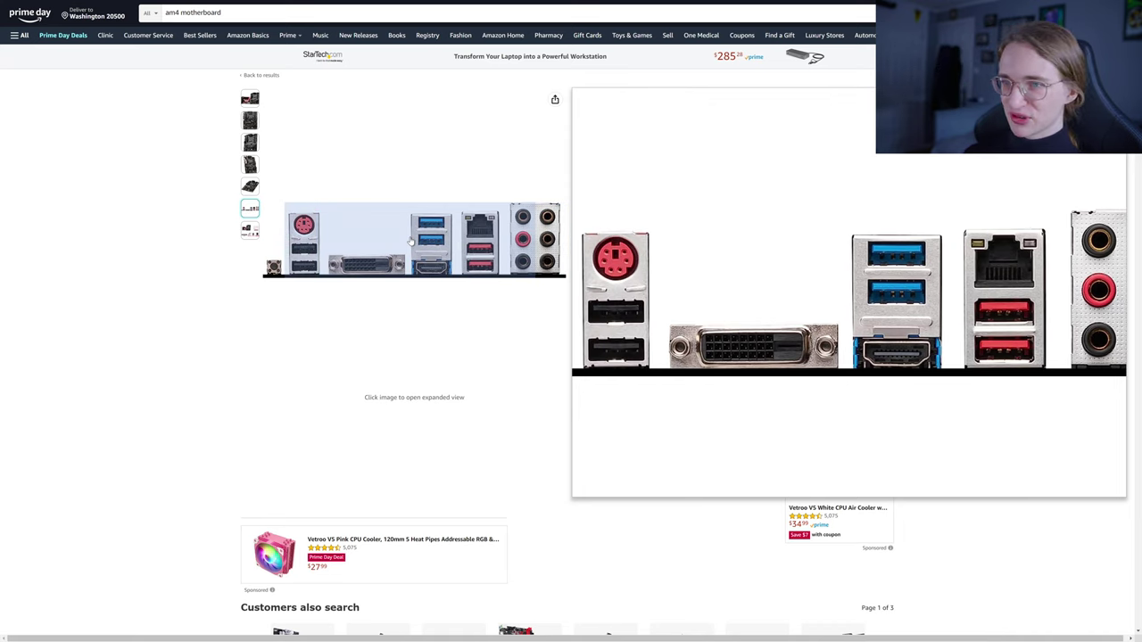
mouse_move(250, 185)
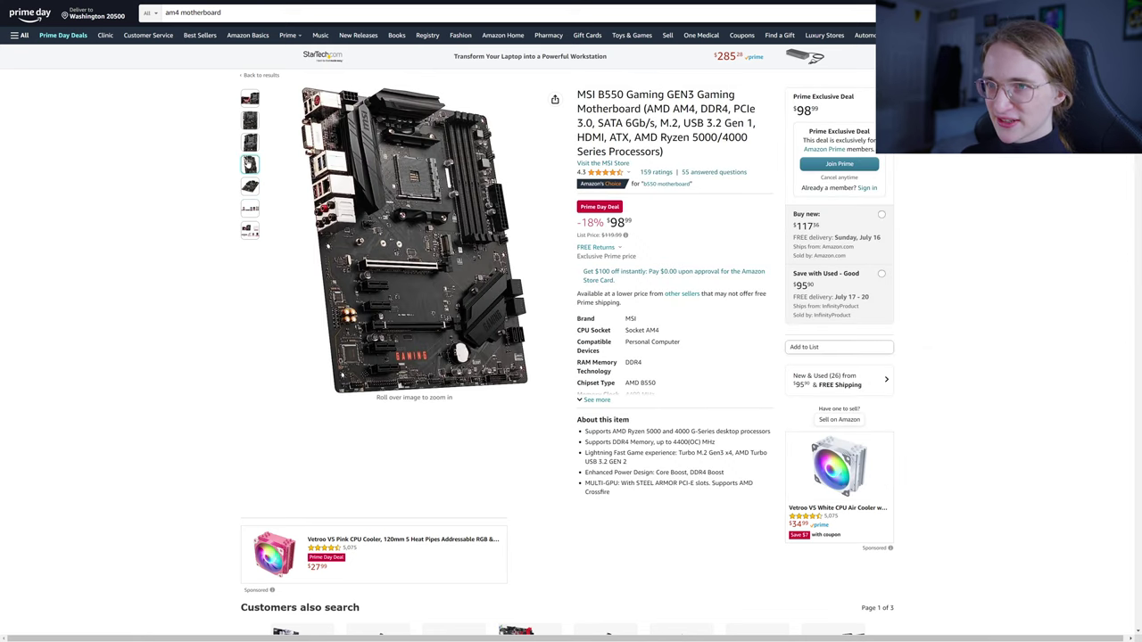
mouse_move(250, 142)
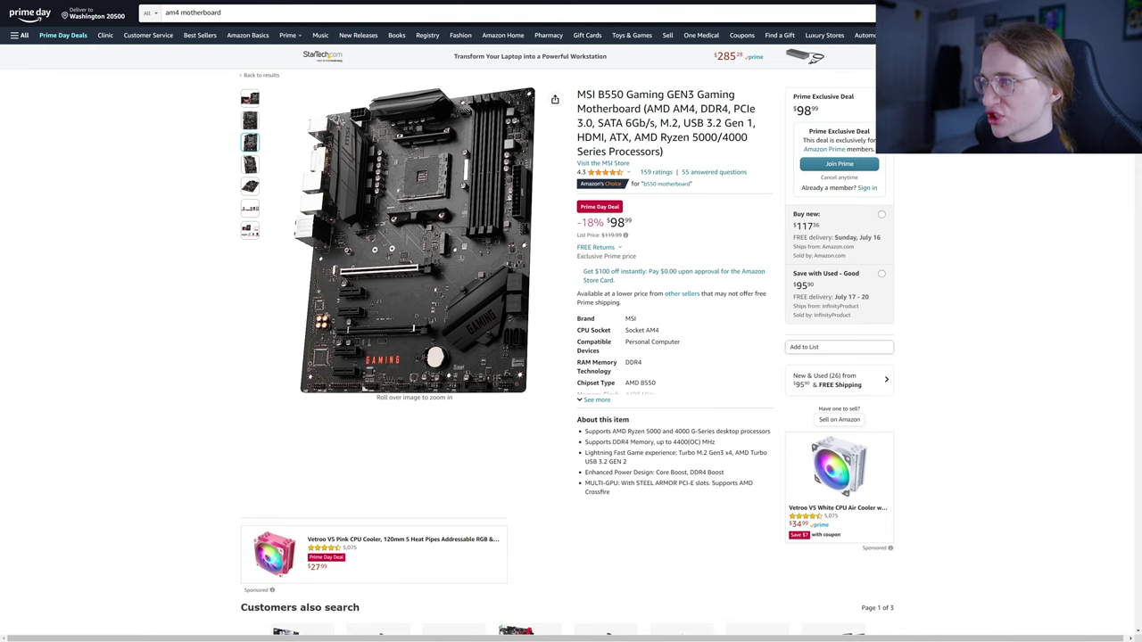
key(alt+Left)
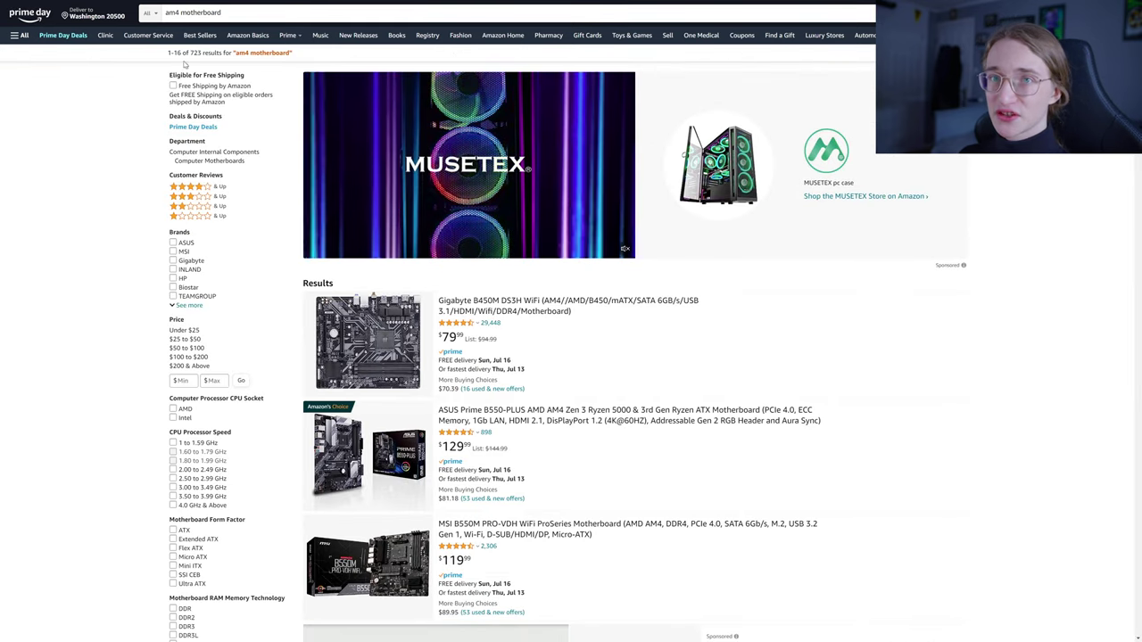
click(315, 14)
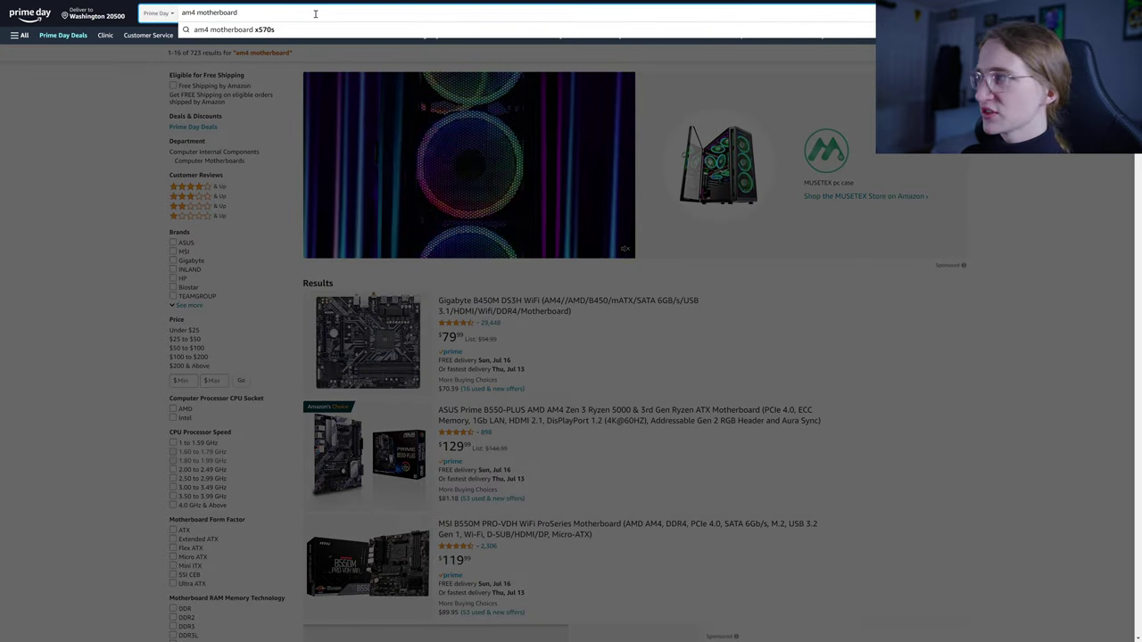
key(Return)
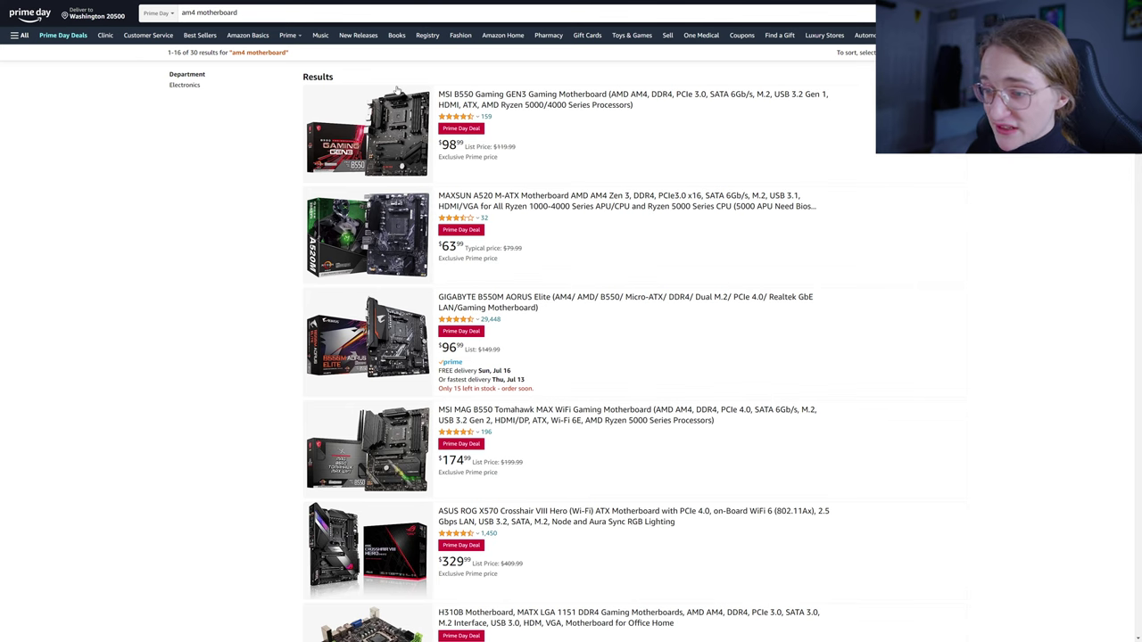
Step: Inspect the MSI MAG B550 Tomahawk MAX WiFi listing's board and rear-port images, then return to the Prime Day motherboard results
click(491, 421)
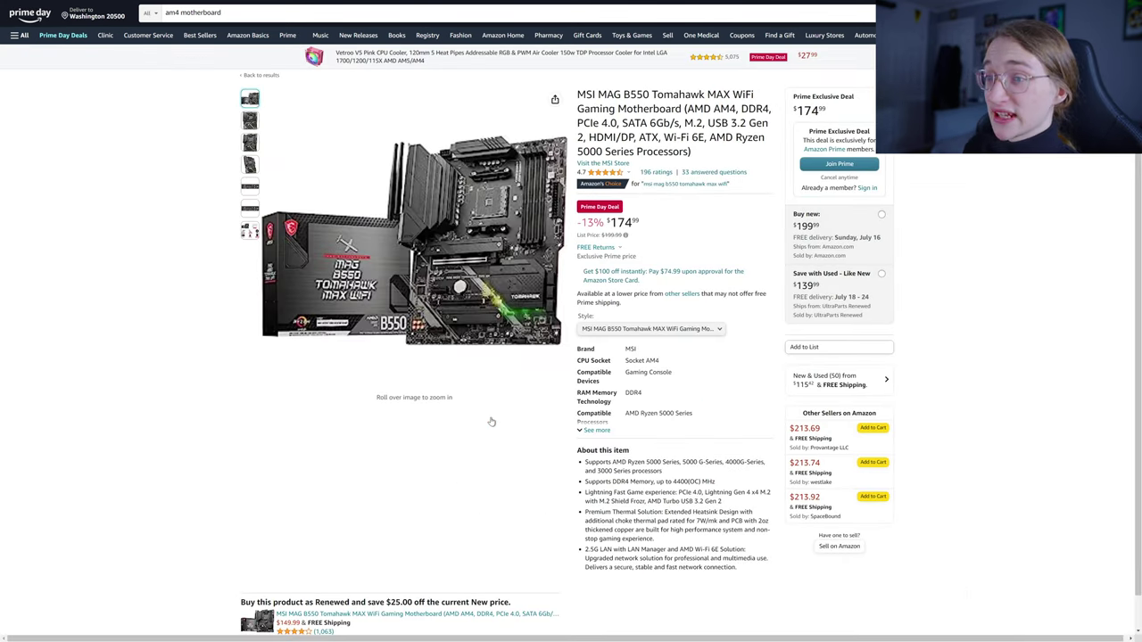
mouse_move(380, 293)
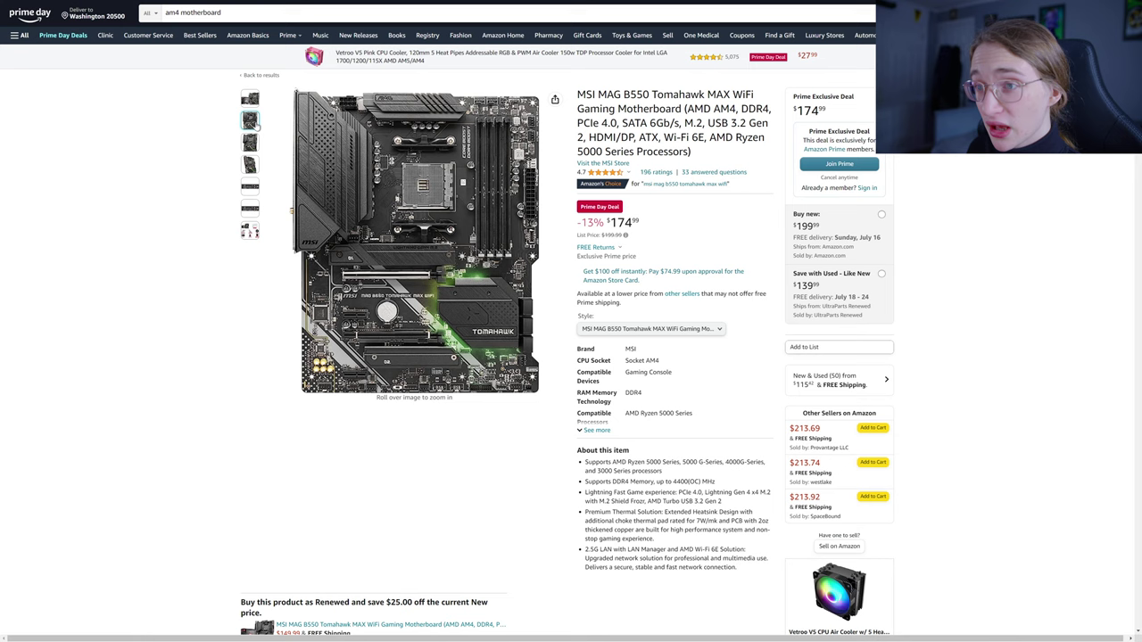
mouse_move(248, 145)
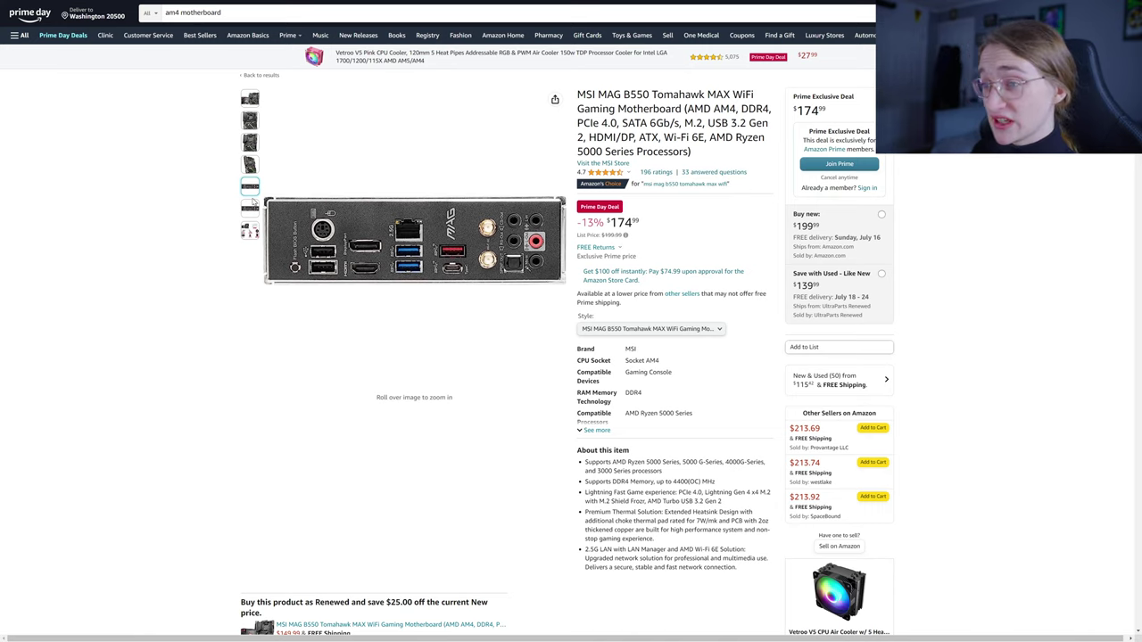
mouse_move(389, 239)
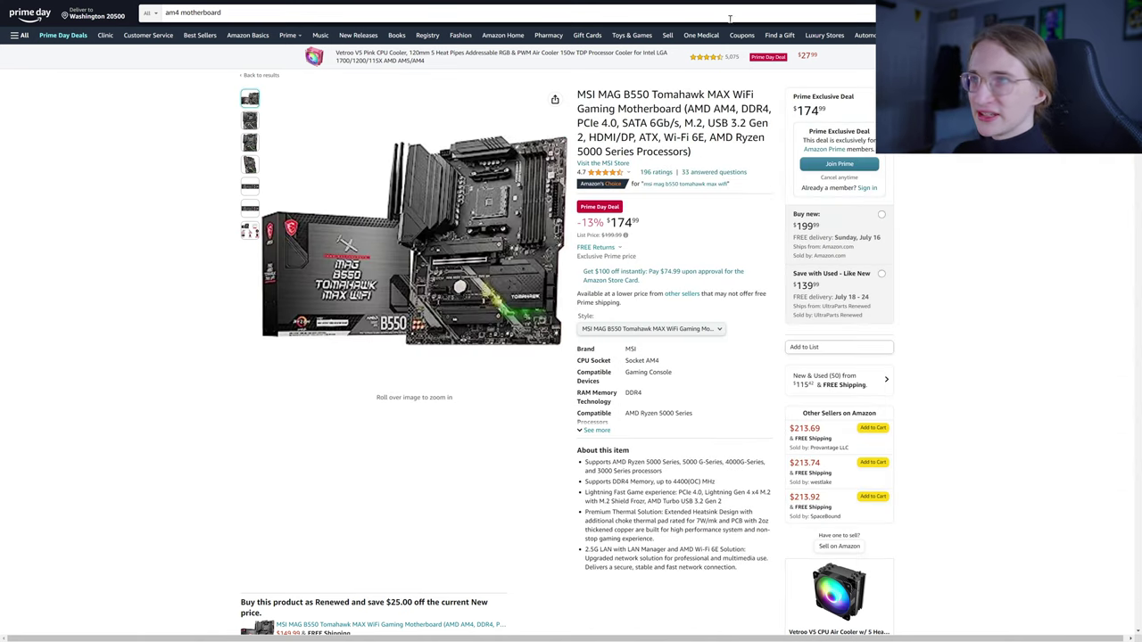
key(alt+Left)
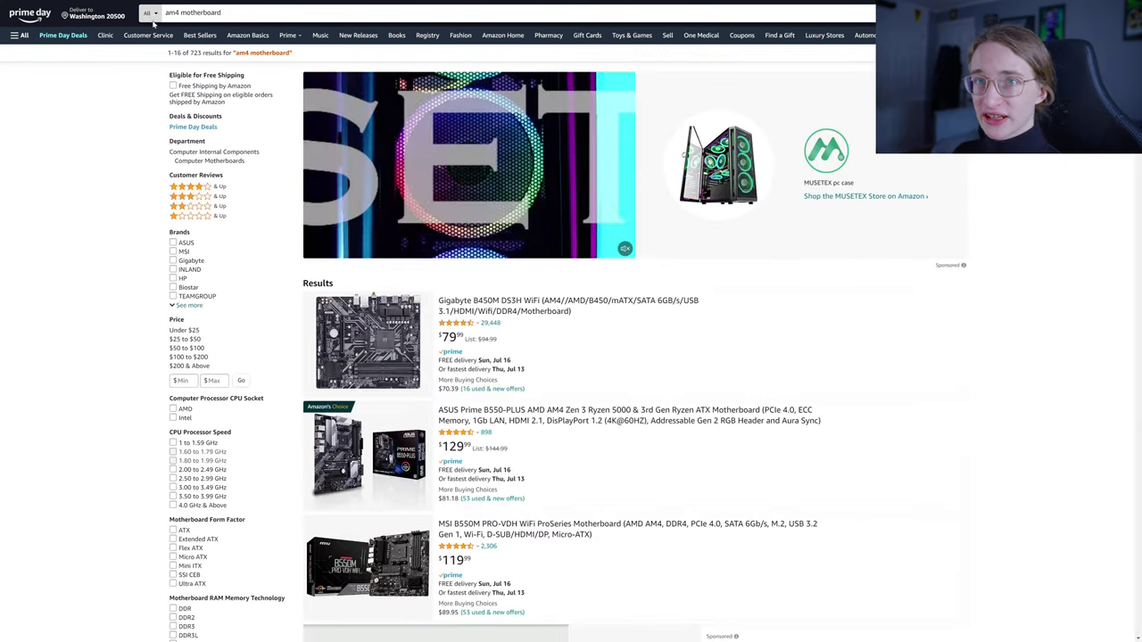
key(Return)
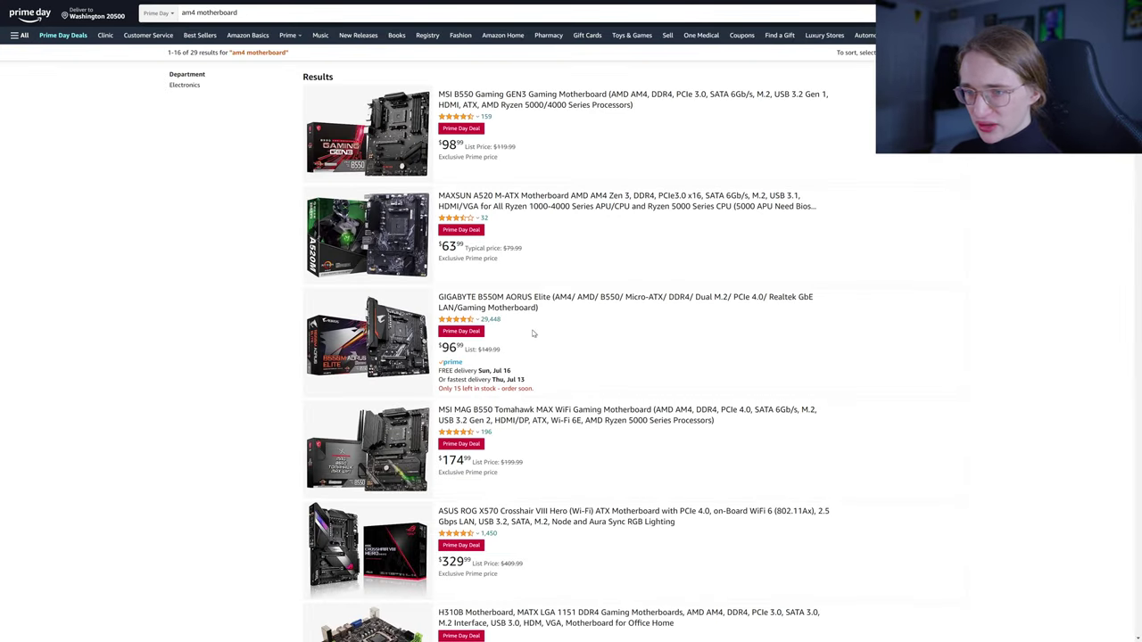
Step: Inspect the GIGABYTE B550M AORUS Elite listing's board and rear-port images, then restore the Prime Day "am4 motherboard" results
scroll(535, 330, down, 1)
scroll(530, 334, down, 1)
scroll(531, 329, down, 3)
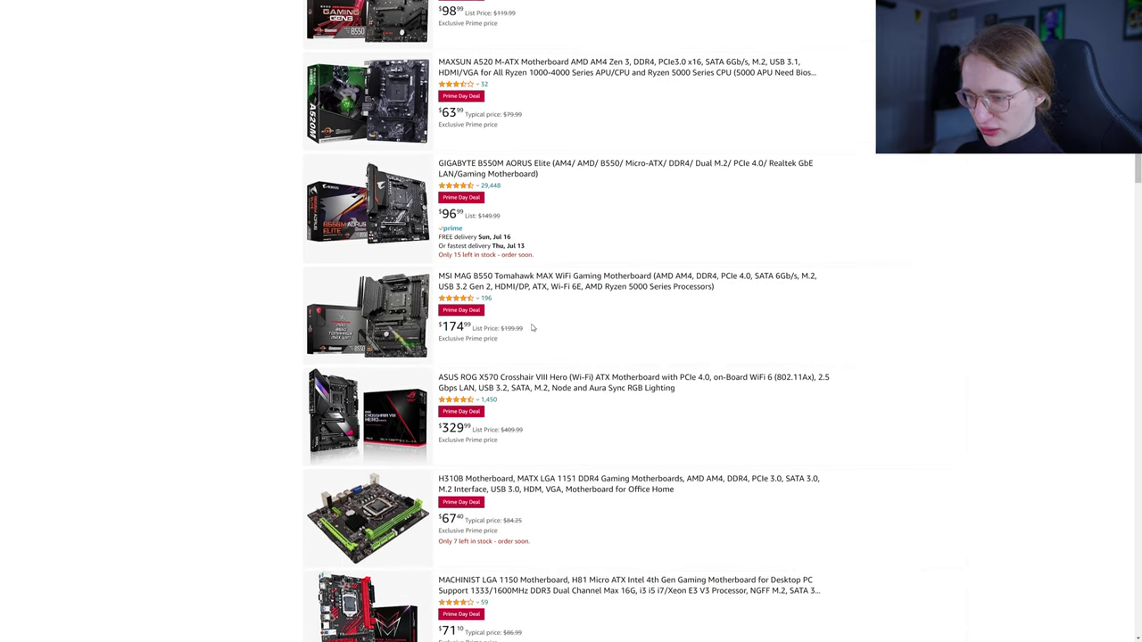
scroll(531, 328, up, 3)
scroll(531, 331, up, 1)
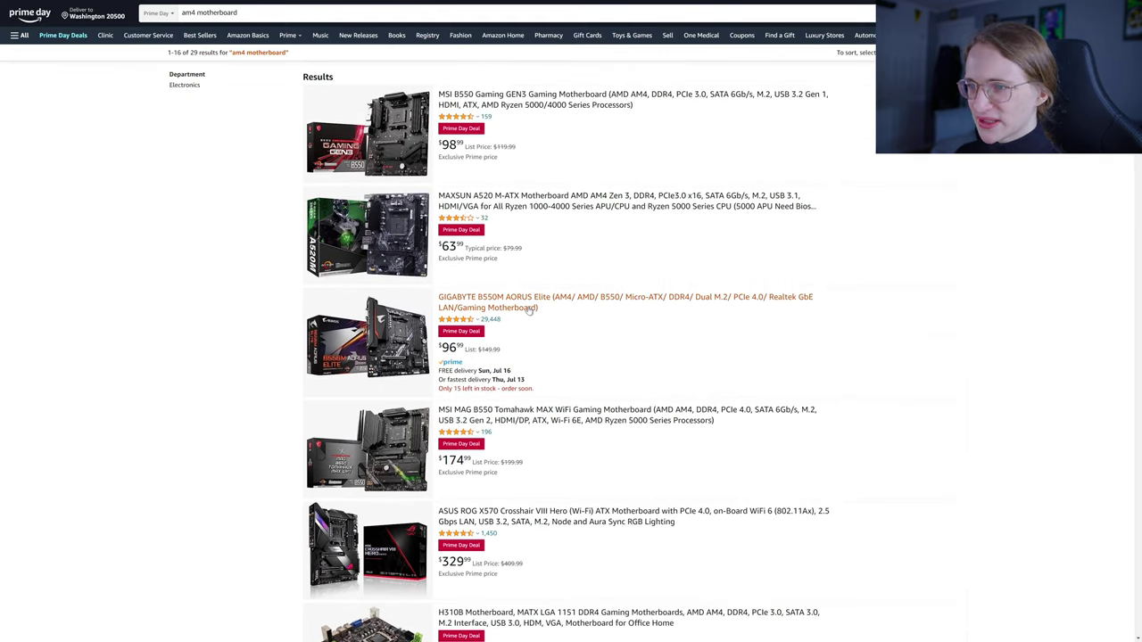
click(530, 309)
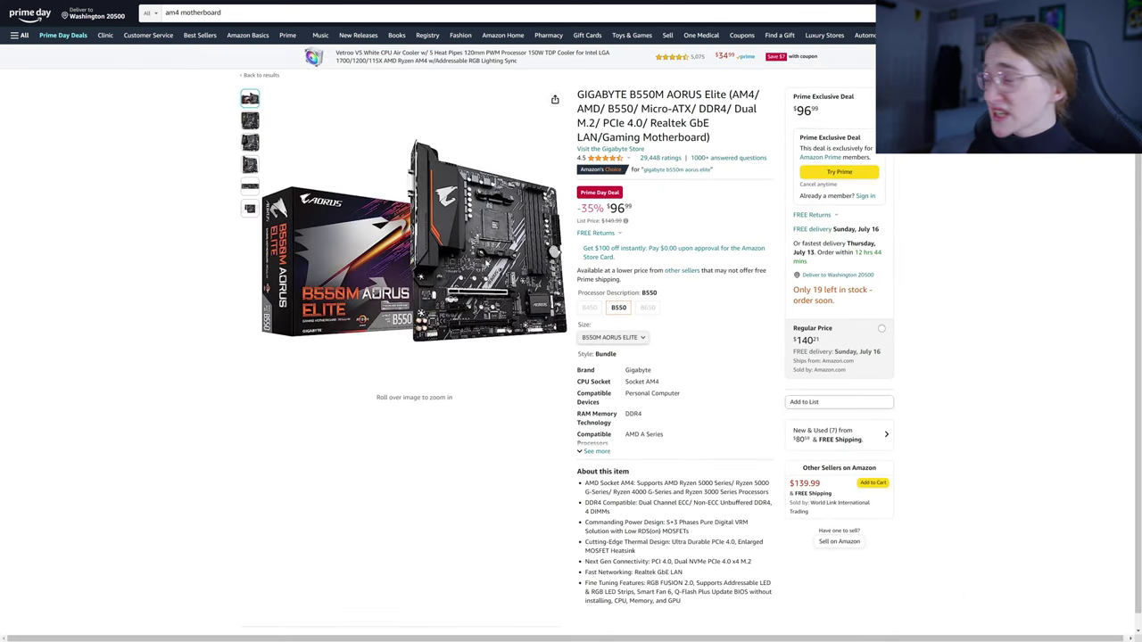
mouse_move(251, 188)
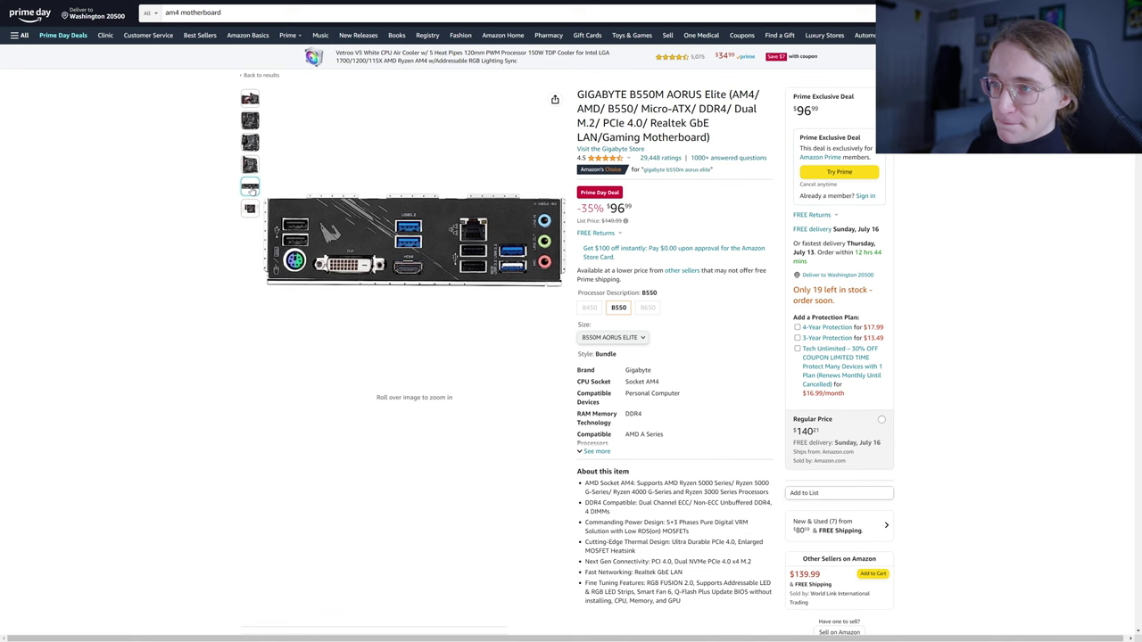
mouse_move(251, 209)
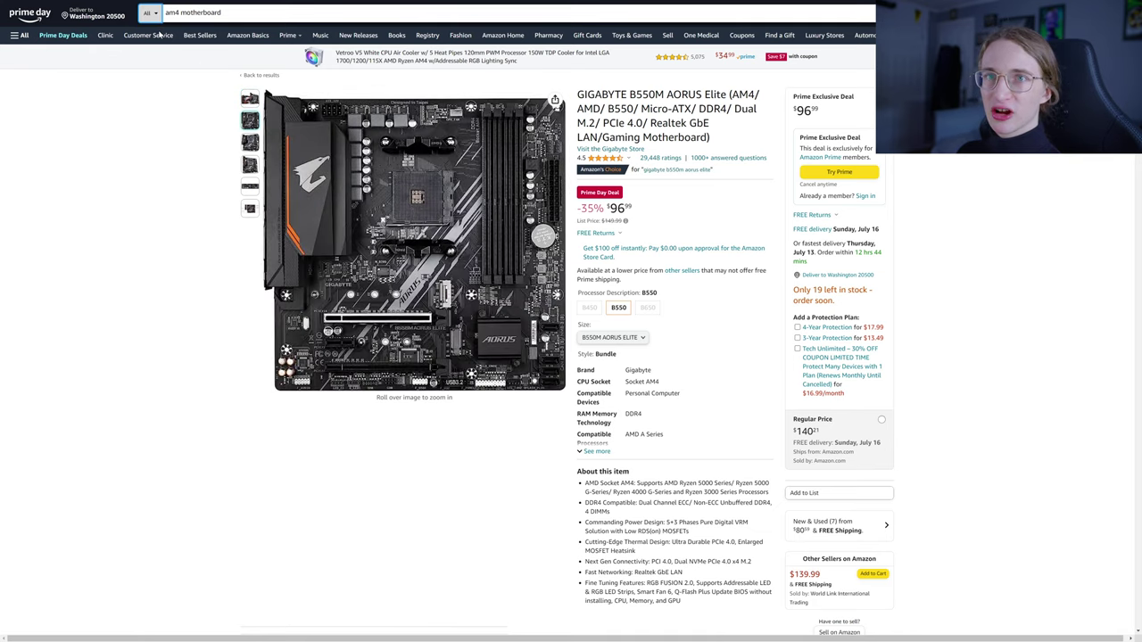
click(181, 12)
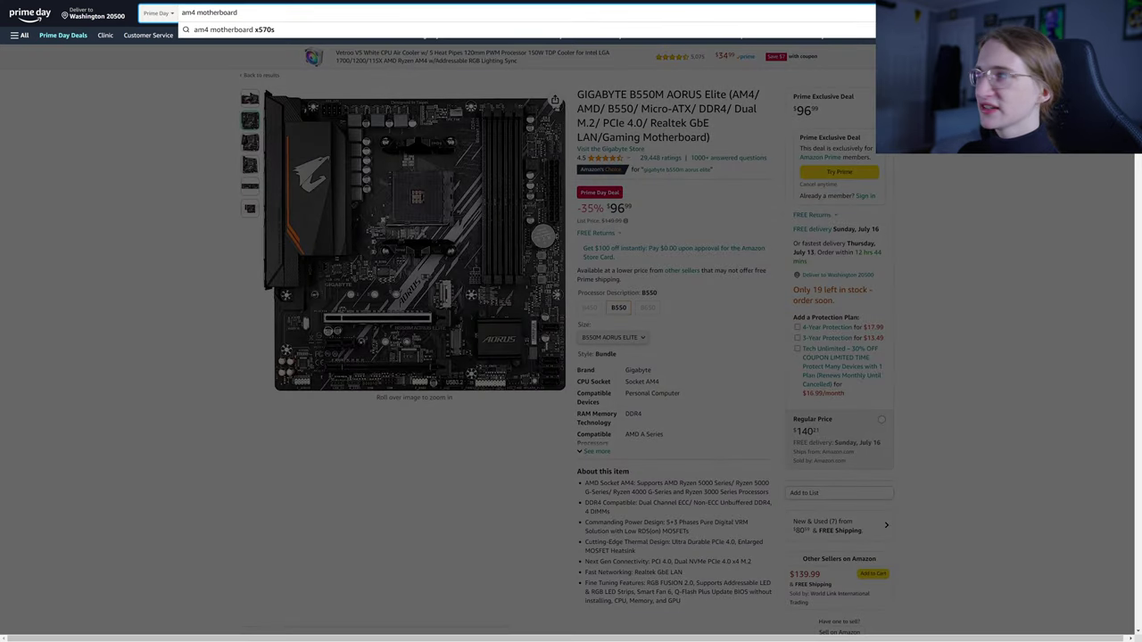
key(Return)
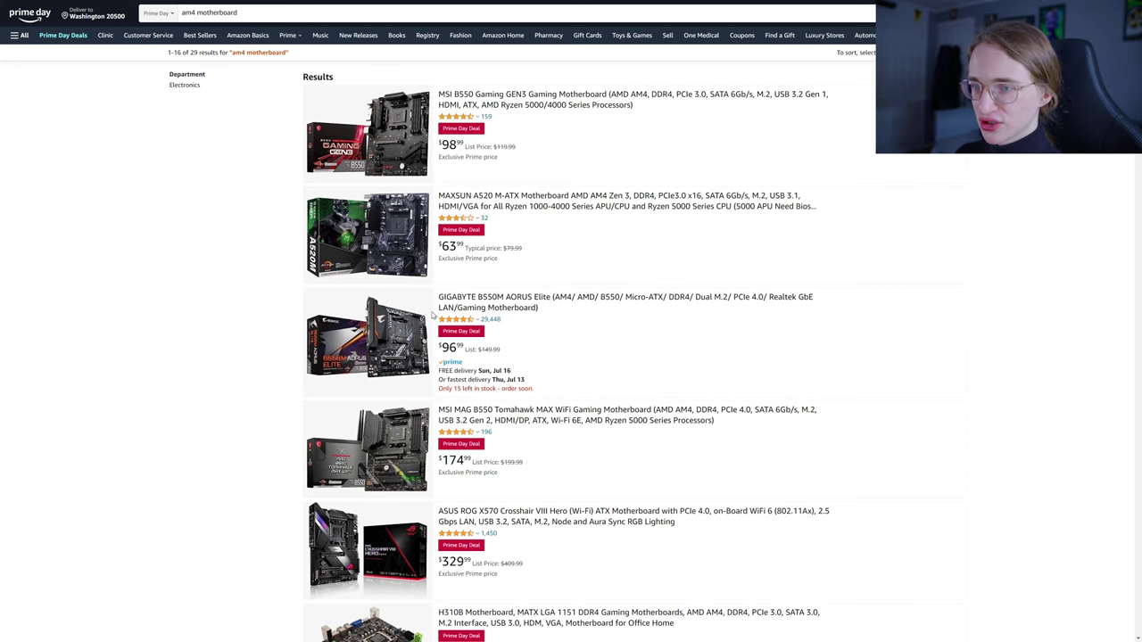
Step: Compare the prices and specifications of the AM4 boards on the first results page and check the remaining motherboard deals
scroll(472, 263, down, 1)
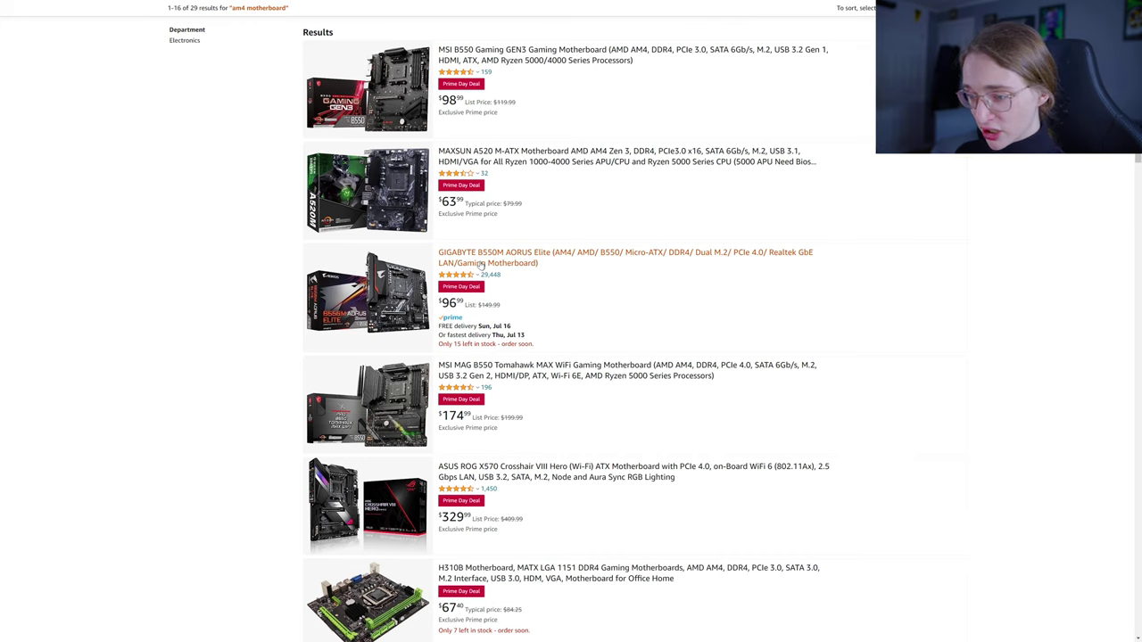
scroll(485, 295, down, 1)
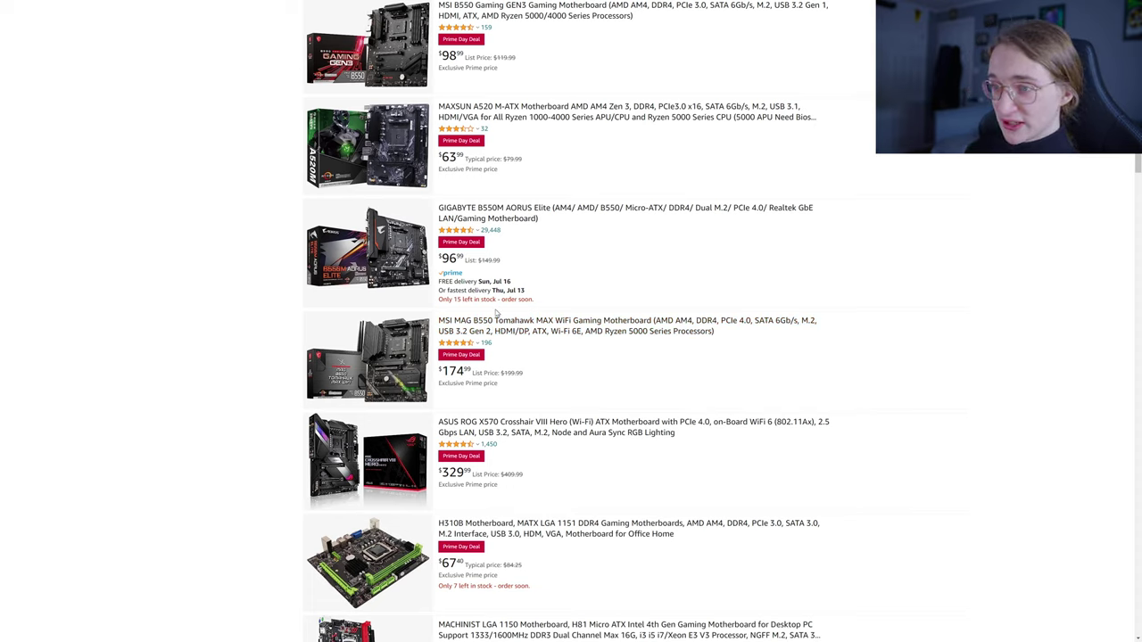
scroll(490, 327, up, 1)
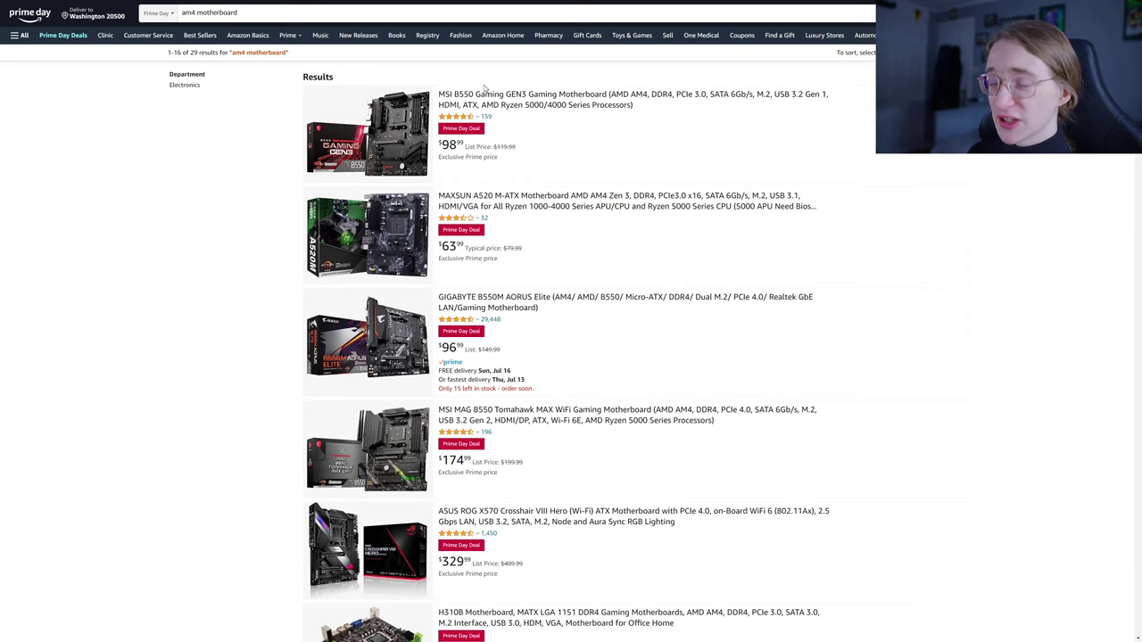
scroll(473, 314, down, 2)
scroll(464, 311, up, 2)
scroll(472, 342, down, 2)
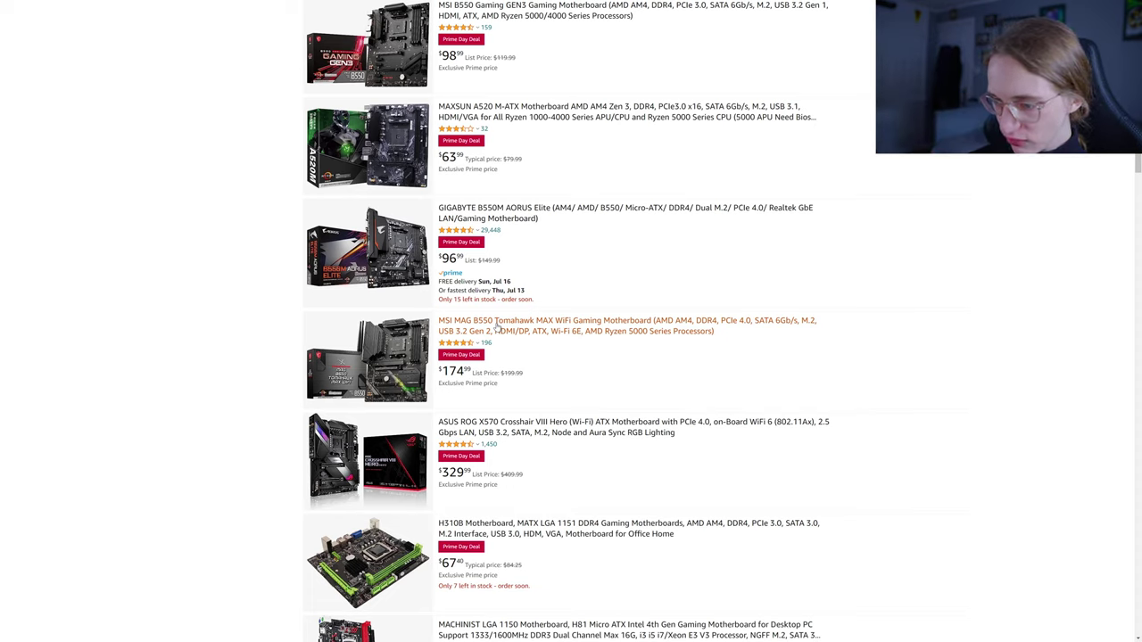
scroll(473, 332, down, 3)
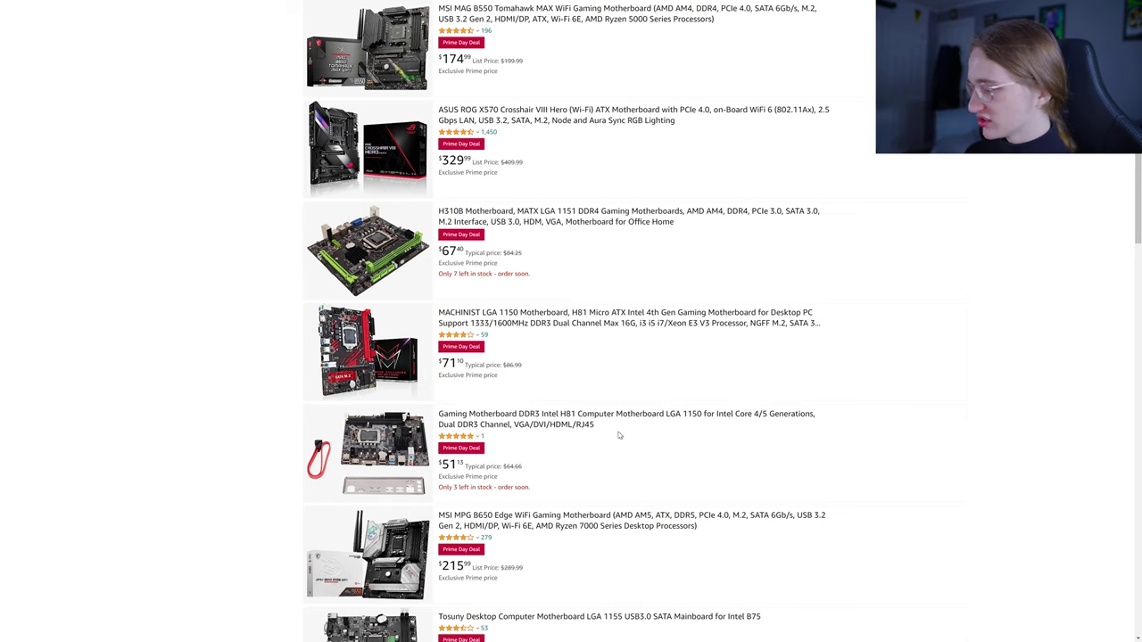
scroll(606, 433, down, 1)
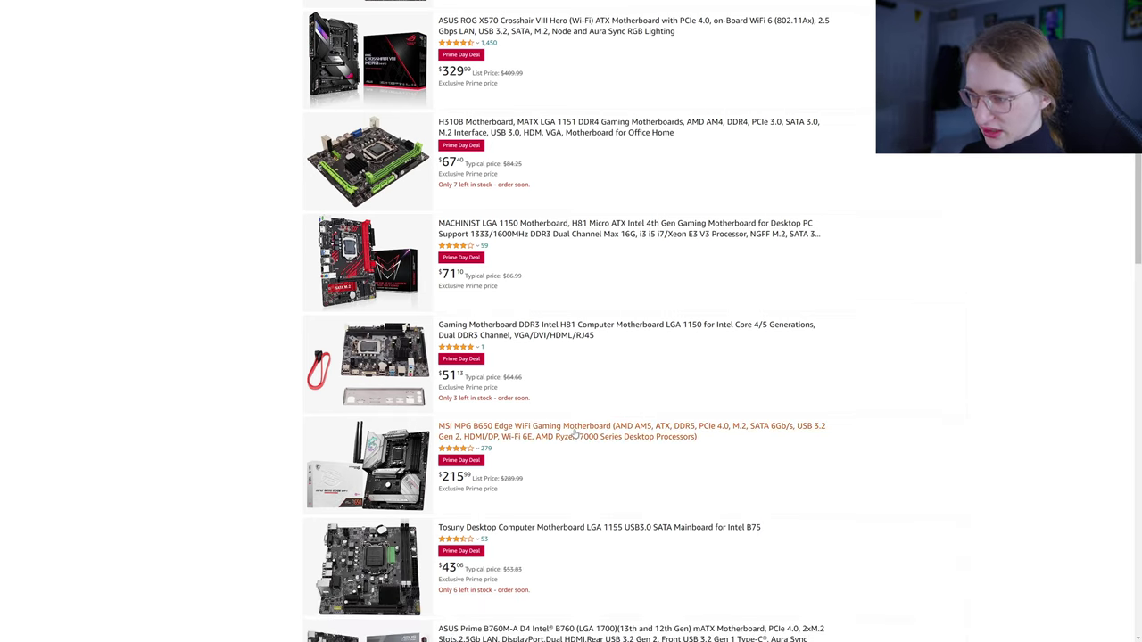
scroll(575, 434, down, 2)
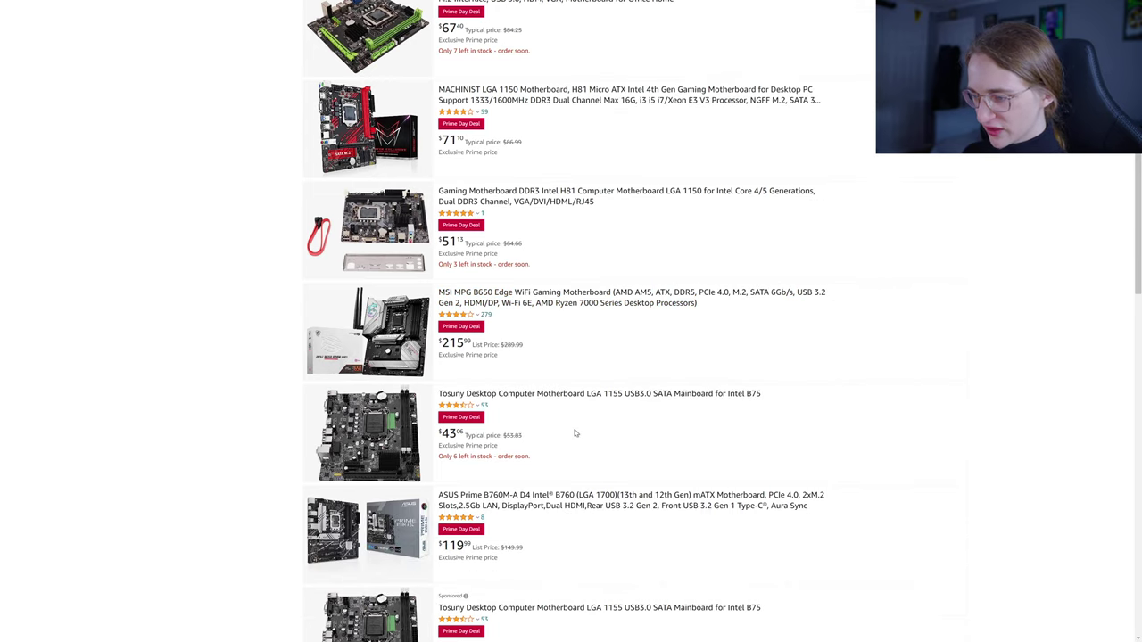
scroll(580, 454, down, 1)
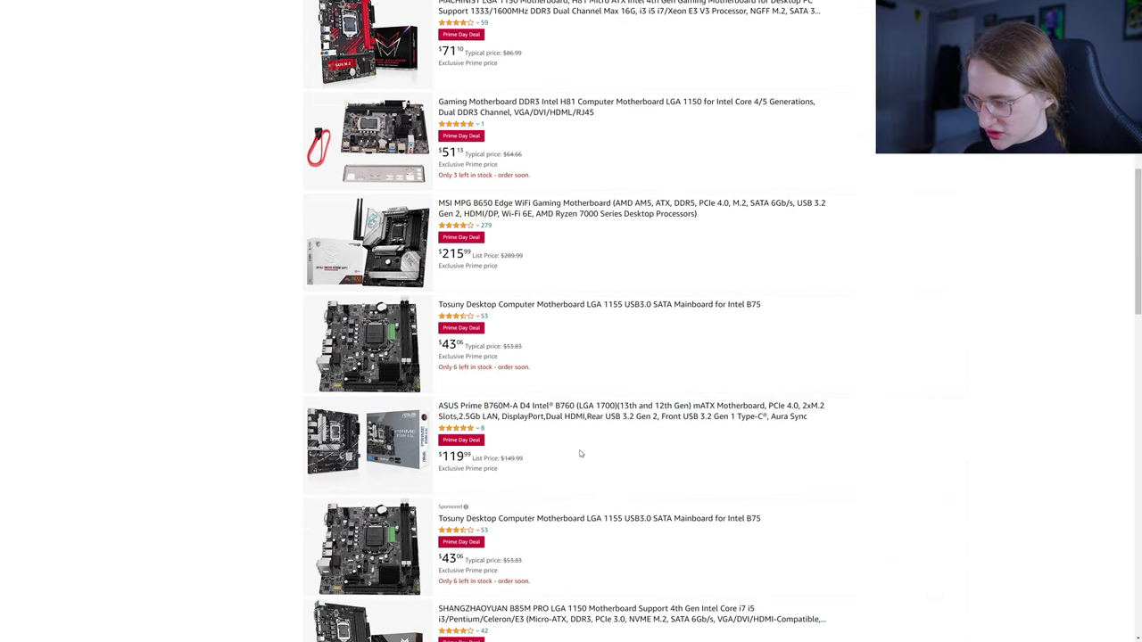
scroll(580, 454, down, 1)
scroll(580, 453, down, 2)
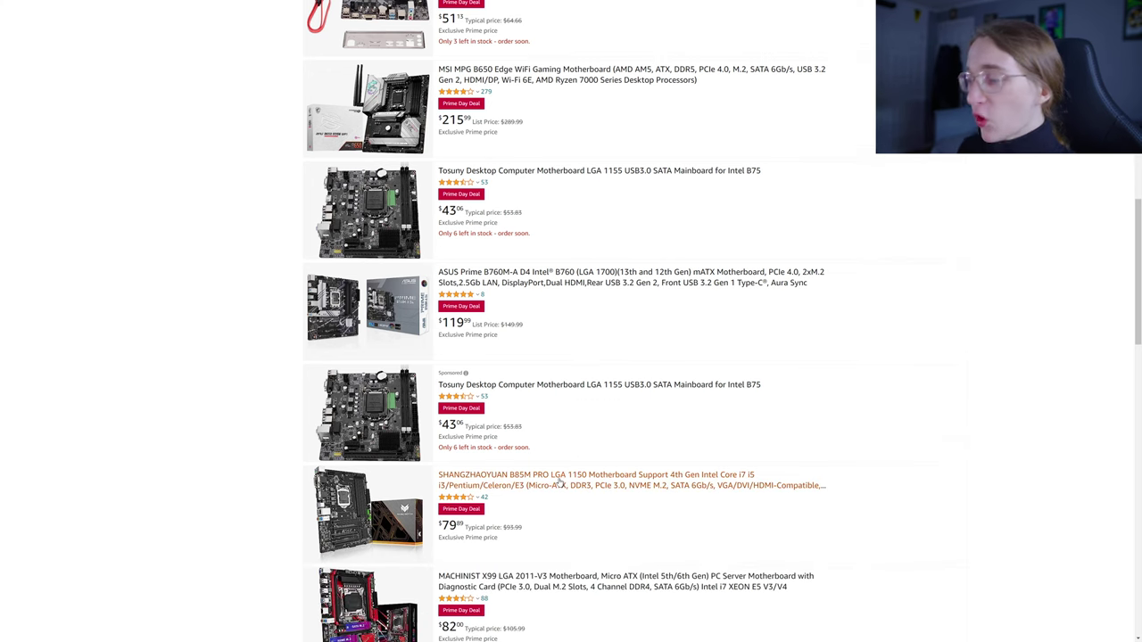
scroll(560, 481, up, 15)
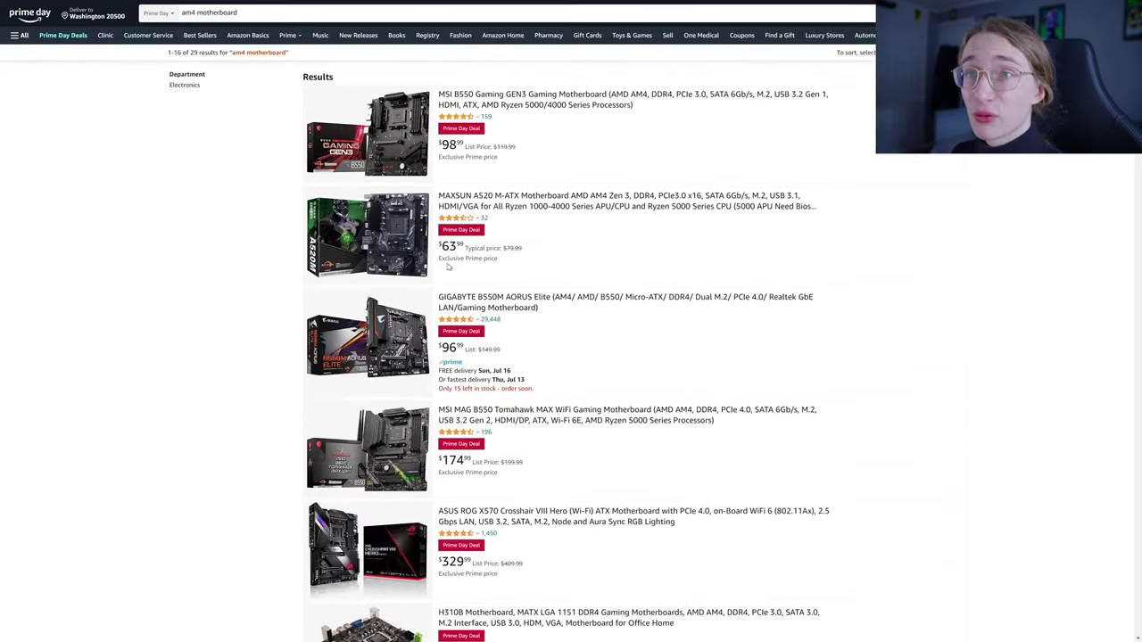
Step: Rerun the Prime Day search for "am4 motherboard" and reopen the GIGABYTE B550M AORUS Elite listing
click(188, 13)
text(am4)
key(Return)
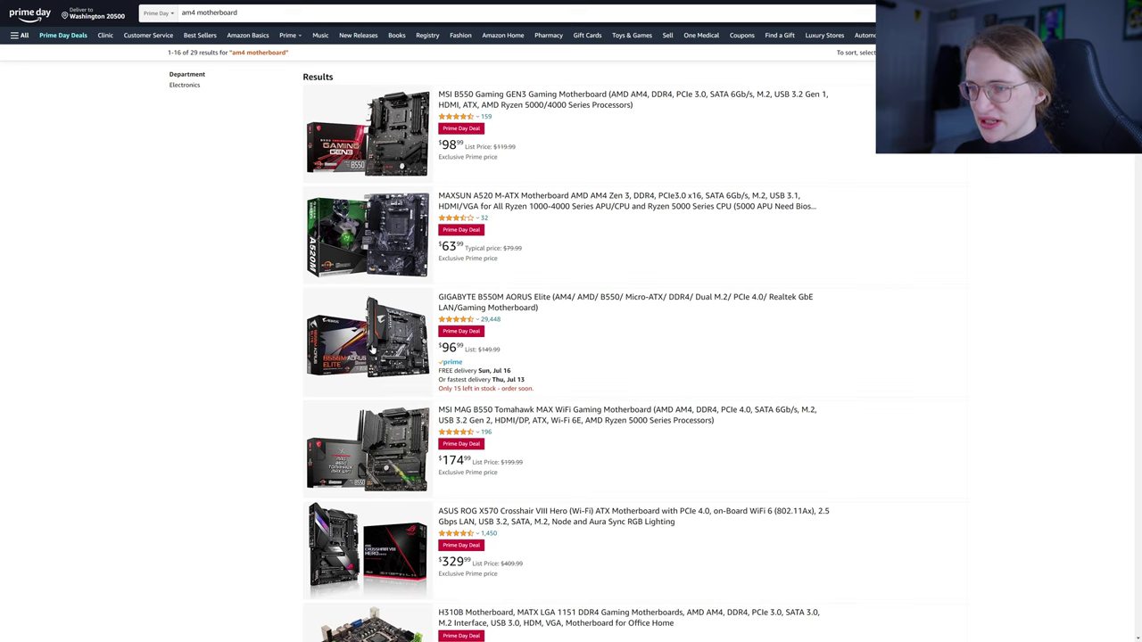
click(373, 349)
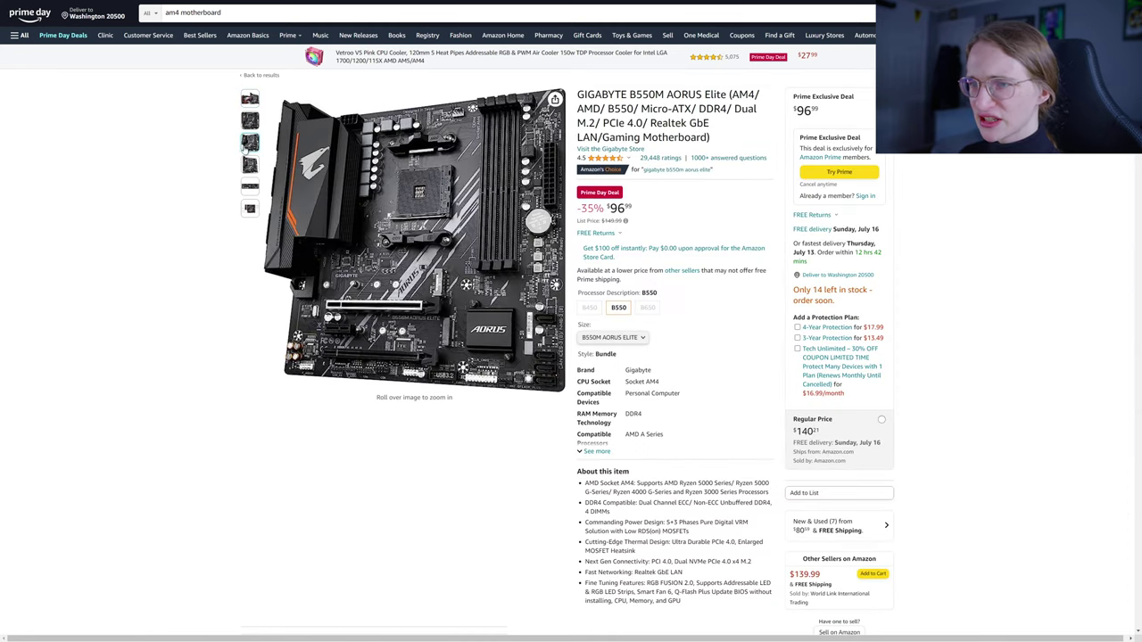
Step: Examine the GIGABYTE B550M AORUS Elite's feature list, similar-item comparison, technical details and product images
scroll(248, 414, down, 3)
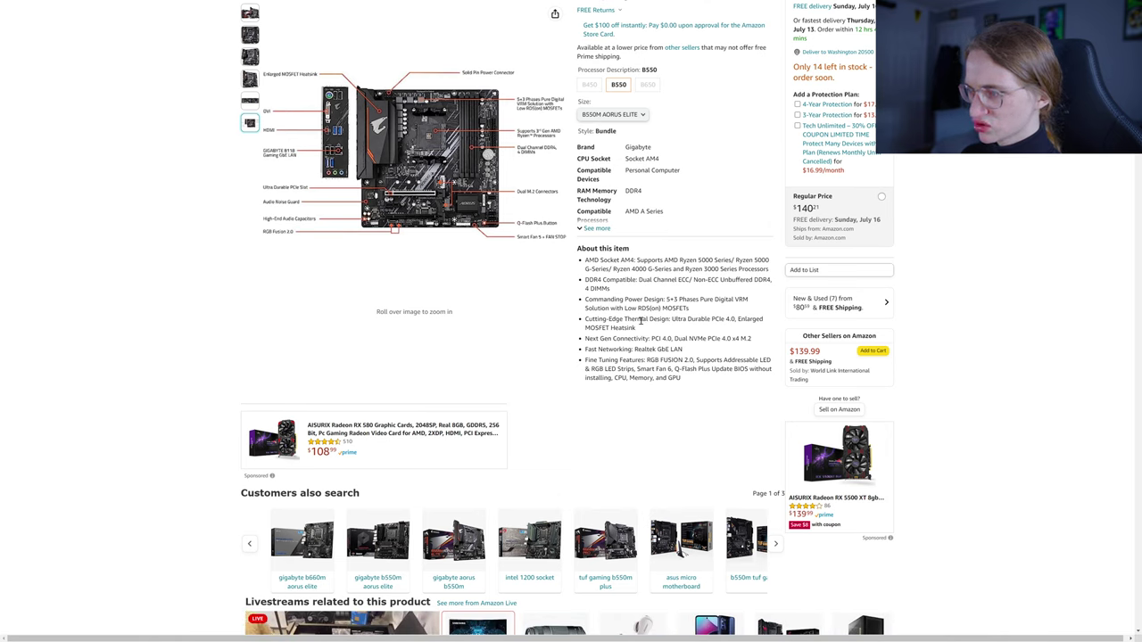
scroll(624, 357, down, 15)
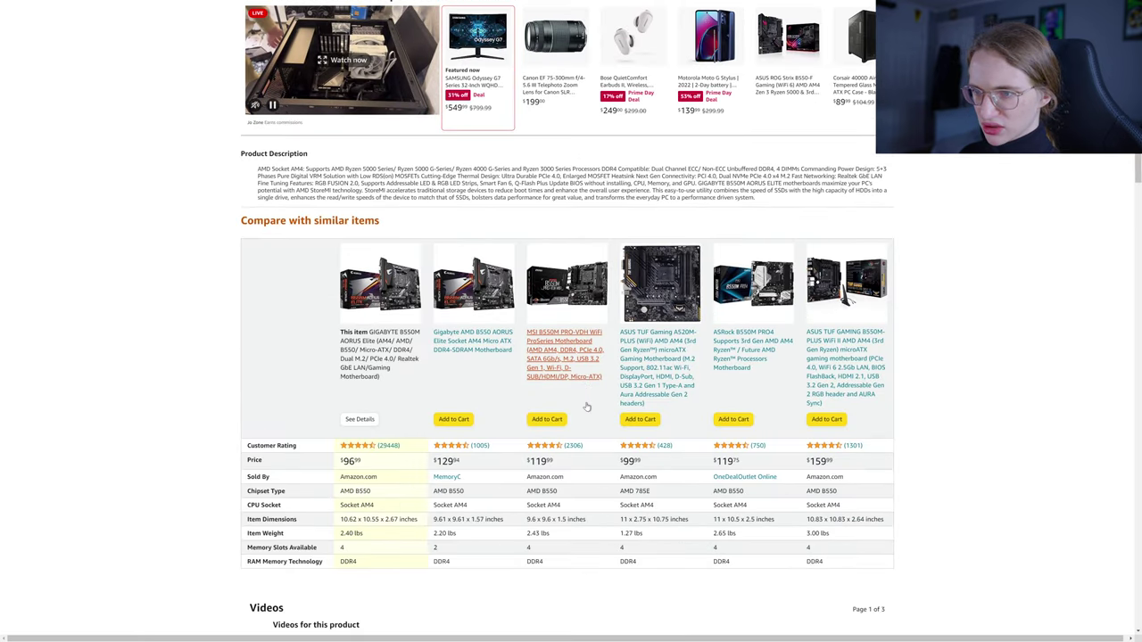
scroll(586, 407, down, 10)
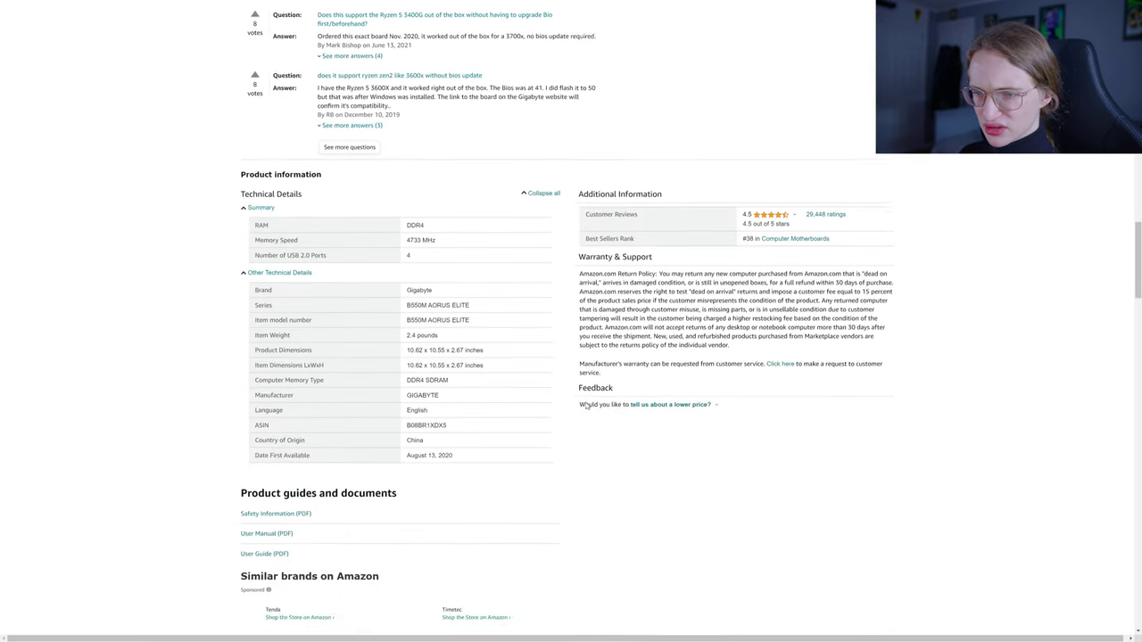
scroll(585, 406, up, 1)
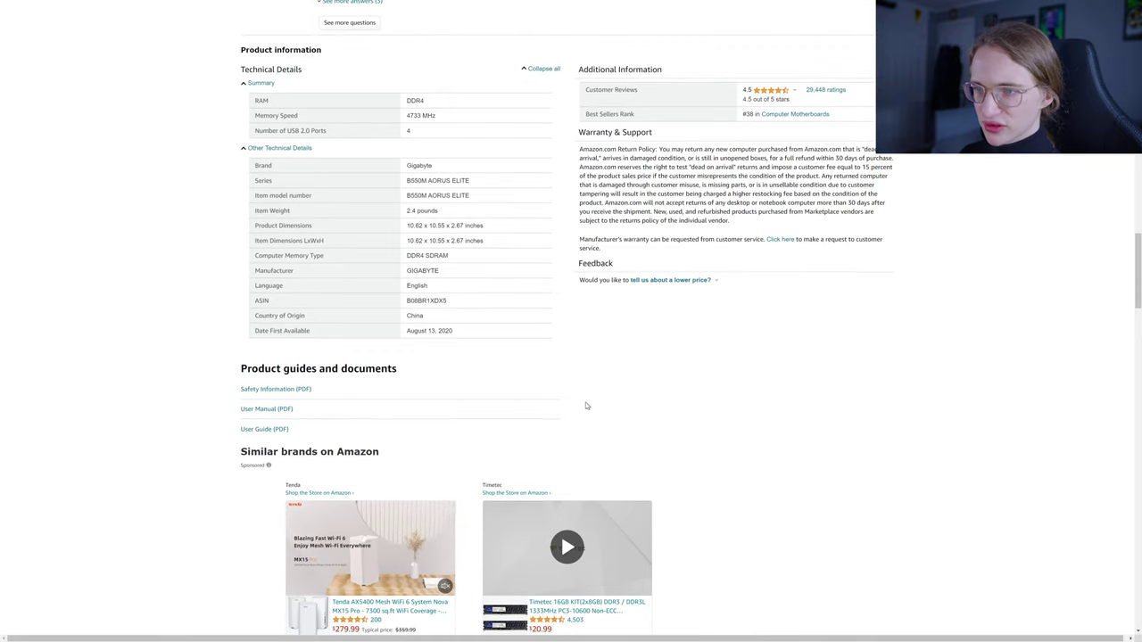
scroll(586, 406, down, 10)
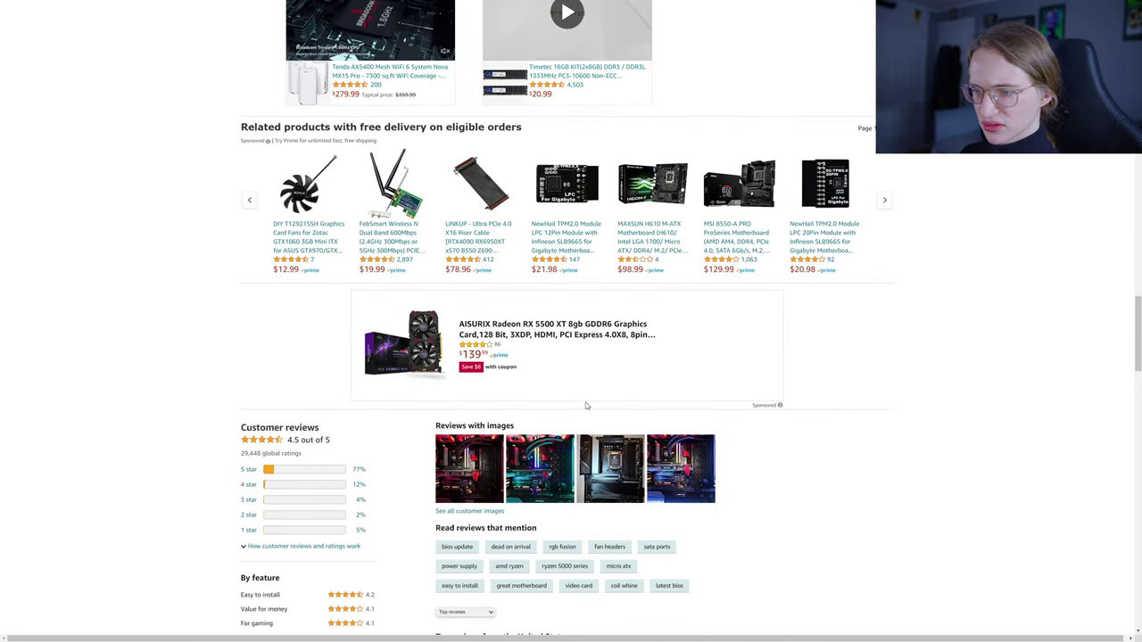
scroll(586, 406, up, 10)
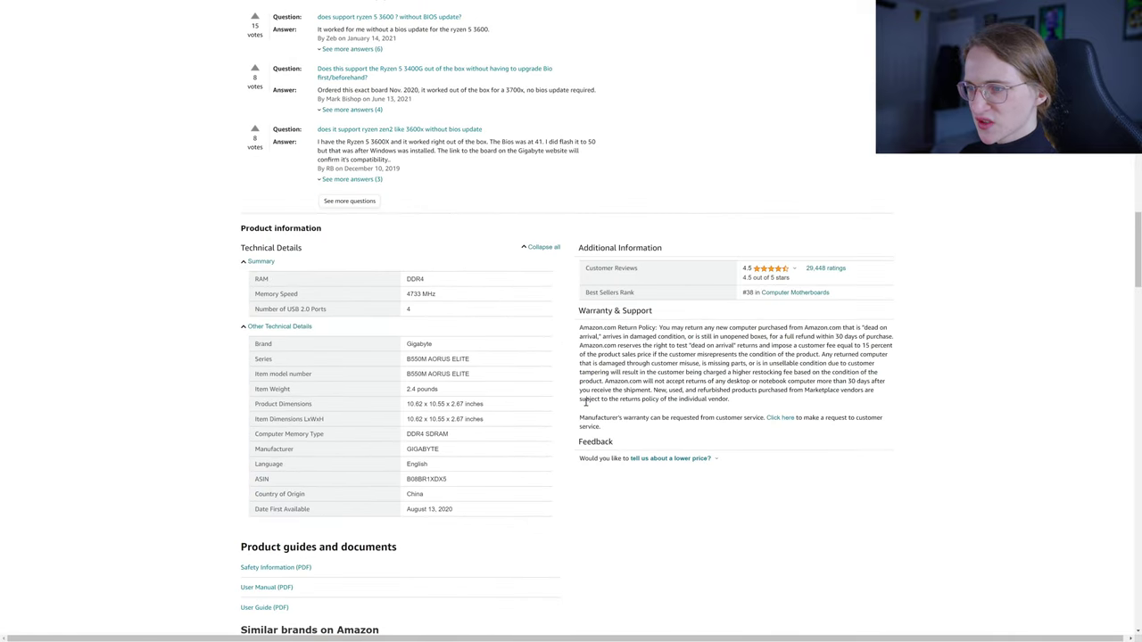
scroll(586, 402, up, 10)
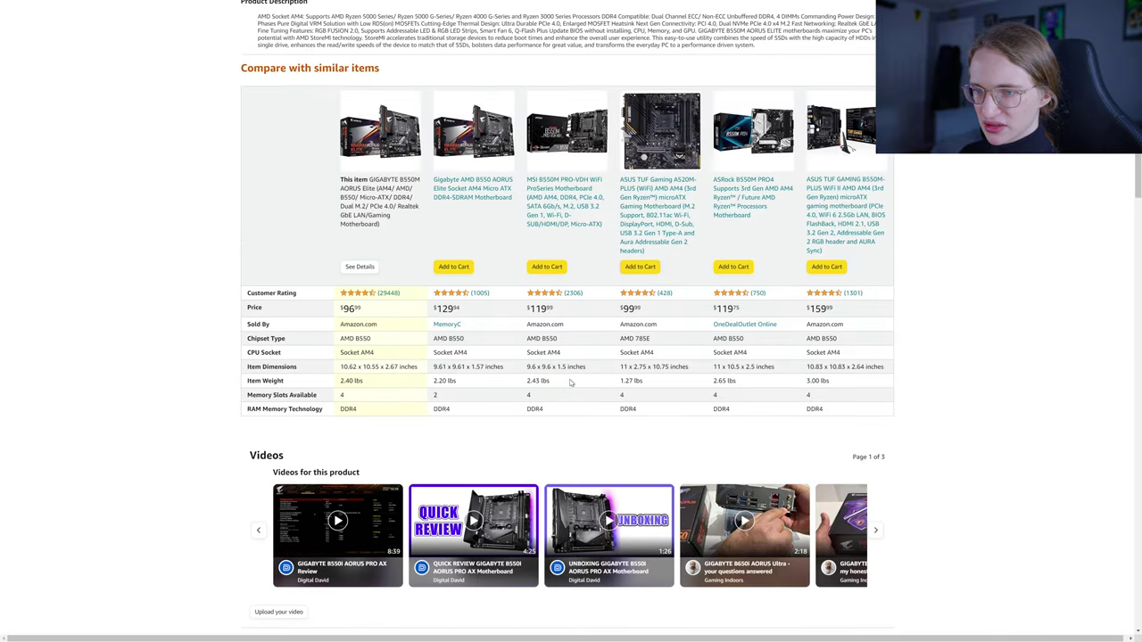
scroll(566, 382, up, 15)
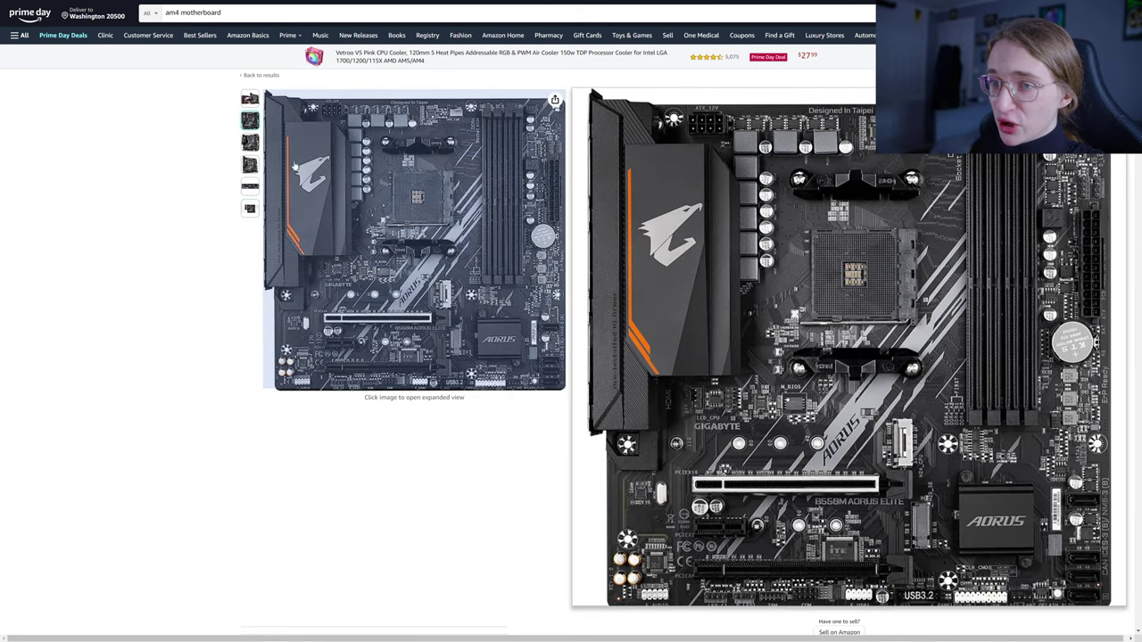
mouse_move(250, 101)
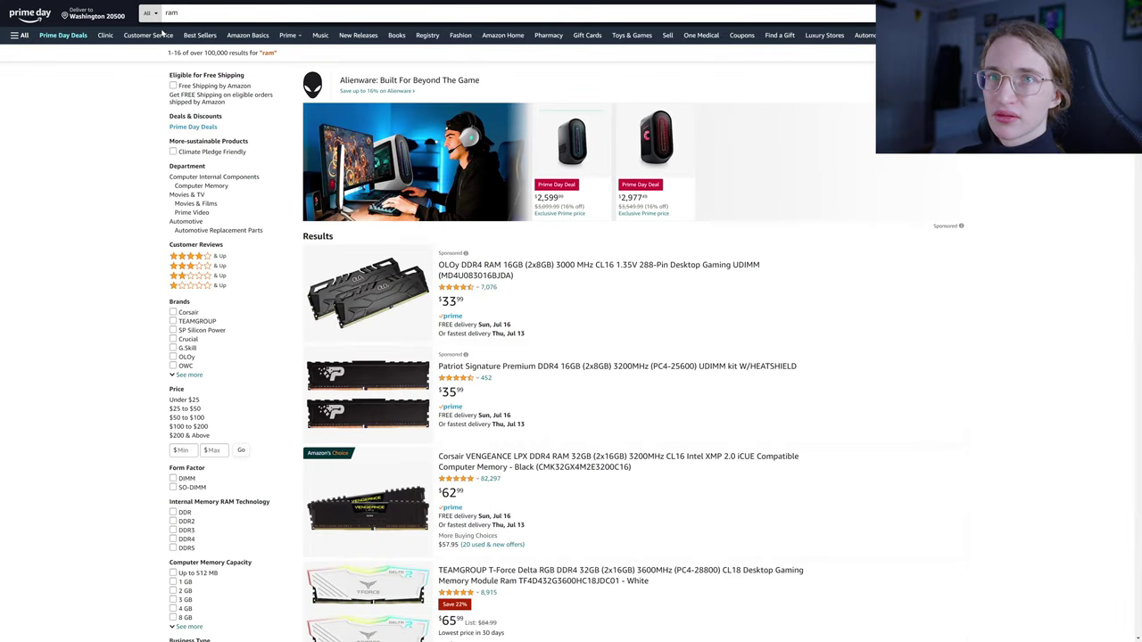
Step: Restrict the "ram" search to Prime Day and compare the types, speeds and prices of the listed memory kits
click(224, 16)
key(Return)
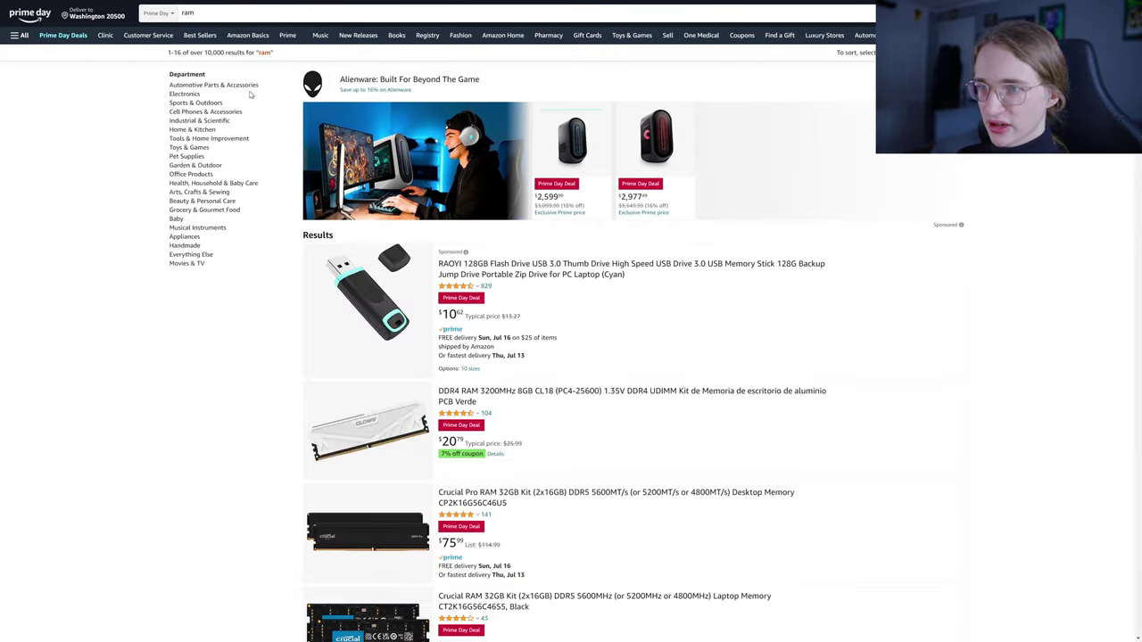
scroll(251, 79, down, 3)
scroll(248, 80, down, 1)
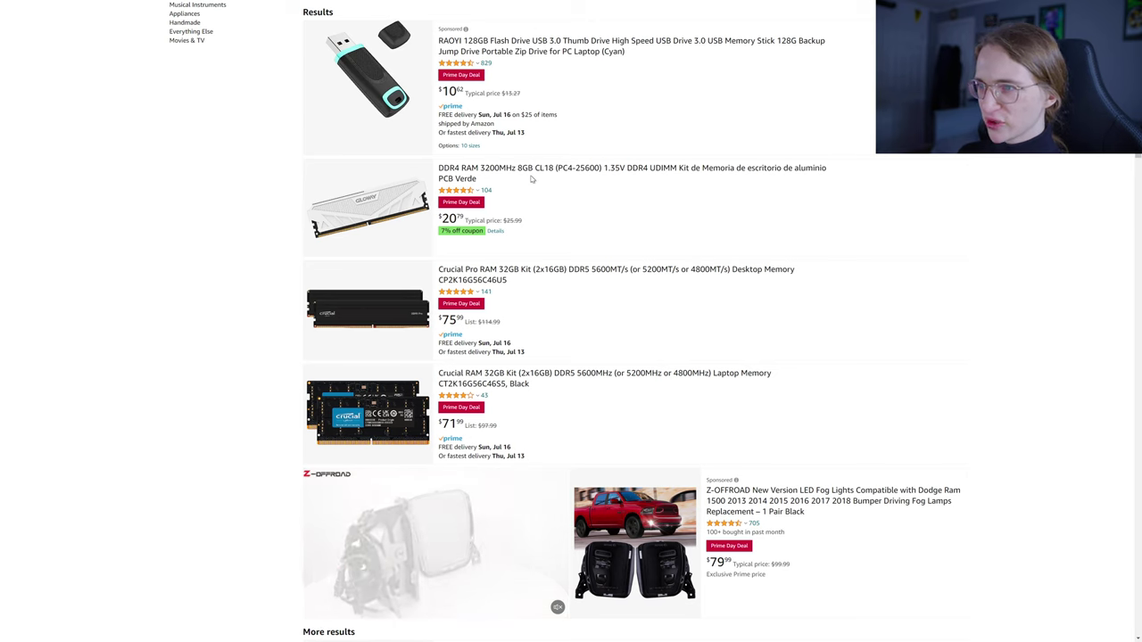
scroll(529, 192, down, 1)
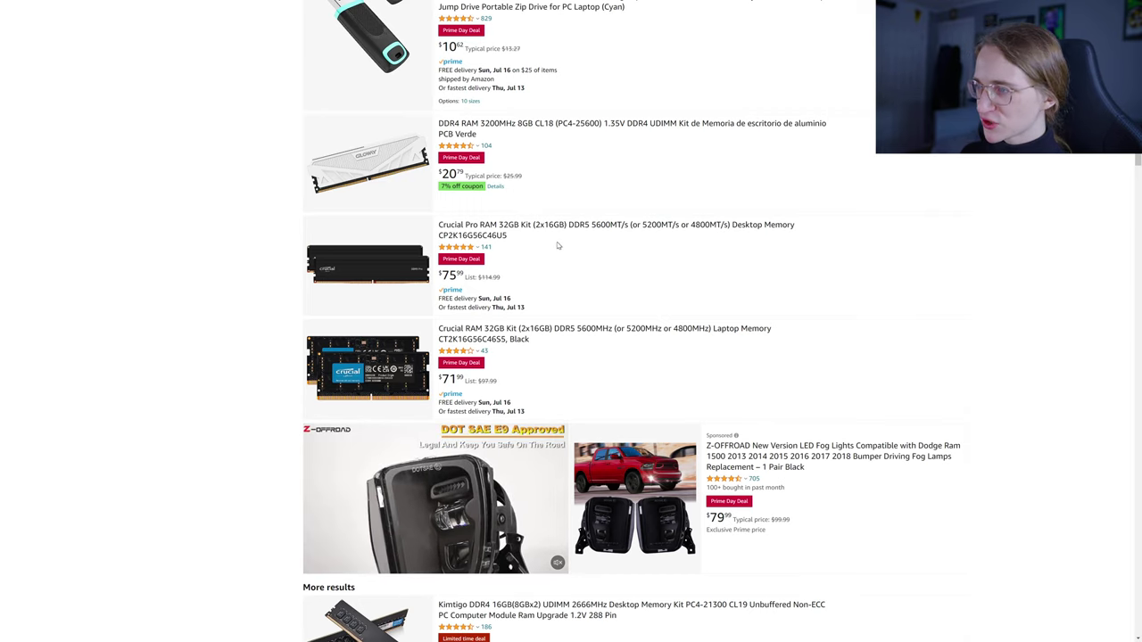
scroll(553, 243, down, 5)
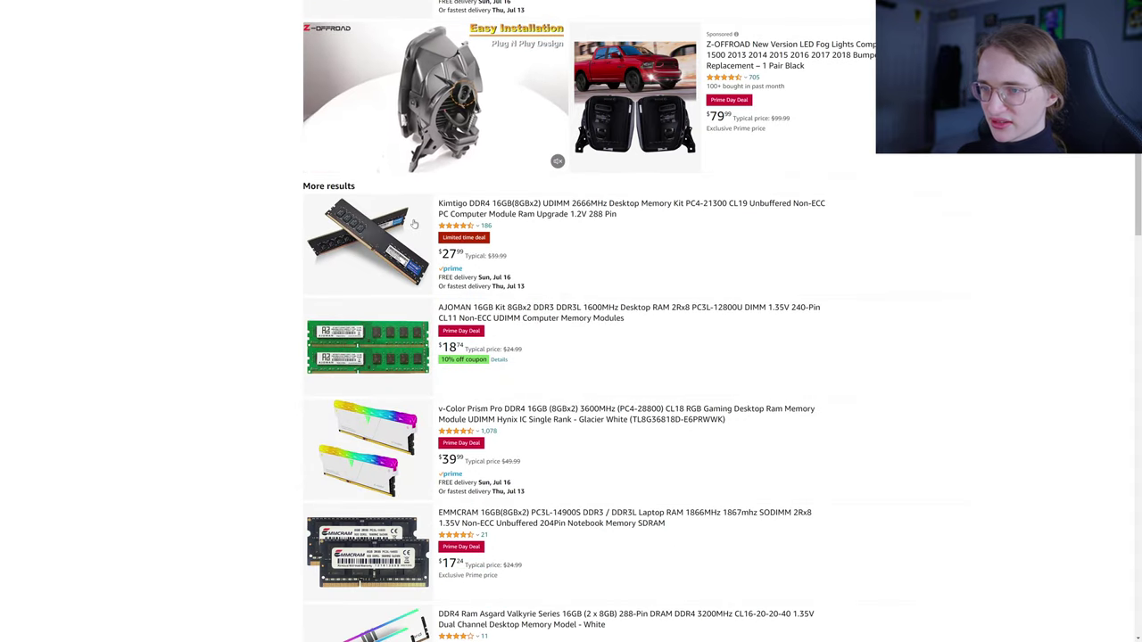
scroll(414, 224, down, 1)
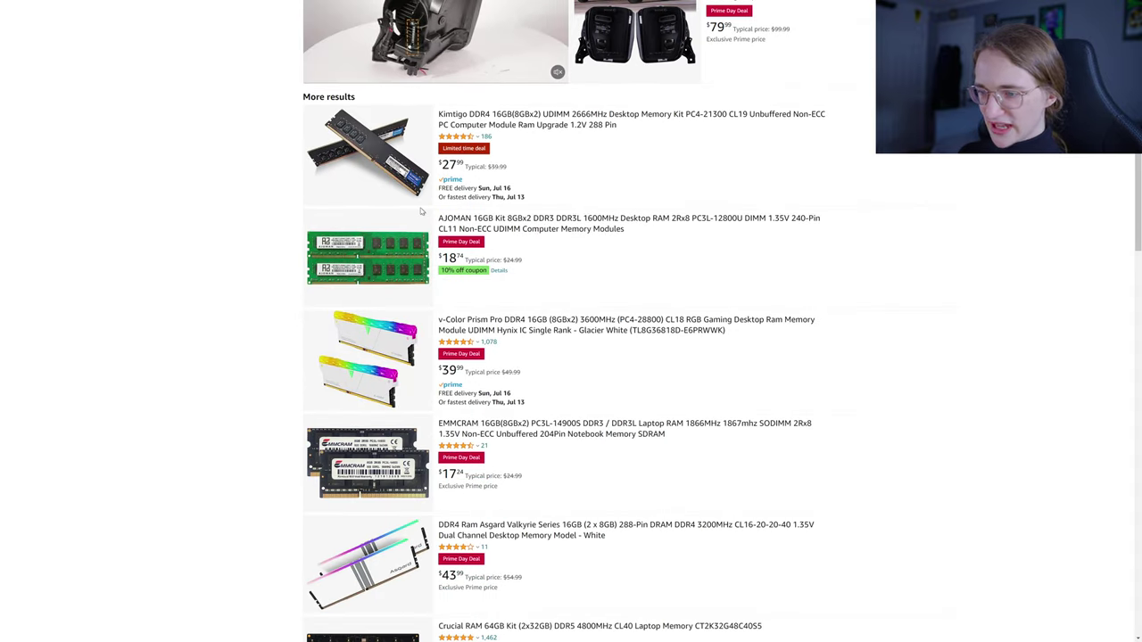
scroll(421, 211, down, 2)
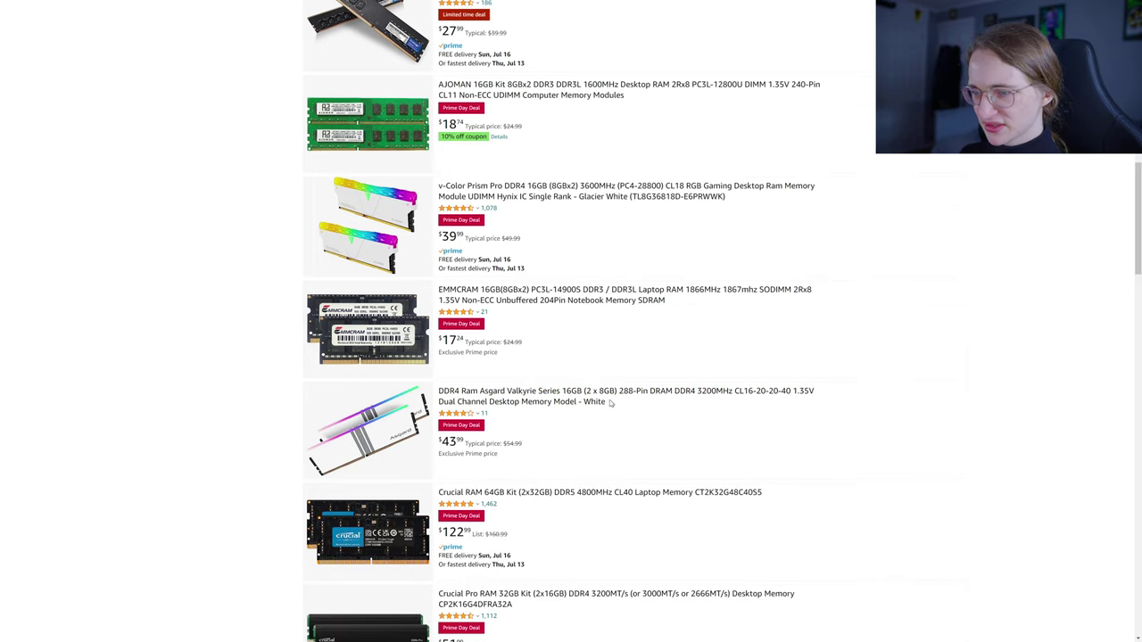
scroll(516, 403, down, 1)
scroll(410, 375, down, 1)
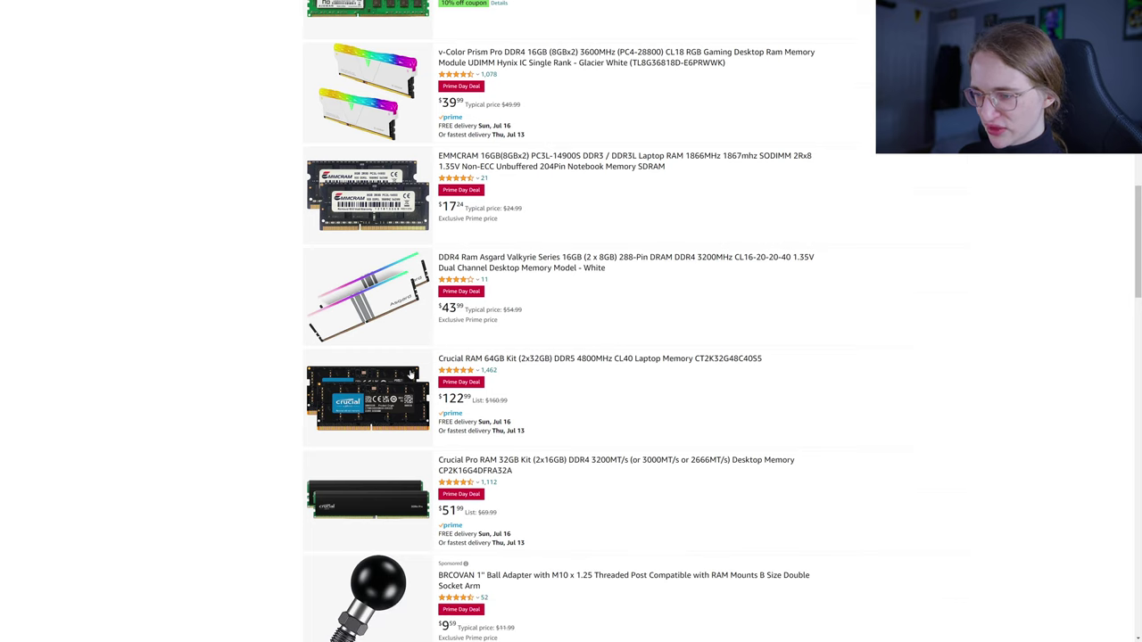
scroll(411, 375, down, 2)
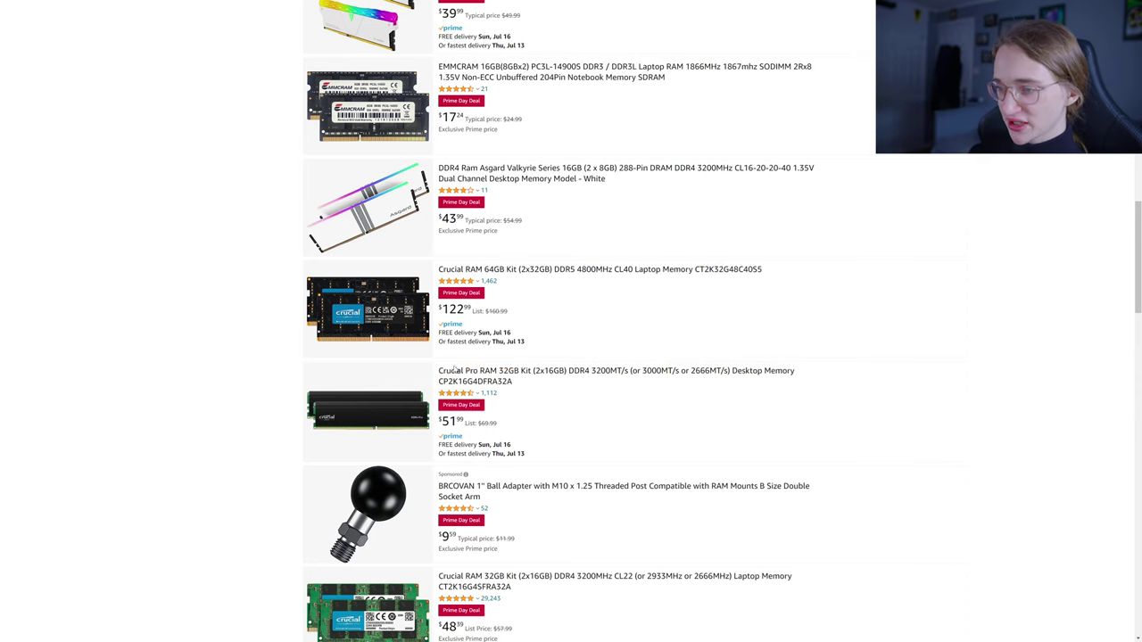
Step: Check the remaining RAM deals and open the Crucial Pro RAM 32GB Kit (2x16GB) DDR4 3200MT/s desktop memory listing
scroll(463, 357, down, 1)
scroll(625, 352, down, 5)
scroll(700, 349, down, 3)
scroll(699, 347, up, 6)
scroll(699, 346, down, 10)
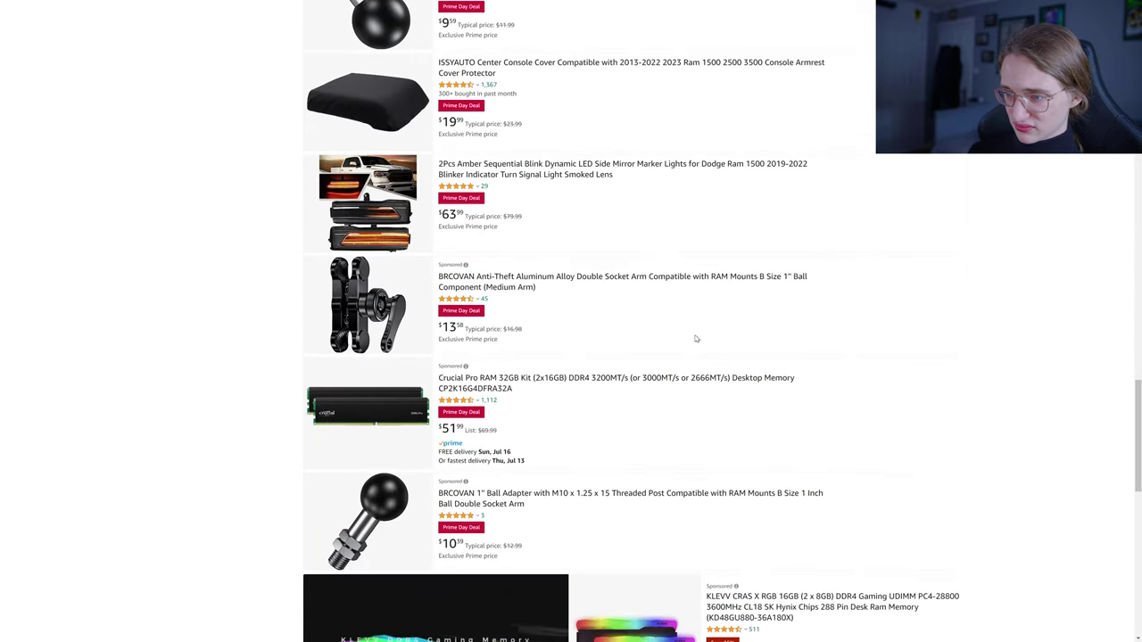
scroll(696, 339, up, 10)
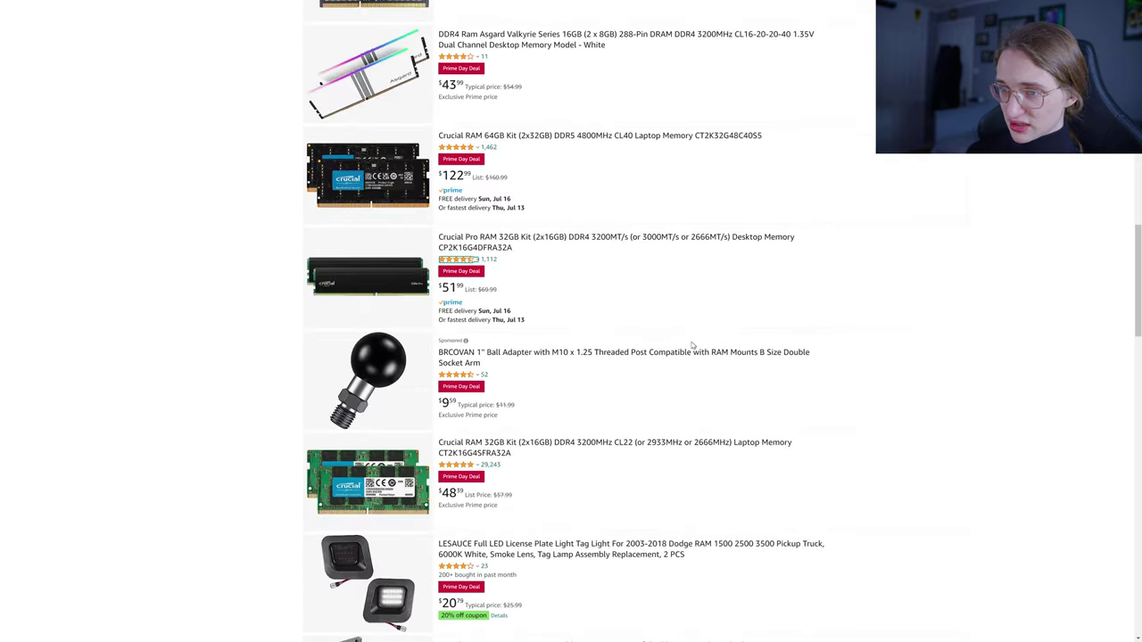
click(590, 239)
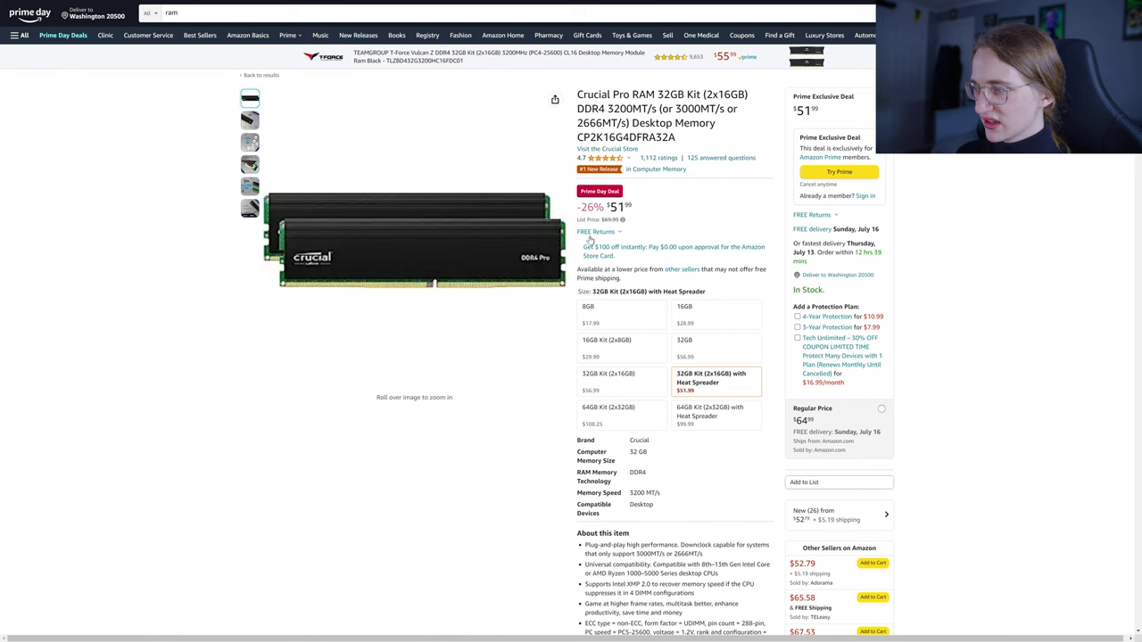
Step: Check the 16GB Kit (2x8GB) option, return to the 32GB Kit (2x16GB) with Heat Spreader and view its product images
click(624, 352)
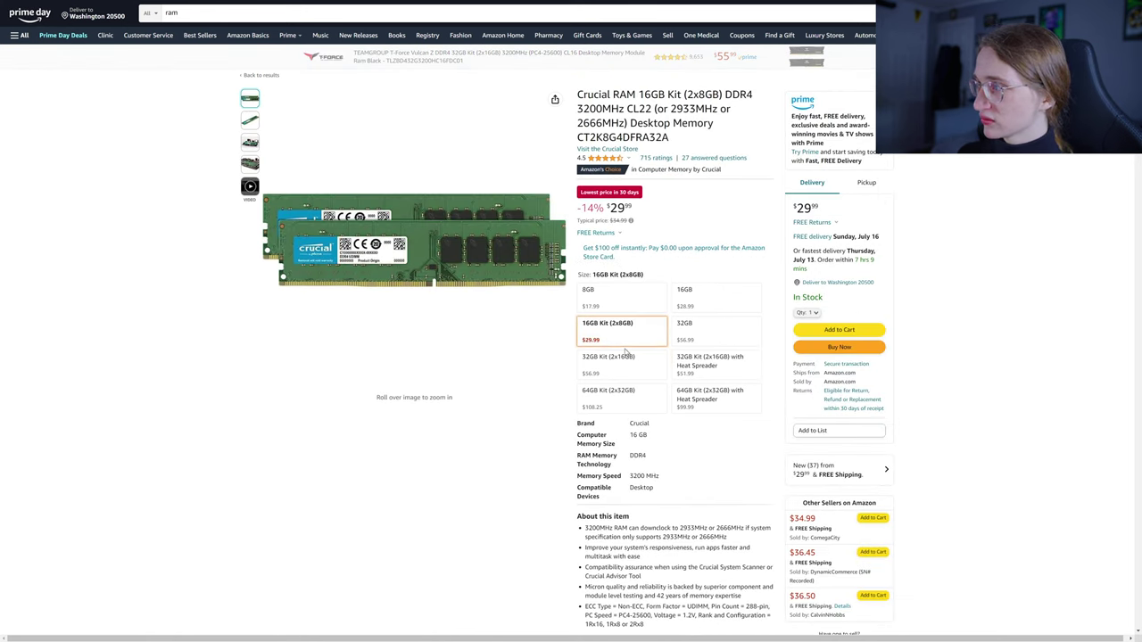
click(715, 378)
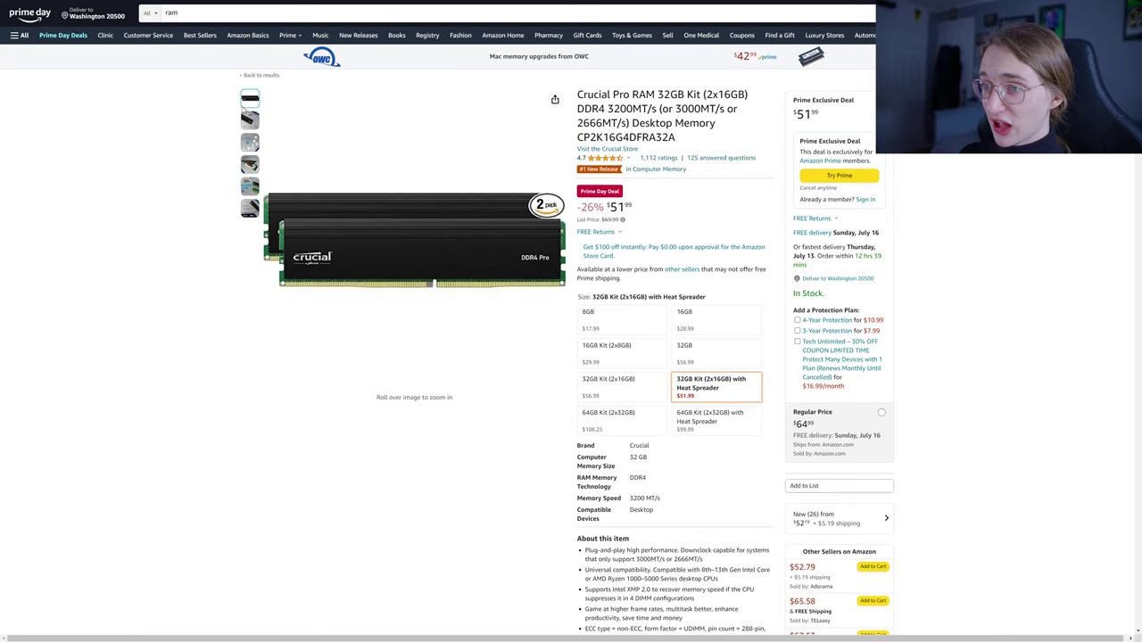
mouse_move(255, 143)
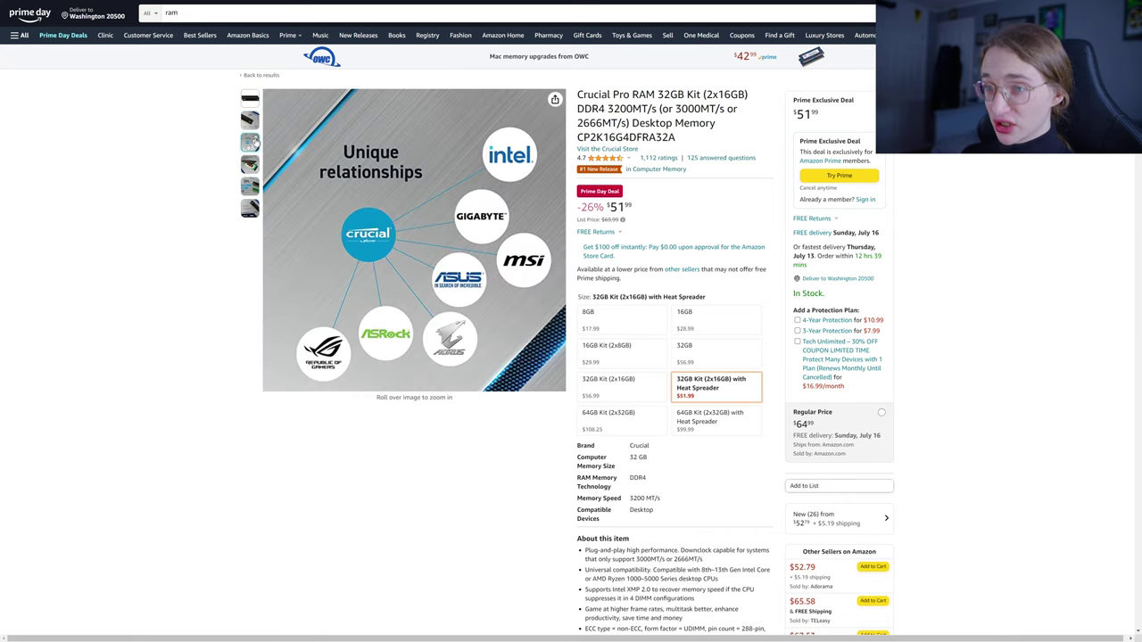
mouse_move(252, 186)
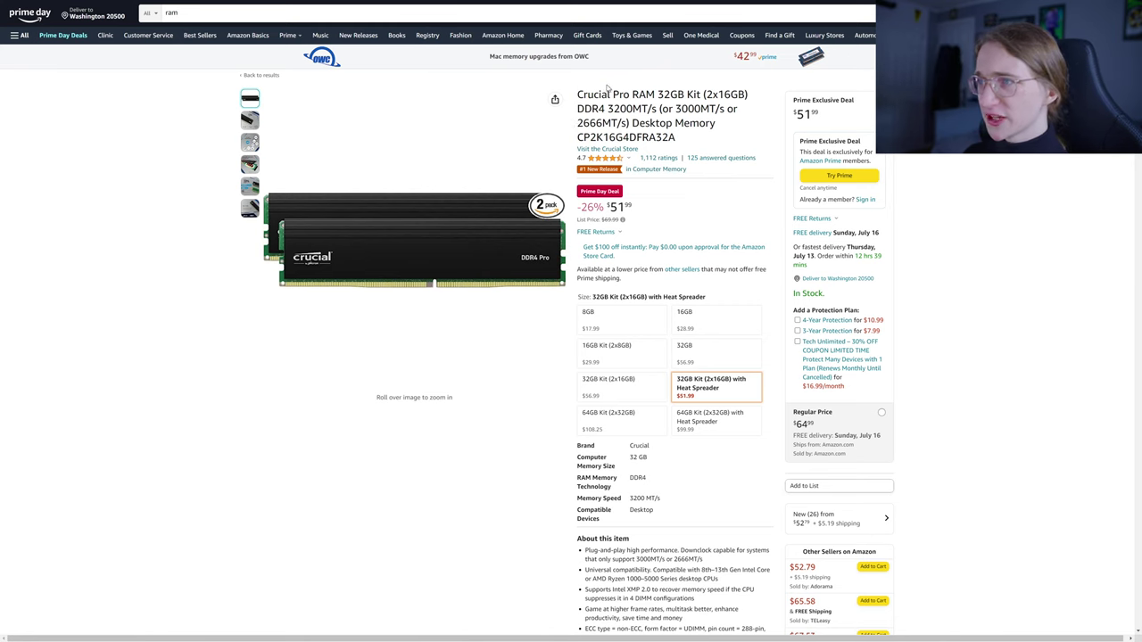
Step: Copy the title "Crucial Pro RAM 32GB Kit (2x16GB) DDR4 3200MT/s" into the RAM row's Name cell in Excel and enter 52 as its price
drag(581, 94, 671, 95)
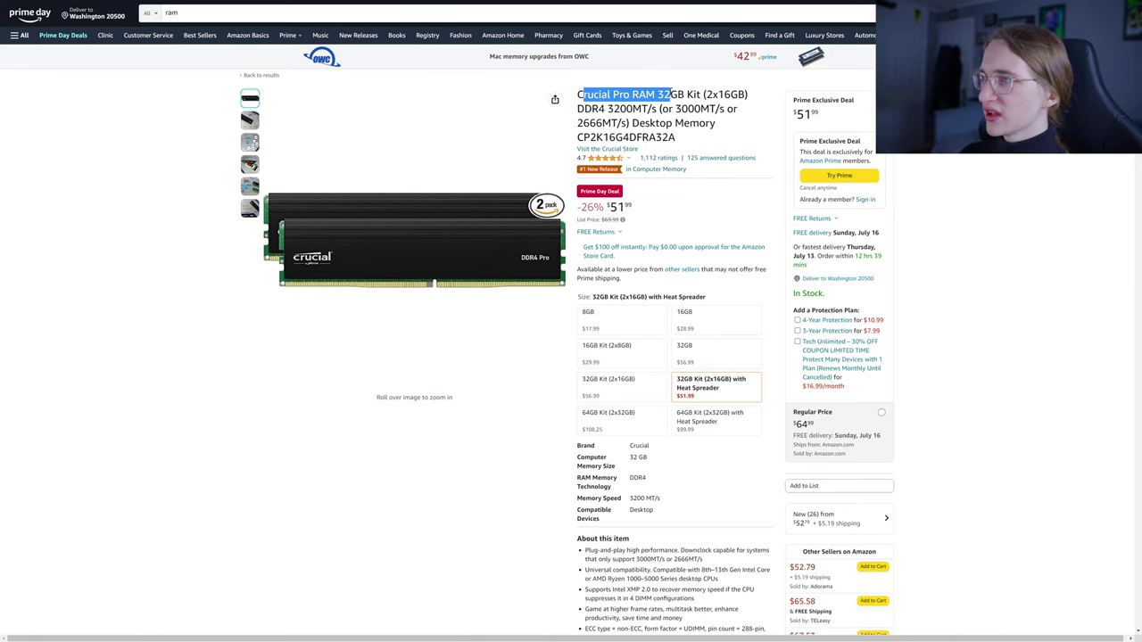
click(663, 111)
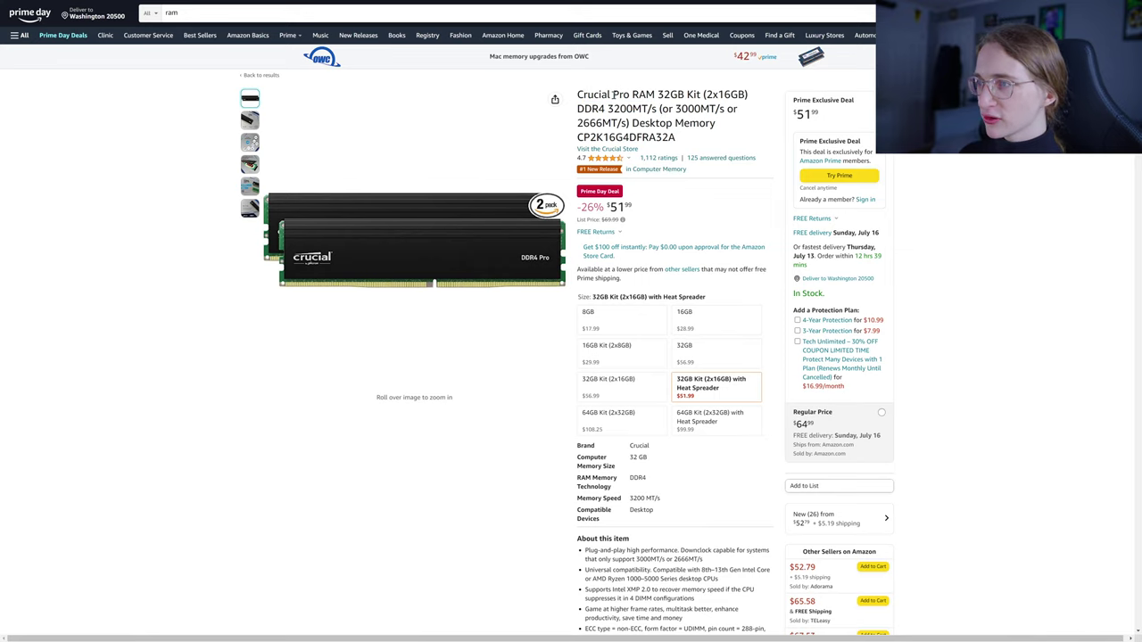
drag(578, 94, 658, 107)
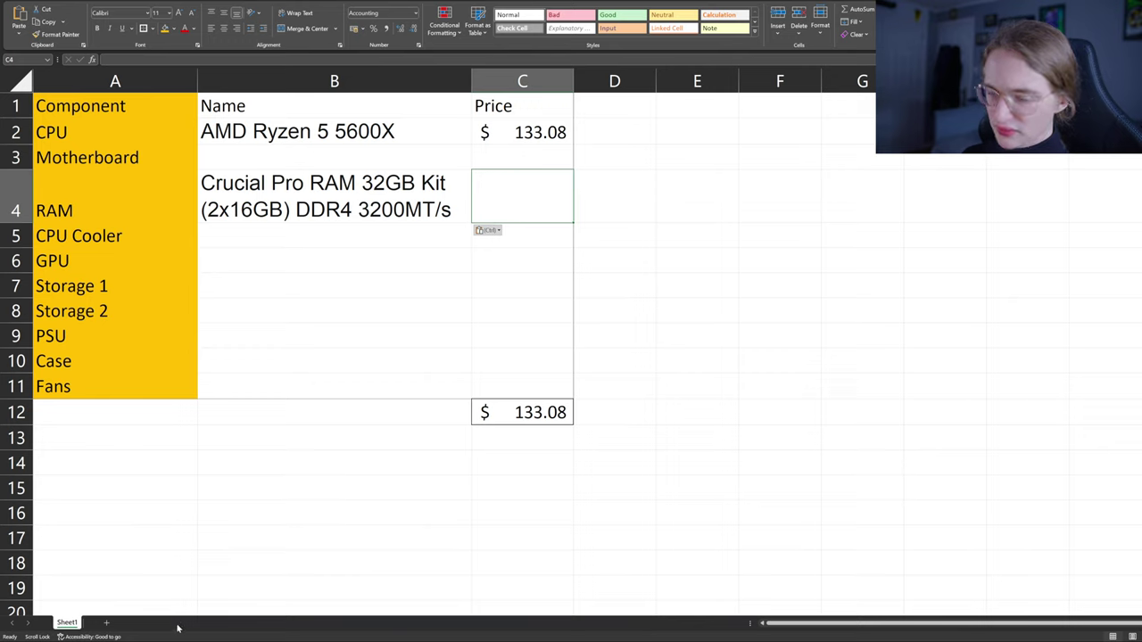
text(52)
key(Return)
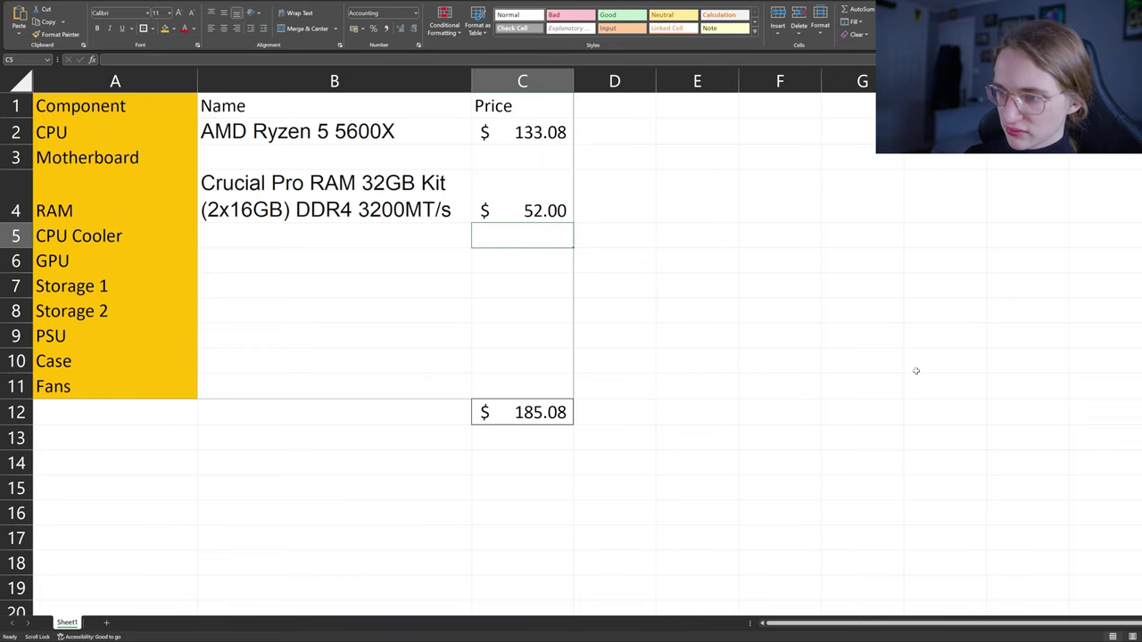
click(327, 235)
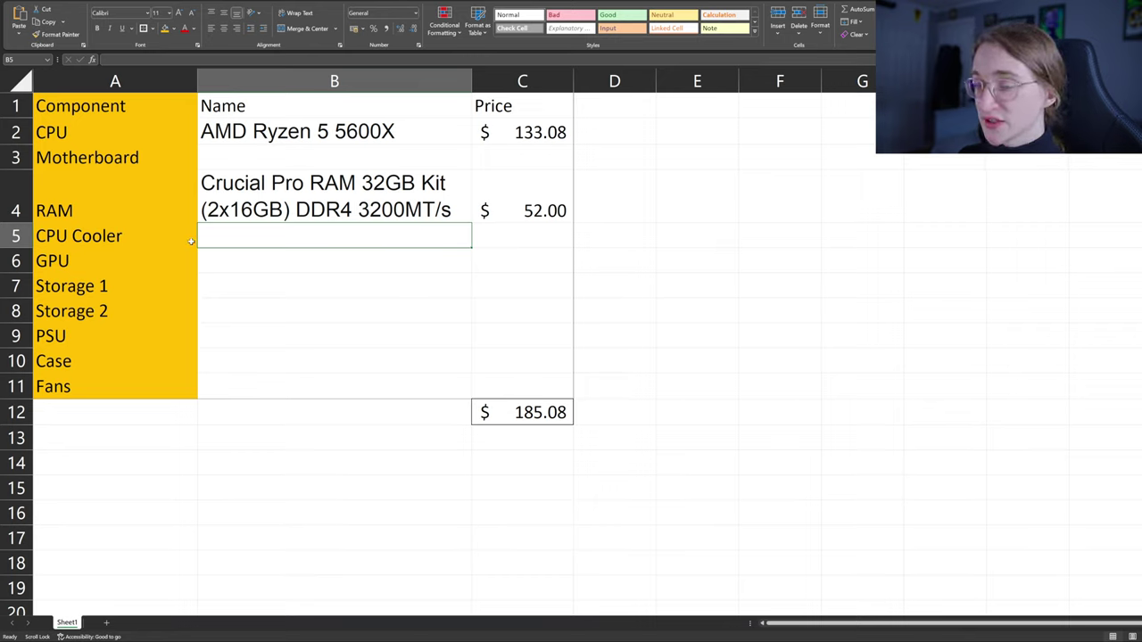
scroll(191, 241, down, 1)
scroll(191, 241, up, 1)
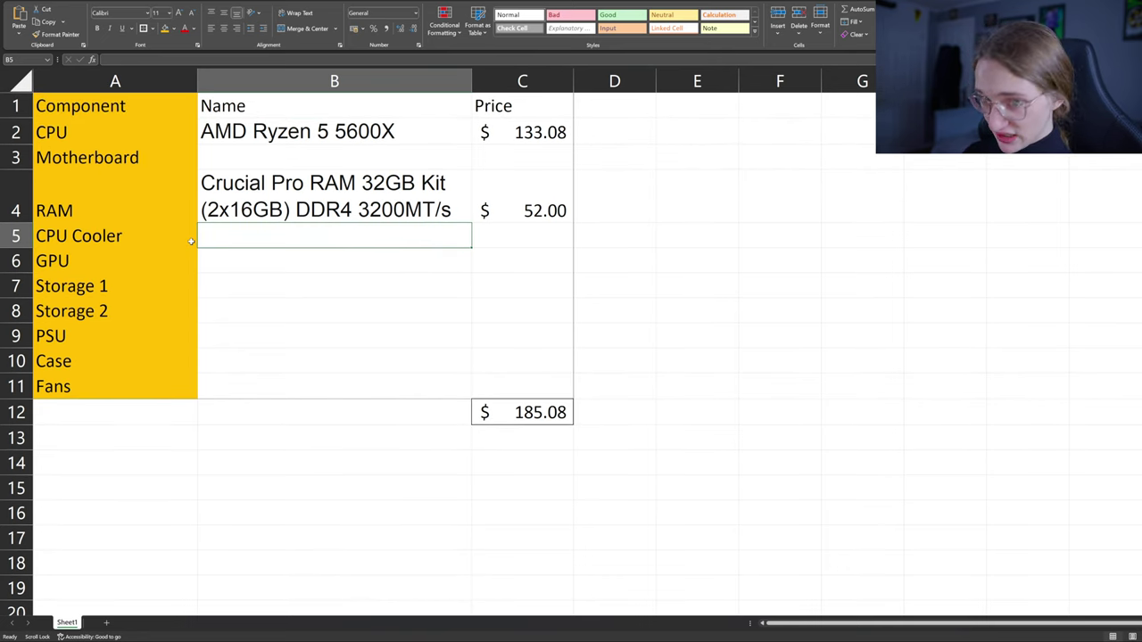
click(251, 259)
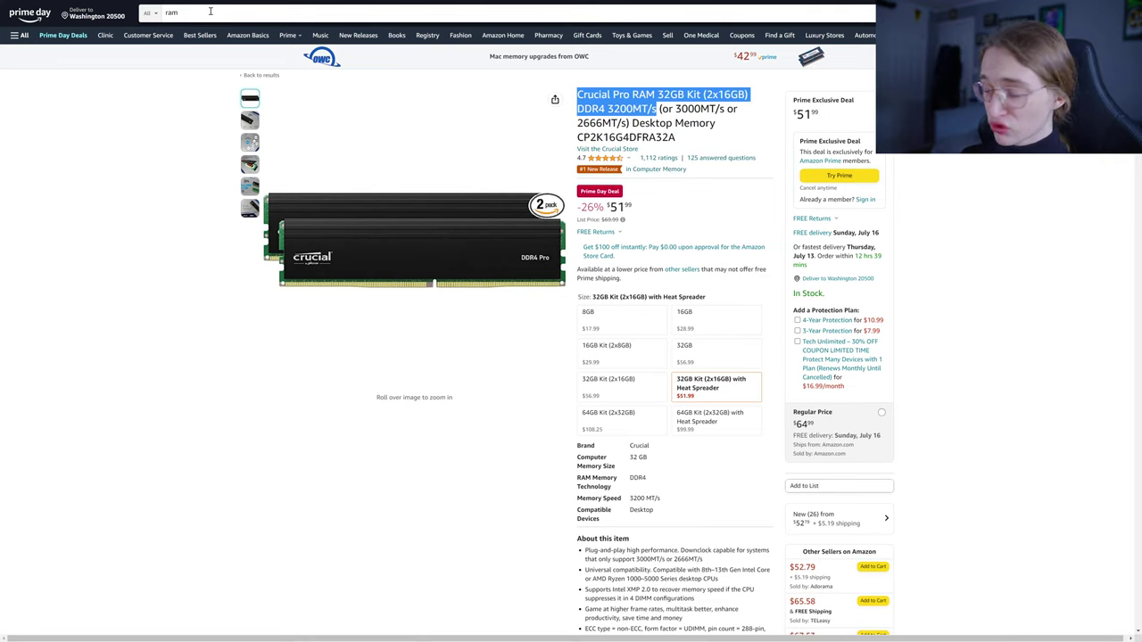
Step: Switch back to Amazon, search for "graphics card" and restrict the search to Prime Day
drag(211, 10, 157, 18)
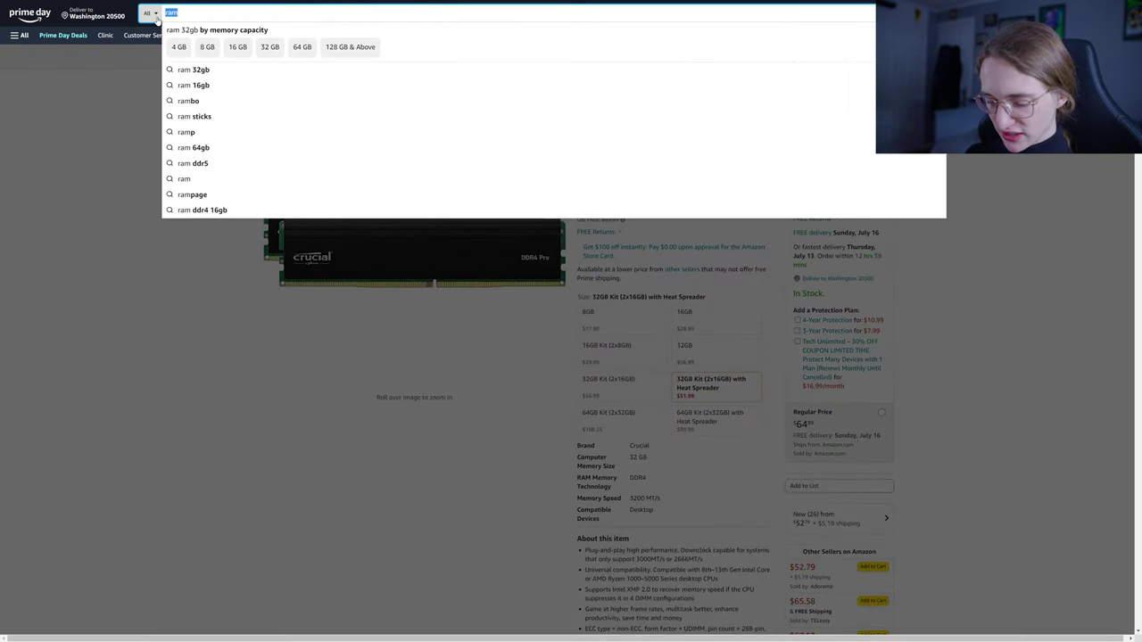
text(graphics card)
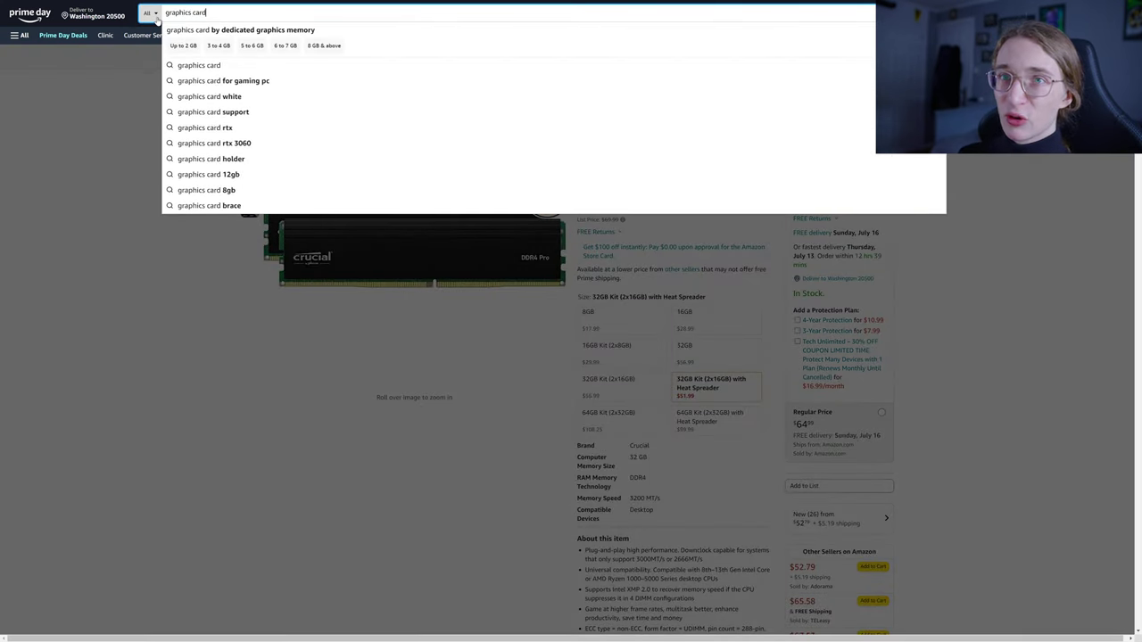
key(Return)
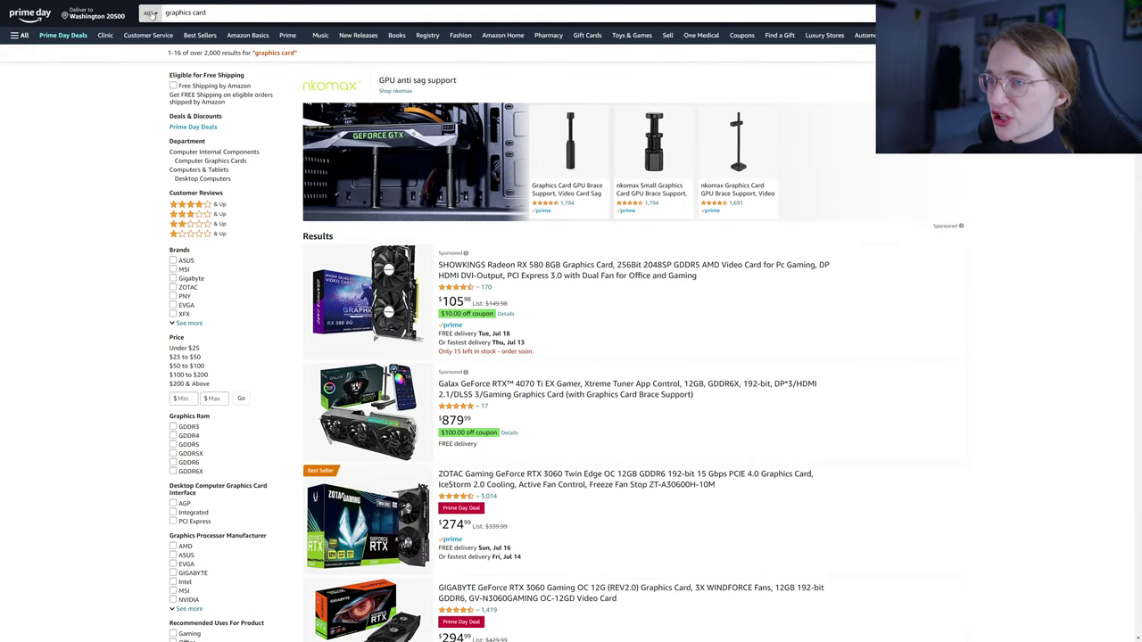
click(157, 15)
key(Return)
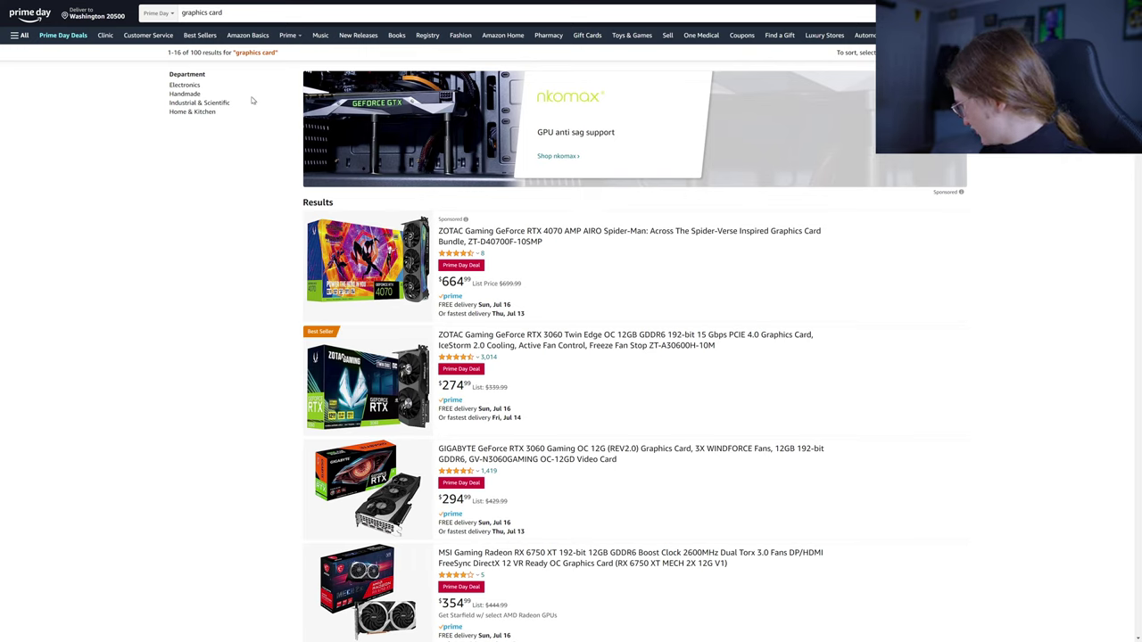
Step: Compare the models, memory sizes and prices of the graphics cards in the Prime Day results
scroll(242, 293, down, 2)
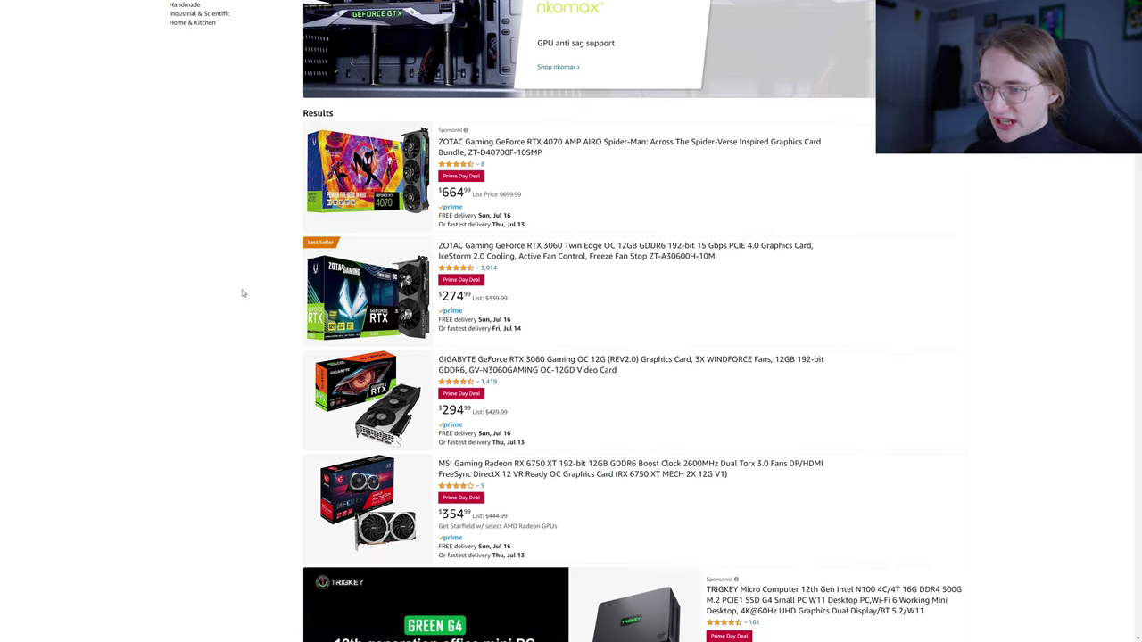
scroll(272, 342, up, 2)
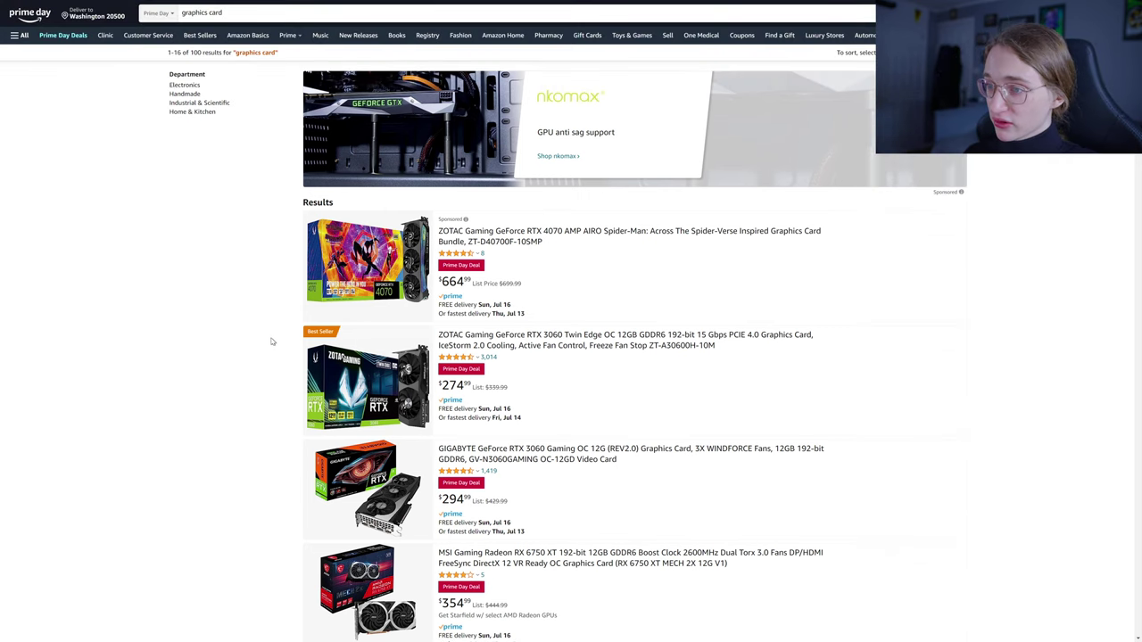
scroll(276, 299, down, 2)
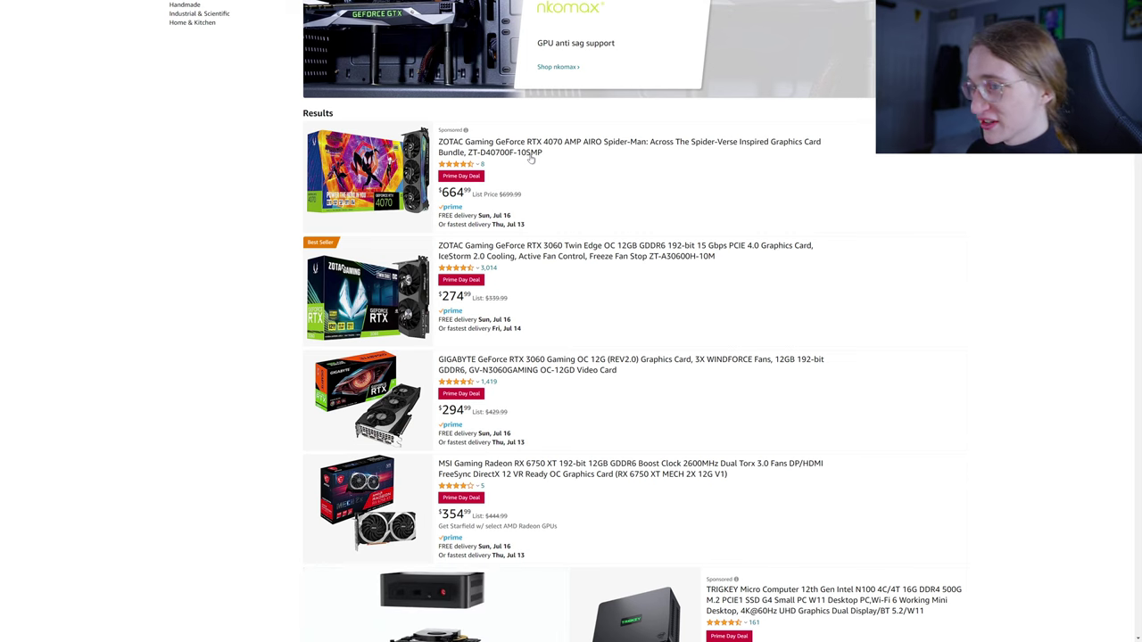
scroll(495, 197, down, 2)
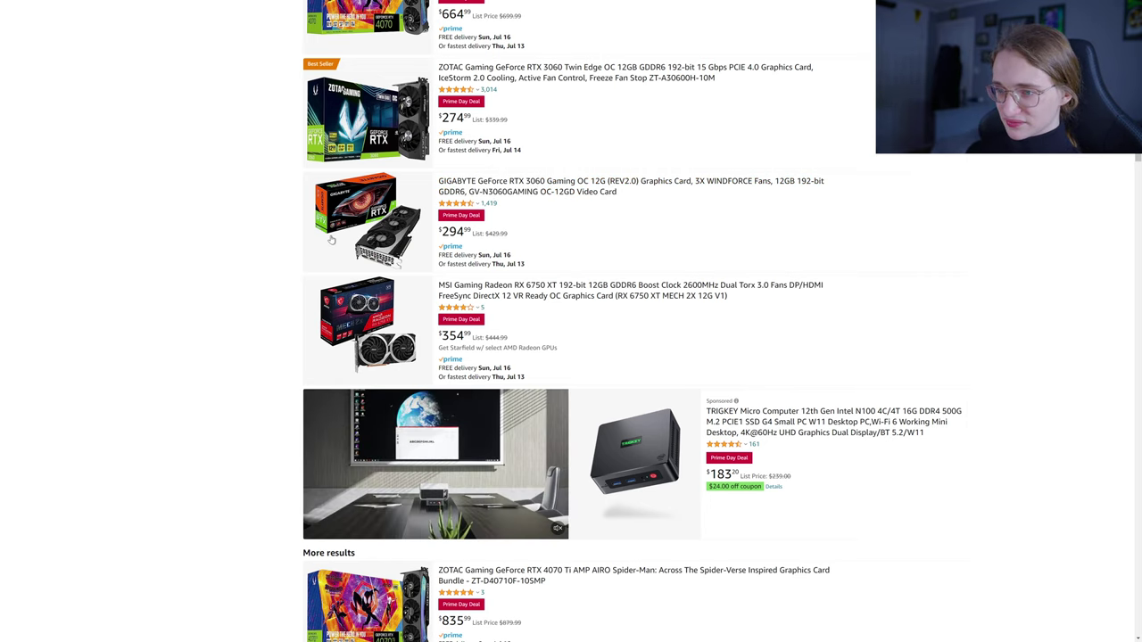
scroll(327, 235, up, 1)
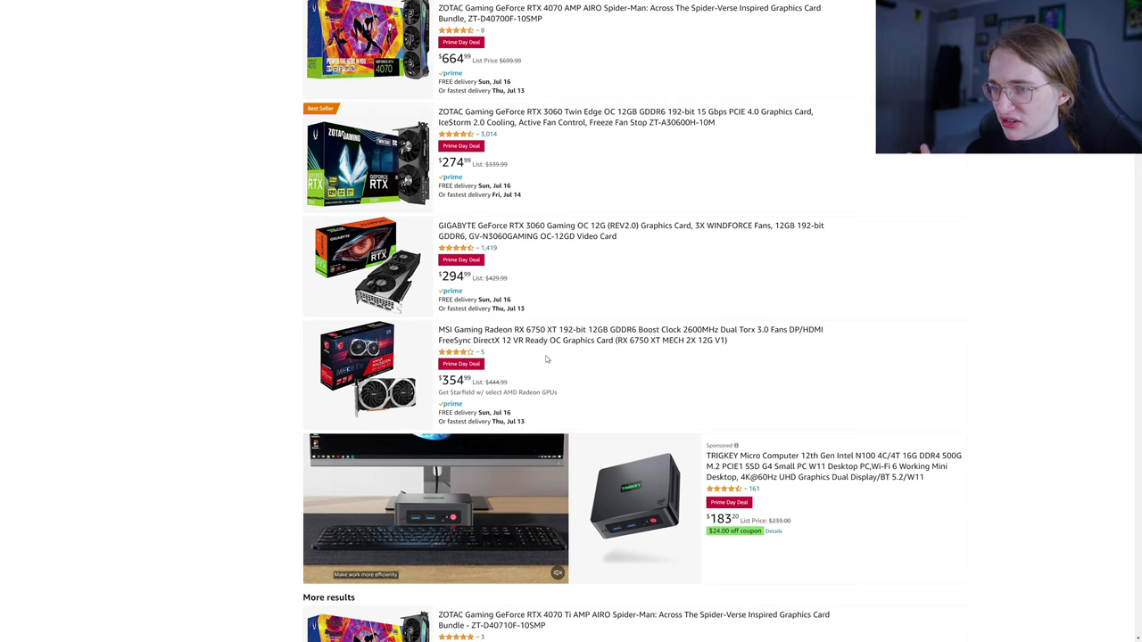
scroll(547, 358, up, 2)
scroll(526, 348, down, 5)
scroll(514, 341, down, 3)
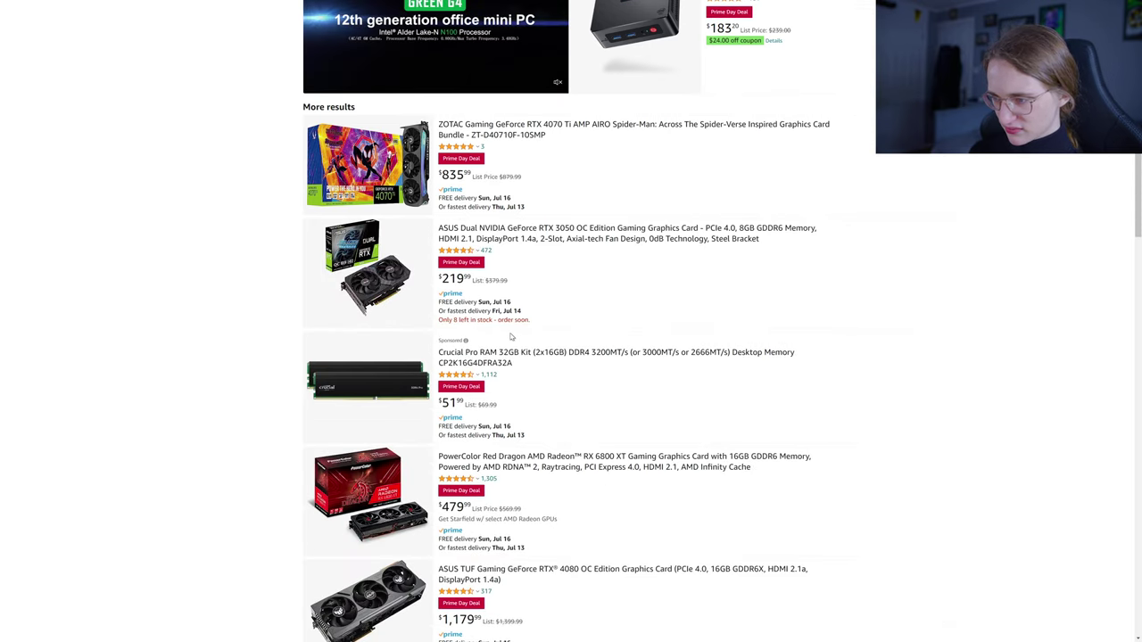
scroll(511, 336, down, 2)
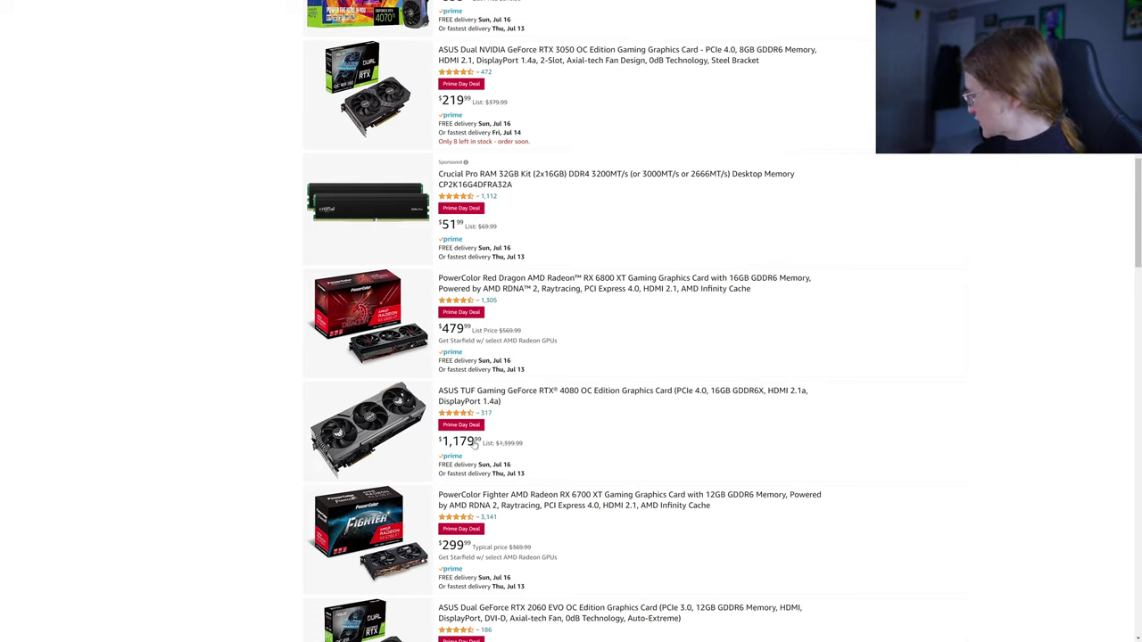
scroll(463, 440, down, 1)
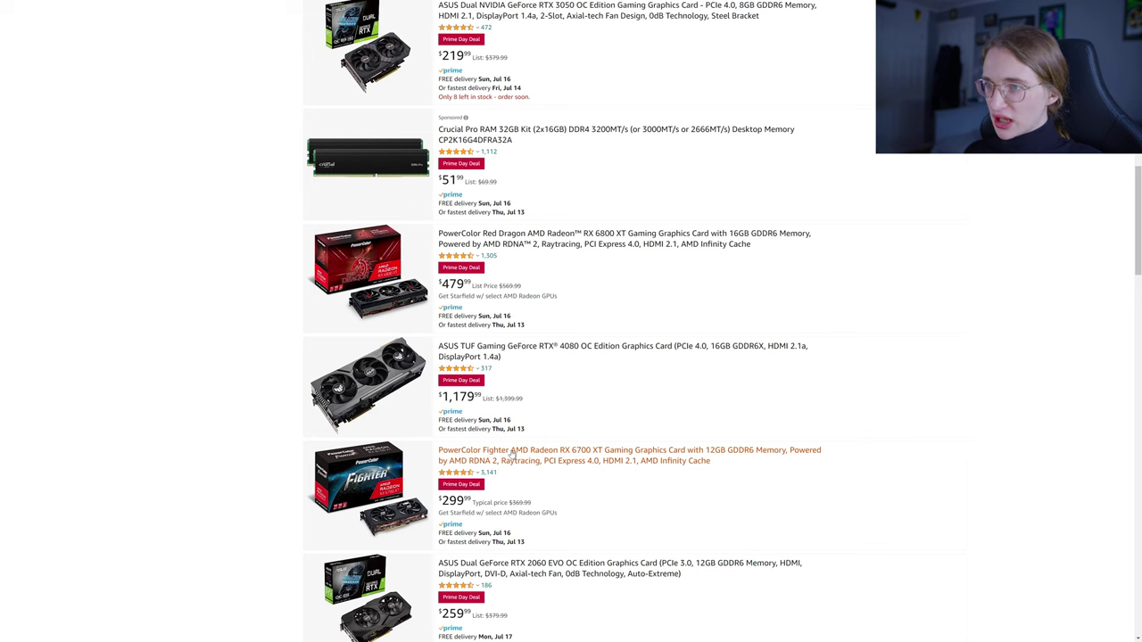
scroll(513, 455, up, 5)
scroll(515, 460, up, 3)
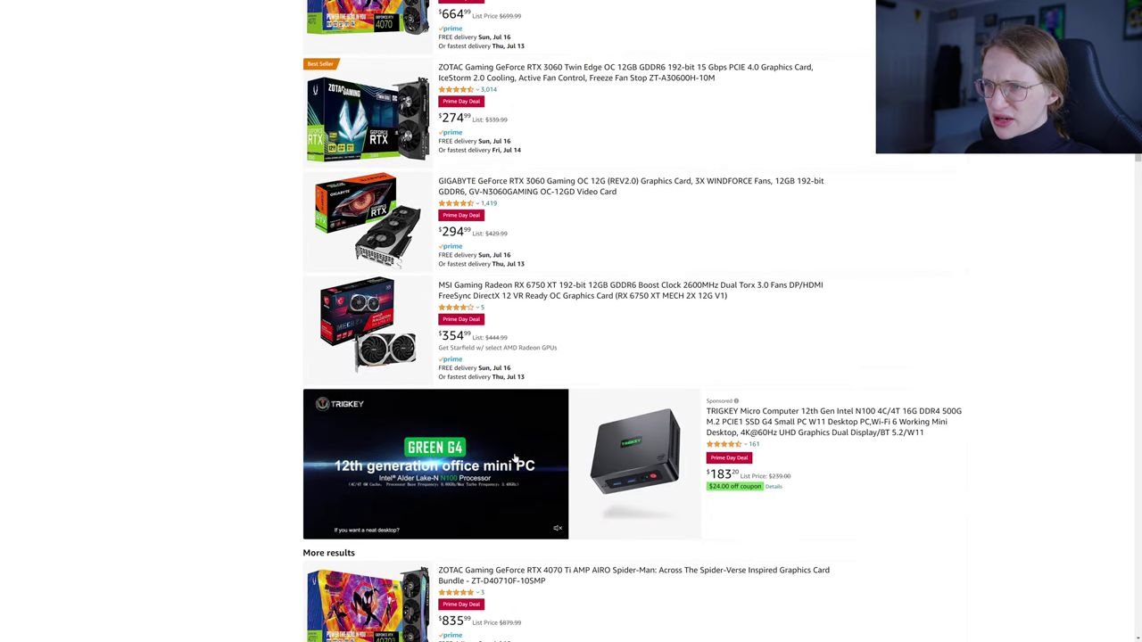
Step: Examine the Prime Day graphics cards on the first results page, comparing models, memory, ratings and prices, then return to the RTX 3060 listings
scroll(516, 463, up, 2)
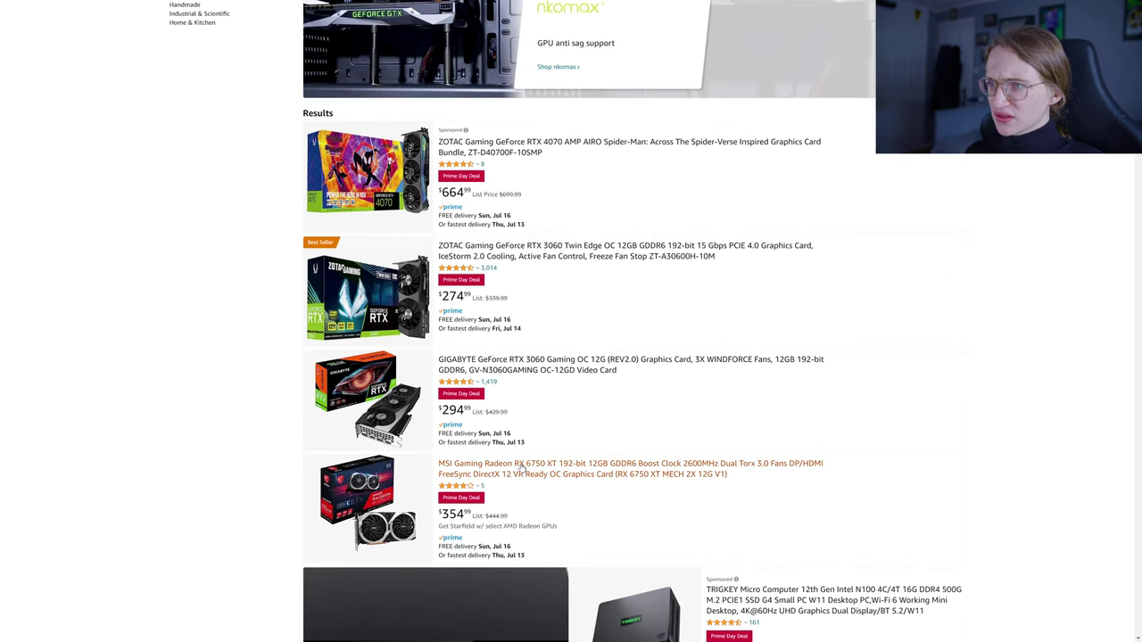
scroll(549, 473, down, 12)
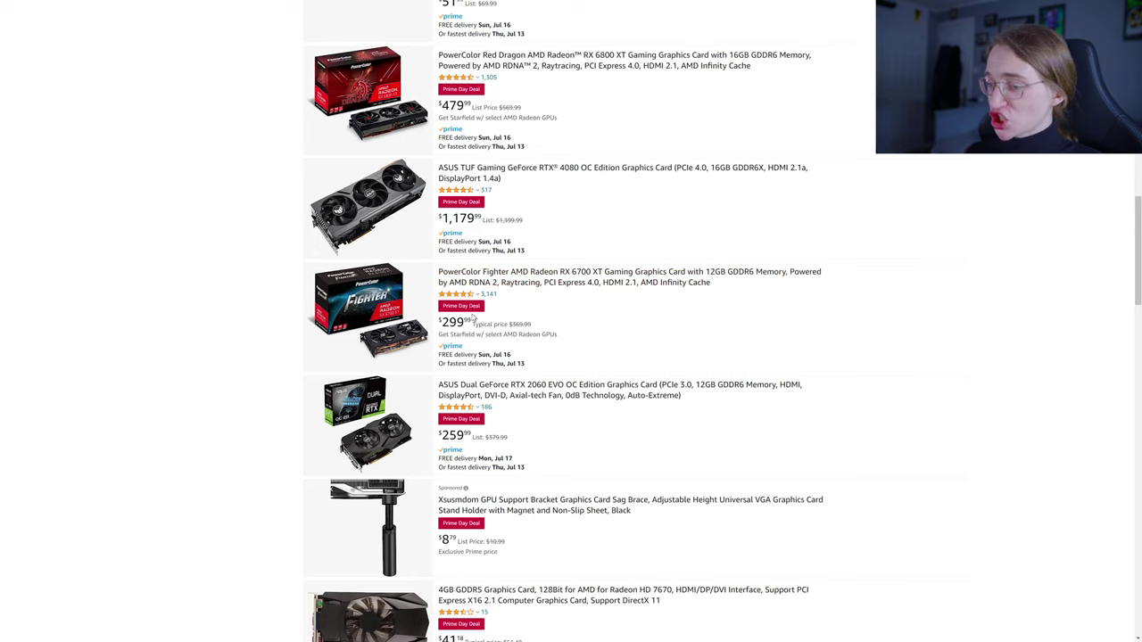
scroll(473, 317, down, 5)
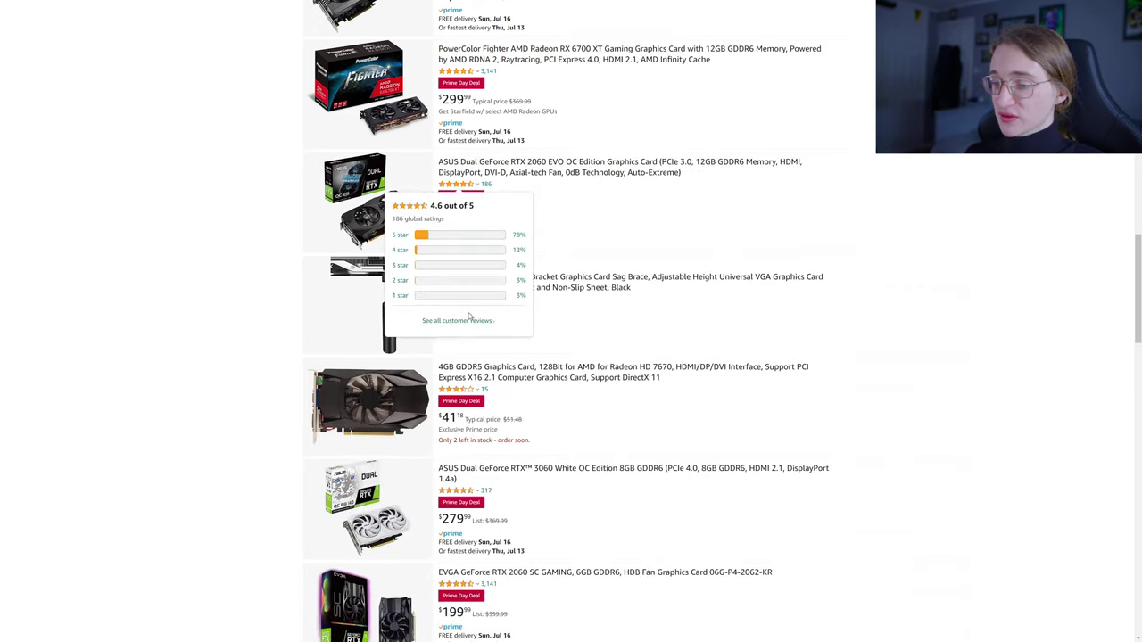
scroll(470, 317, down, 2)
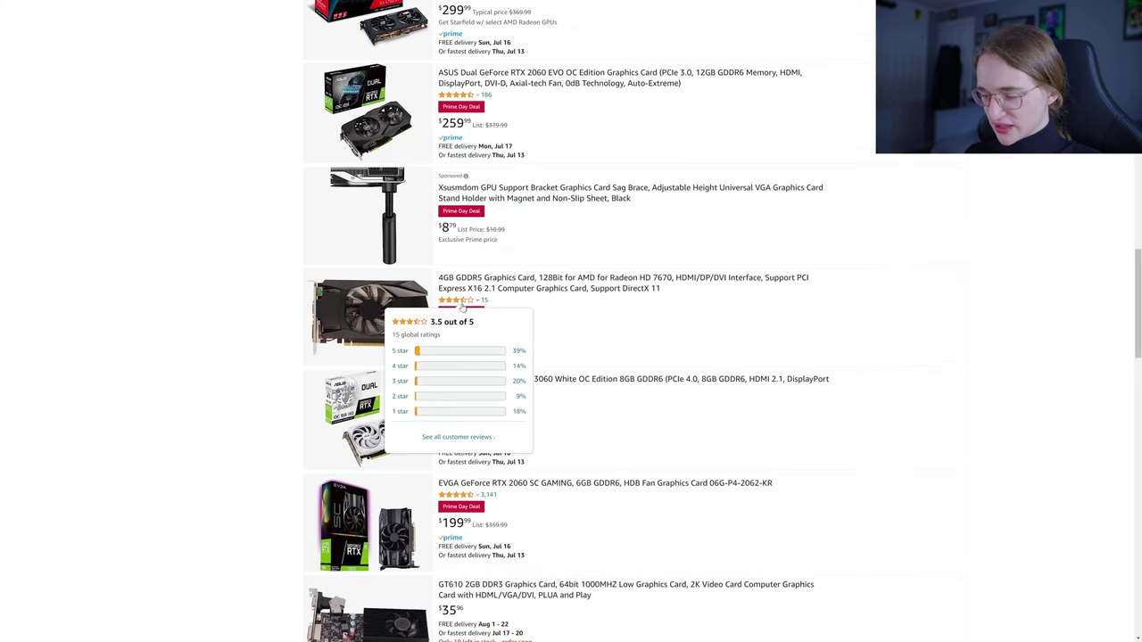
scroll(462, 306, down, 2)
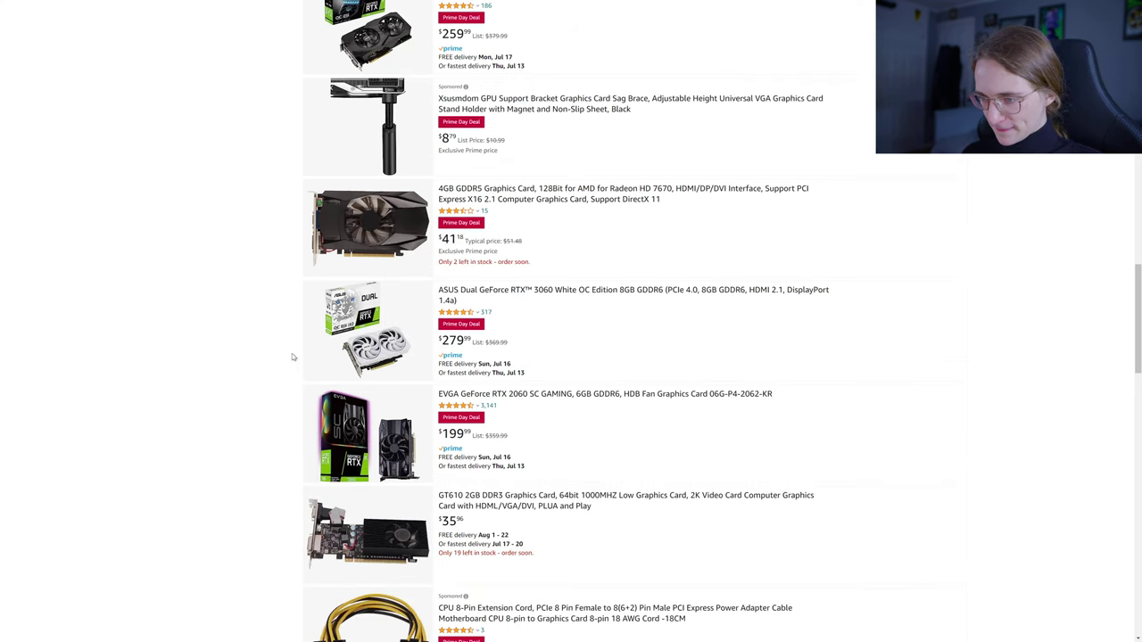
scroll(290, 357, down, 3)
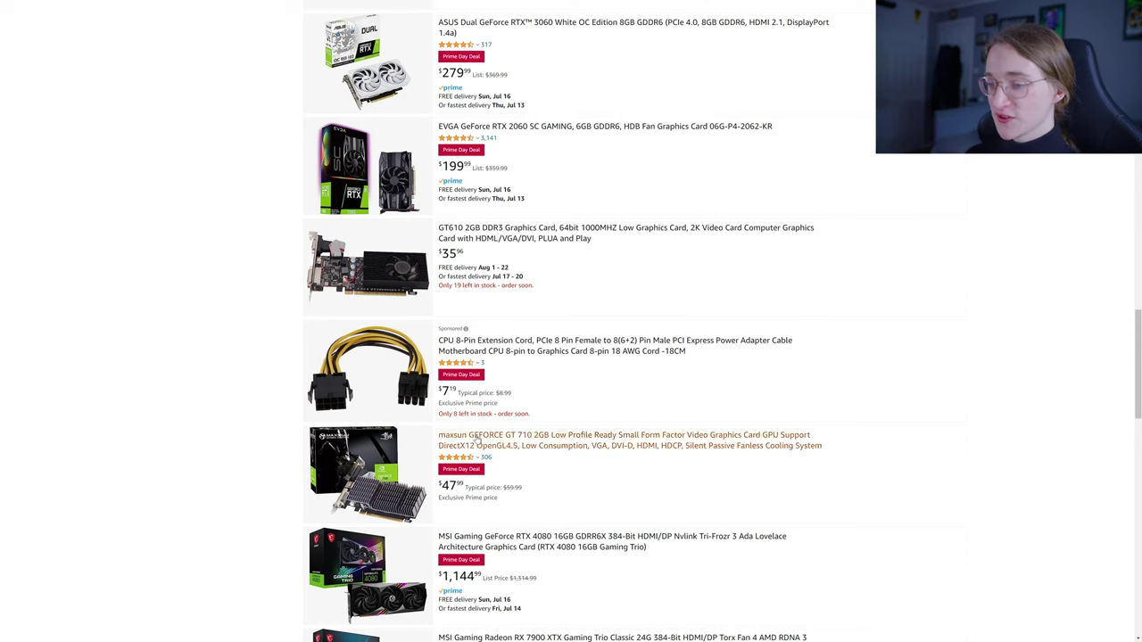
scroll(480, 420, down, 1)
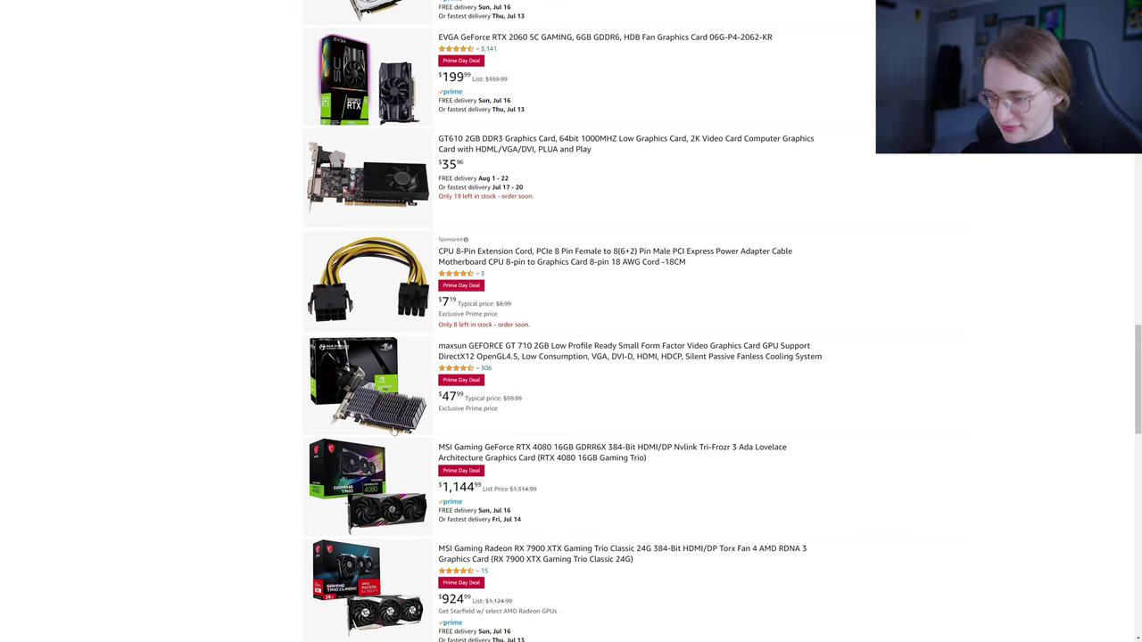
scroll(385, 493, down, 2)
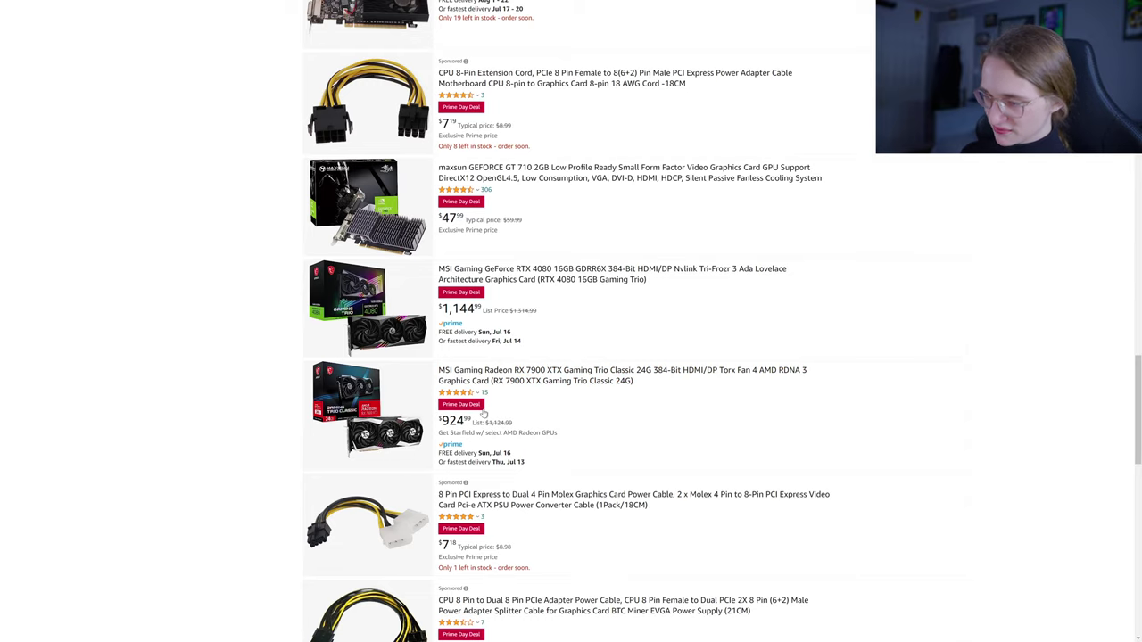
scroll(483, 413, down, 4)
scroll(537, 574, up, 8)
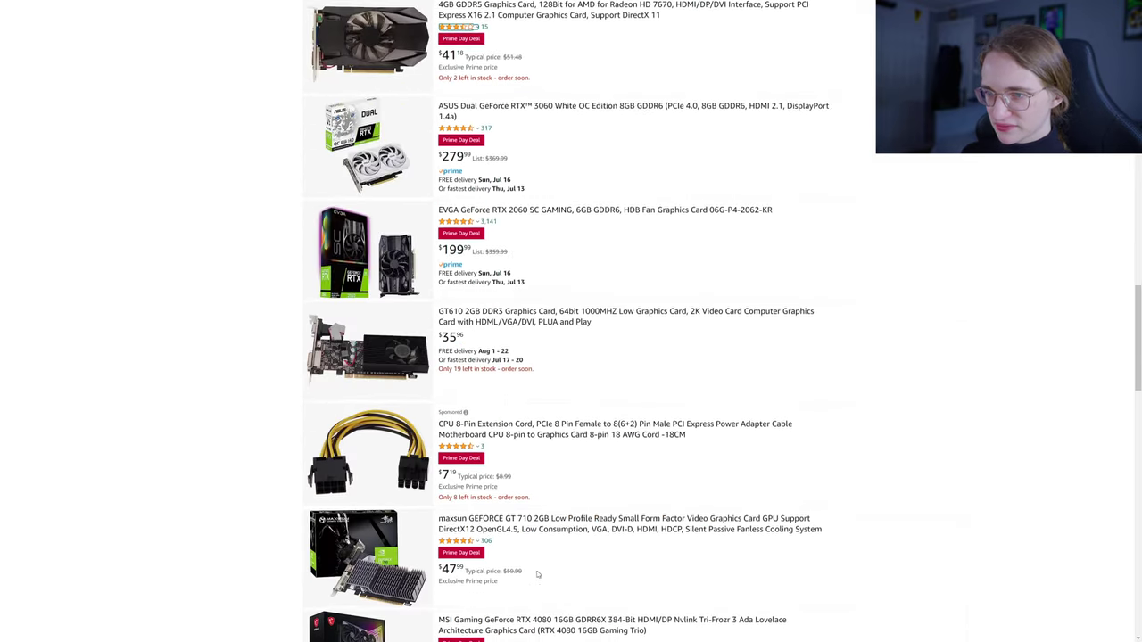
scroll(537, 574, up, 10)
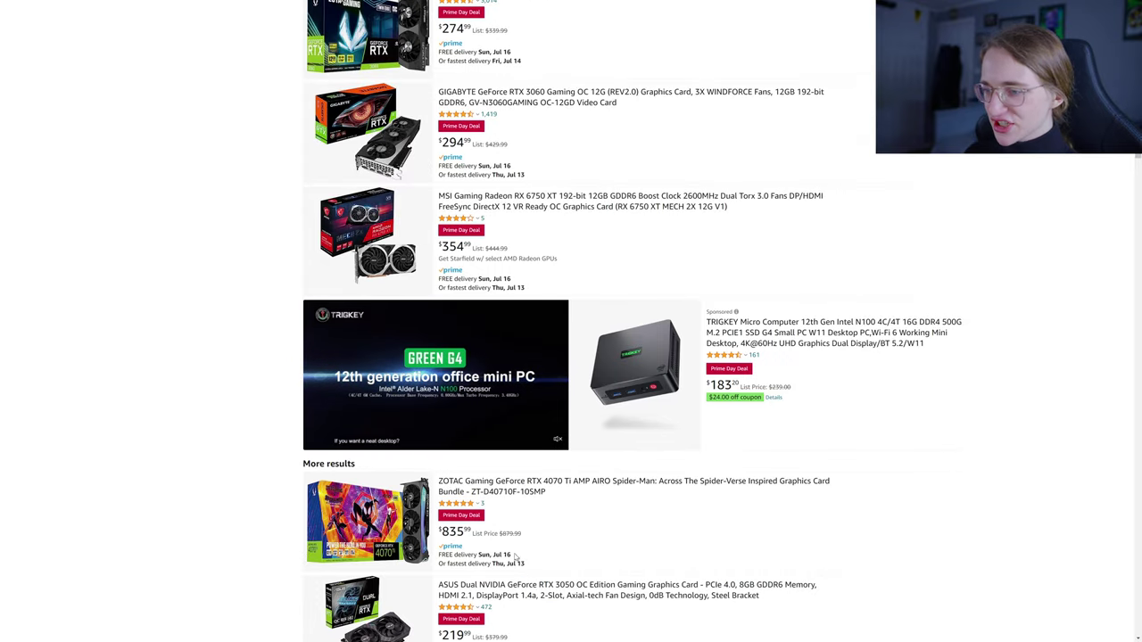
scroll(513, 550, up, 2)
scroll(549, 459, up, 2)
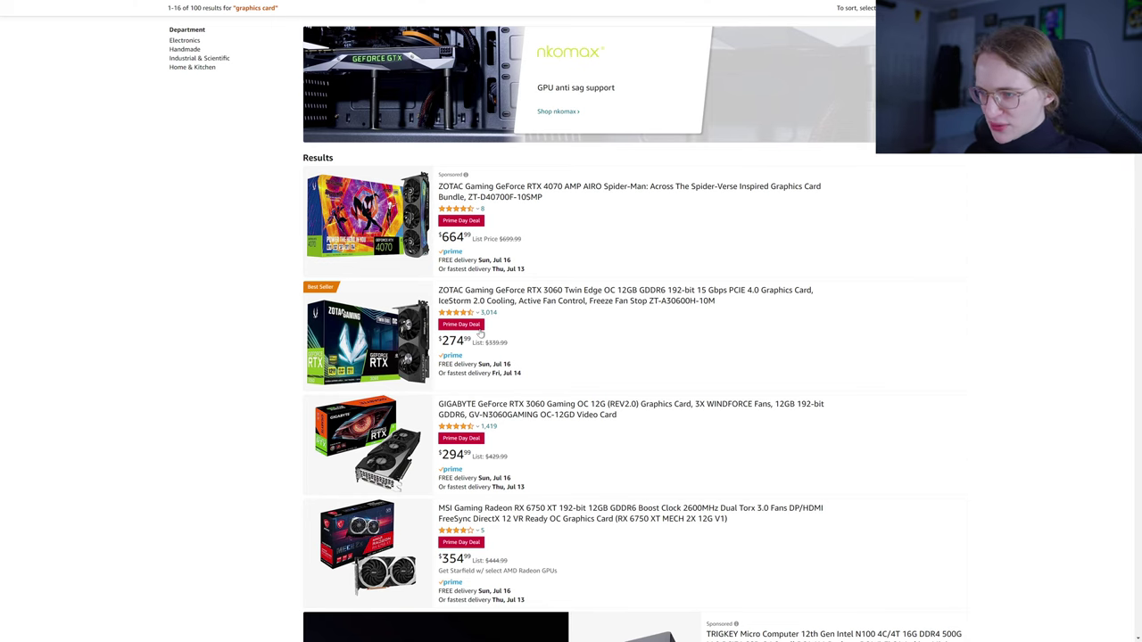
Step: Recheck the lower listings on the first results page, comparing the RX 6800 XT, RX 6700 XT and RTX 2060 cards by memory and price
scroll(480, 332, down, 8)
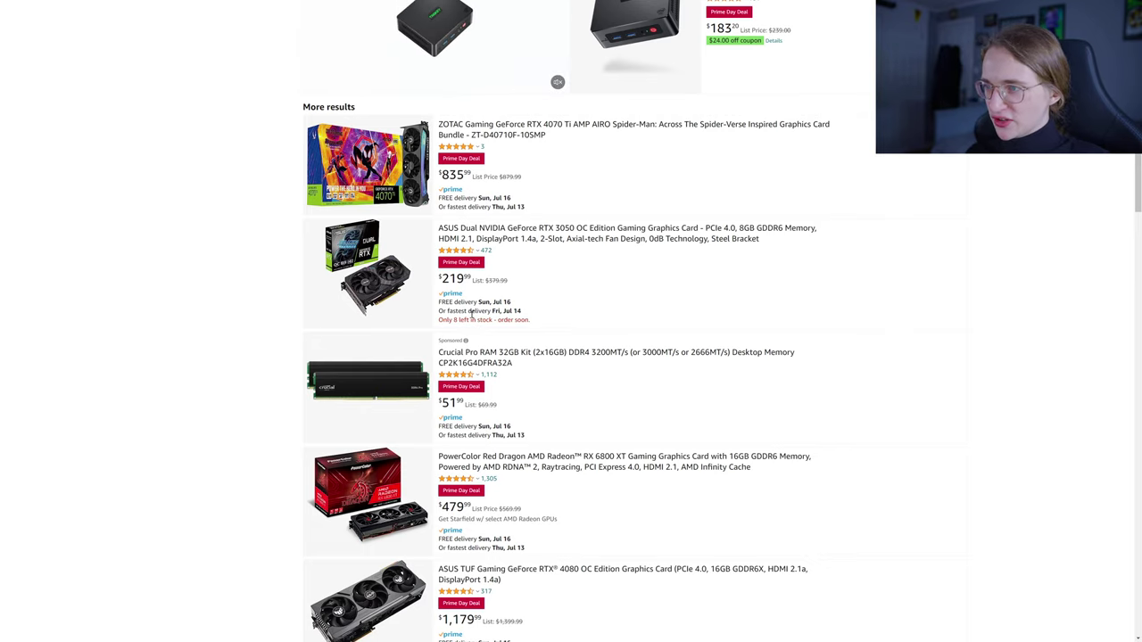
scroll(470, 313, down, 5)
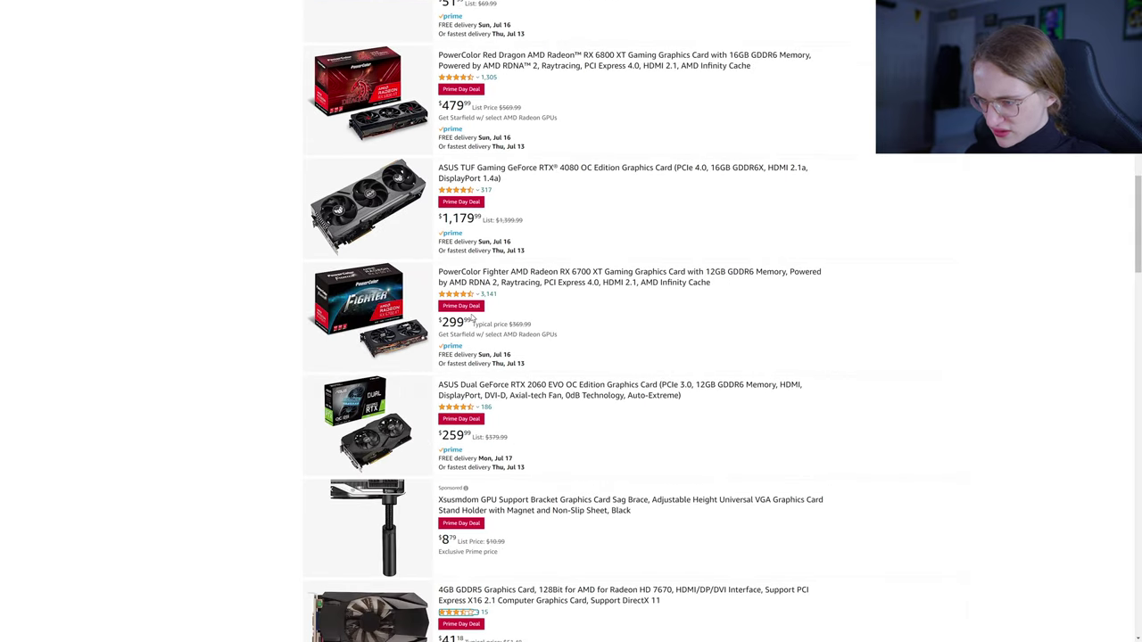
scroll(472, 319, down, 3)
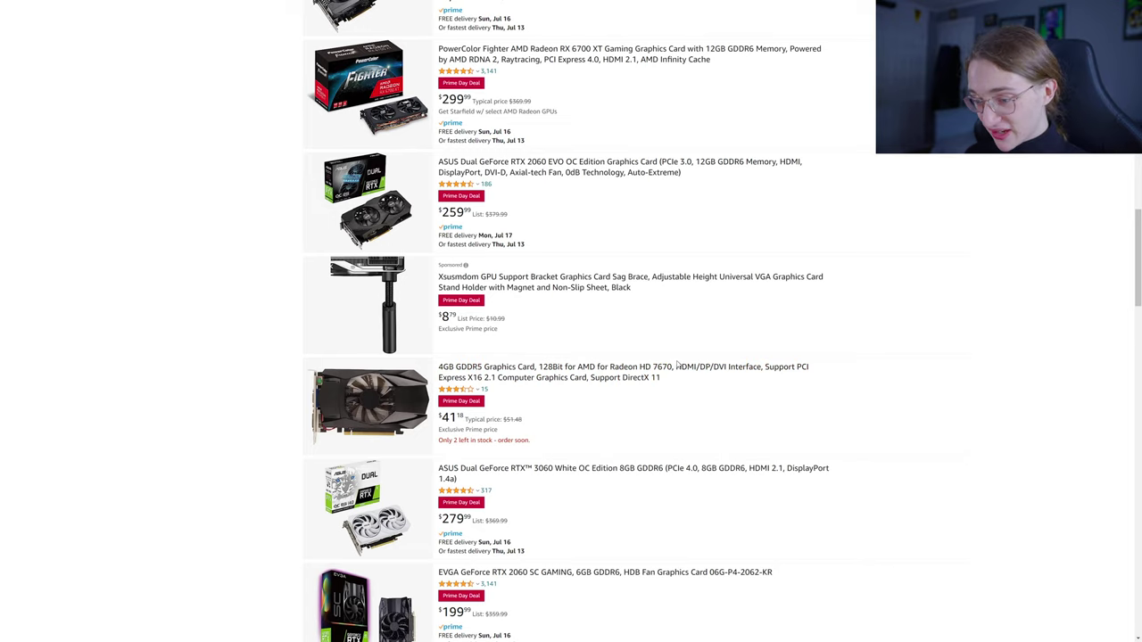
scroll(672, 369, down, 3)
scroll(665, 369, down, 3)
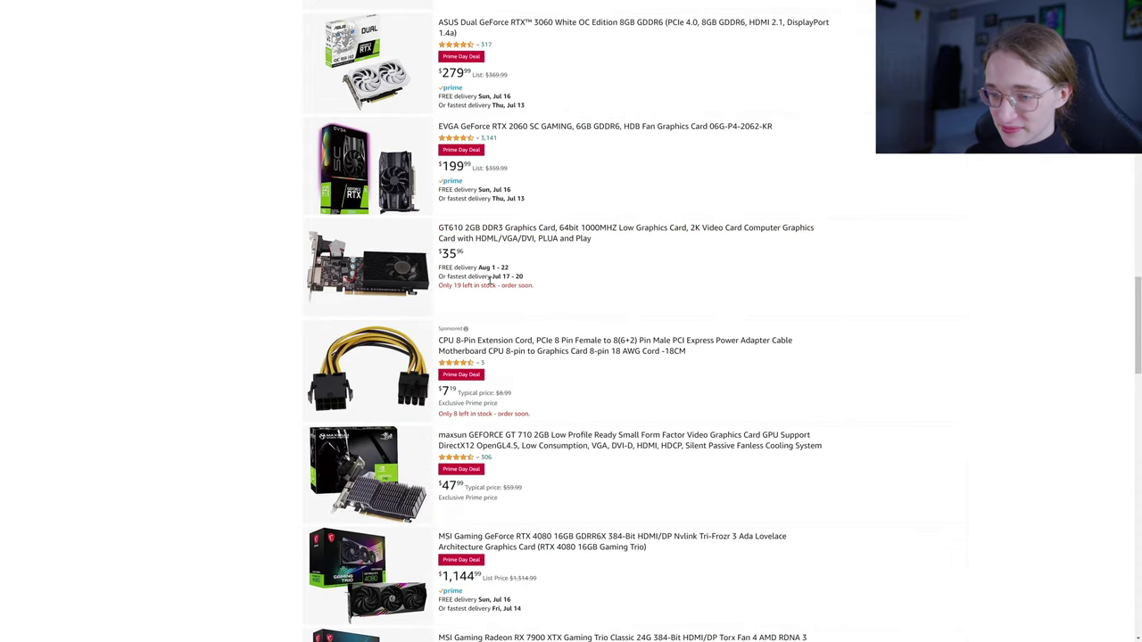
scroll(489, 275, down, 3)
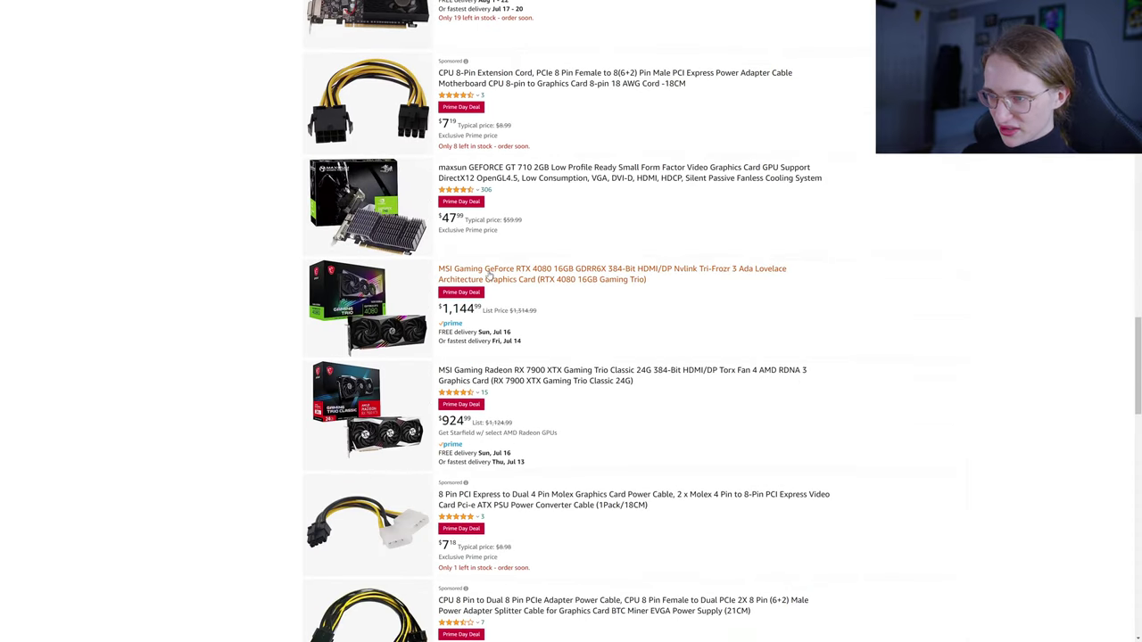
scroll(489, 275, down, 4)
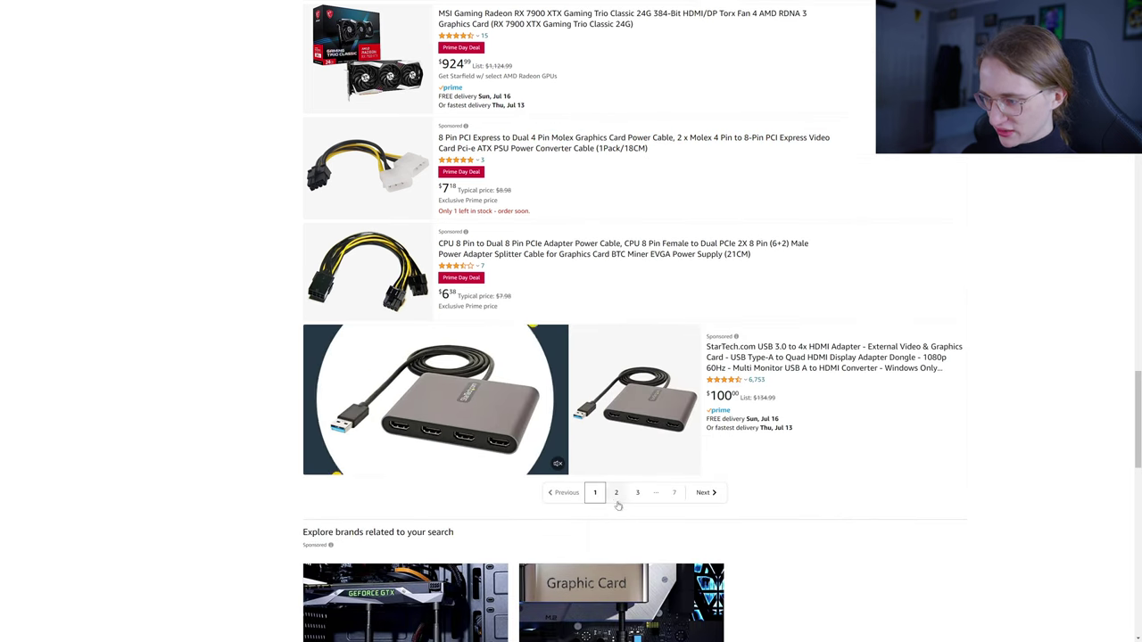
Step: Open page 2 of the graphics card results and check its models, memory sizes and prices through to the end
click(616, 493)
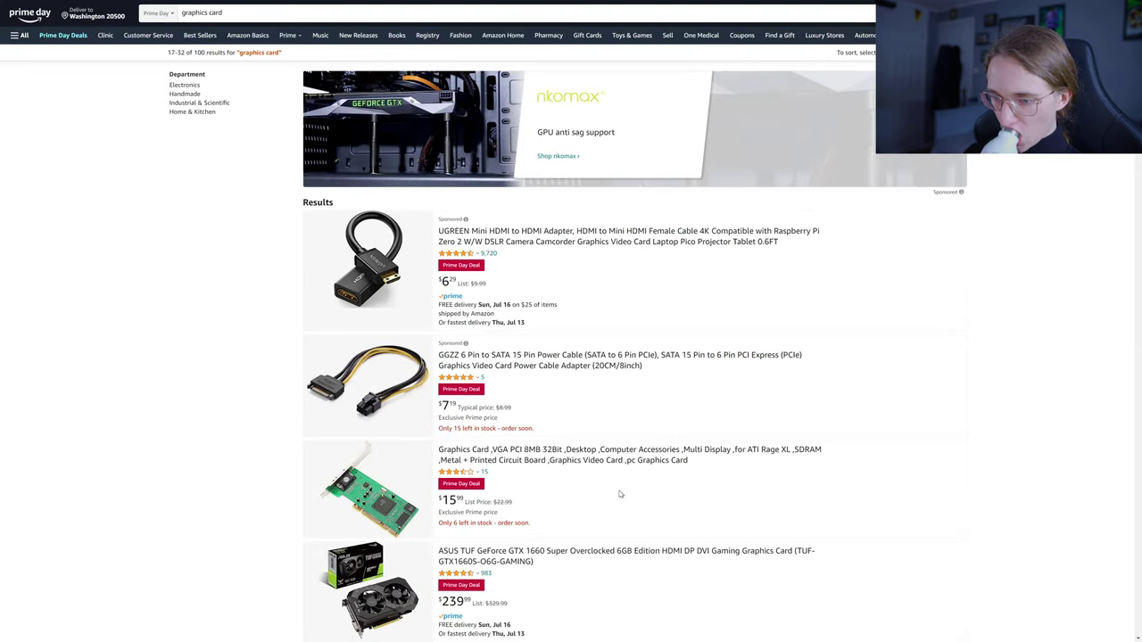
scroll(620, 493, down, 2)
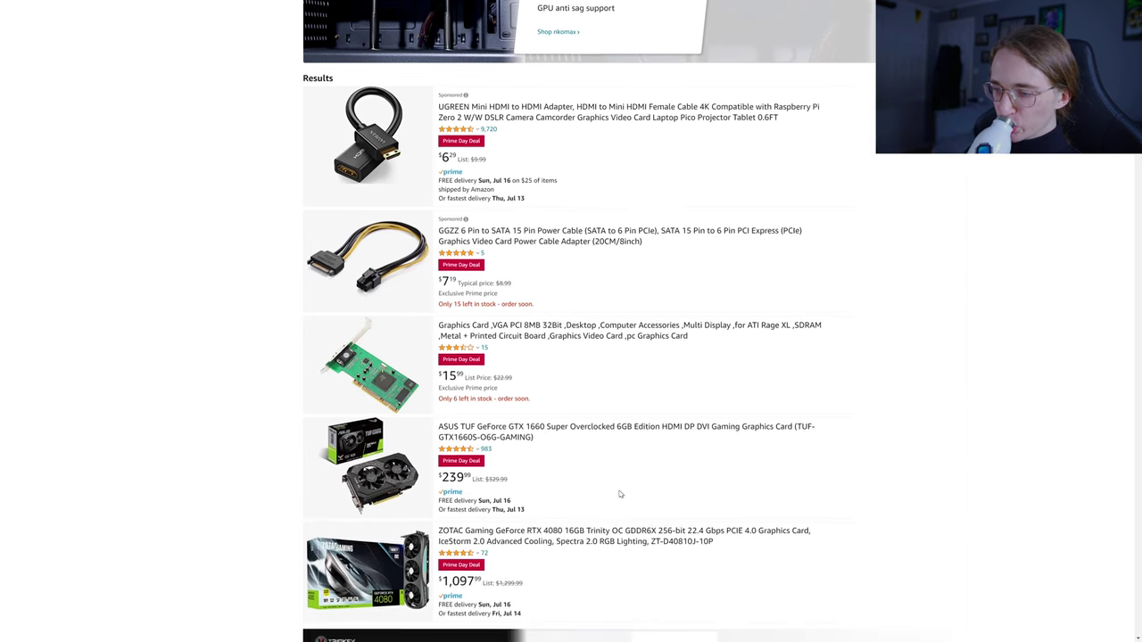
scroll(621, 493, down, 5)
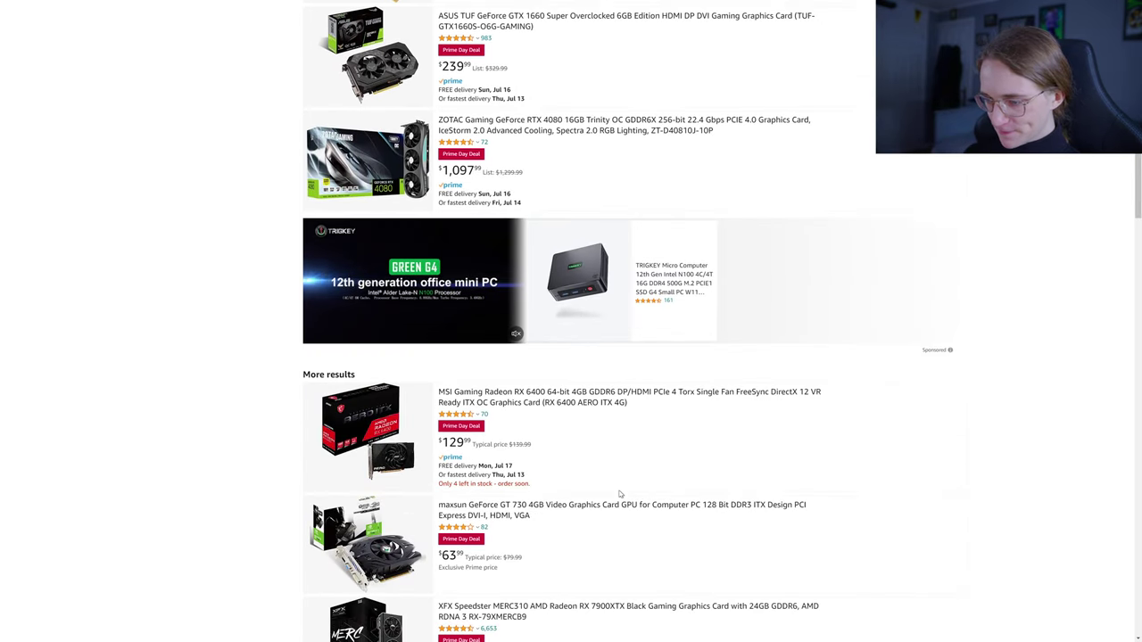
scroll(622, 491, down, 2)
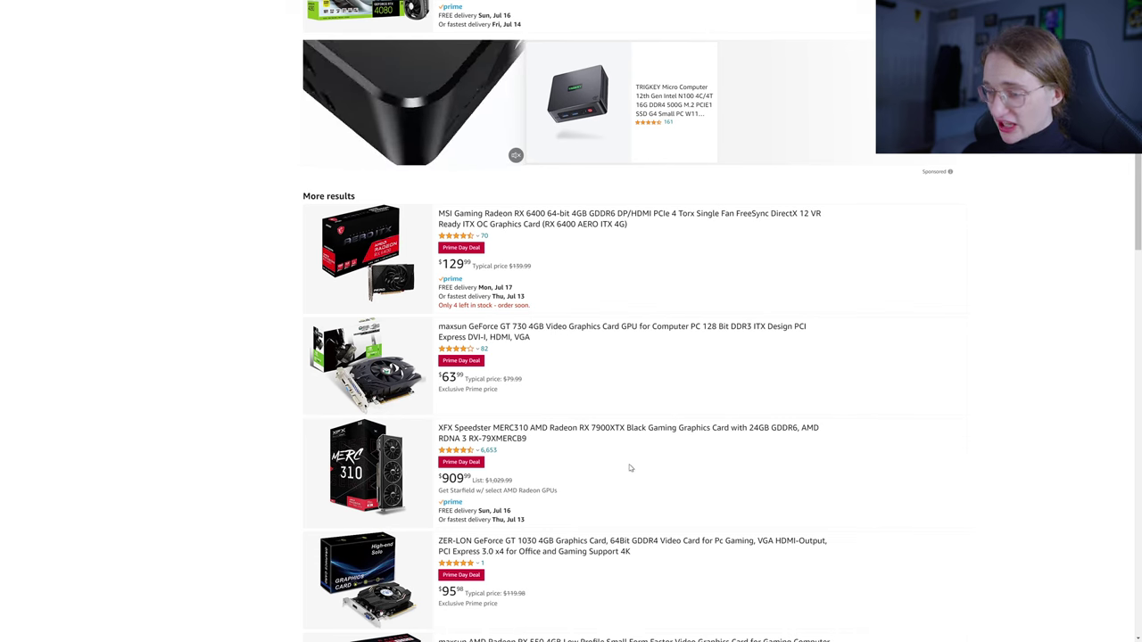
scroll(630, 468, down, 4)
scroll(630, 466, down, 3)
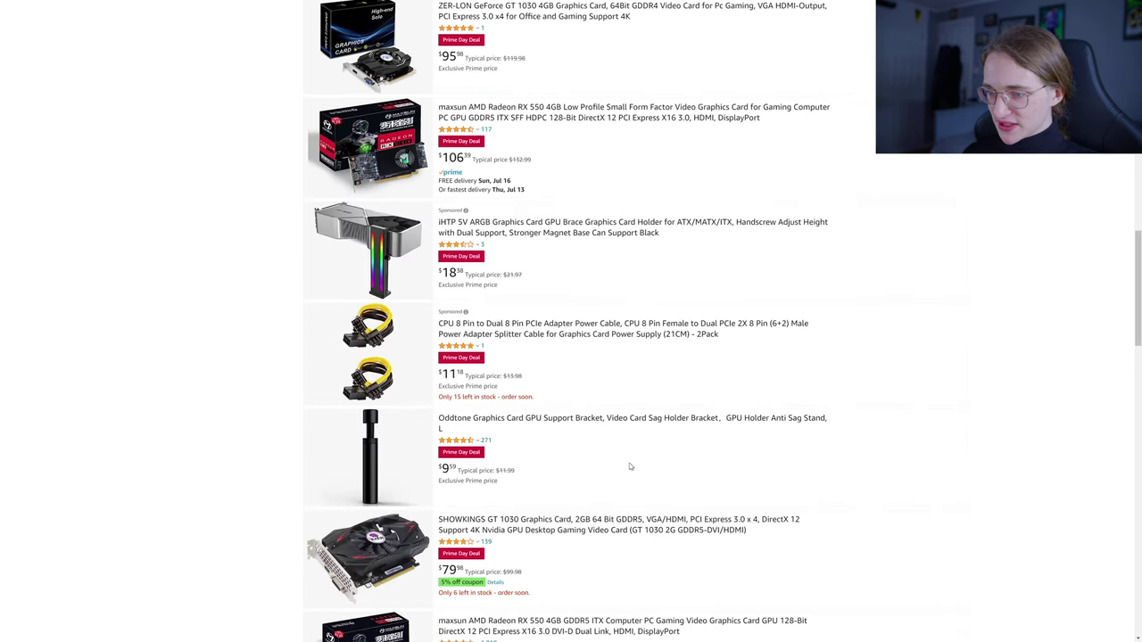
scroll(630, 466, down, 3)
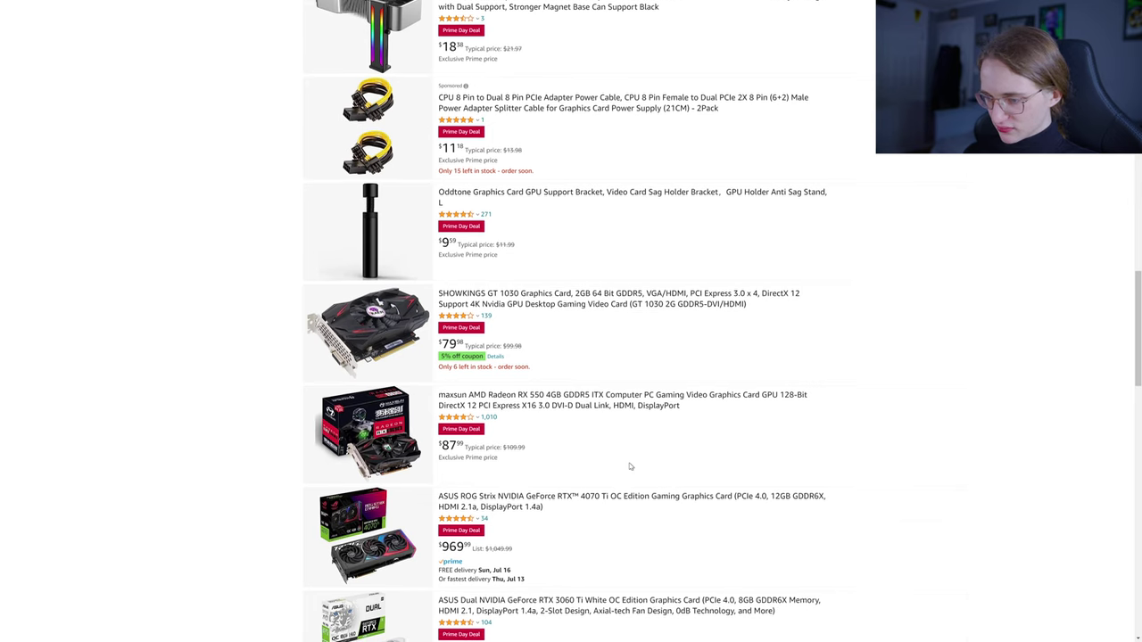
scroll(630, 466, down, 7)
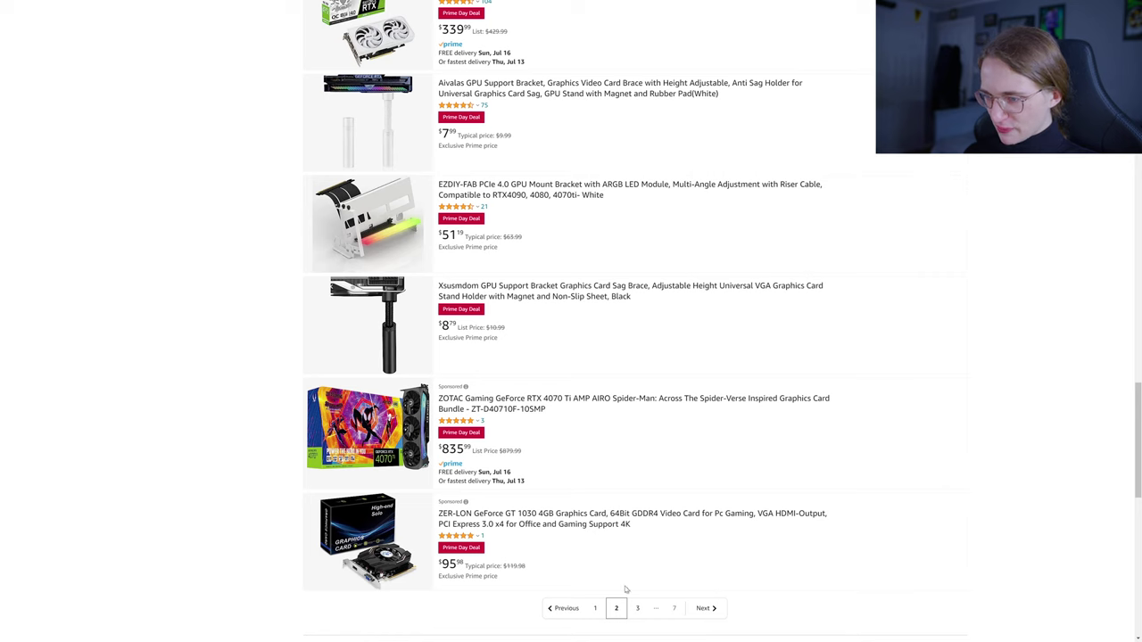
Step: Open page 3 of the graphics card results, examine its models and prices, and return to page 1
click(639, 608)
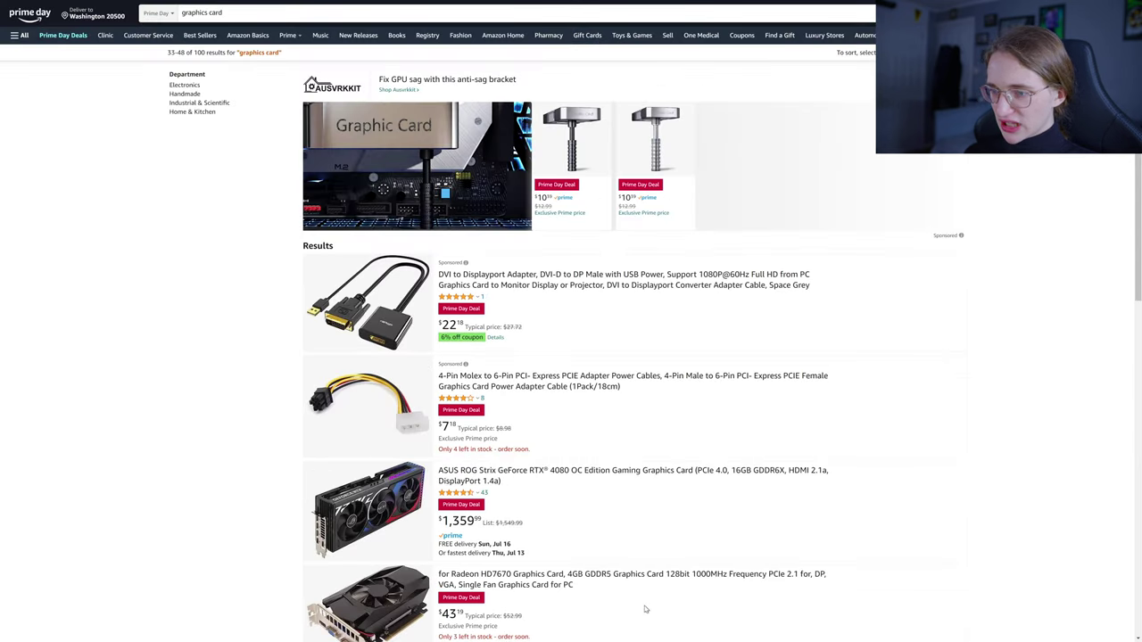
scroll(645, 609, down, 4)
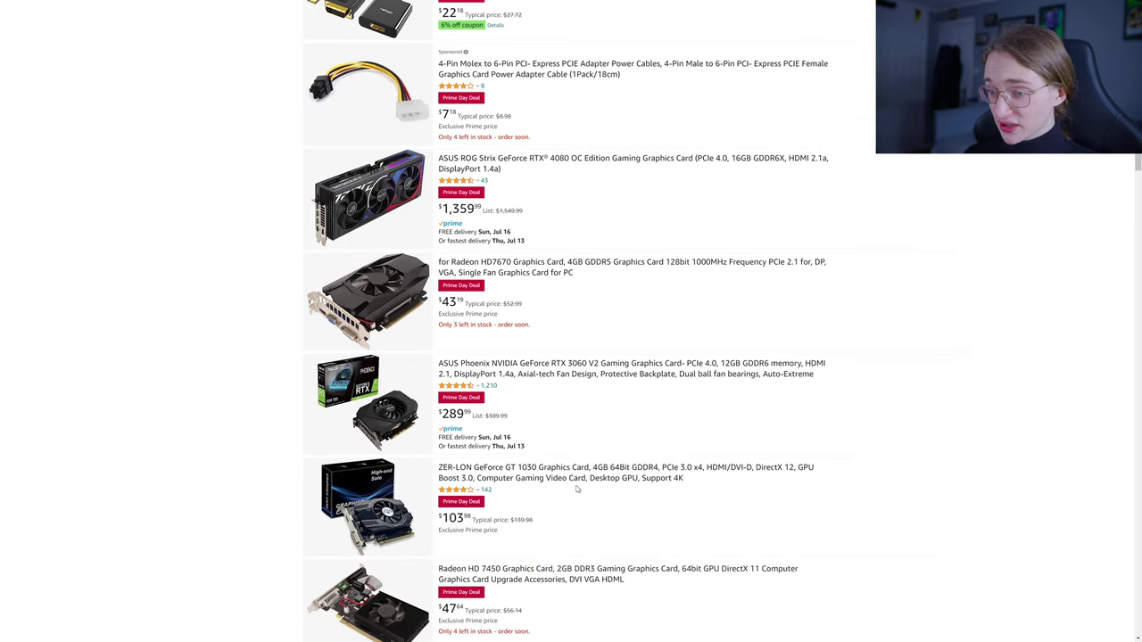
scroll(336, 439, down, 3)
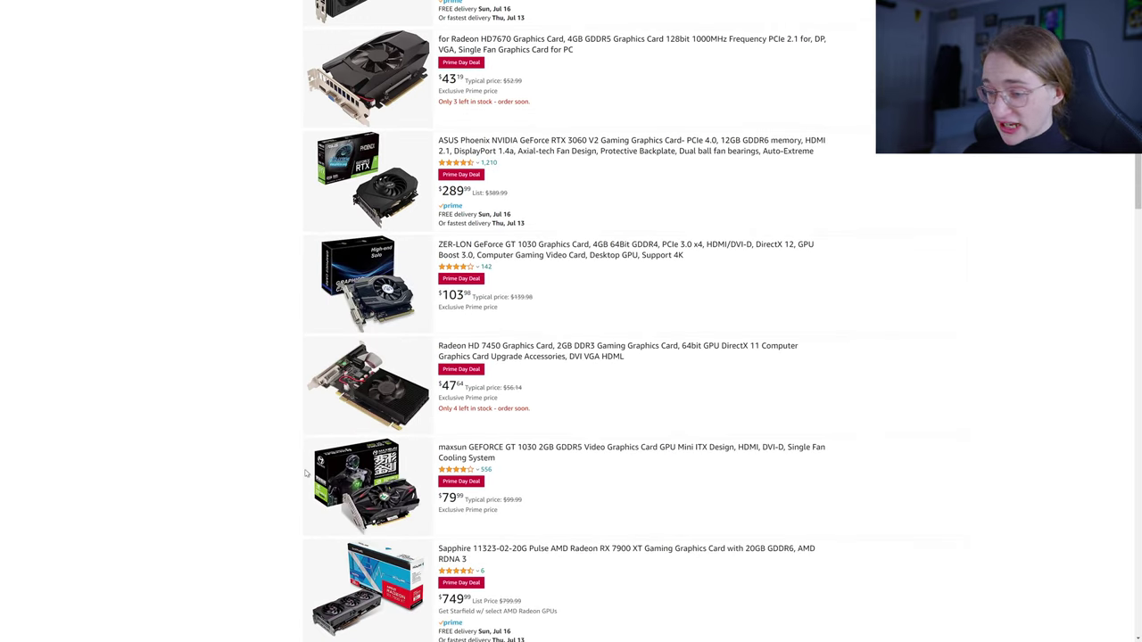
scroll(306, 473, down, 3)
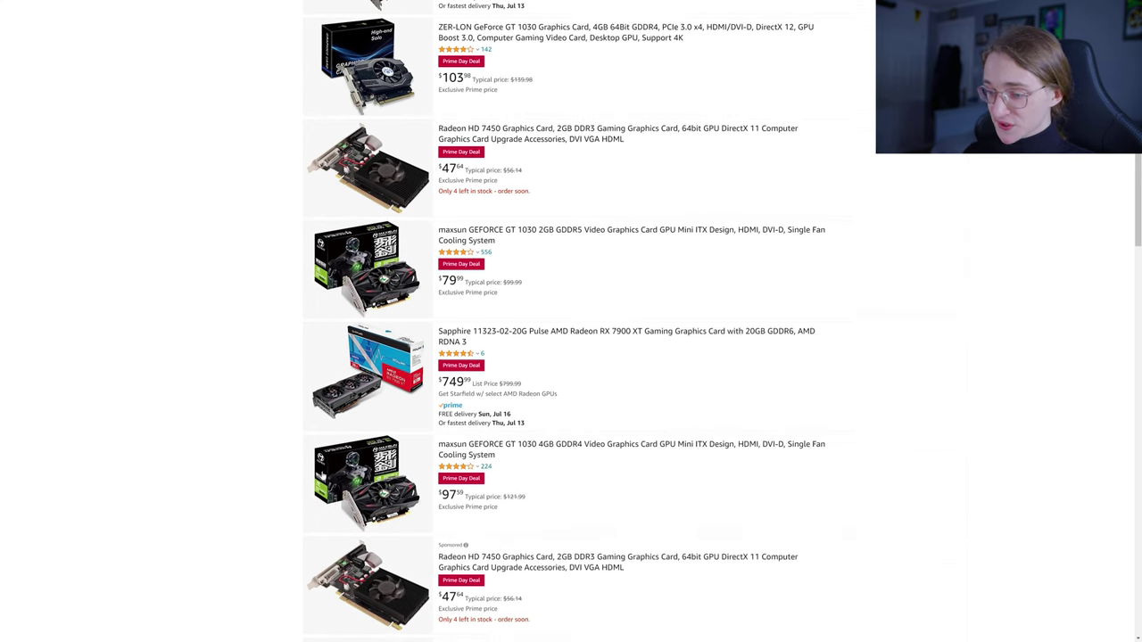
scroll(312, 414, down, 1)
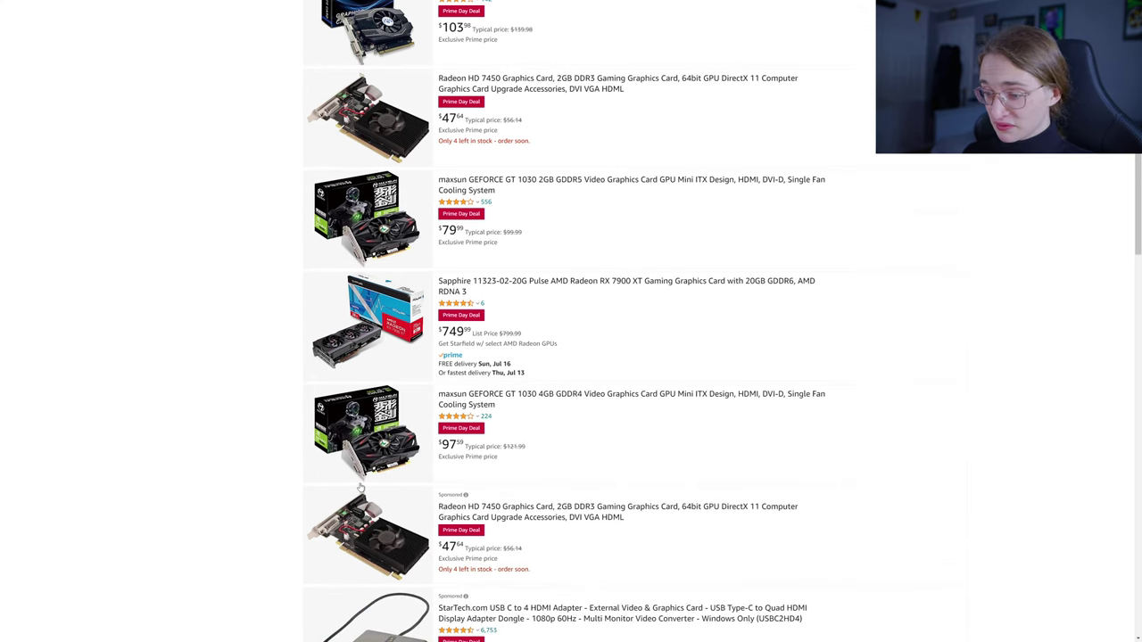
scroll(338, 511, down, 2)
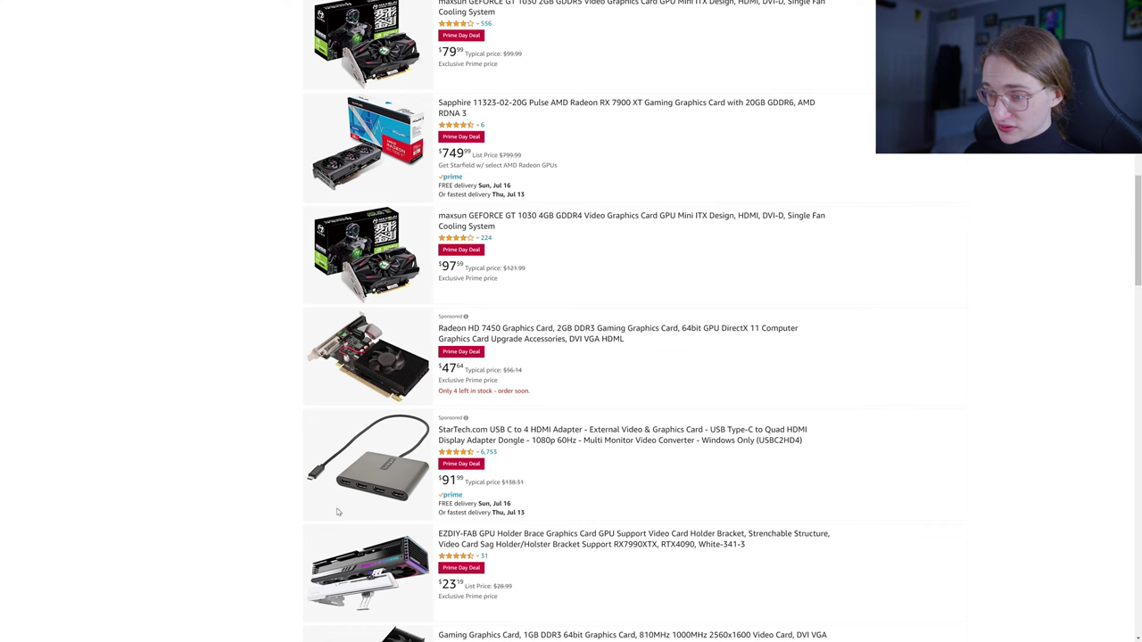
scroll(337, 511, down, 3)
scroll(422, 526, down, 3)
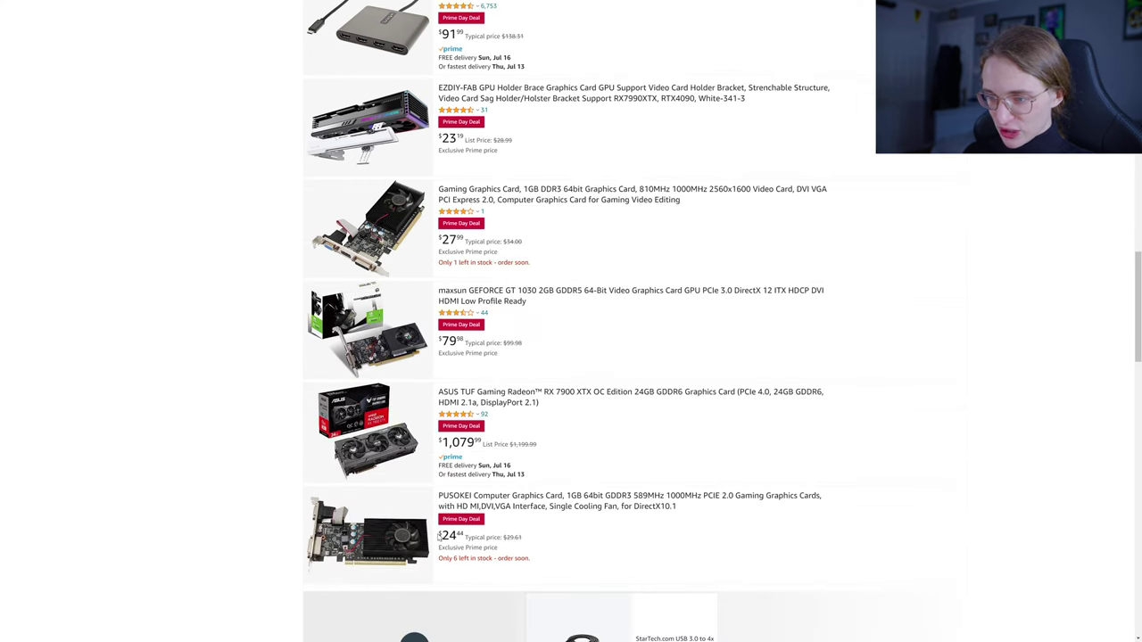
scroll(439, 538, down, 3)
scroll(571, 544, down, 3)
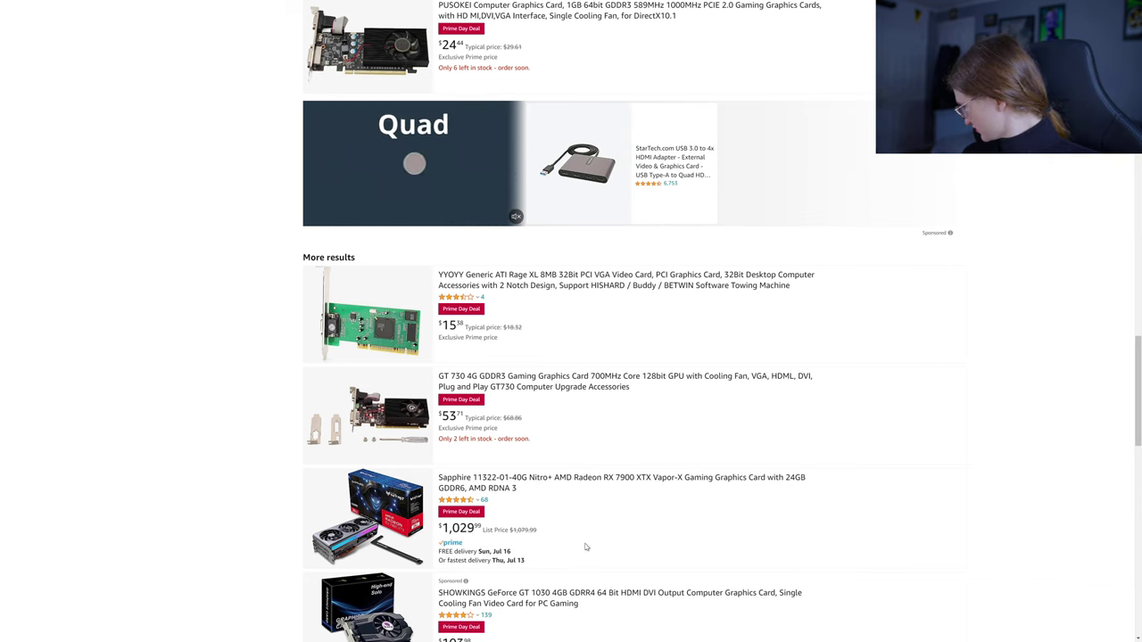
scroll(576, 562, down, 5)
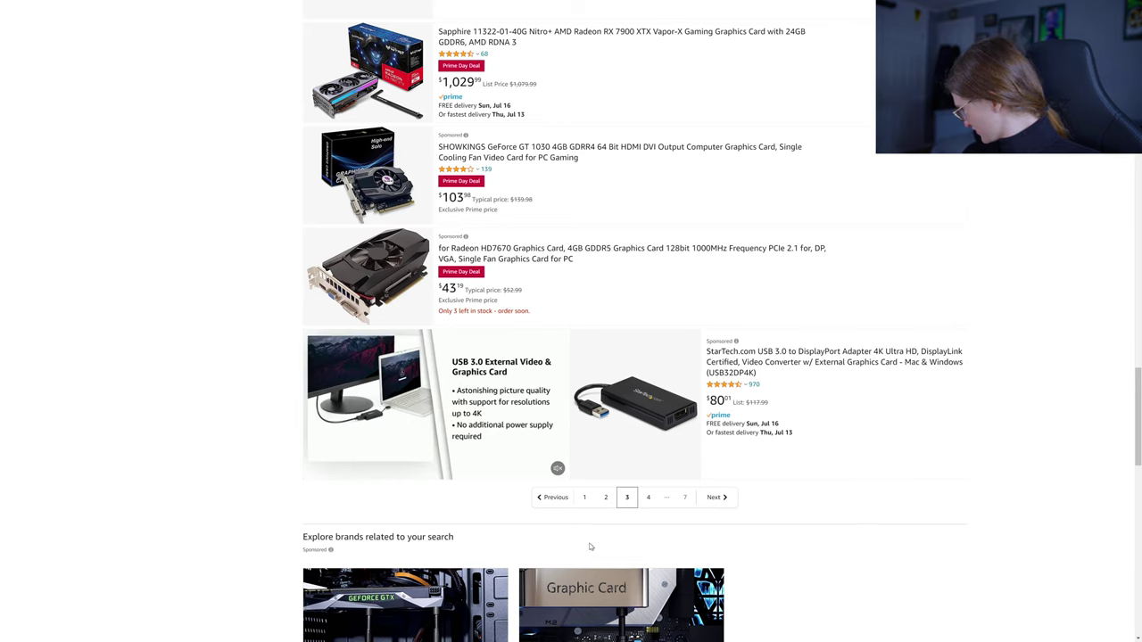
scroll(589, 547, up, 1)
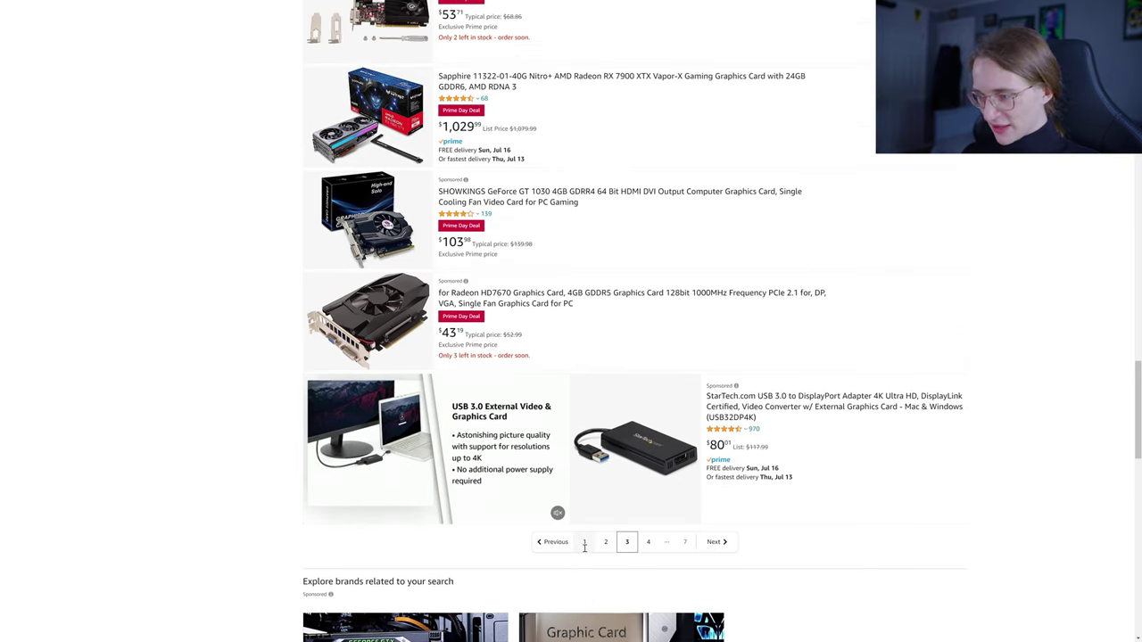
click(585, 542)
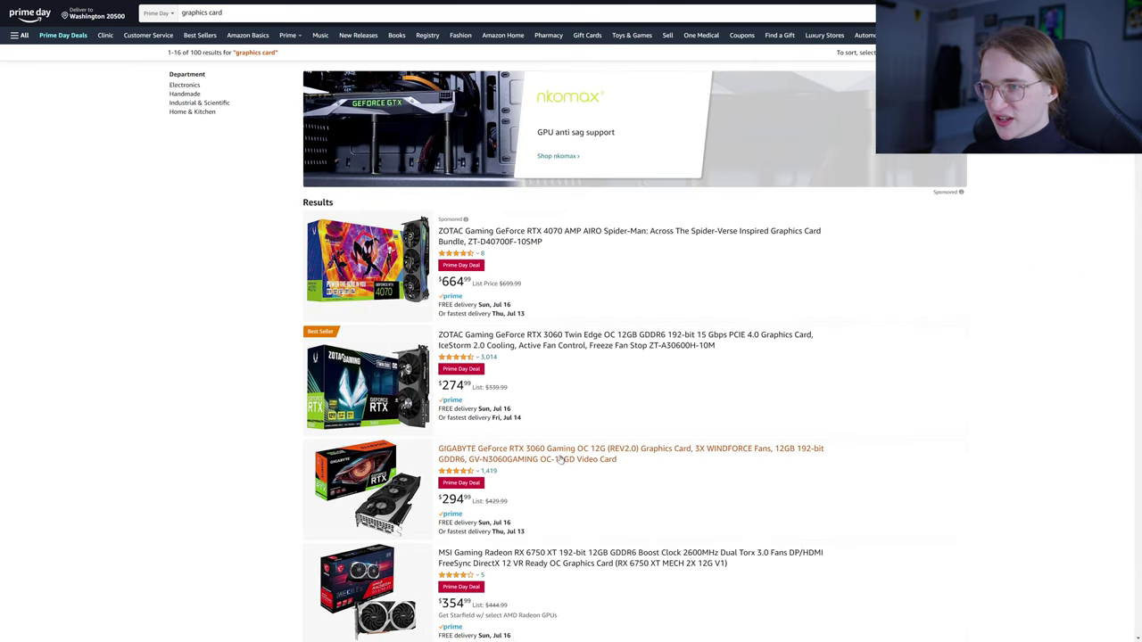
Step: Open the ZOTAC RTX 4070 AMP AIRO Spider-Man bundle listing and look through its product photos and included accessories
click(538, 237)
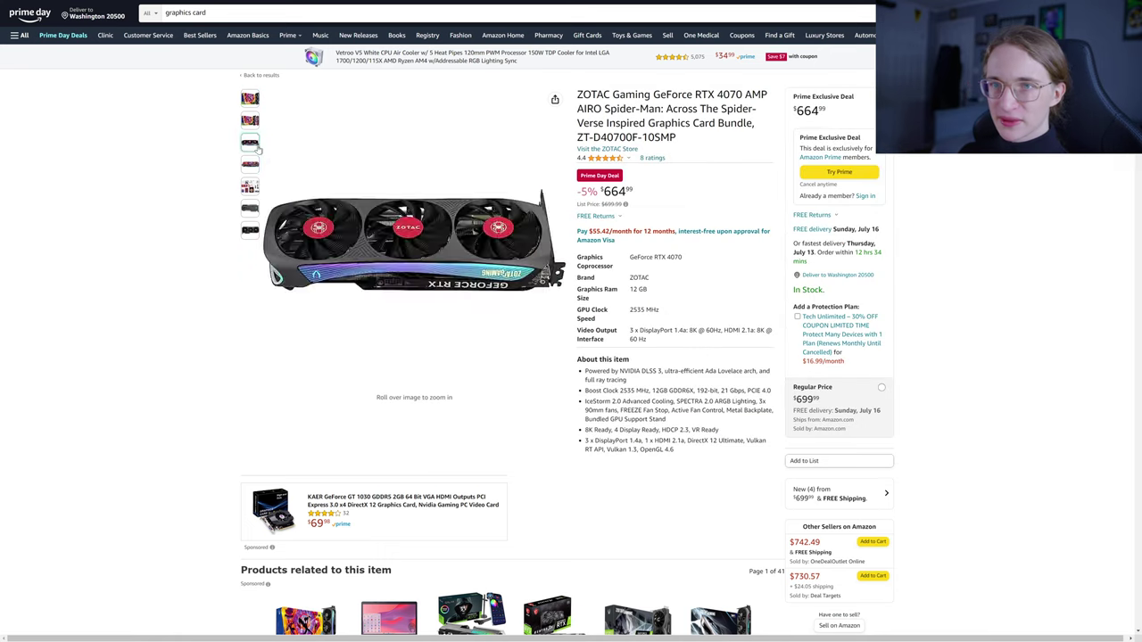
mouse_move(251, 168)
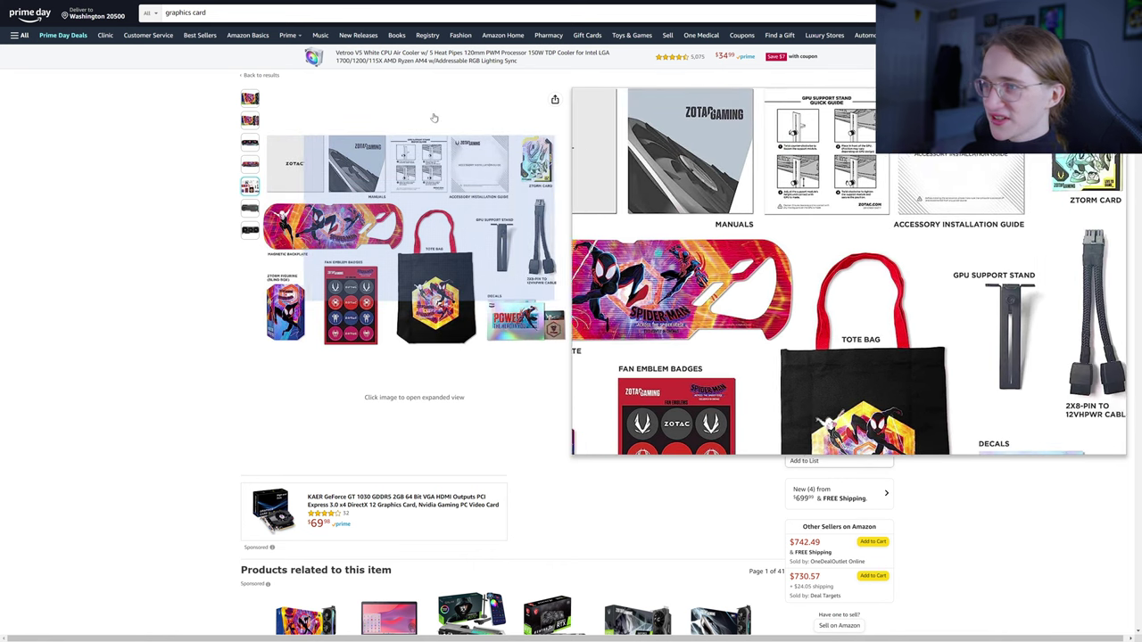
mouse_move(252, 102)
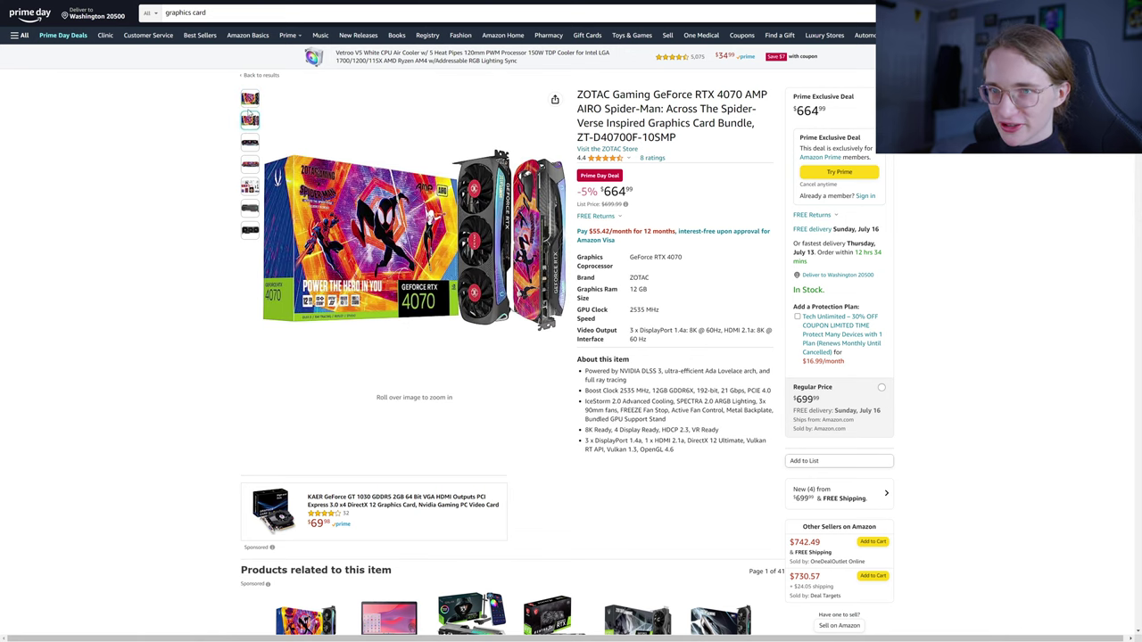
mouse_move(248, 127)
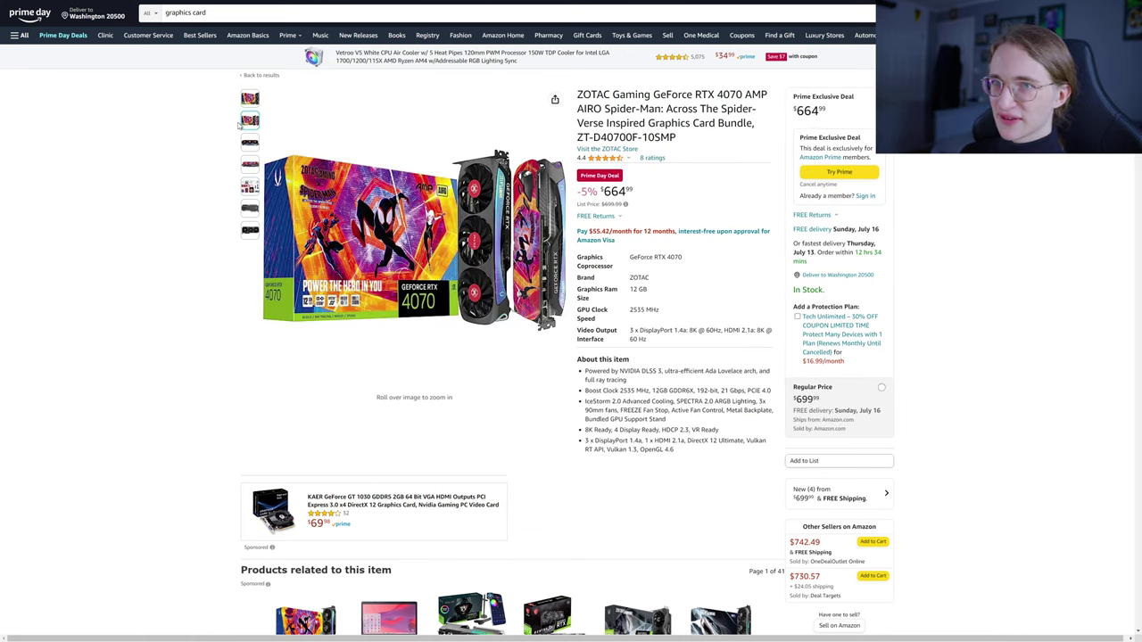
scroll(214, 179, down, 1)
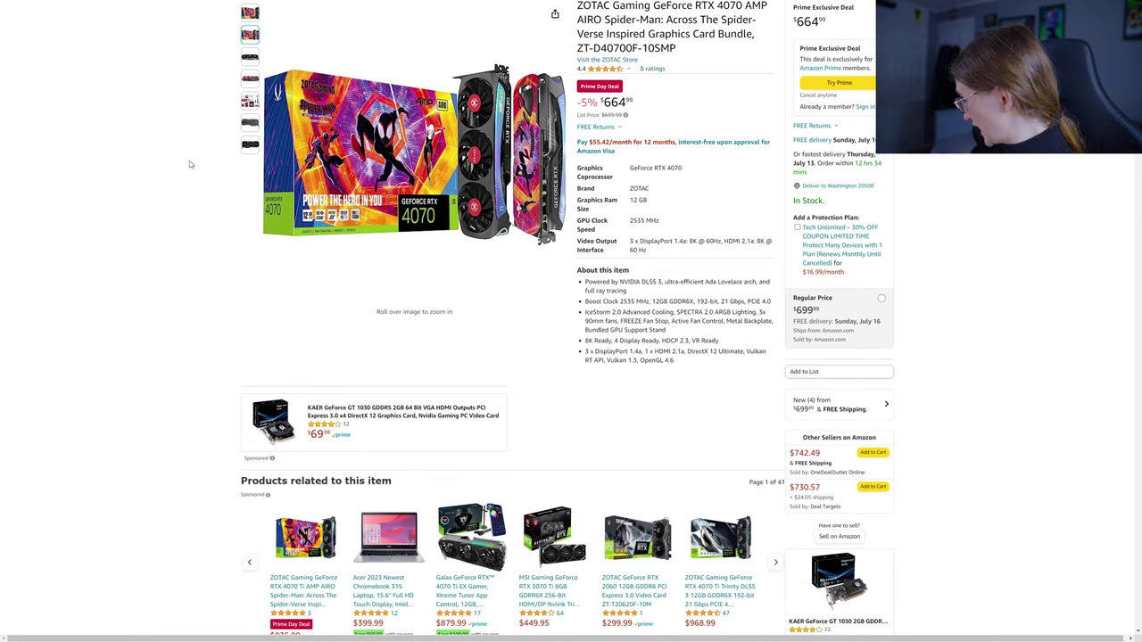
scroll(203, 179, up, 1)
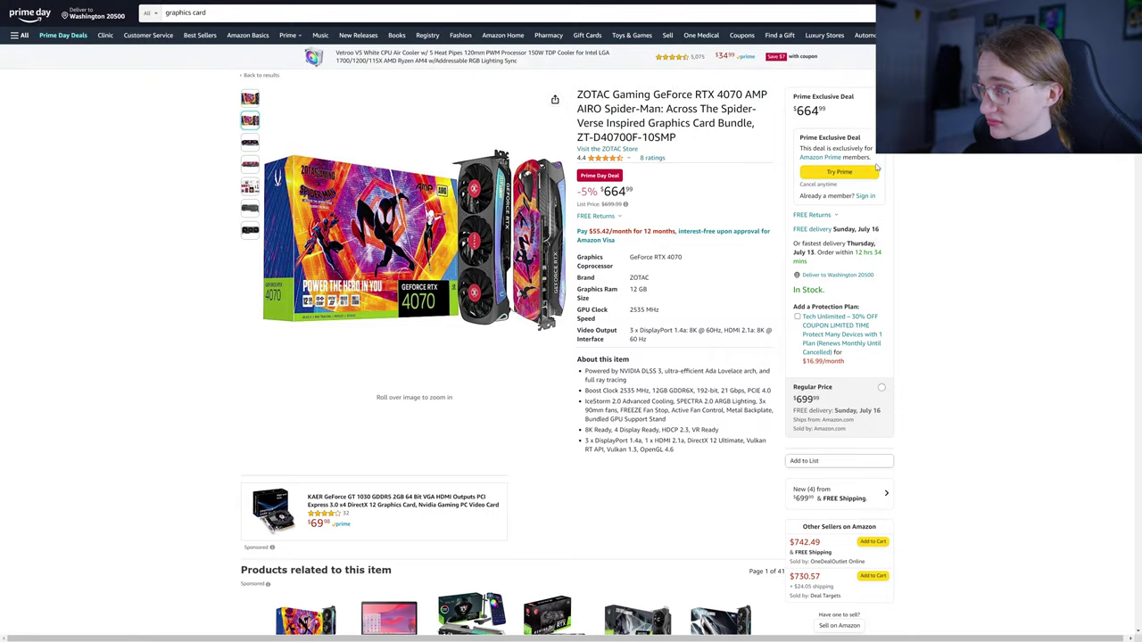
Step: Copy "ZOTAC Gaming GeForce RTX 4070 AMP AIRO Spider-Man: Across The Spider-Verse" into the Excel GPU row with price 665, then return to the listing
drag(577, 95, 767, 87)
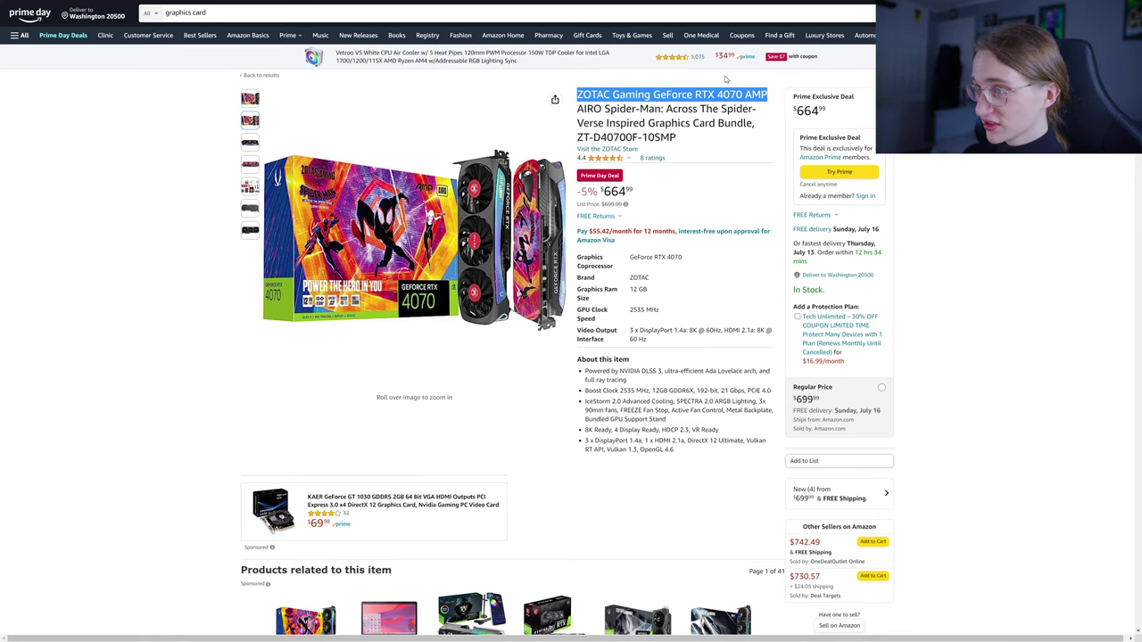
drag(578, 93, 604, 123)
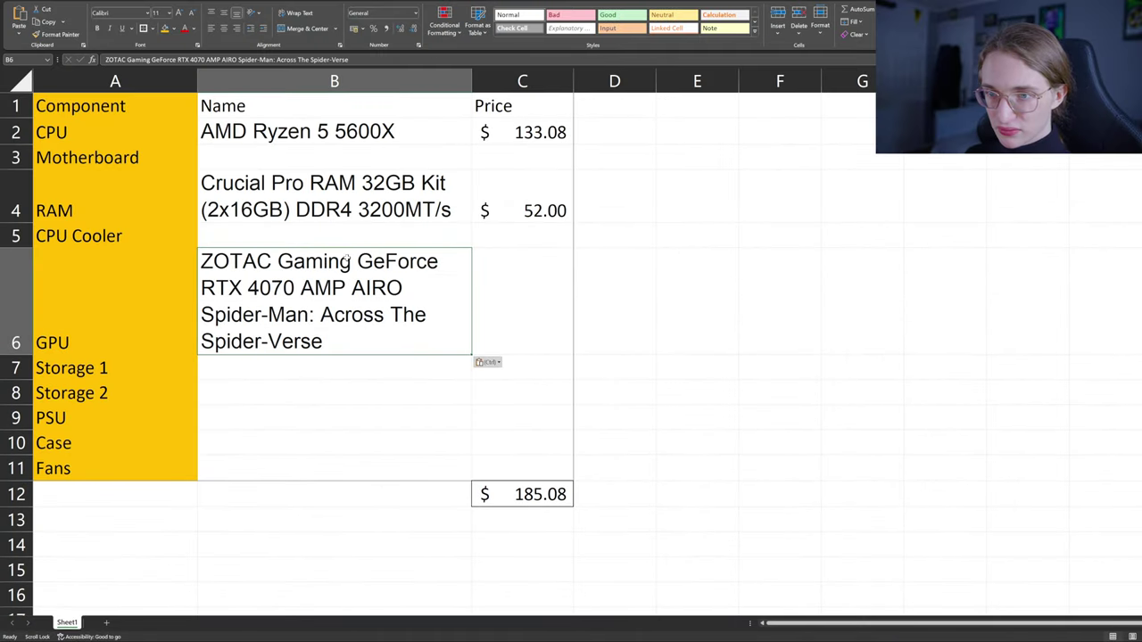
click(542, 273)
text(665)
key(Return)
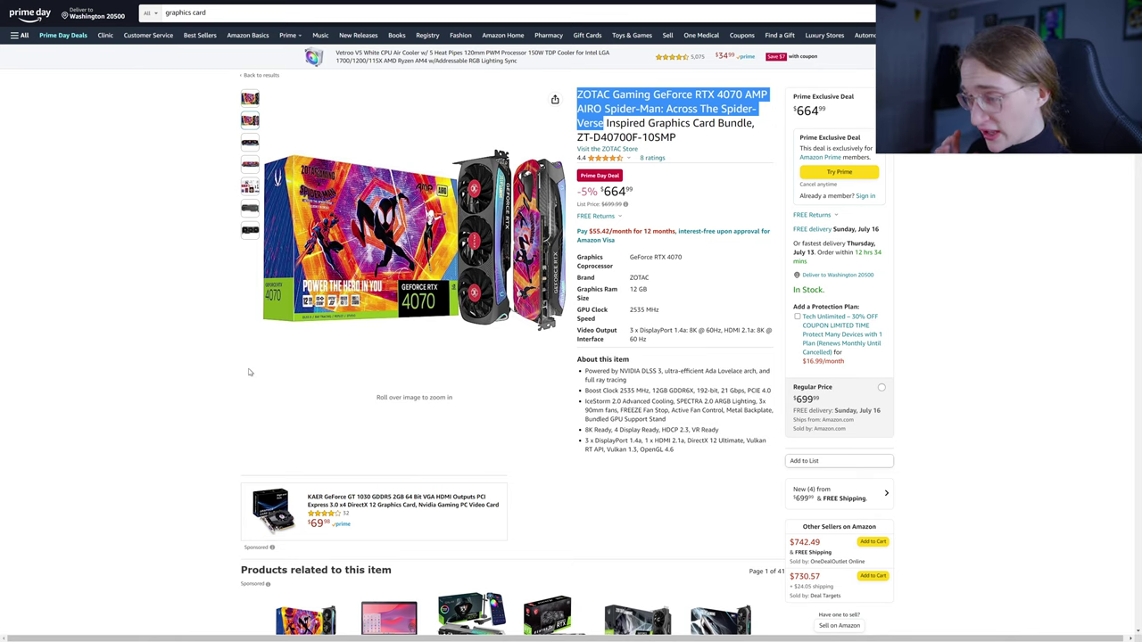
click(250, 373)
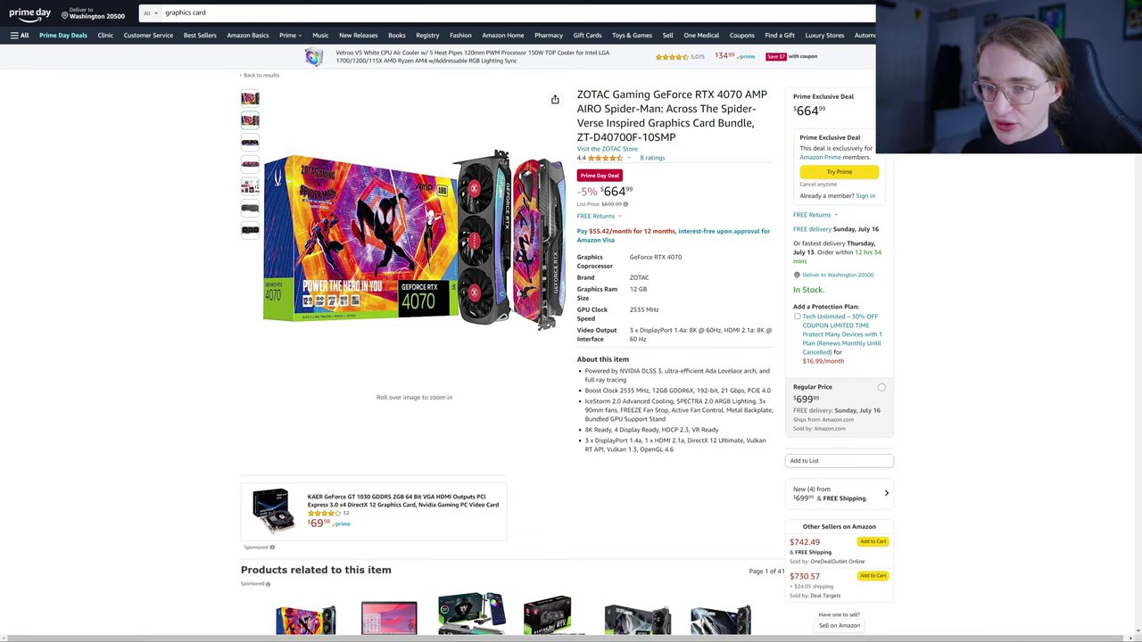
Step: Search Amazon for "nvme ssd" and limit the results to Prime Day Deals
click(178, 12)
text(nvme)
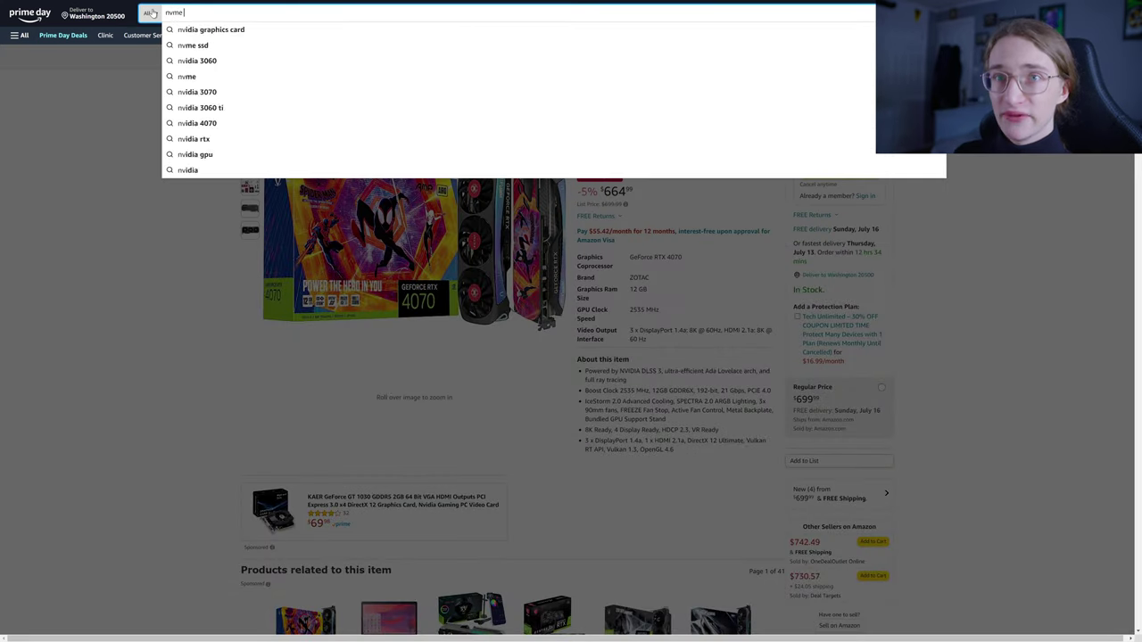
text( ssd)
key(Return)
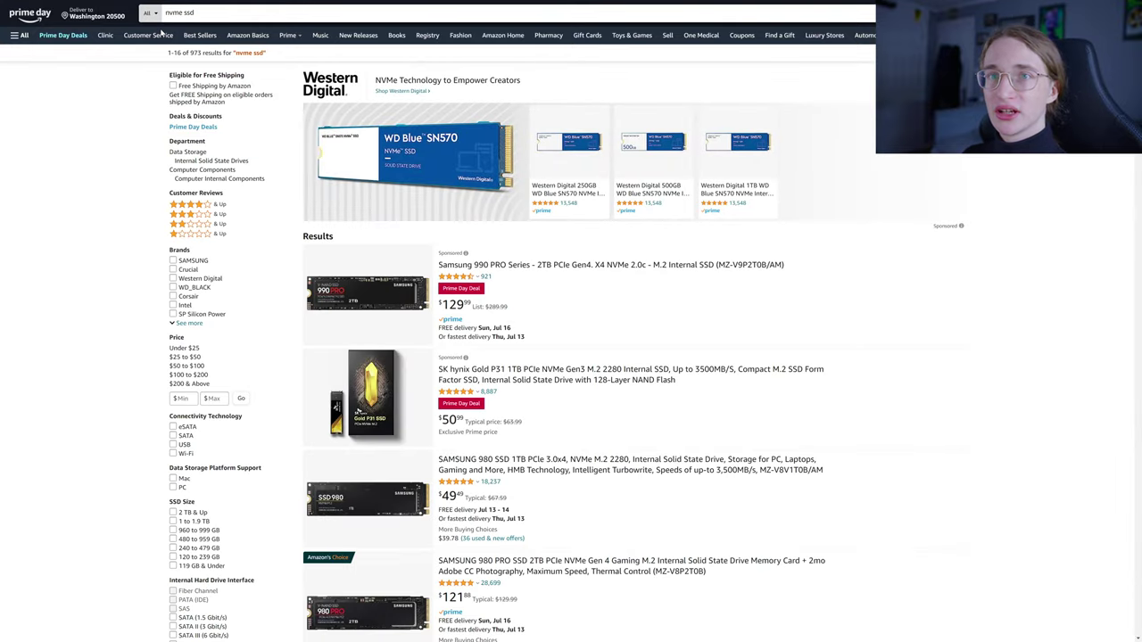
click(192, 127)
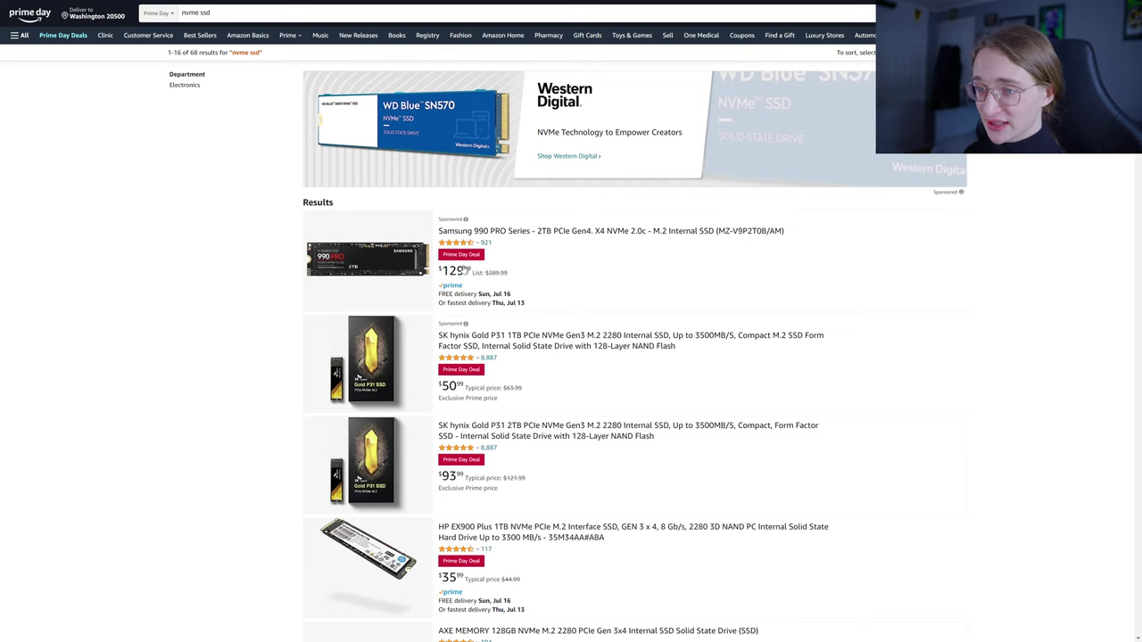
Step: Examine the upper NVMe SSD deals by brand, capacity, PCIe generation and price, then return to the first listings
scroll(465, 270, down, 1)
scroll(464, 270, down, 1)
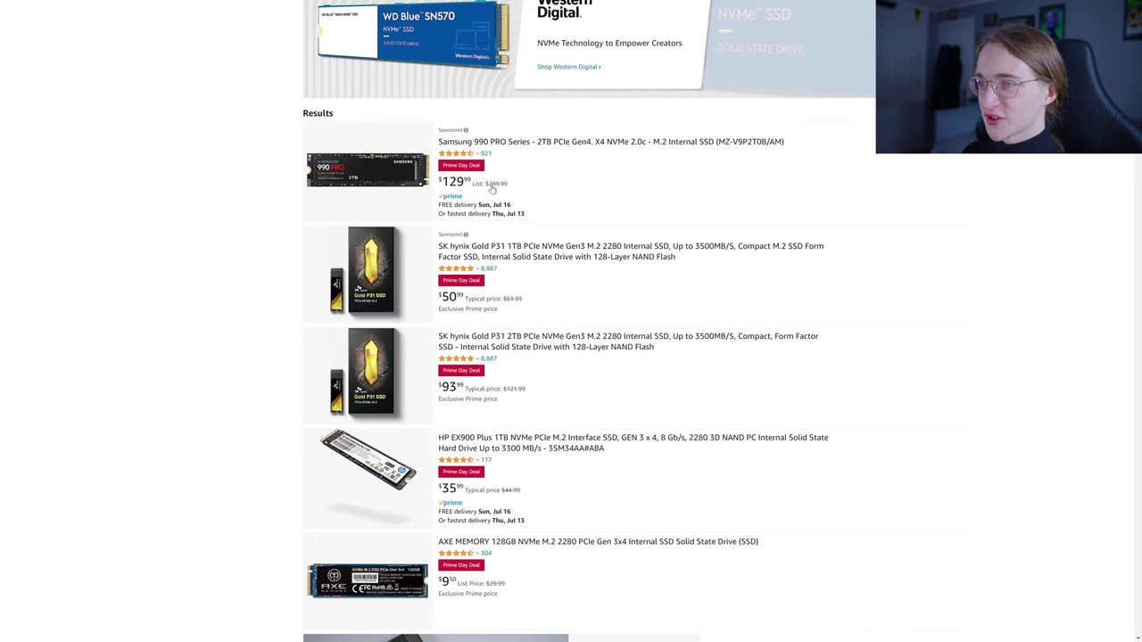
scroll(472, 280, down, 1)
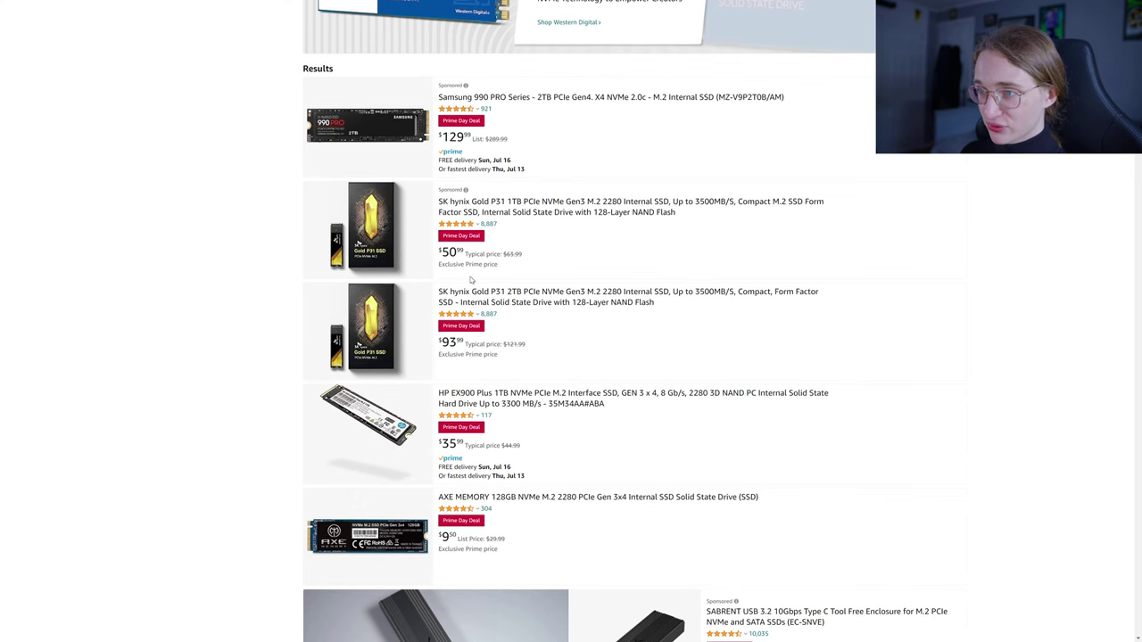
scroll(472, 280, down, 3)
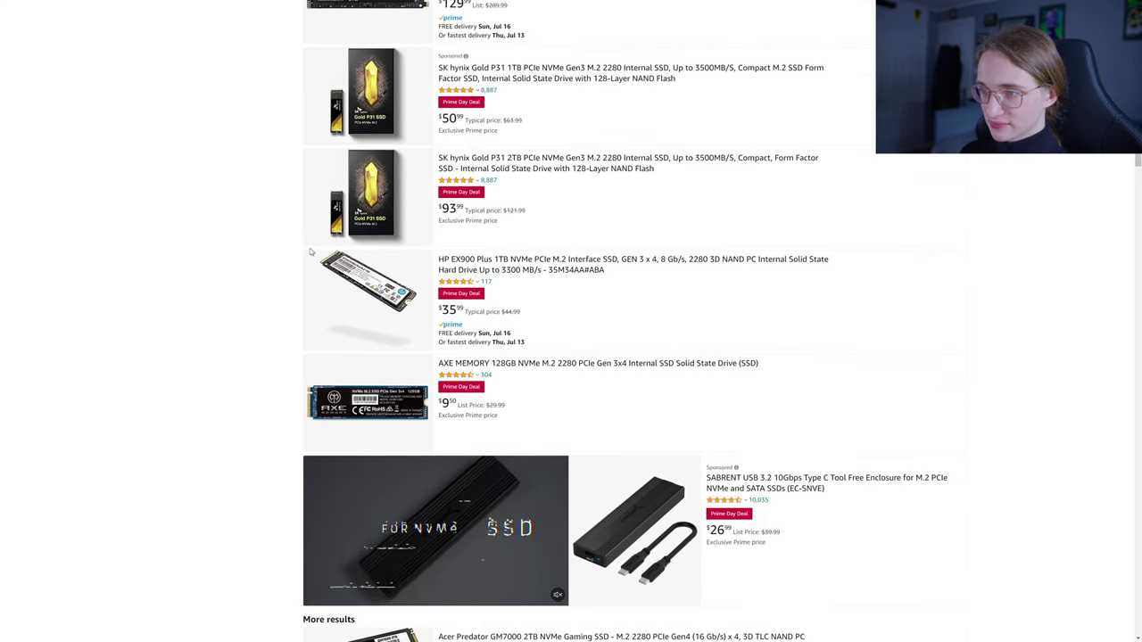
scroll(311, 253, down, 4)
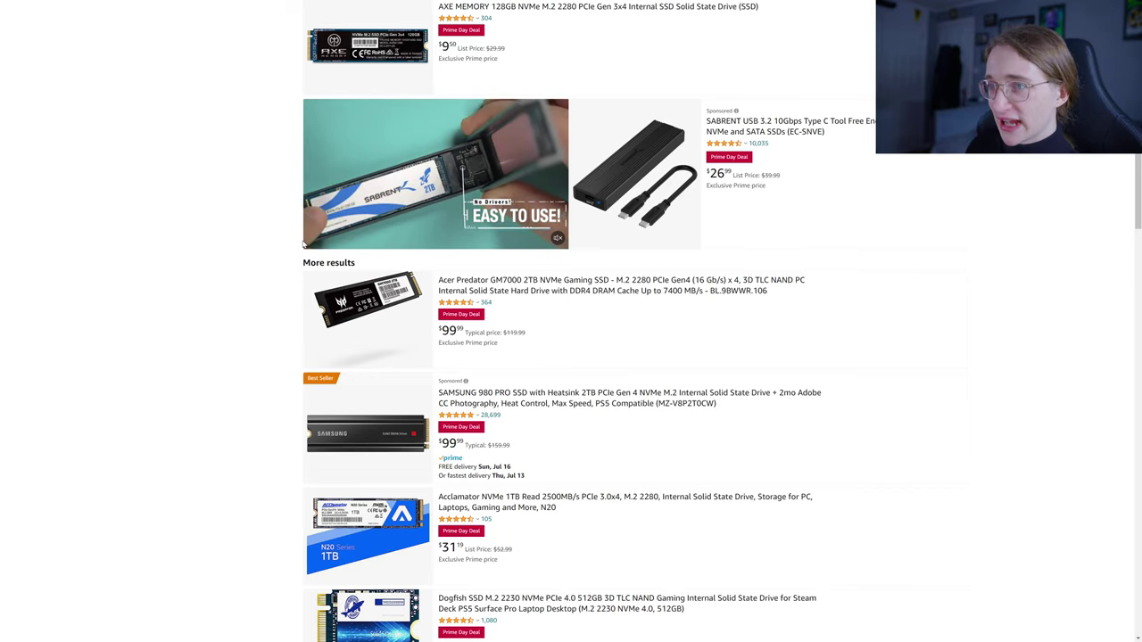
scroll(297, 324, up, 1)
scroll(297, 325, up, 2)
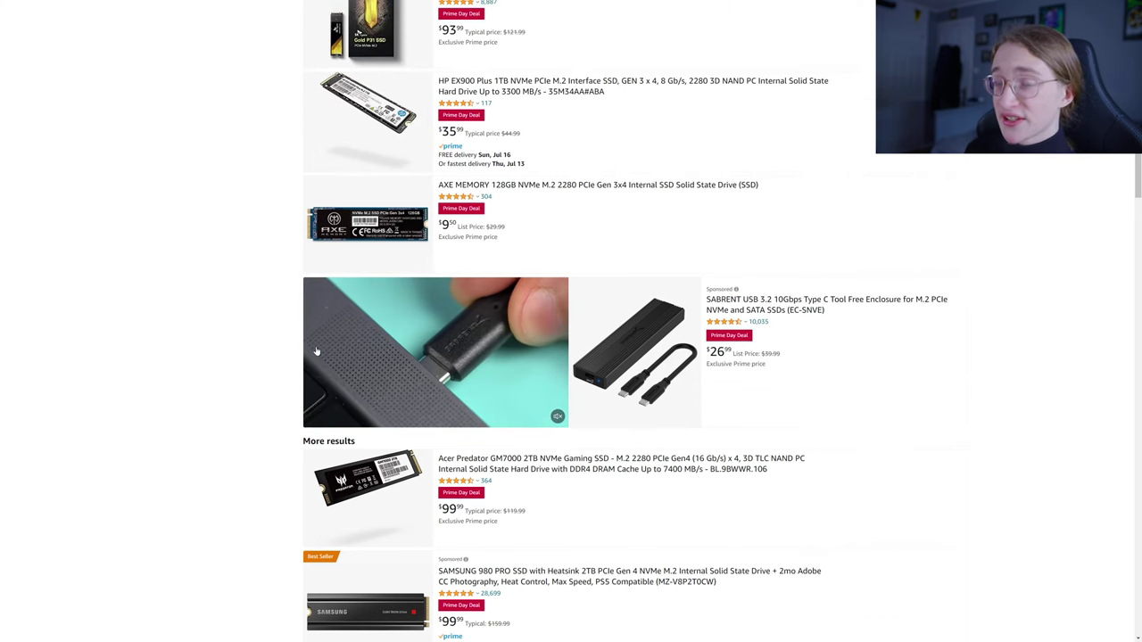
scroll(318, 346, up, 5)
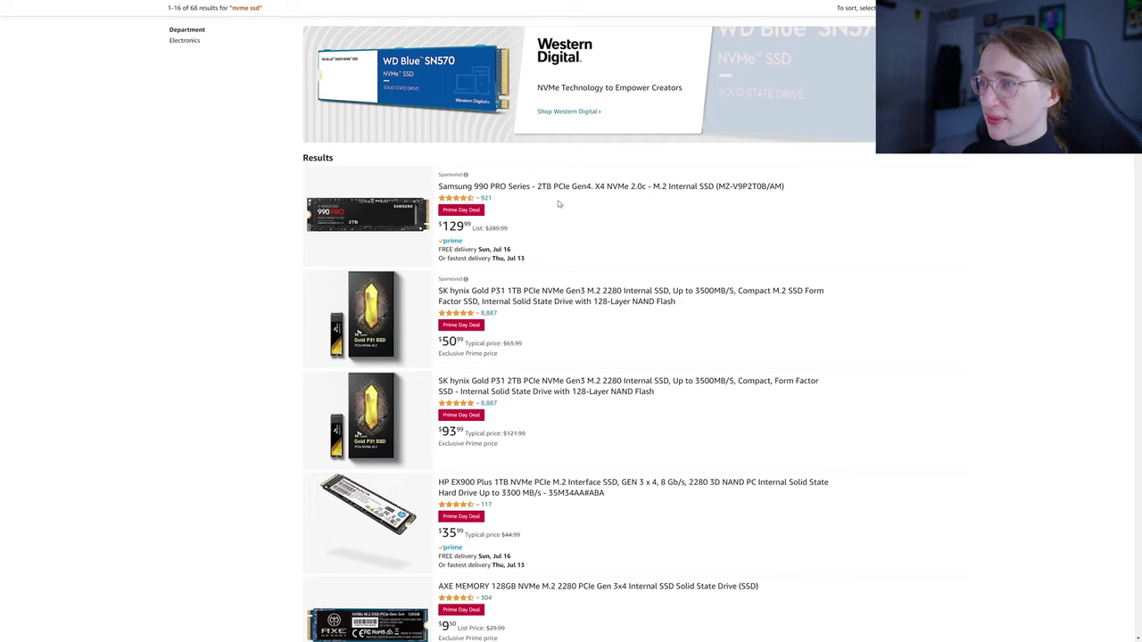
Step: Check all the NVMe SSD deals down to the end of page 1, comparing capacities, speeds and prices, and return to the start
scroll(435, 369, down, 7)
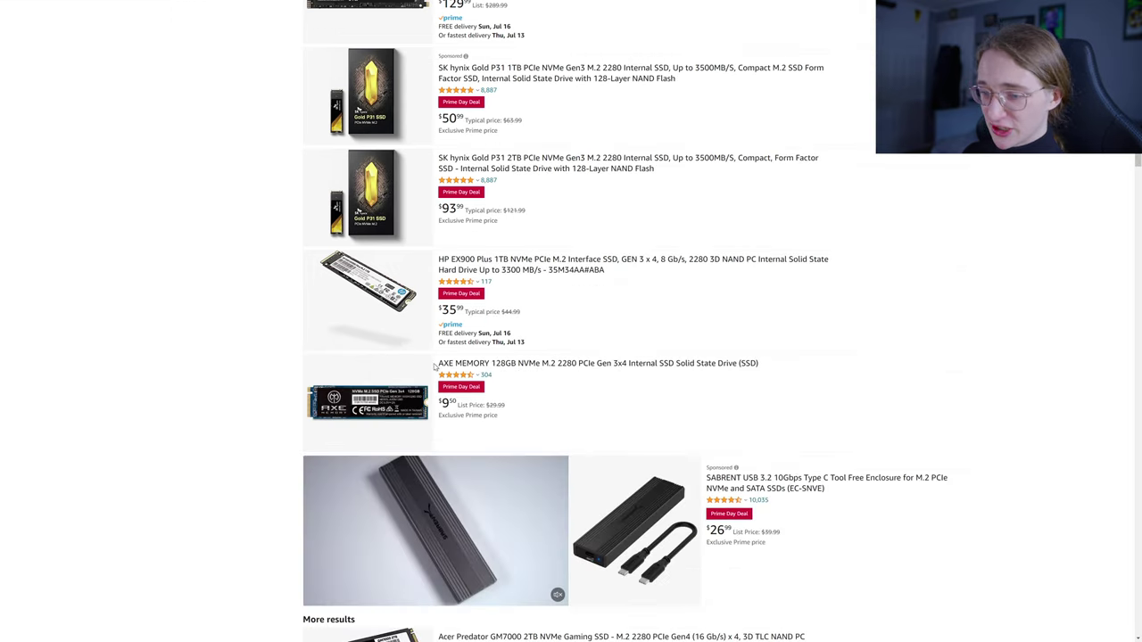
scroll(435, 368, down, 5)
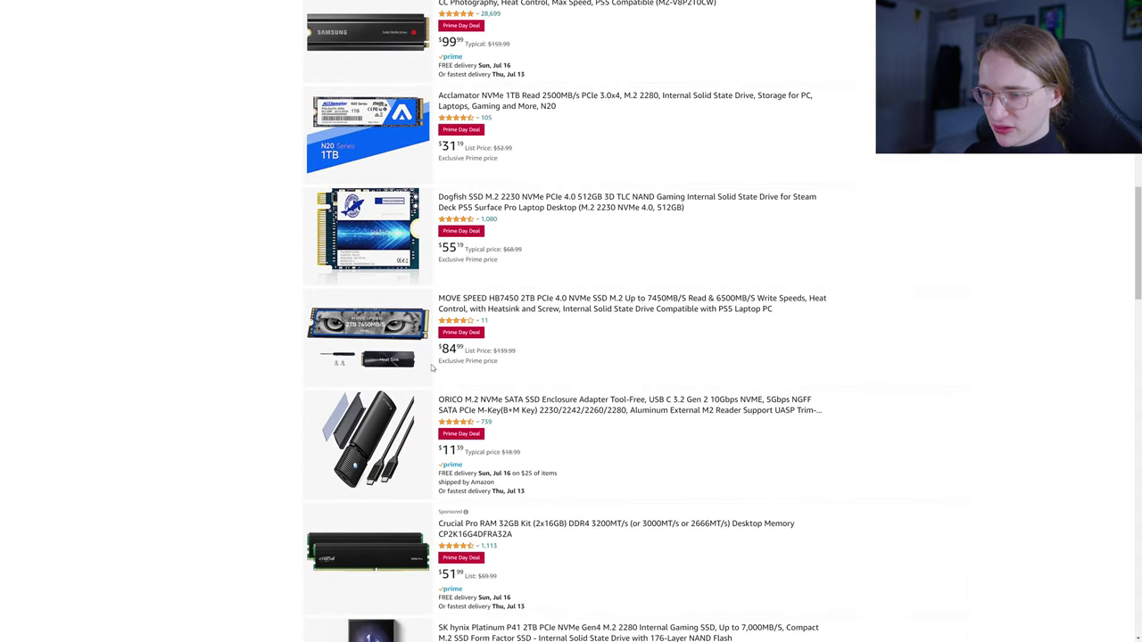
scroll(416, 360, down, 2)
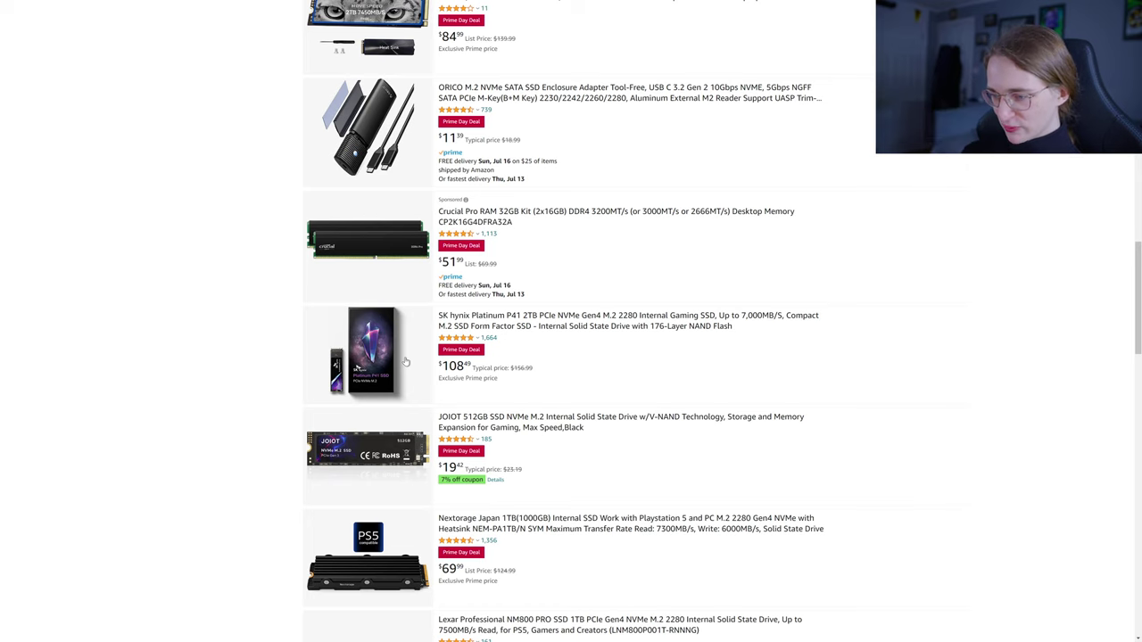
scroll(370, 306, down, 1)
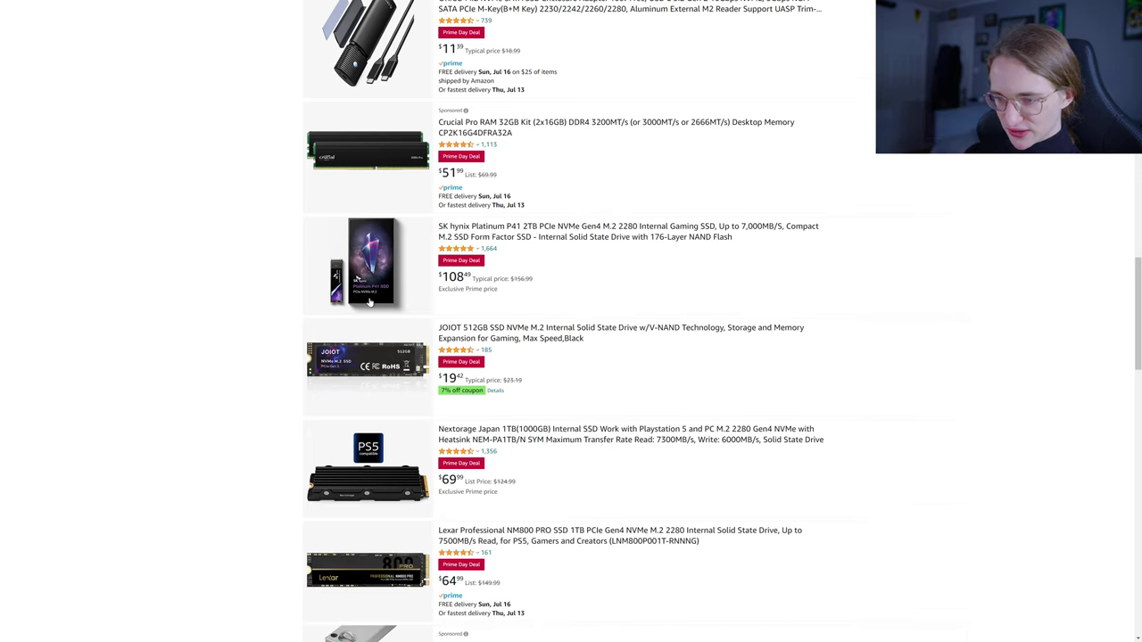
scroll(370, 302, down, 1)
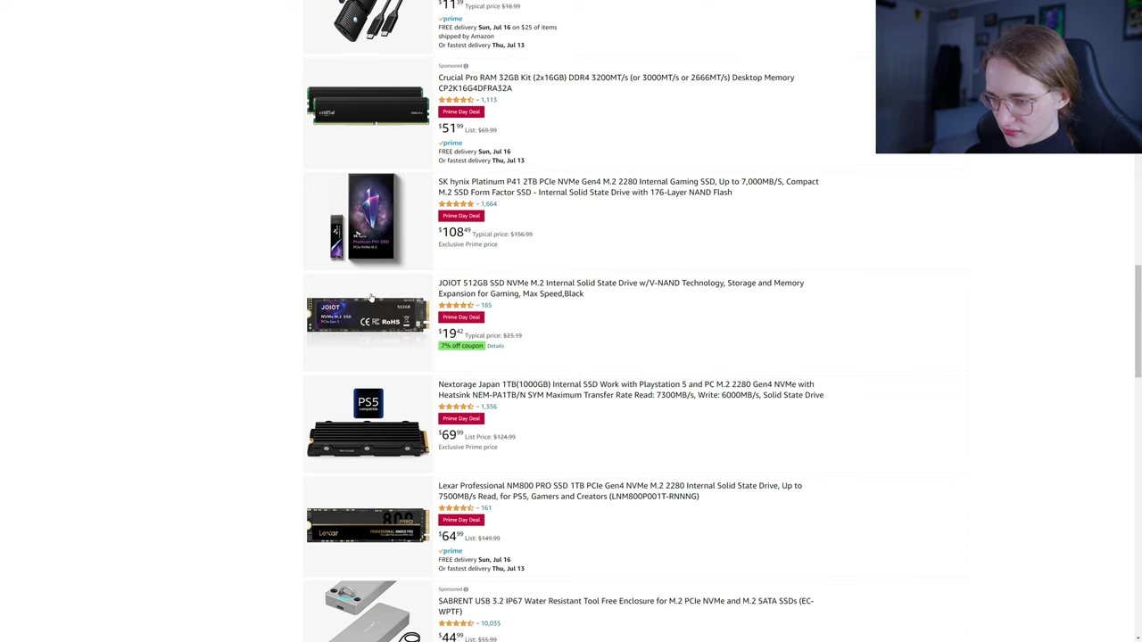
scroll(370, 297, down, 2)
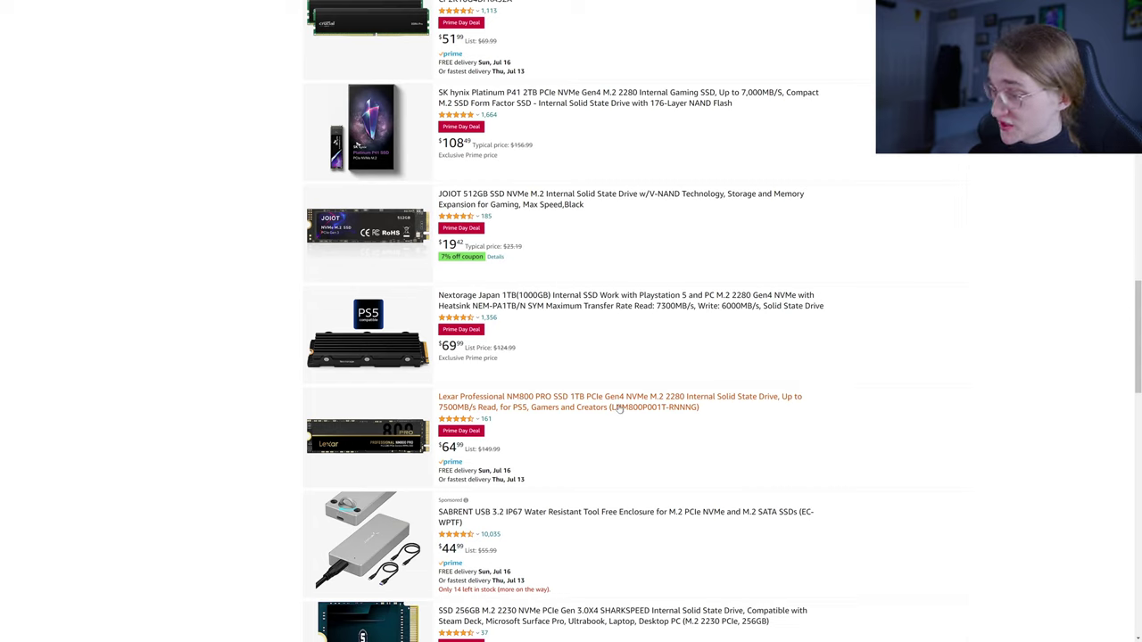
scroll(618, 407, down, 6)
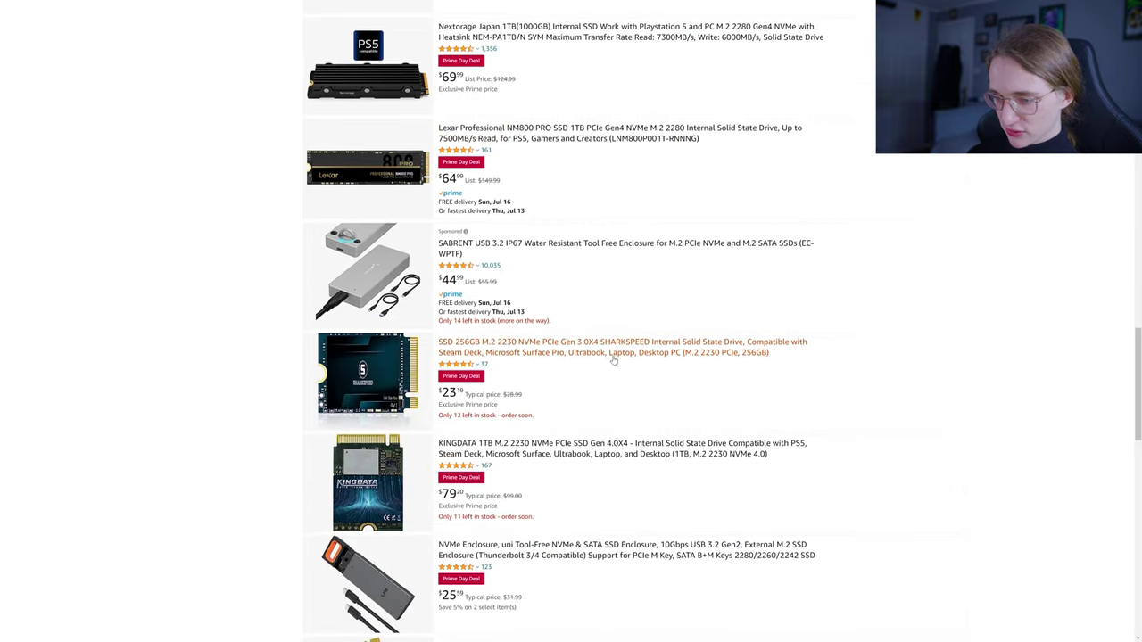
scroll(613, 359, down, 3)
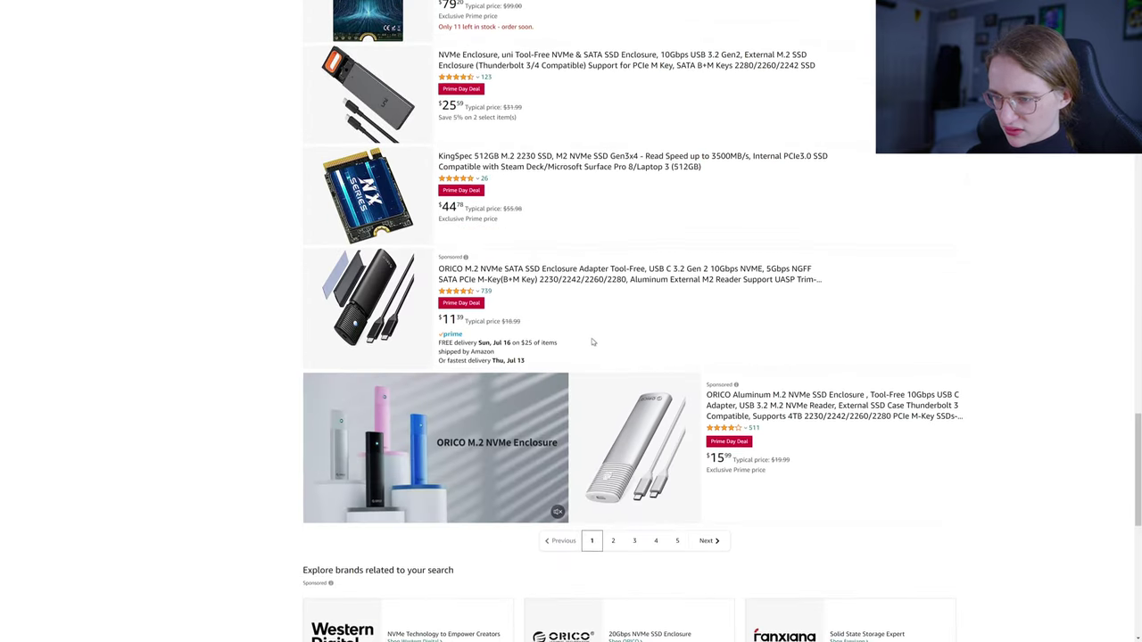
scroll(594, 340, up, 5)
scroll(588, 352, down, 6)
scroll(586, 350, up, 12)
scroll(584, 350, up, 6)
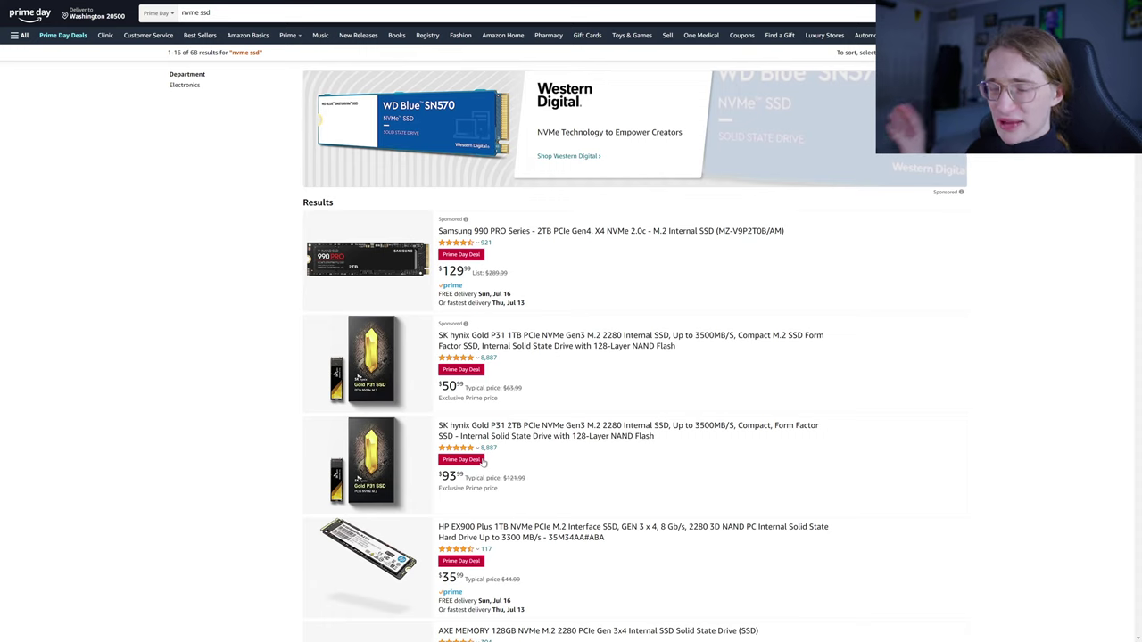
Step: Compare the 2TB Samsung 990 PRO with the 2TB Samsung 980 PRO with Heatsink, and open the 980 PRO listing
scroll(510, 481, down, 5)
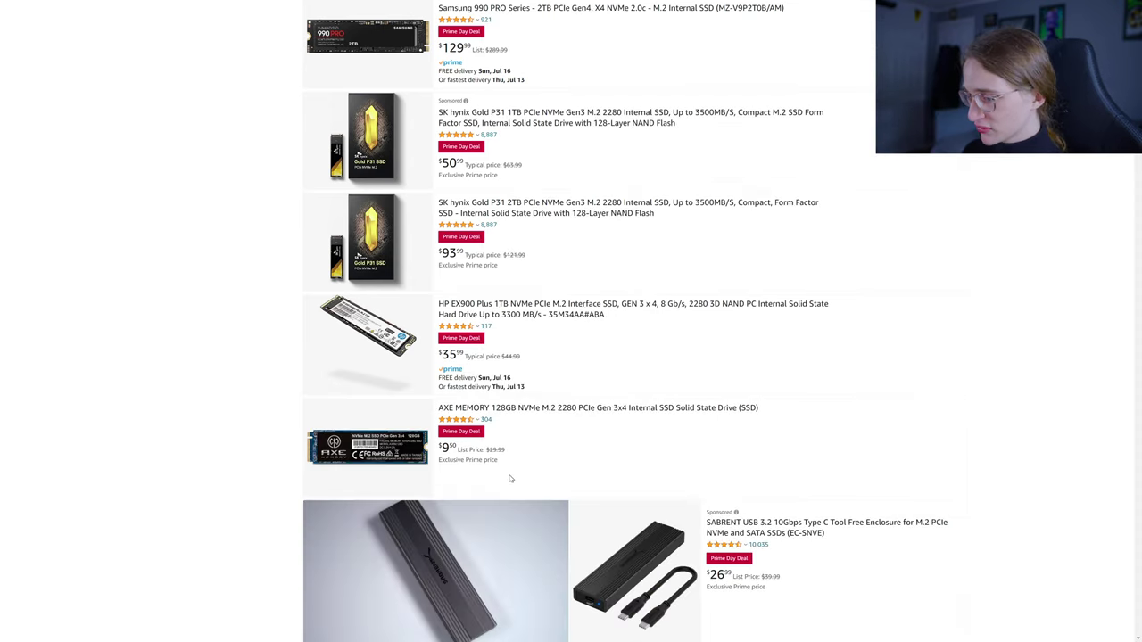
scroll(510, 481, down, 3)
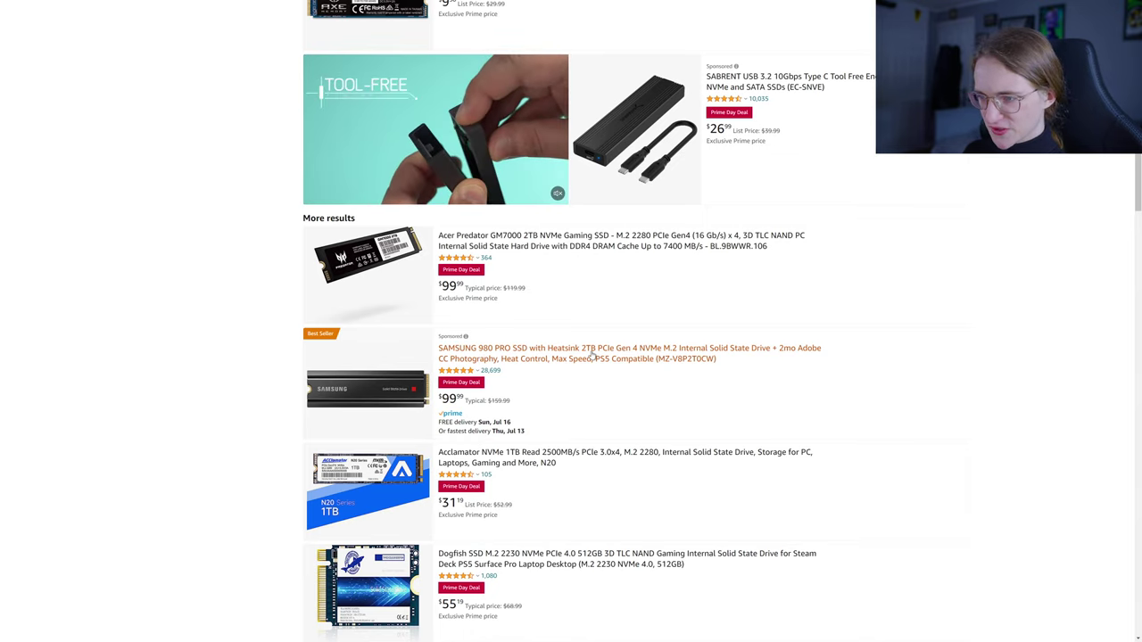
scroll(463, 406, up, 8)
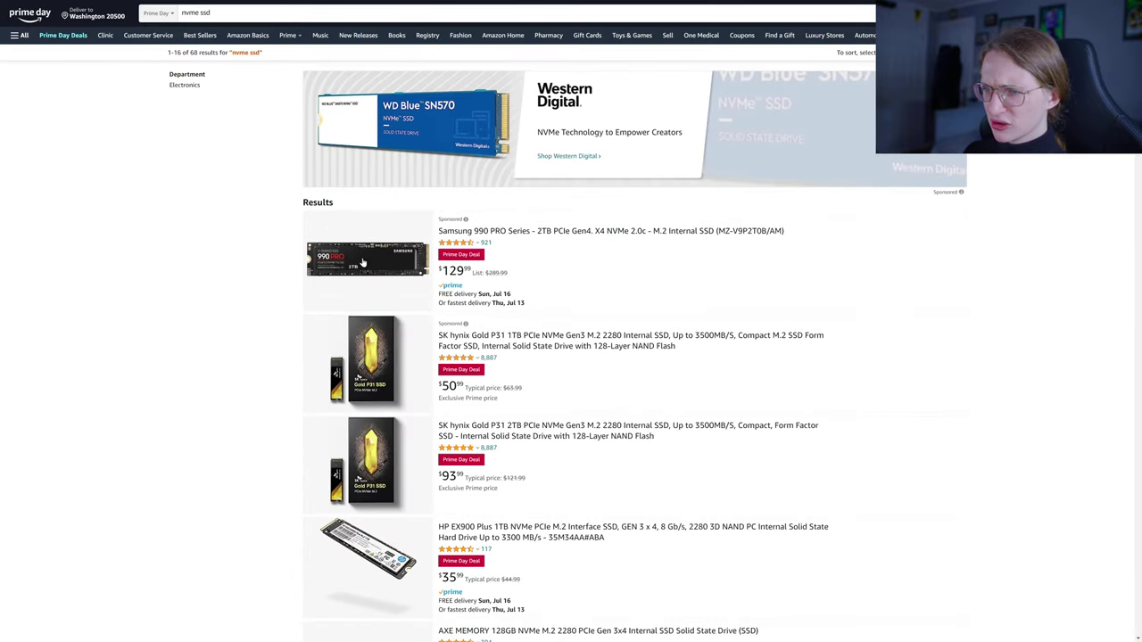
scroll(363, 263, down, 7)
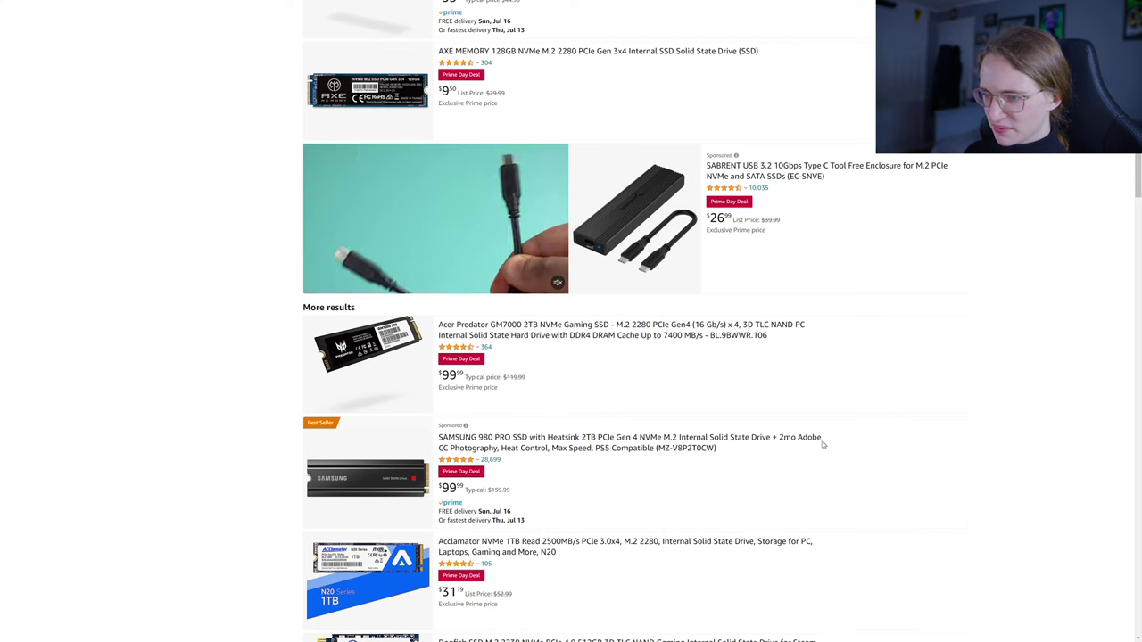
scroll(823, 444, up, 7)
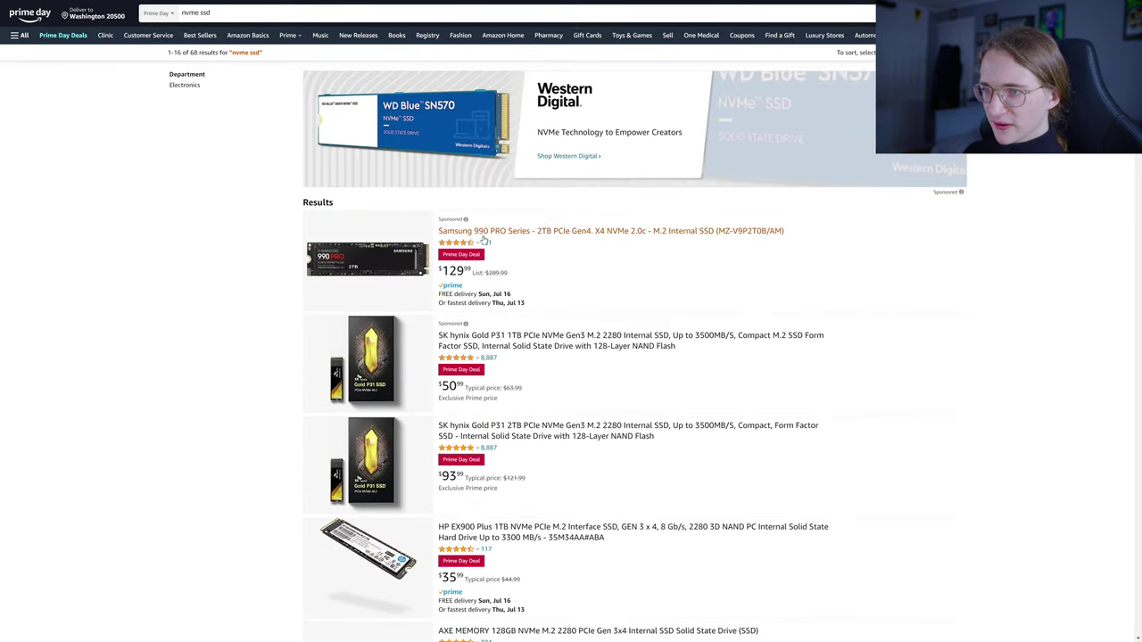
scroll(599, 344, down, 4)
scroll(599, 344, down, 4)
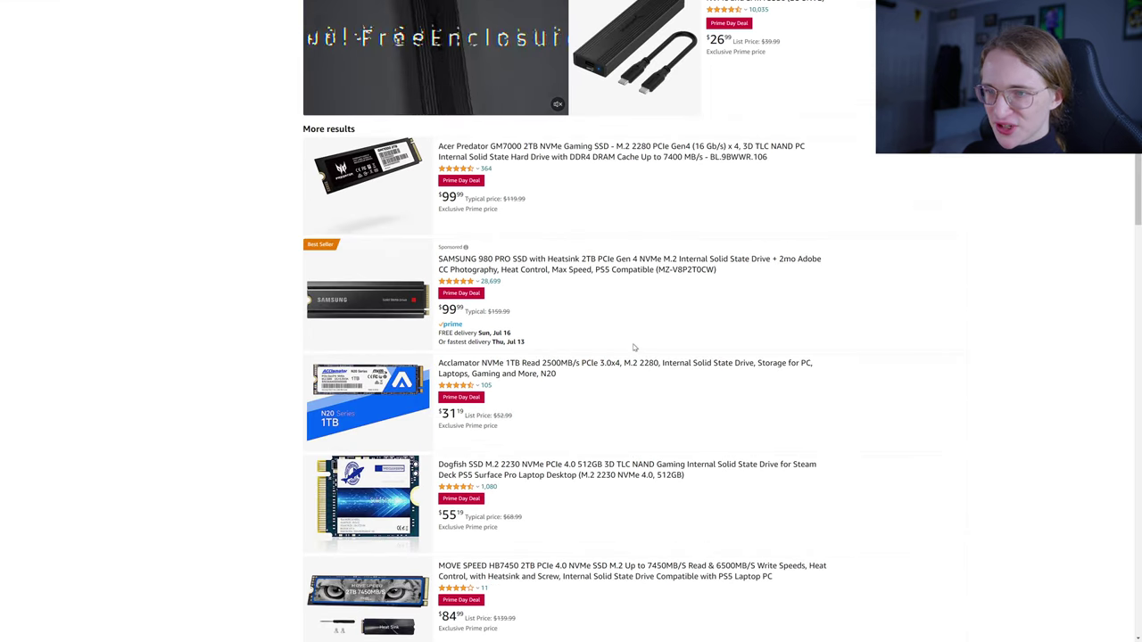
click(498, 261)
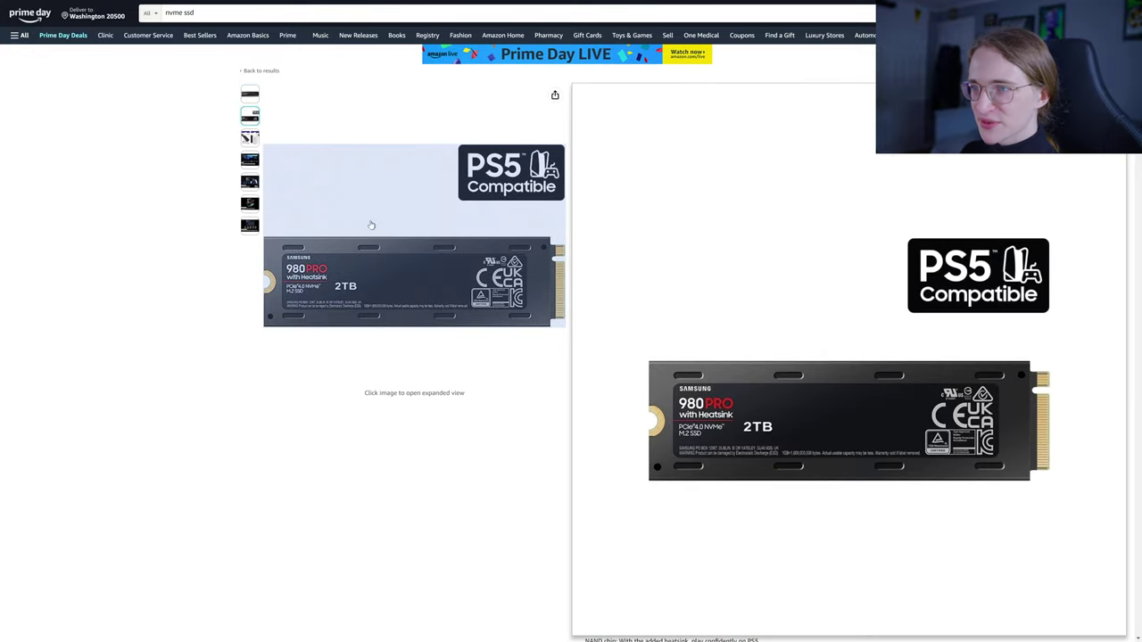
Step: Copy the product name SAMSUNG 980 PRO from its listing into the Storage 1 row in Excel and set its price to 100
mouse_move(253, 138)
mouse_move(252, 103)
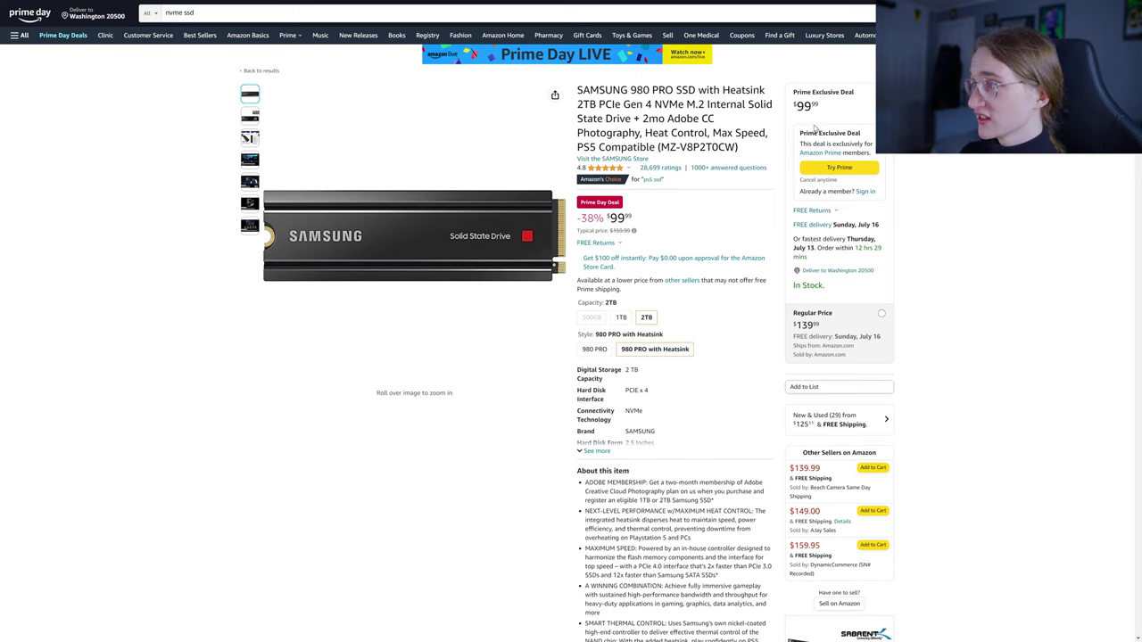
drag(578, 87, 676, 90)
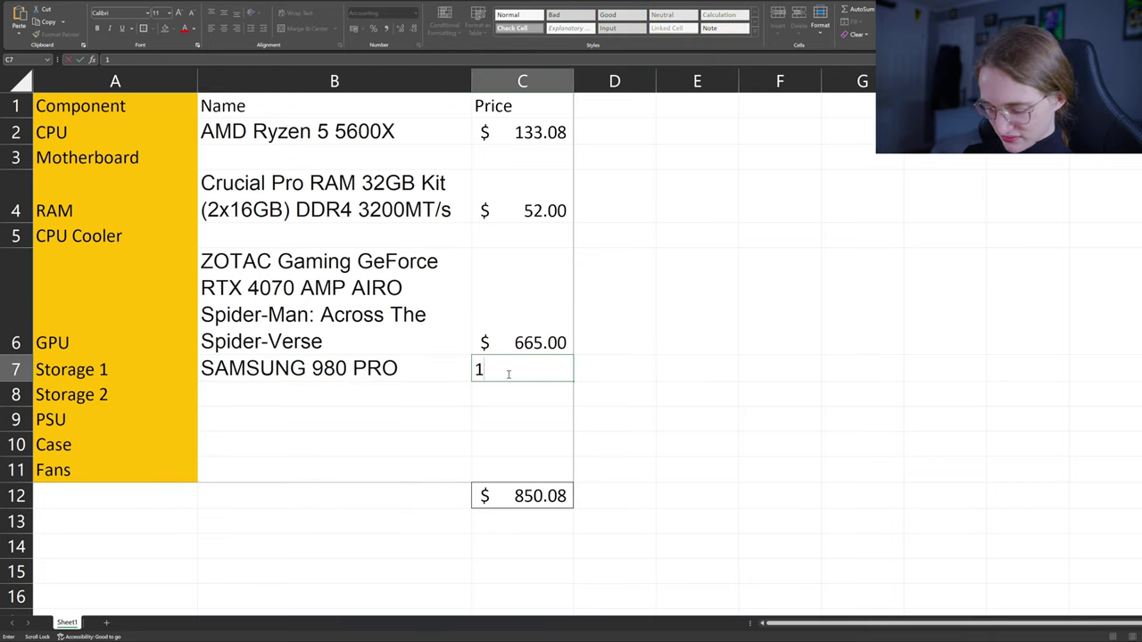
key(Return)
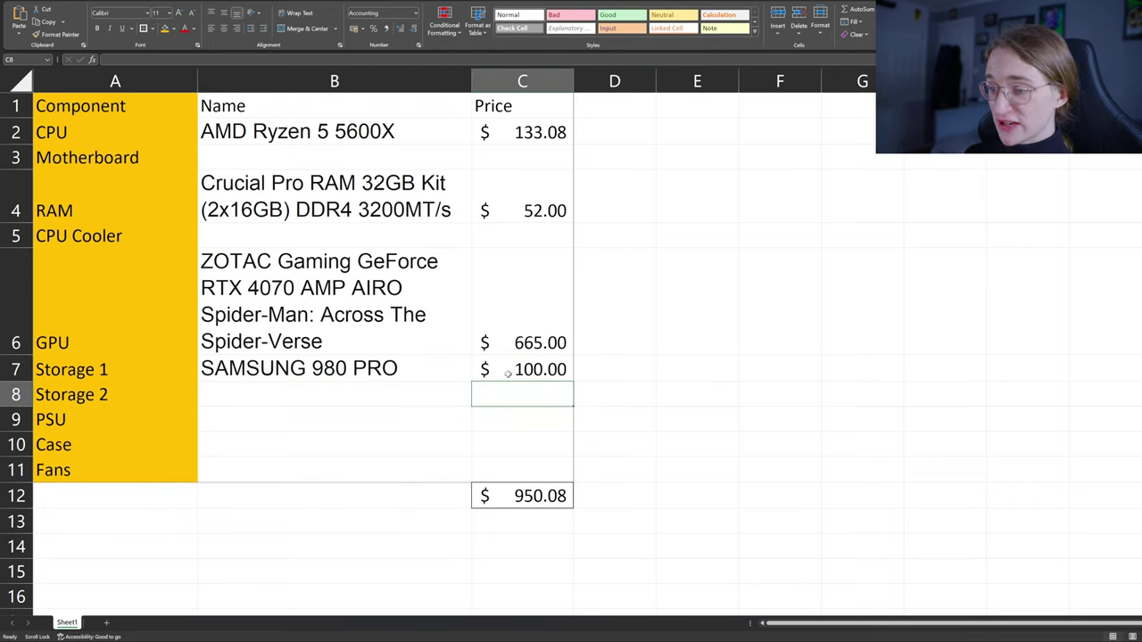
click(374, 398)
click(369, 425)
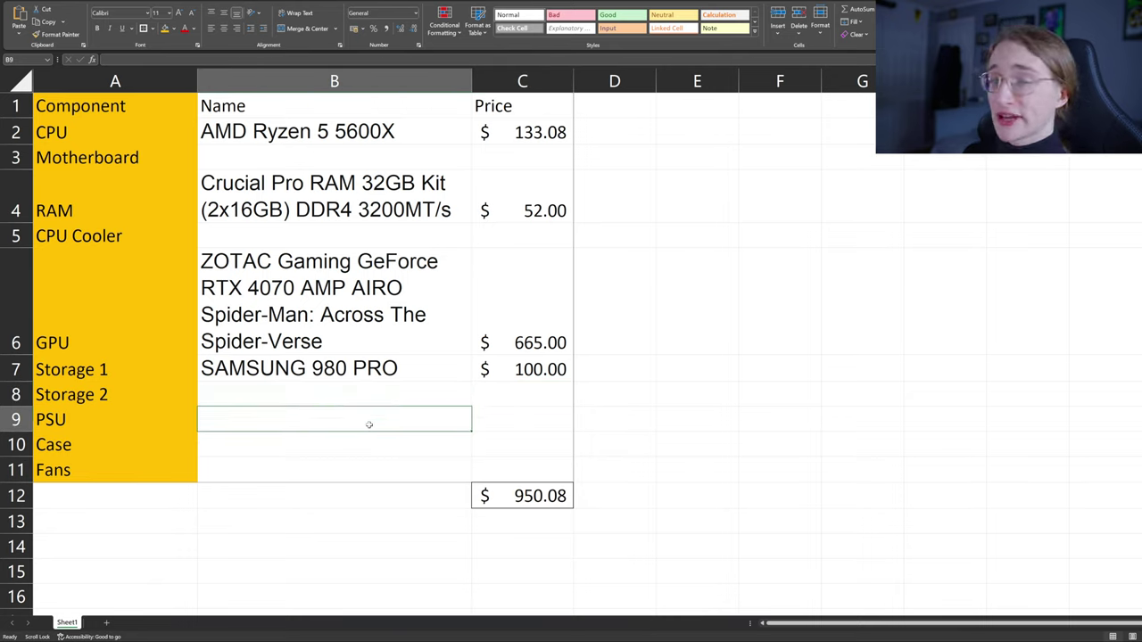
click(239, 163)
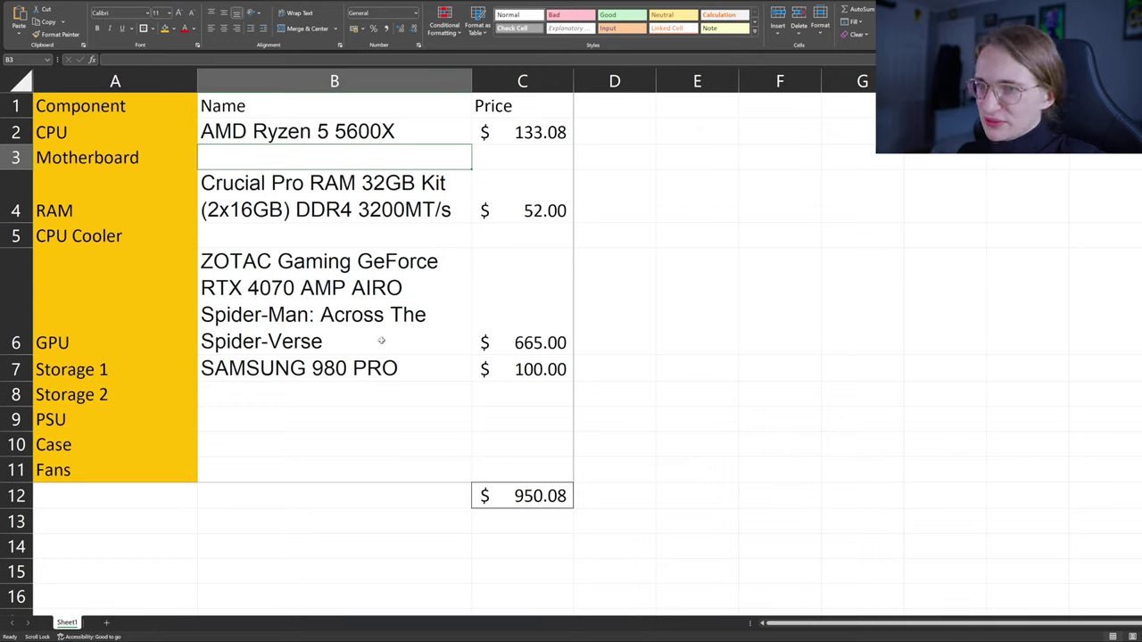
click(382, 295)
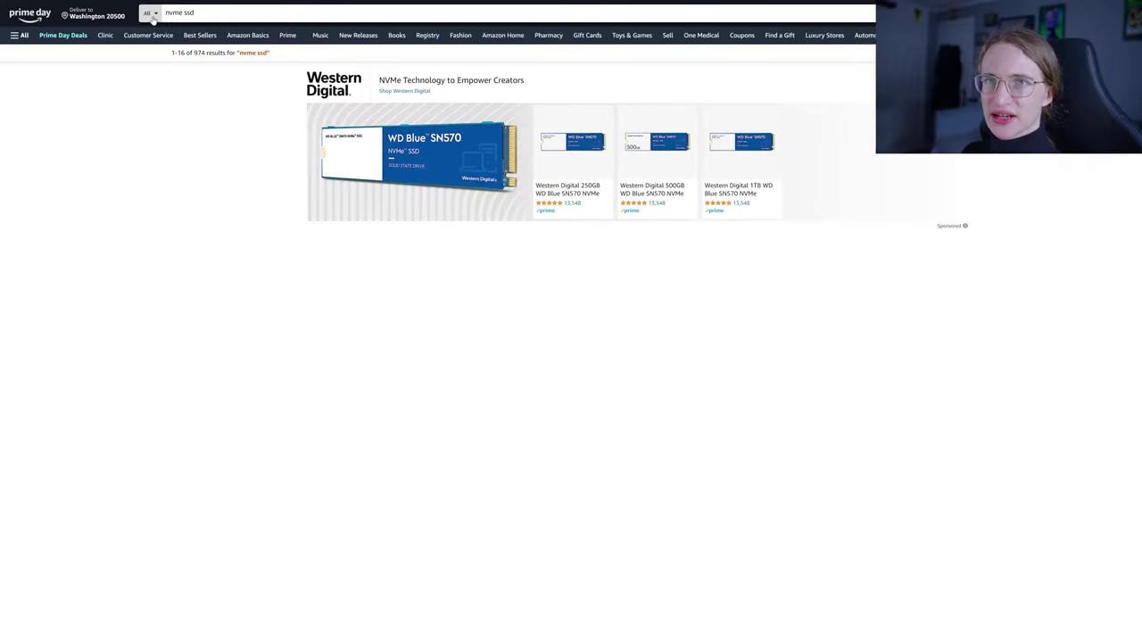
Step: Switch to Amazon, search the Prime Day category for "nvme ssd", and compare the first deals by capacity, generation and price
click(242, 14)
key(Return)
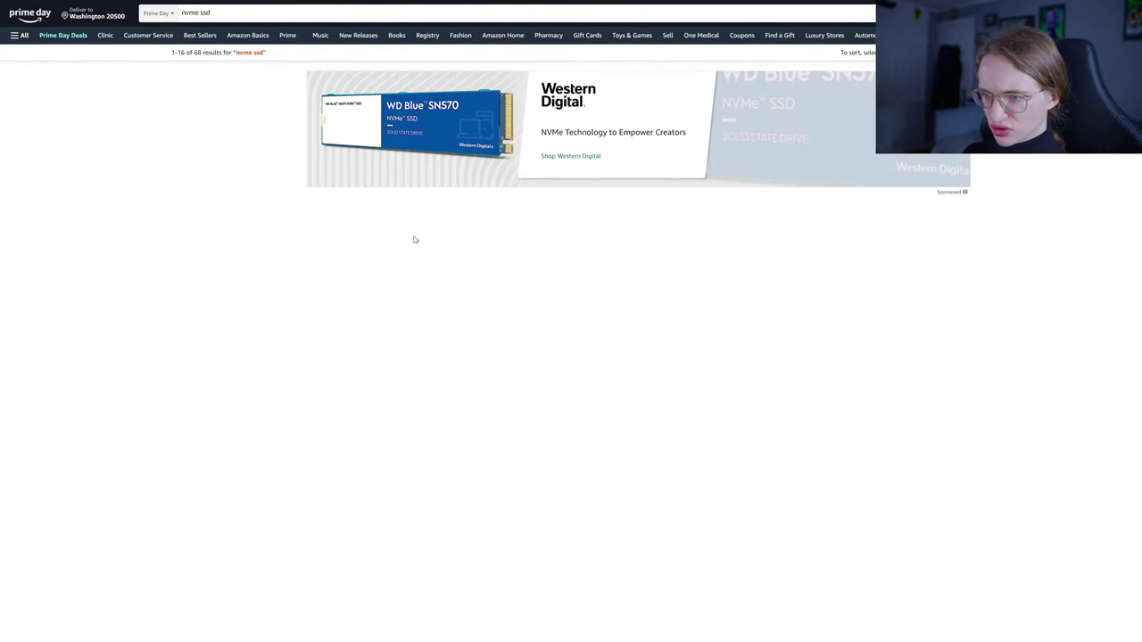
scroll(357, 329, down, 2)
scroll(357, 328, down, 5)
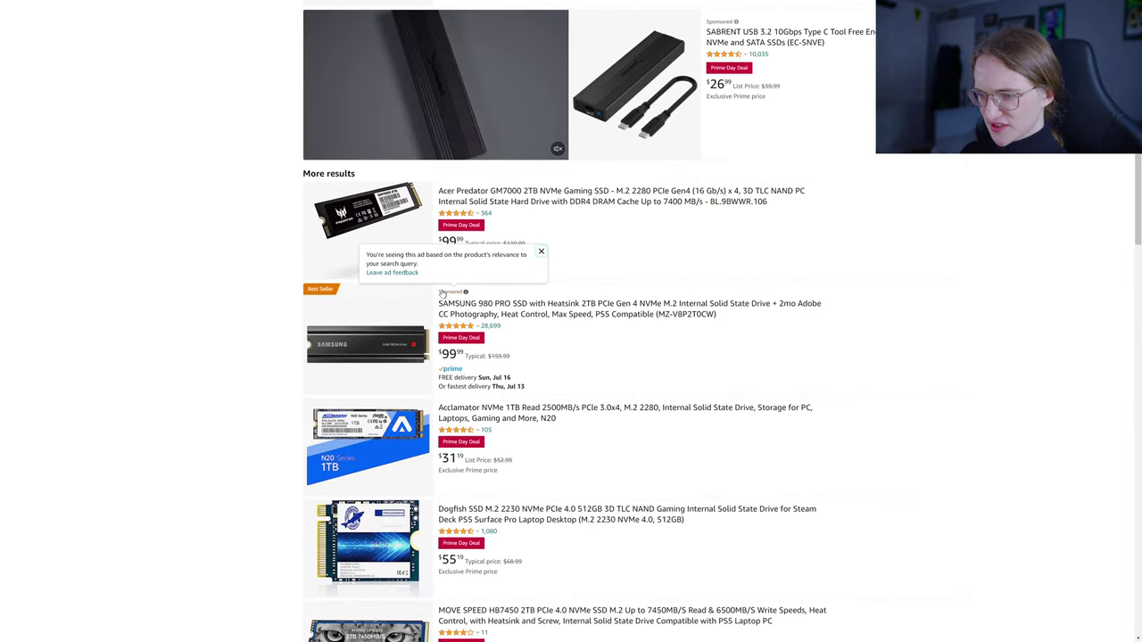
scroll(337, 285, down, 2)
scroll(337, 285, down, 3)
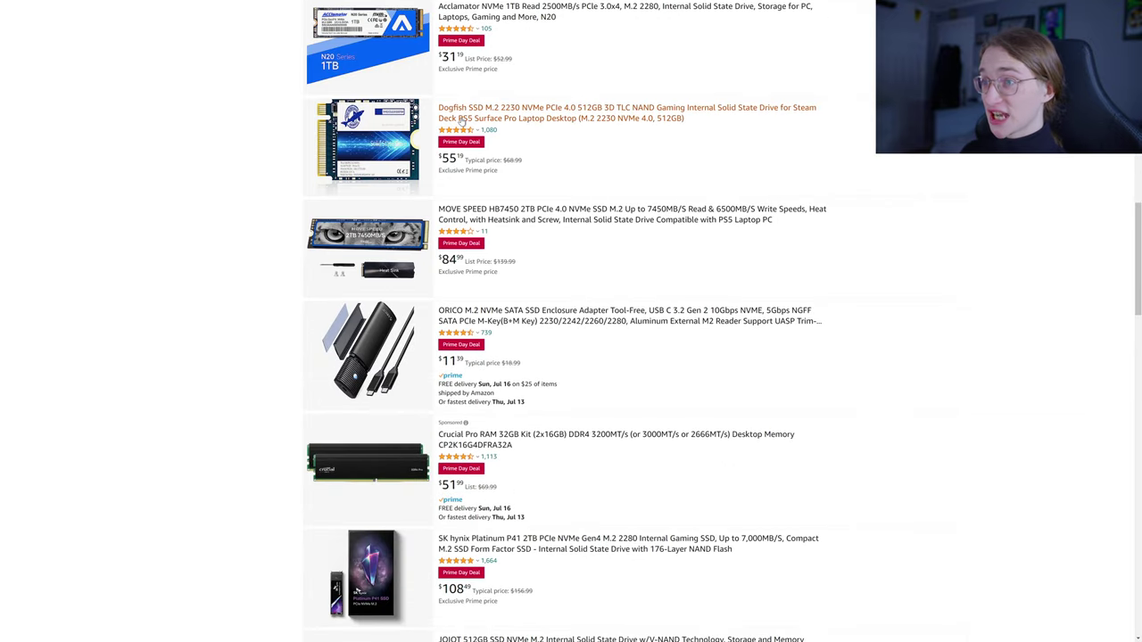
scroll(173, 354, down, 3)
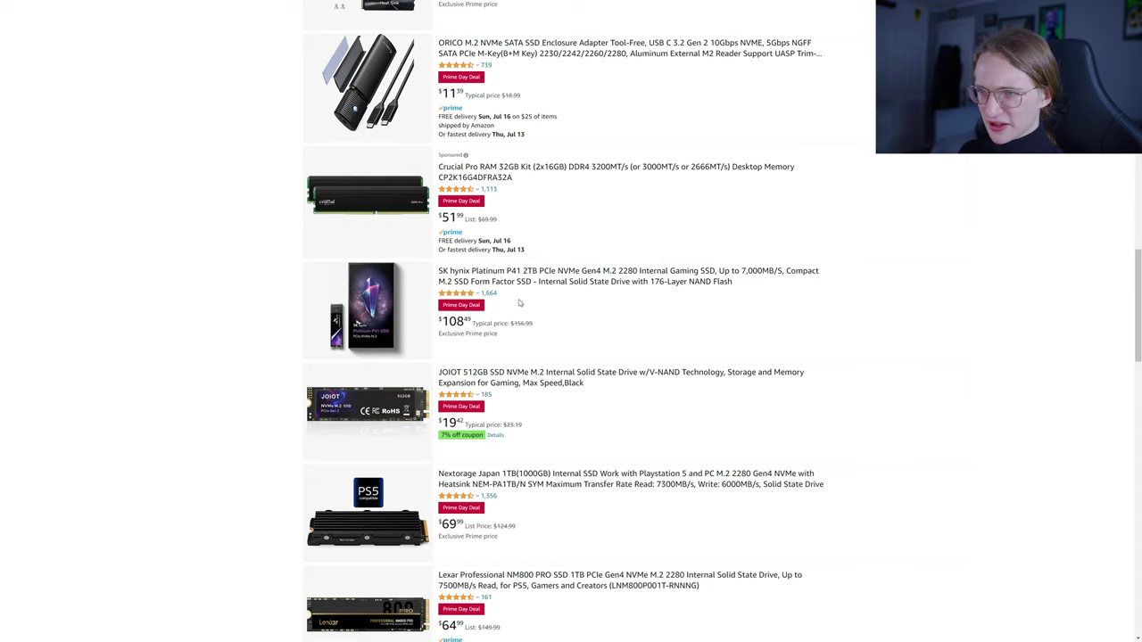
scroll(522, 305, up, 8)
scroll(541, 405, up, 6)
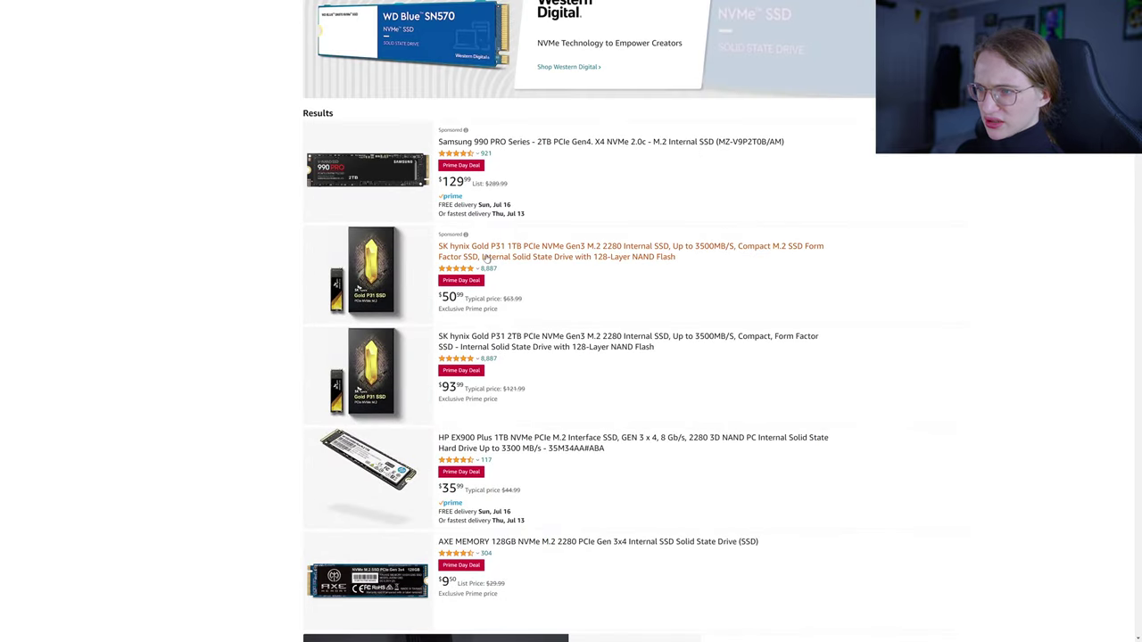
Step: Check the remaining Prime Day NVMe SSD deals down to the end of the first results page
scroll(488, 258, down, 15)
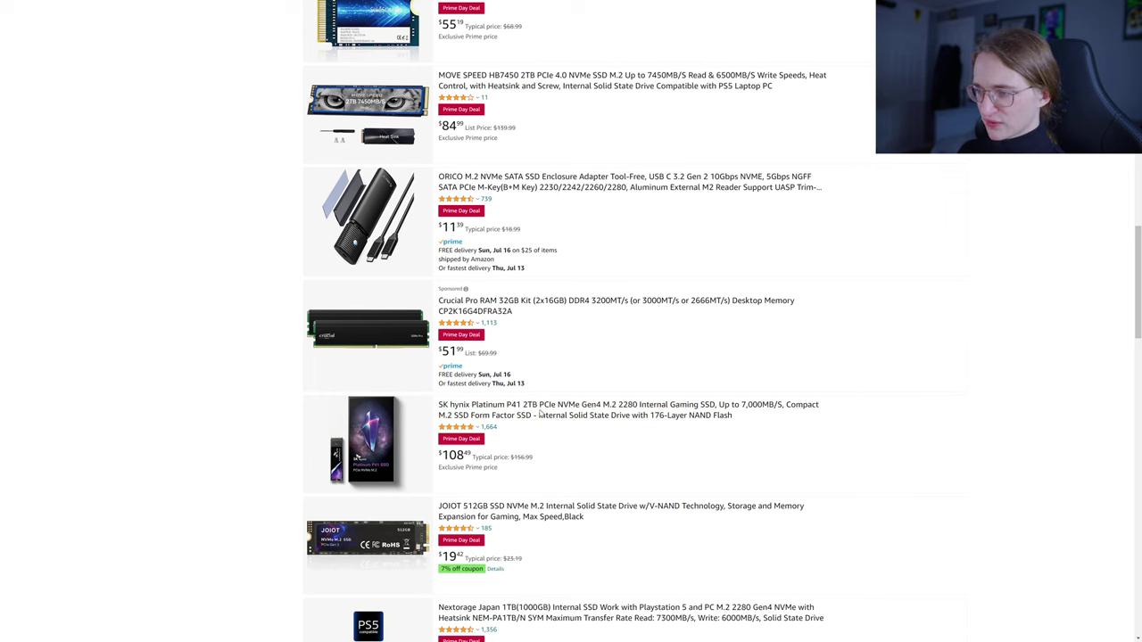
scroll(537, 413, down, 1)
scroll(540, 414, down, 3)
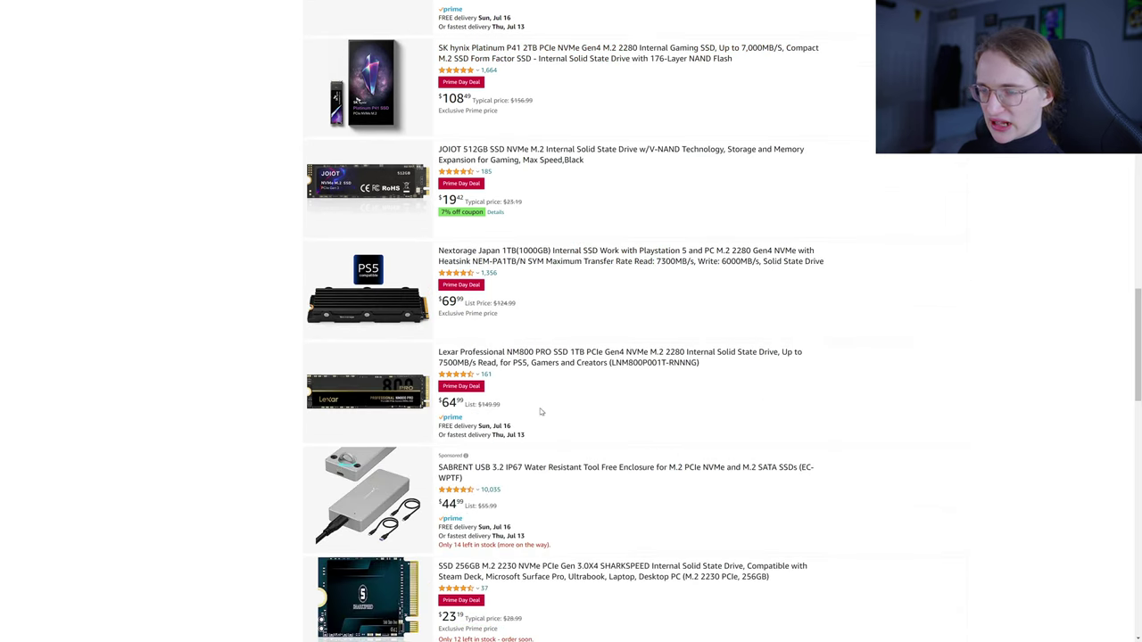
scroll(540, 412, down, 1)
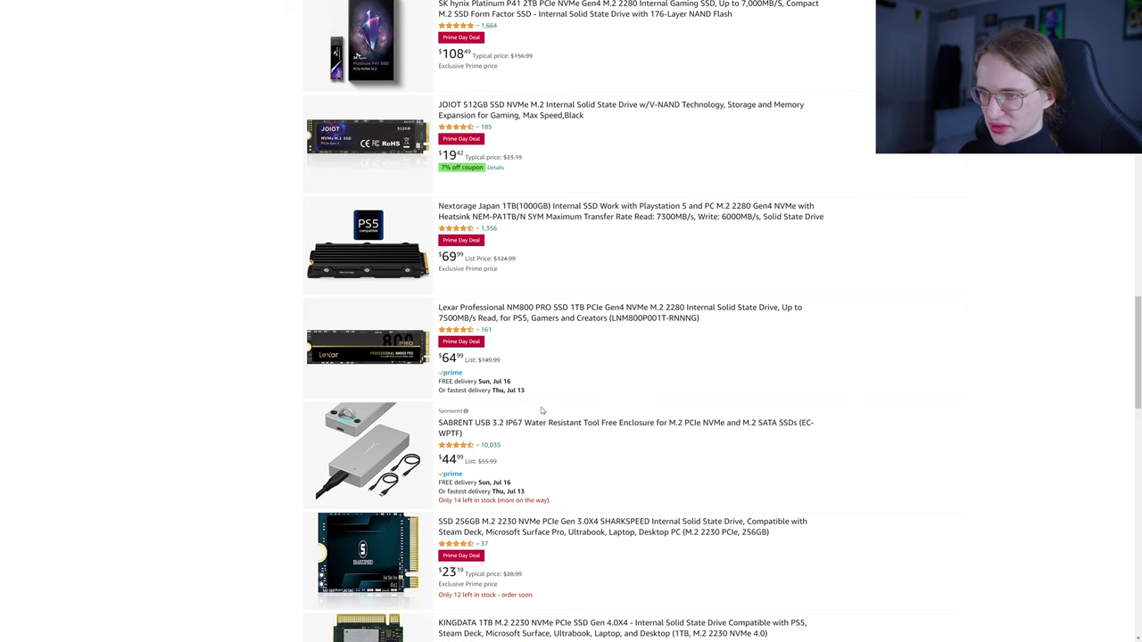
scroll(540, 411, down, 6)
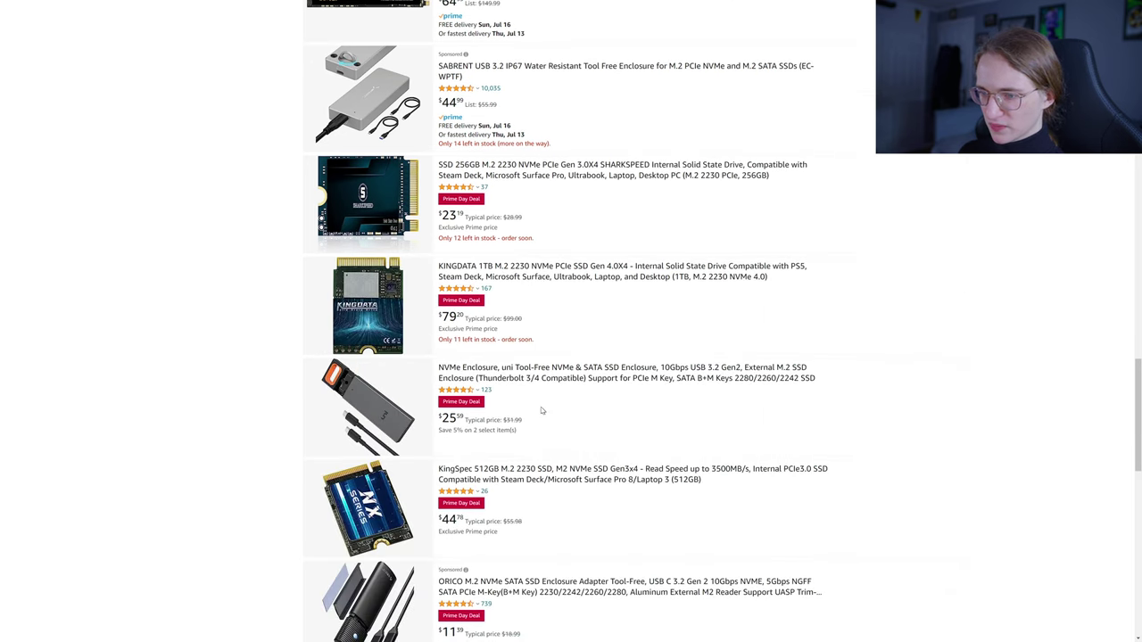
scroll(541, 410, down, 3)
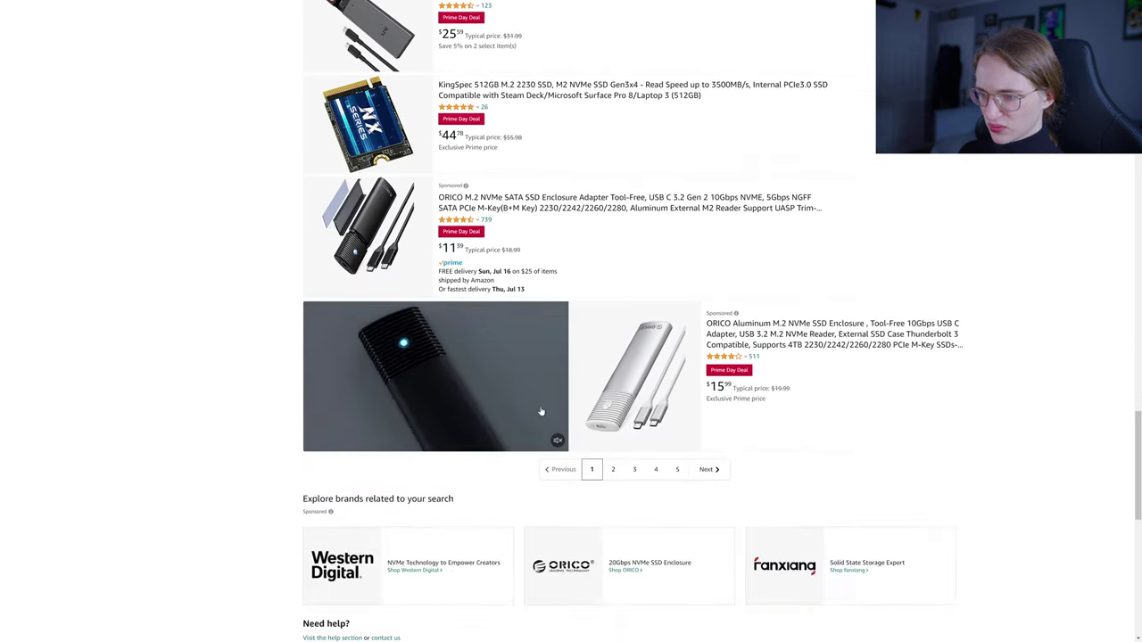
Step: Open page 2 of the NVMe SSD deals and compare the drives, including the WD_BLACK 4TB SN850X and the Crucial models
click(614, 364)
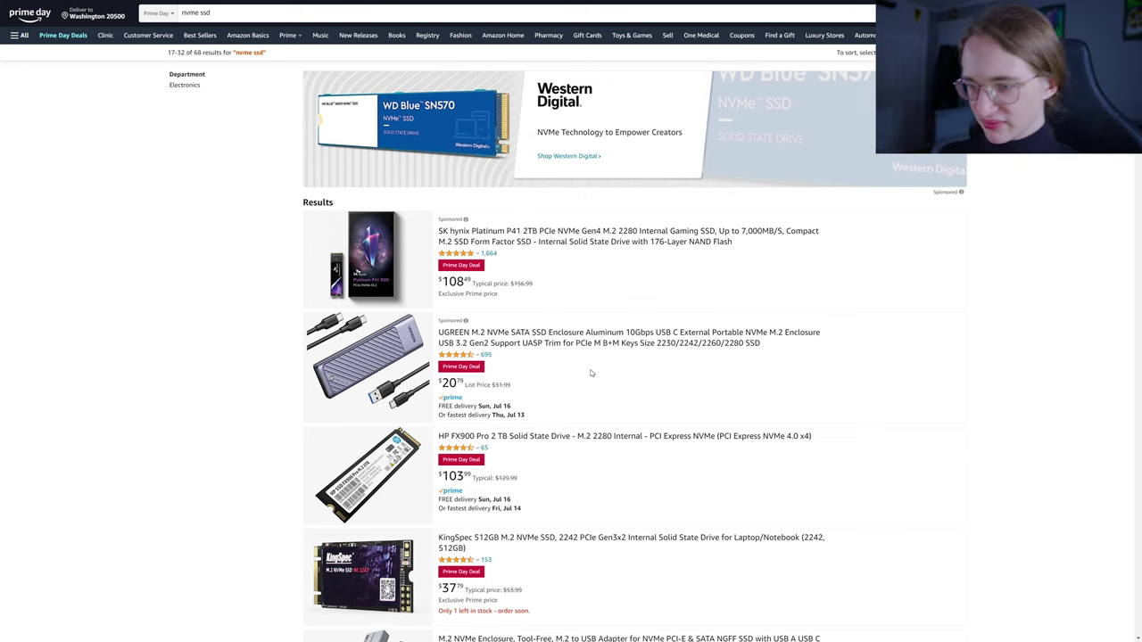
scroll(546, 356, down, 2)
scroll(553, 294, down, 7)
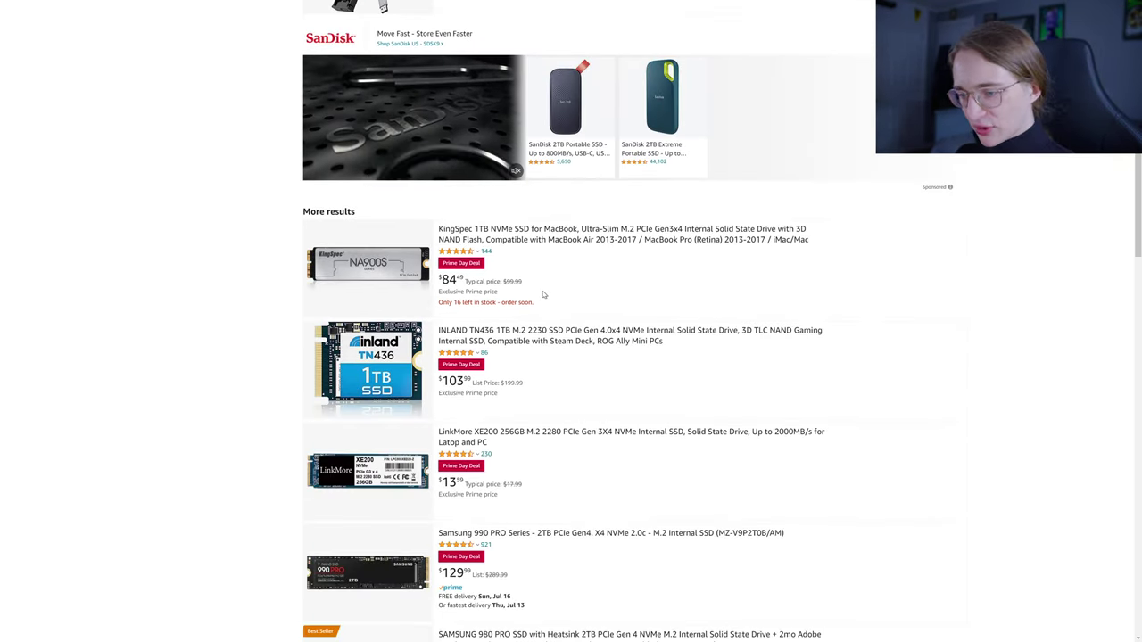
scroll(542, 297, down, 1)
scroll(541, 298, down, 9)
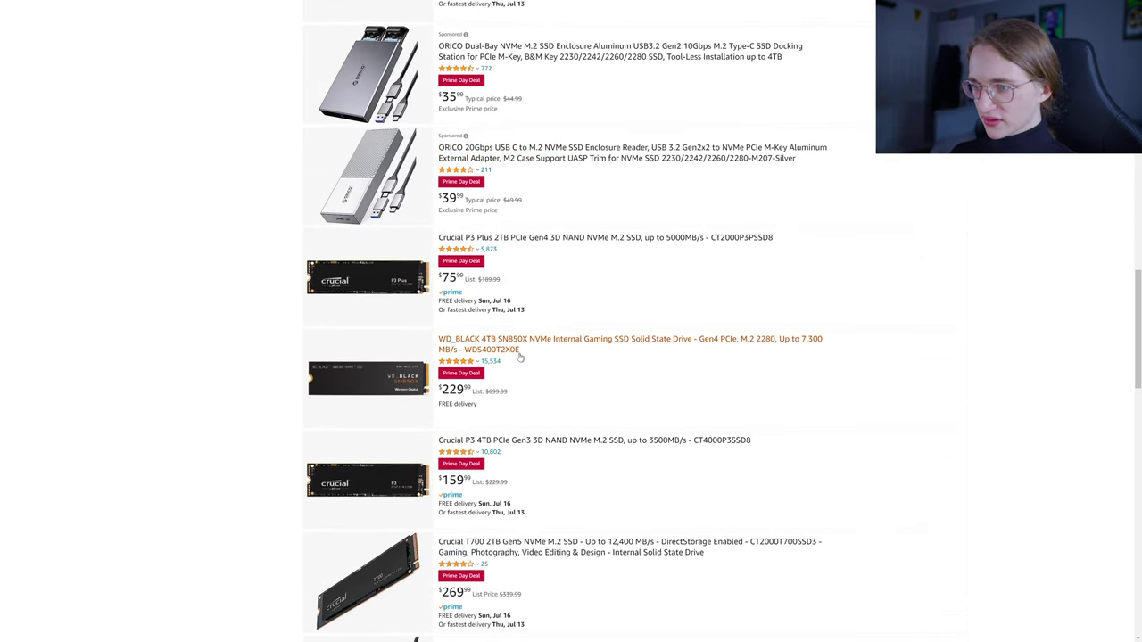
click(504, 340)
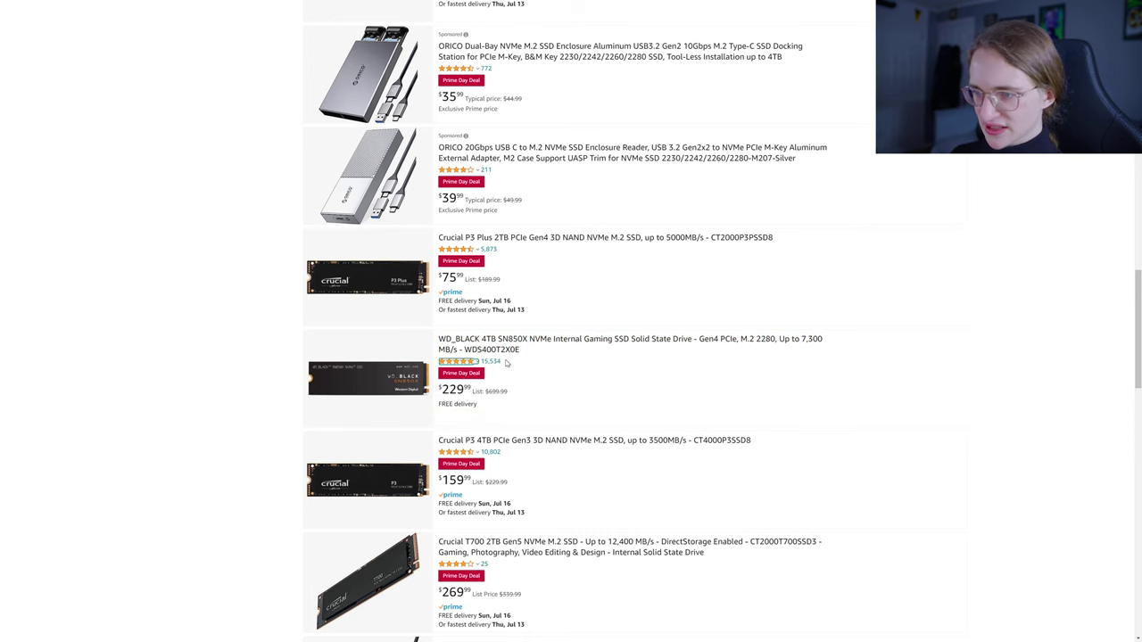
scroll(506, 348, down, 3)
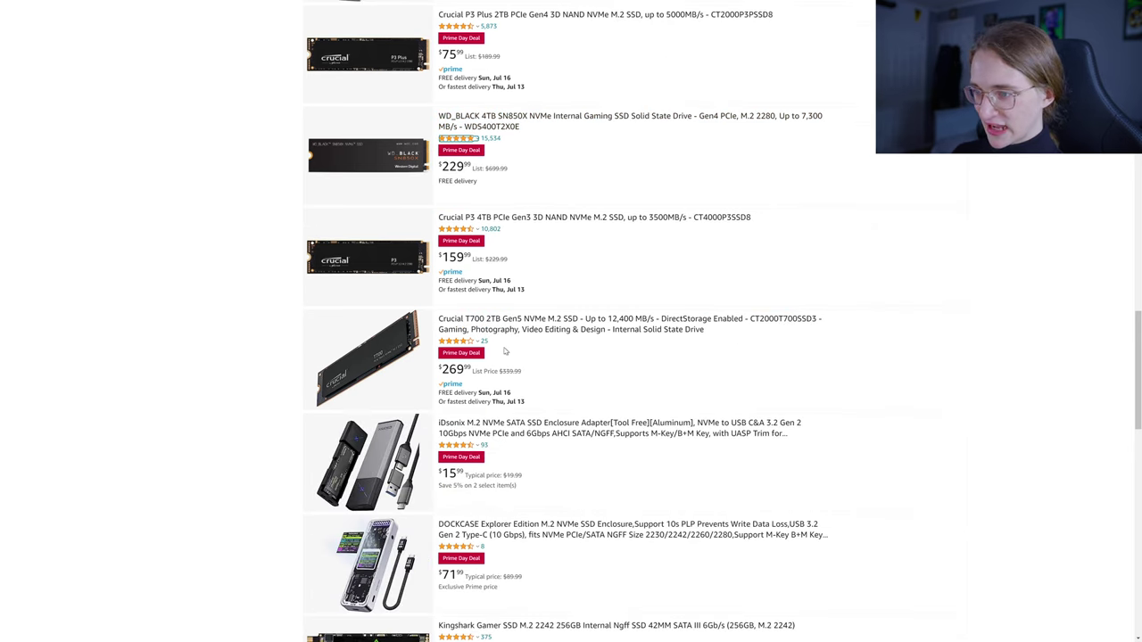
scroll(505, 351, down, 5)
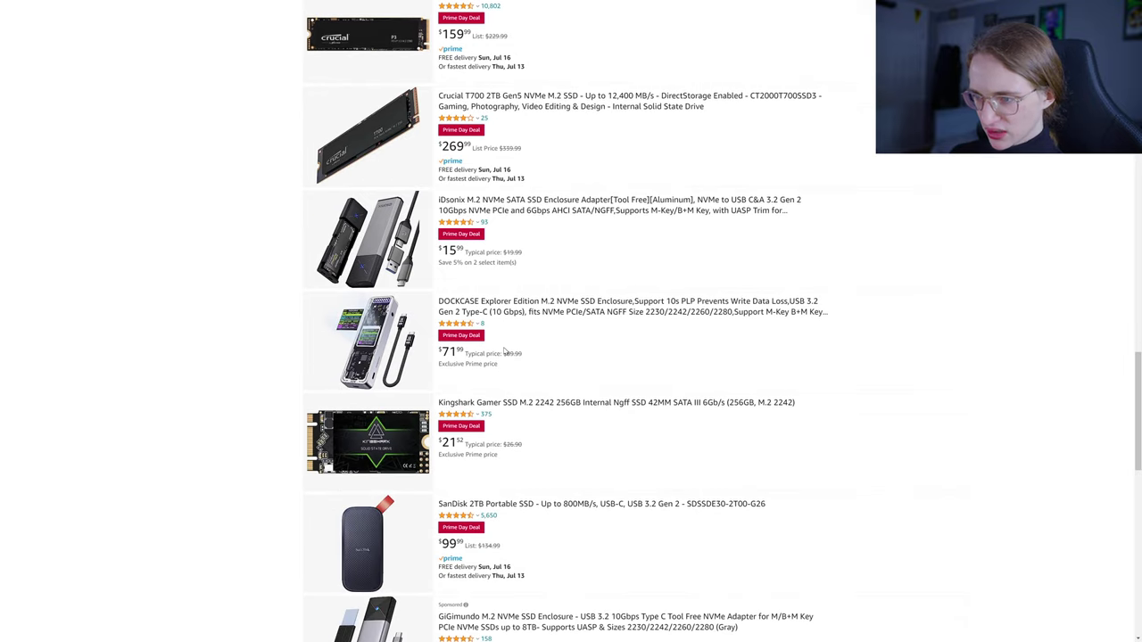
scroll(507, 426, up, 10)
scroll(506, 427, up, 15)
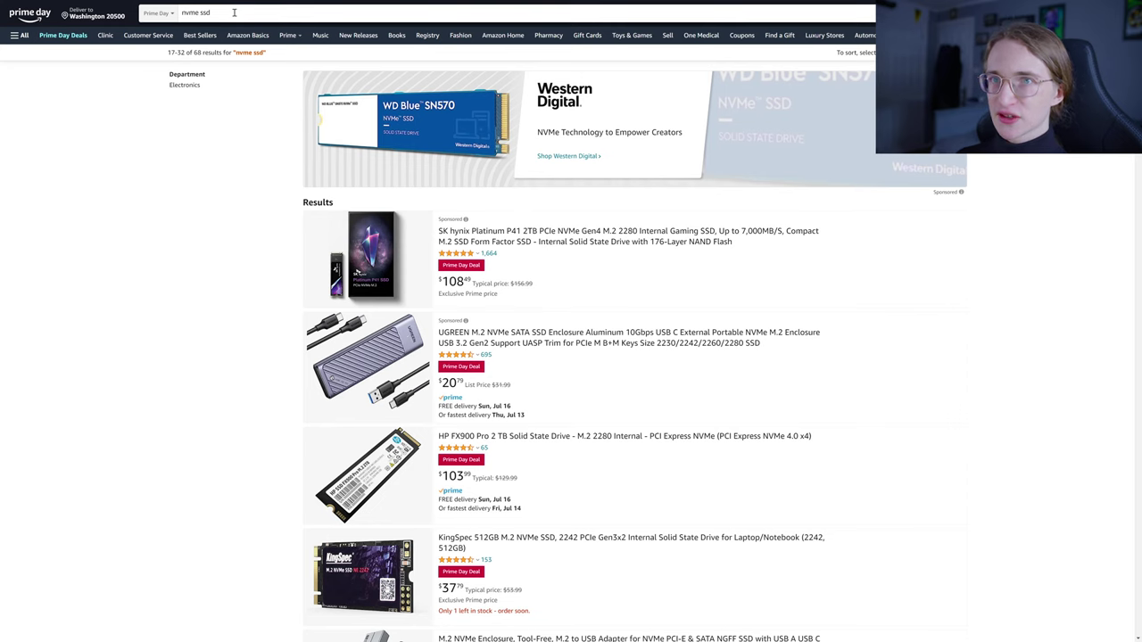
Step: Search the Prime Day category for "am4 motherboard" and open the GIGABYTE B550M AORUS Elite listing
click(179, 12)
text(am4 motherboard)
key(Return)
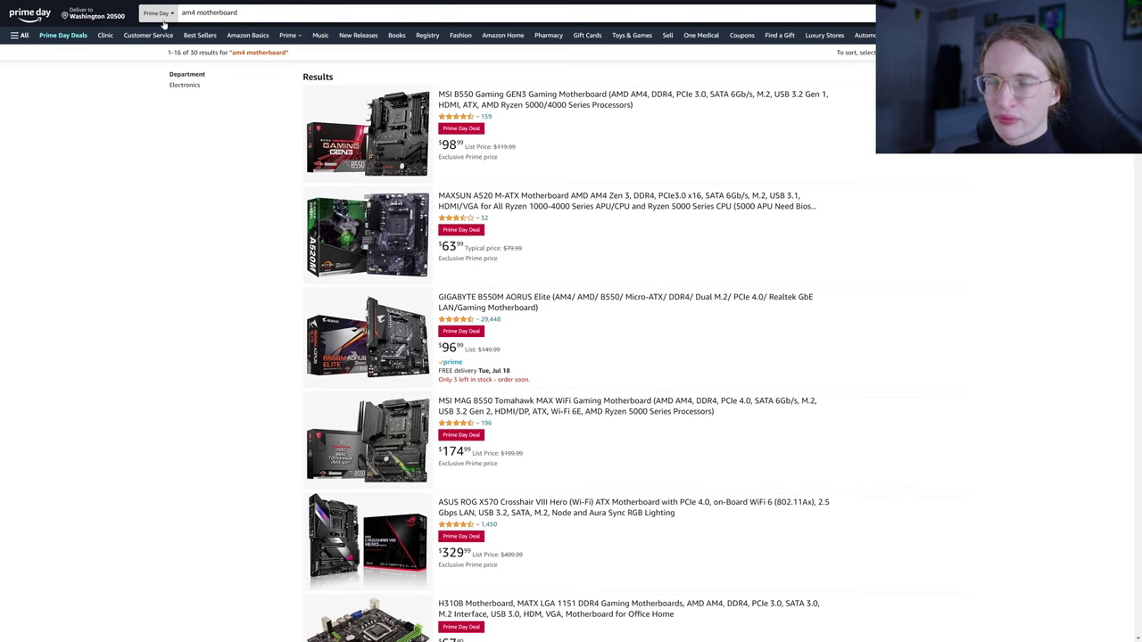
click(581, 302)
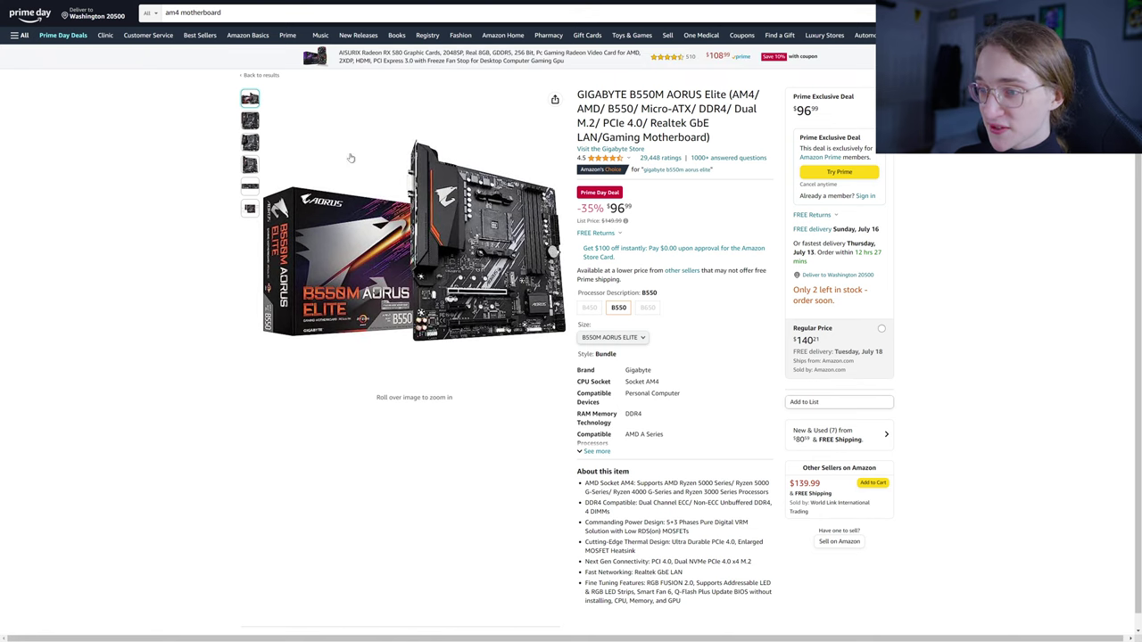
Step: Copy the name GIGABYTE B550M AORUS Elite from its listing into the Motherboard row in Excel and set its price to 97
mouse_move(346, 208)
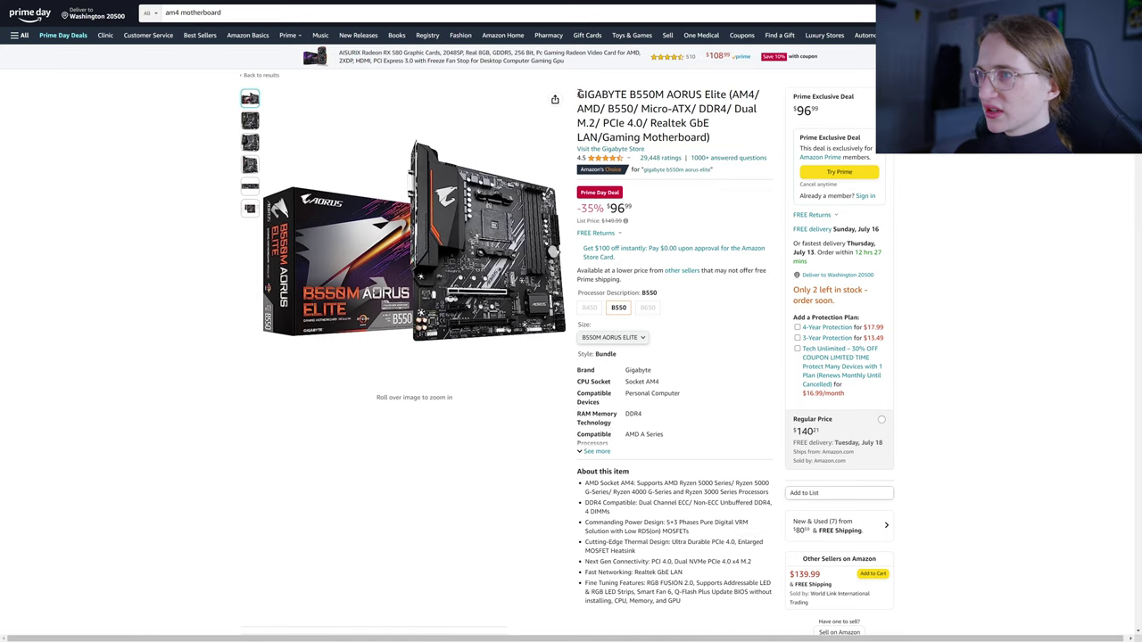
drag(577, 95, 727, 94)
key(ctrl+c)
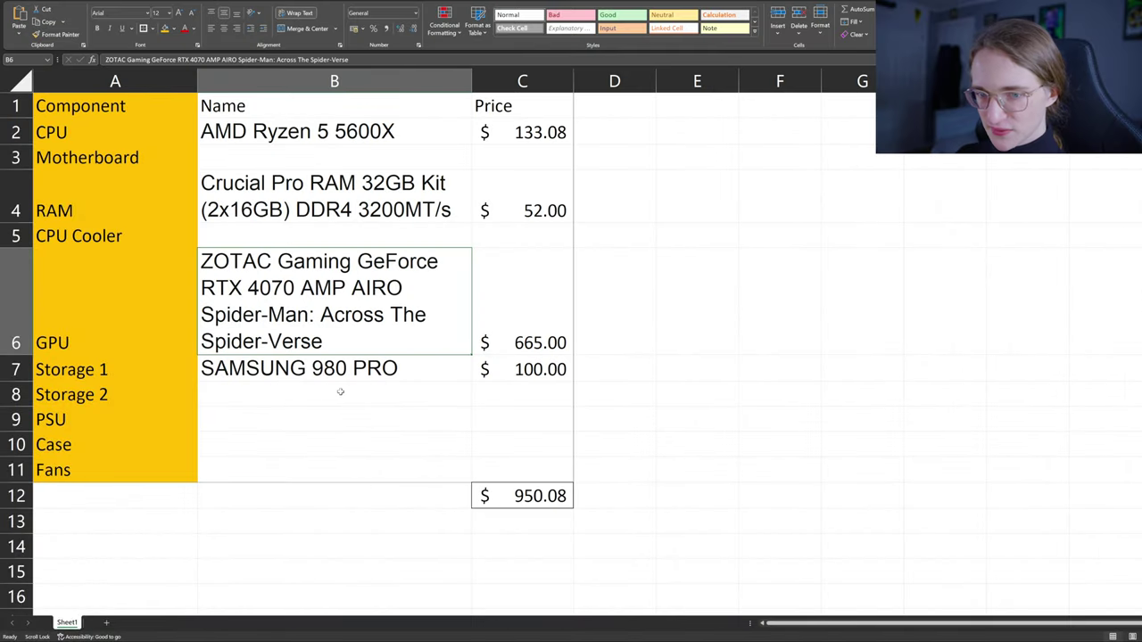
click(273, 157)
key(ctrl+v)
click(520, 159)
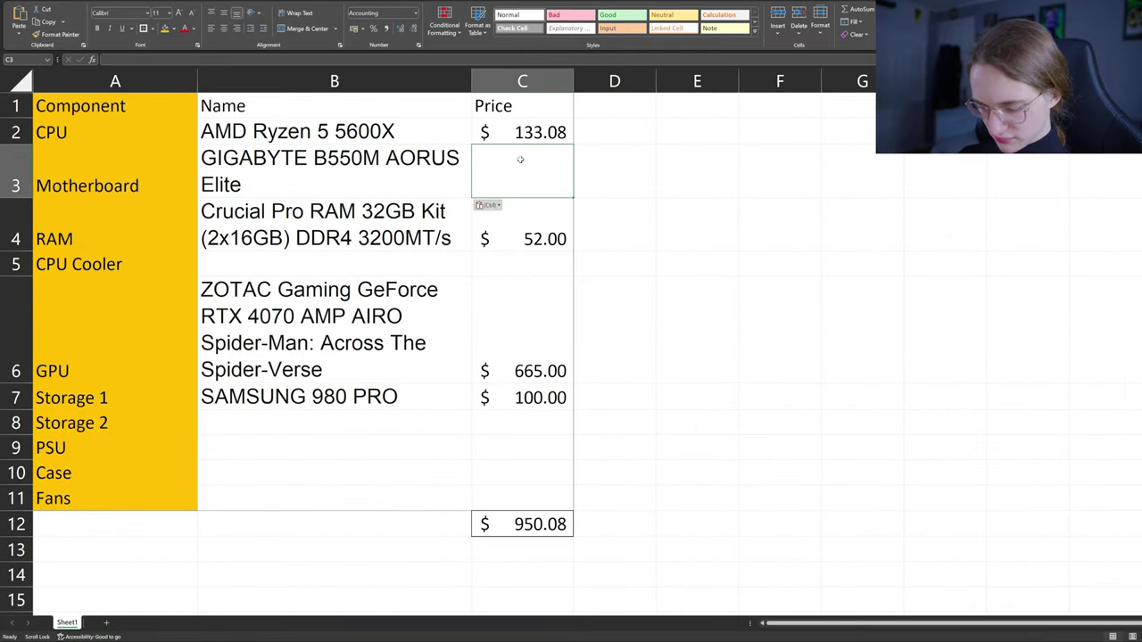
text(97)
key(Return)
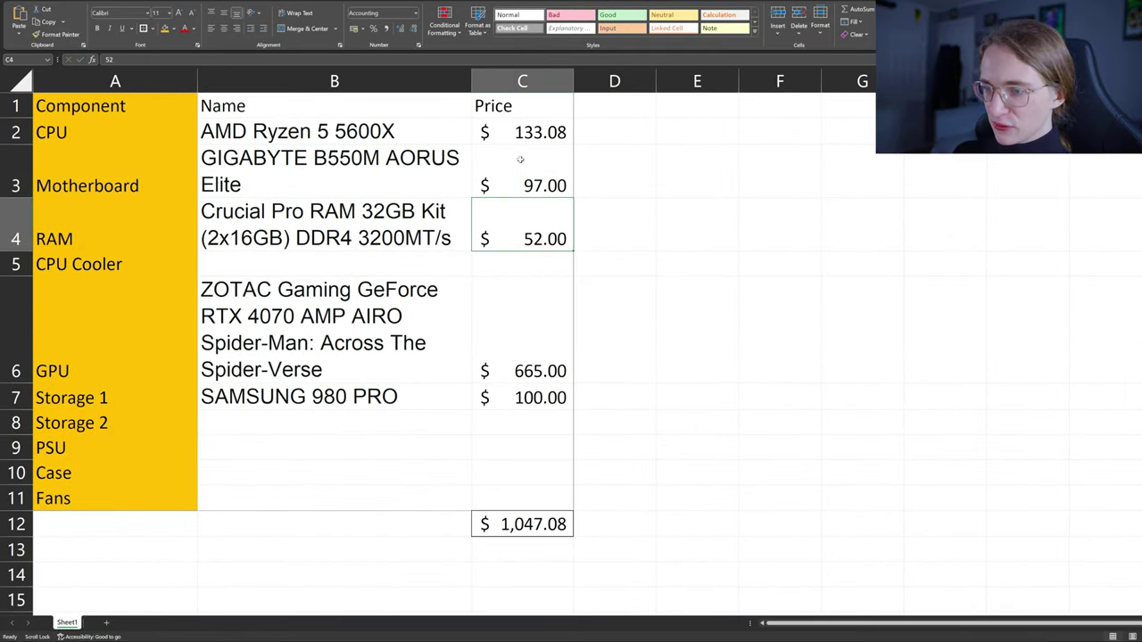
scroll(520, 159, down, 3)
scroll(525, 297, up, 3)
click(438, 425)
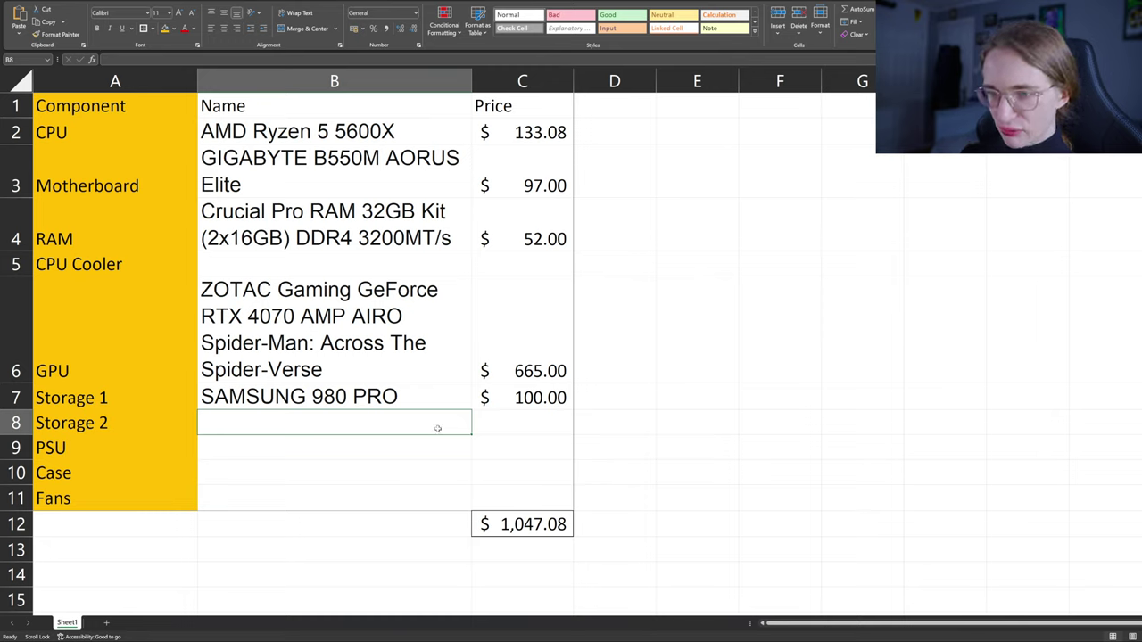
Step: Enter MSI MPG A850G PCIE 5 & ATX 3.0 as the PSU in Excel and set its price to 130
click(268, 439)
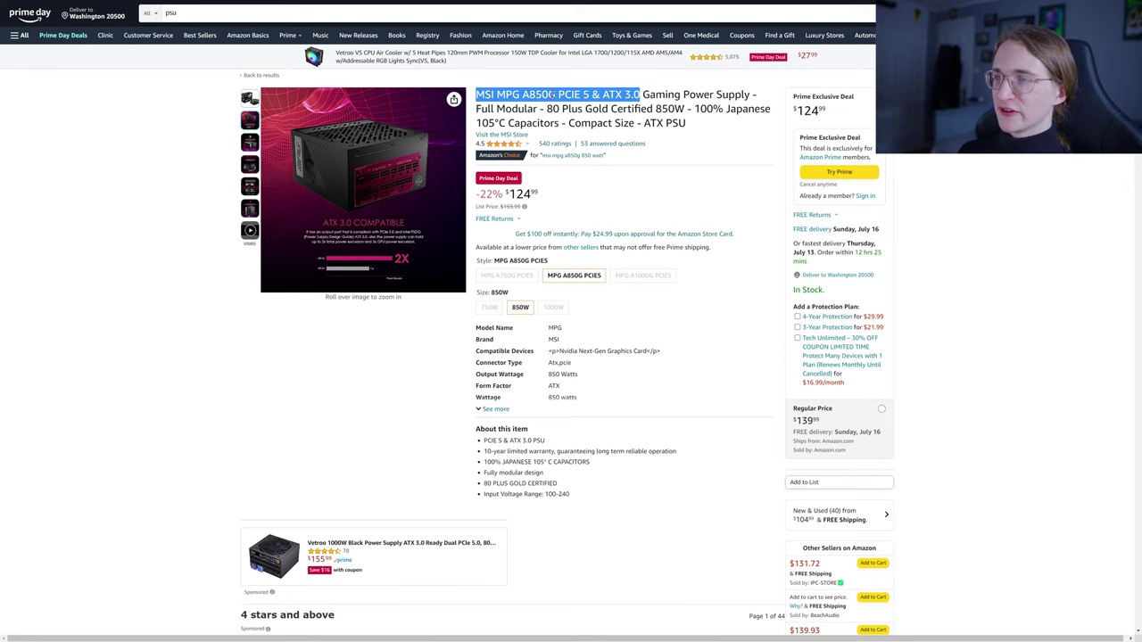
mouse_move(252, 100)
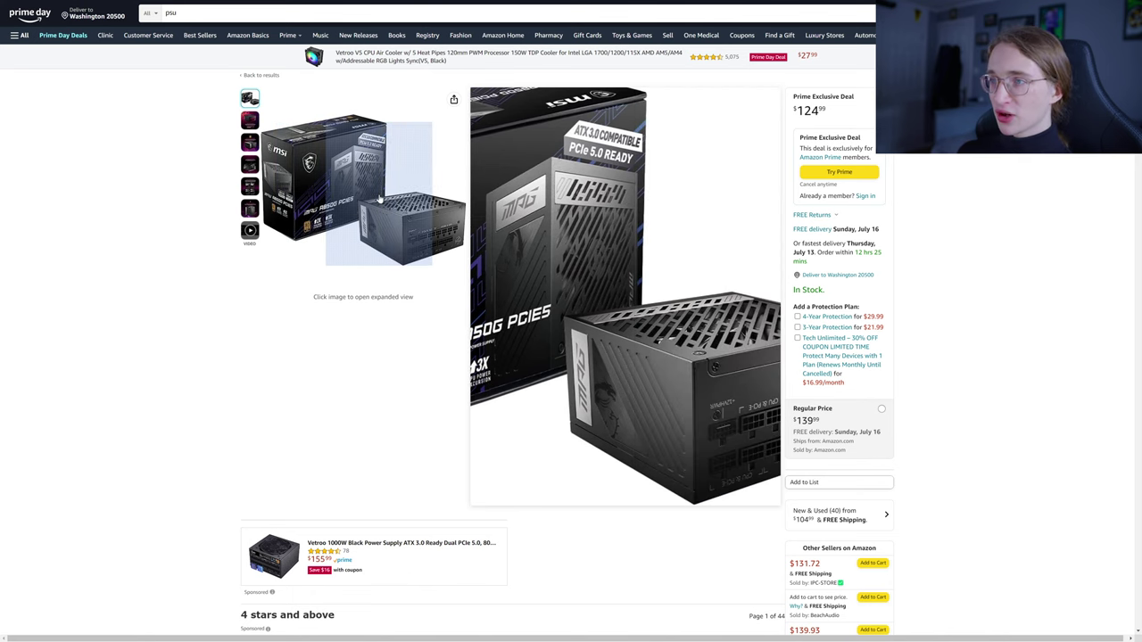
mouse_move(252, 145)
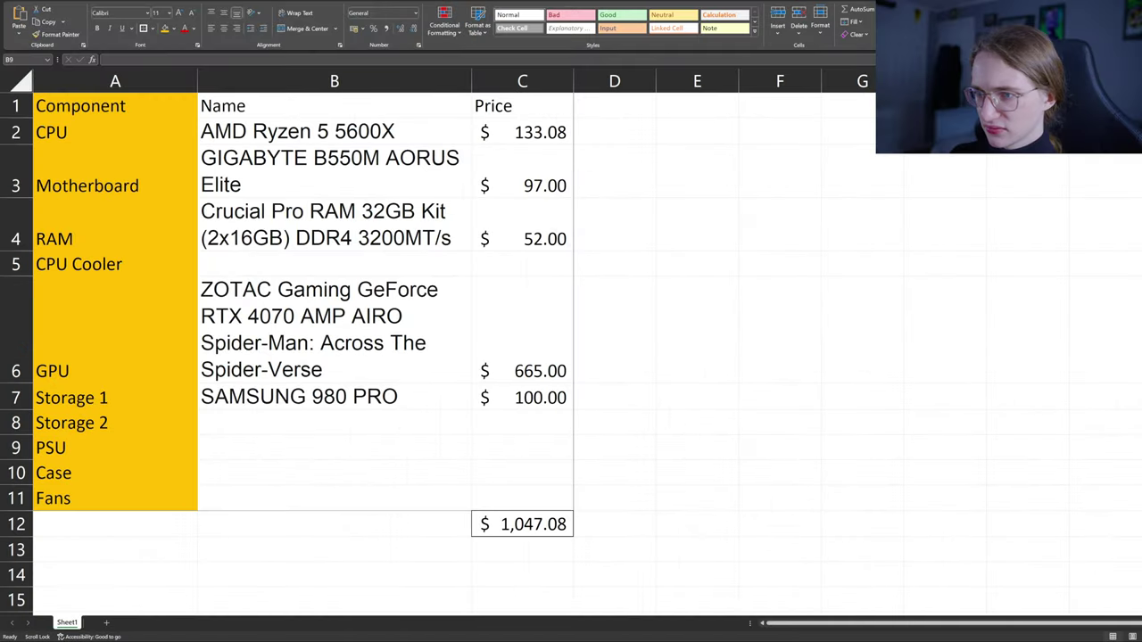
text(MSI MPG A850G PCIE 5 & ATX 3.0)
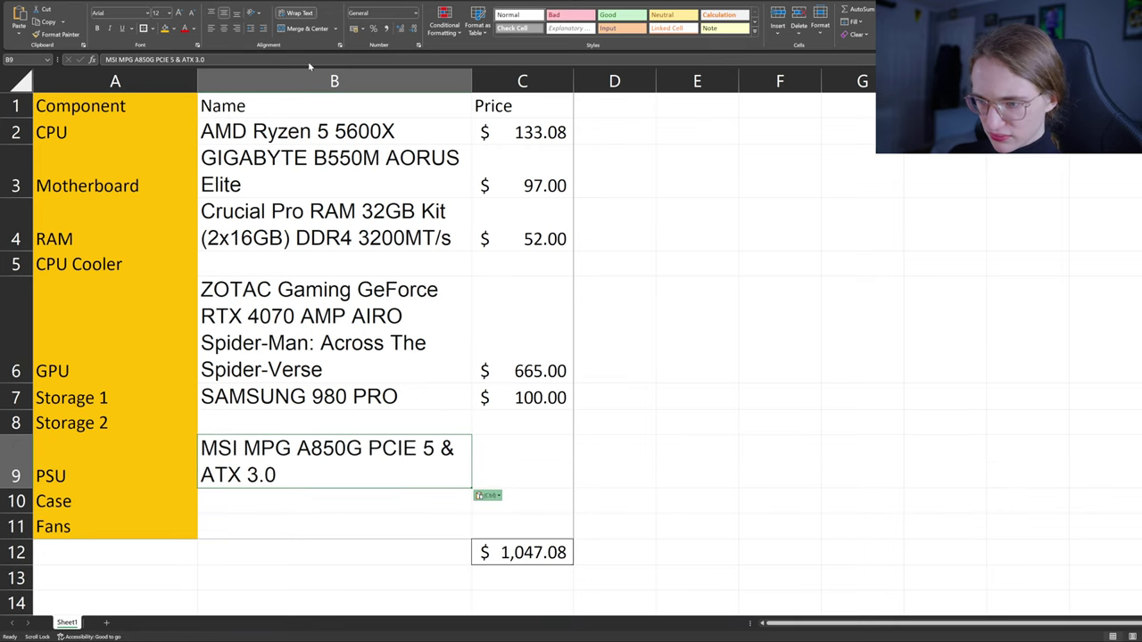
text(130)
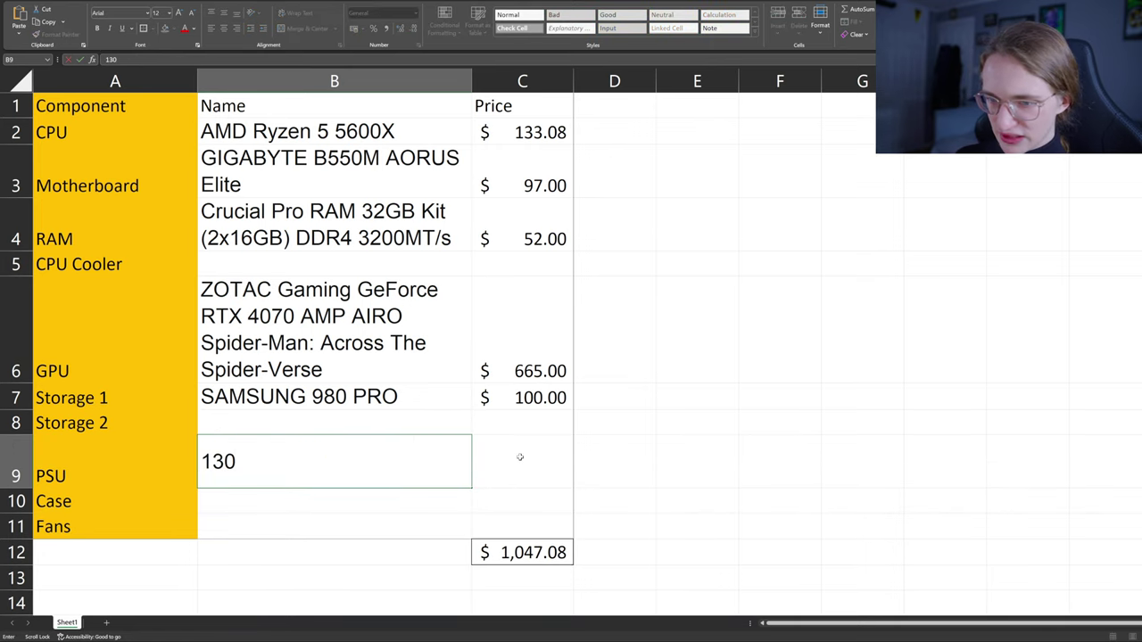
key(ctrl+z)
click(520, 457)
text(130)
key(Return)
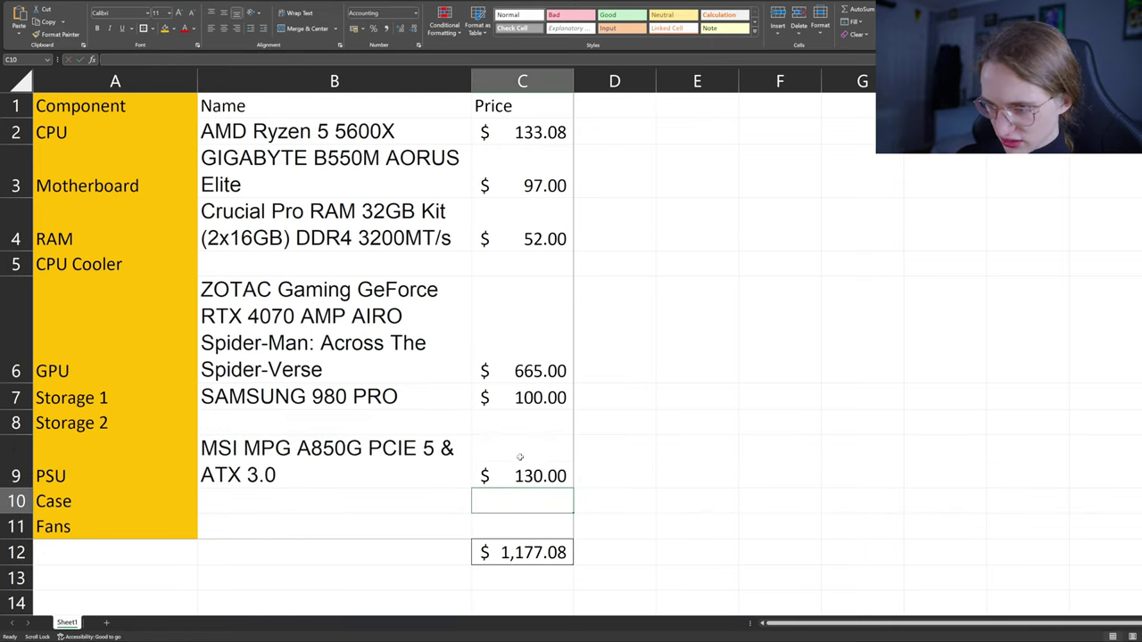
scroll(520, 457, down, 1)
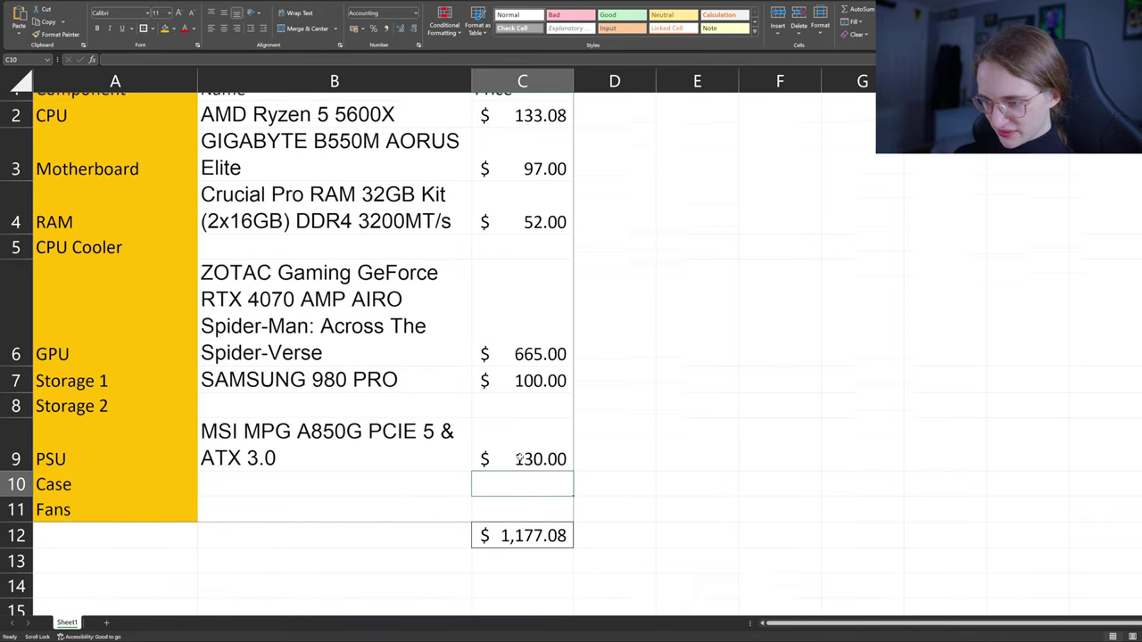
scroll(519, 457, up, 1)
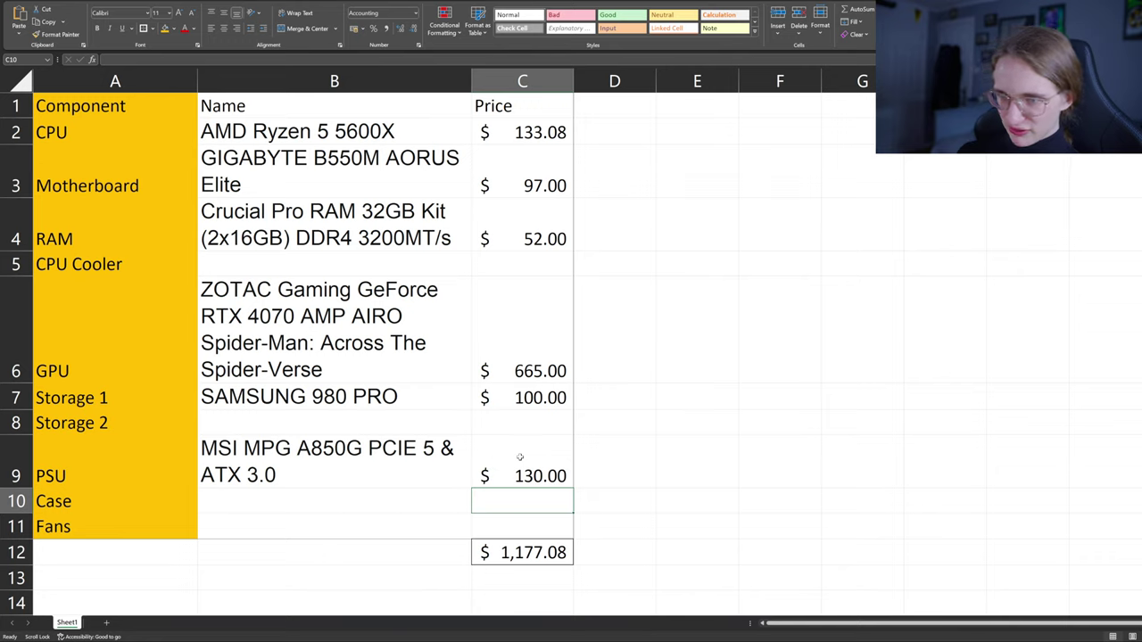
Step: Clear the MSI power supply's name and price from the PSU row
click(515, 457)
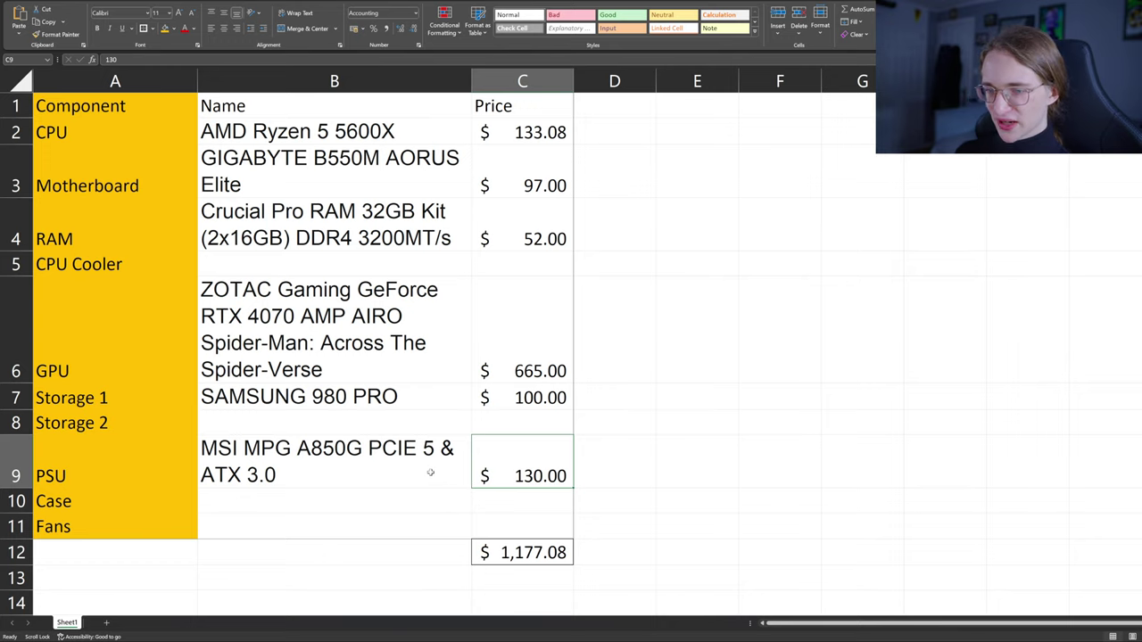
drag(430, 473, 510, 472)
key(Delete)
click(538, 452)
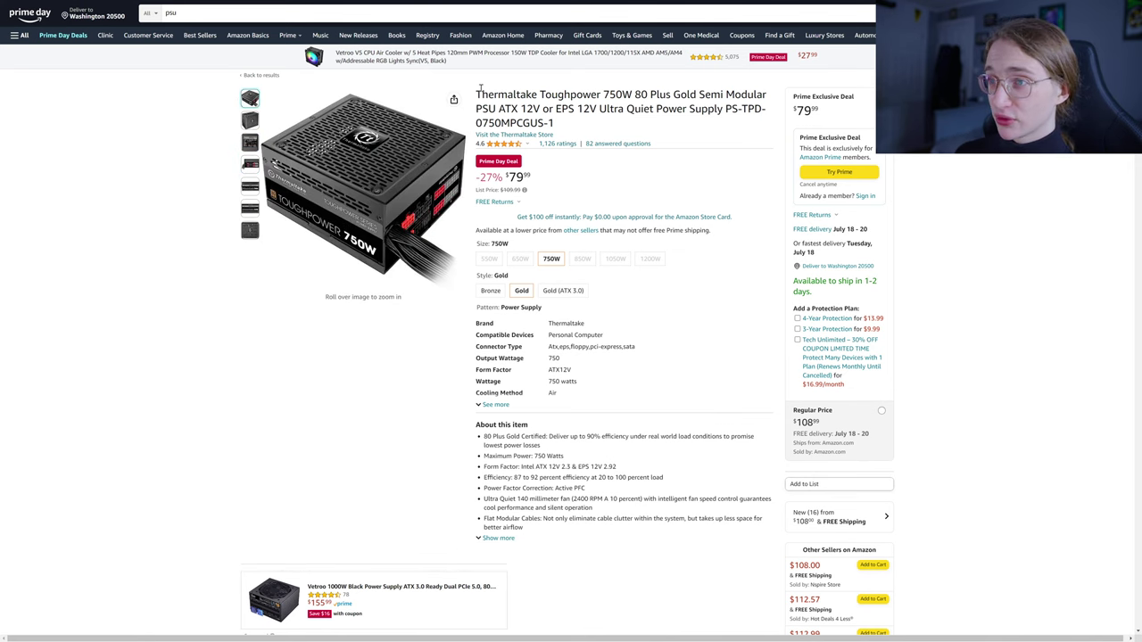
Step: Copy the name Thermaltake Toughpower 750W from its Amazon listing into the PSU row in Excel and set its price to 80
drag(476, 94, 634, 85)
key(ctrl+c)
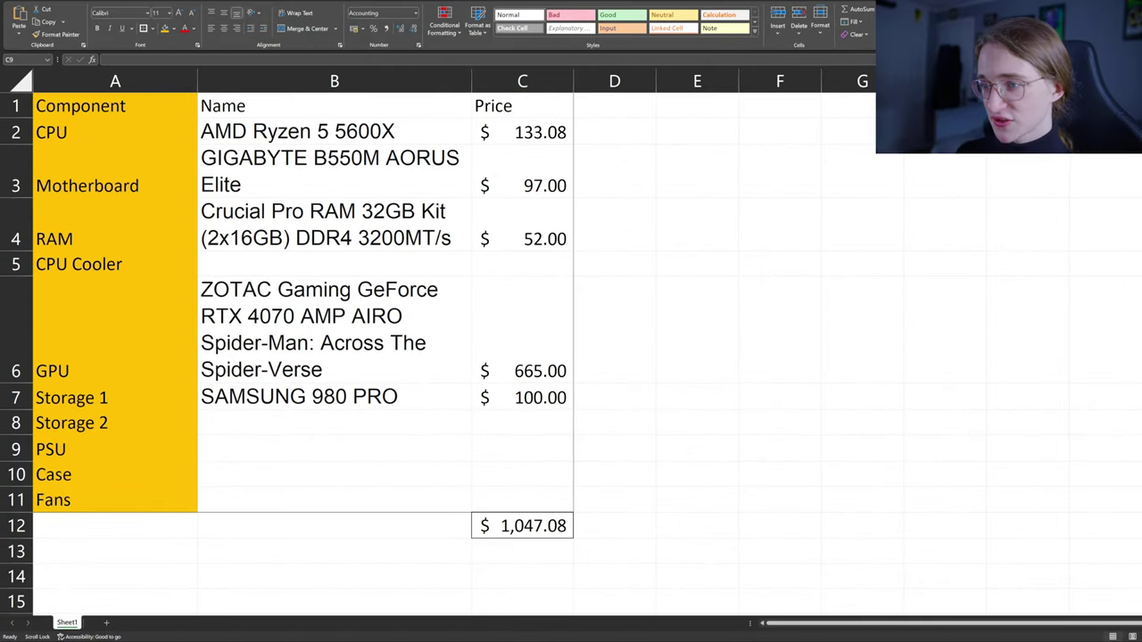
click(306, 449)
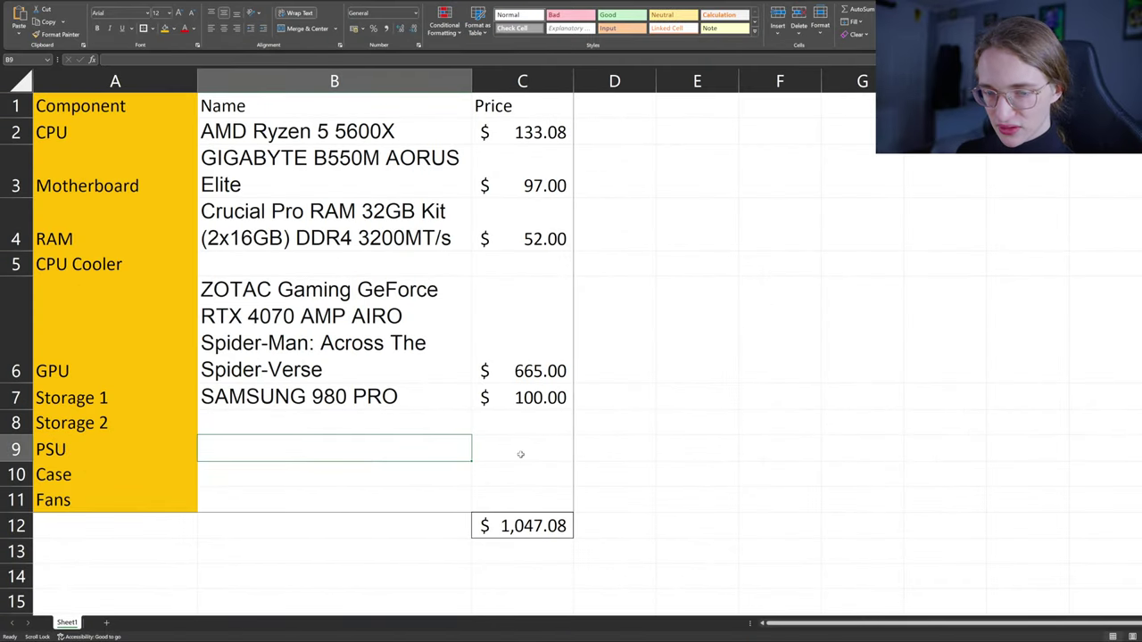
key(ctrl+v)
click(522, 455)
text(80)
key(Return)
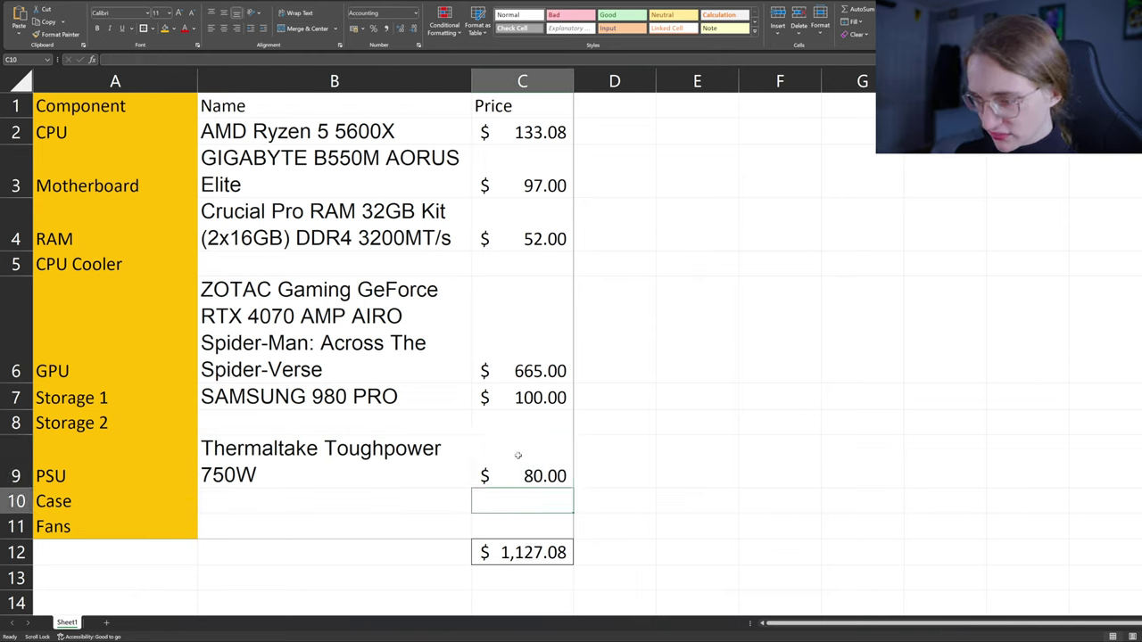
click(441, 503)
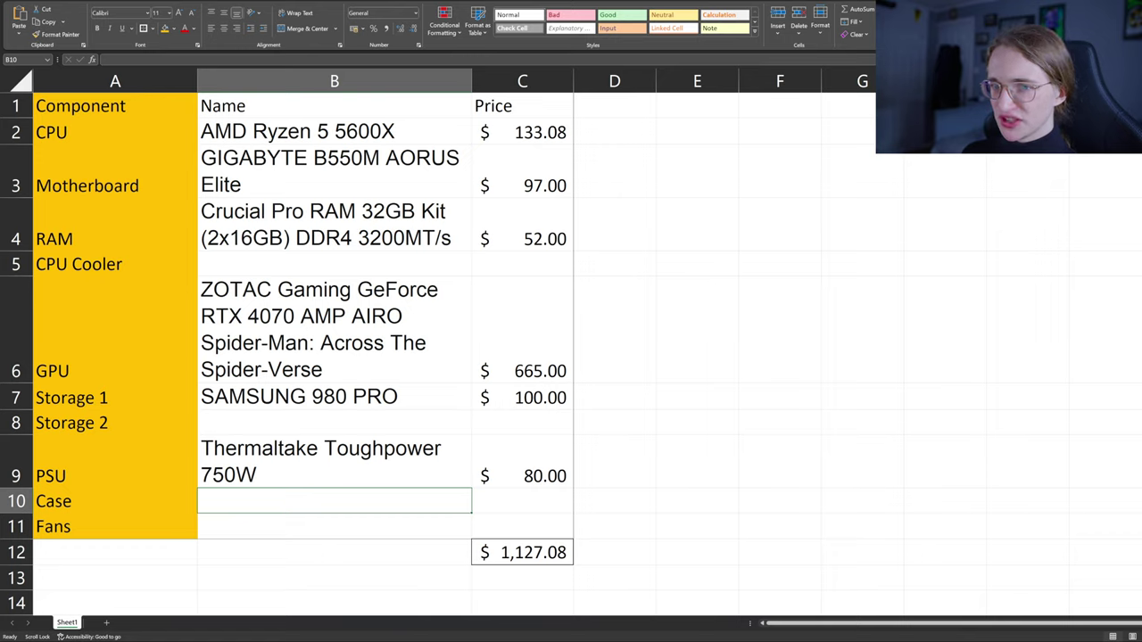
Step: Enter AMD Wraith Stealth as the CPU Cooler and set its price to 0
click(256, 270)
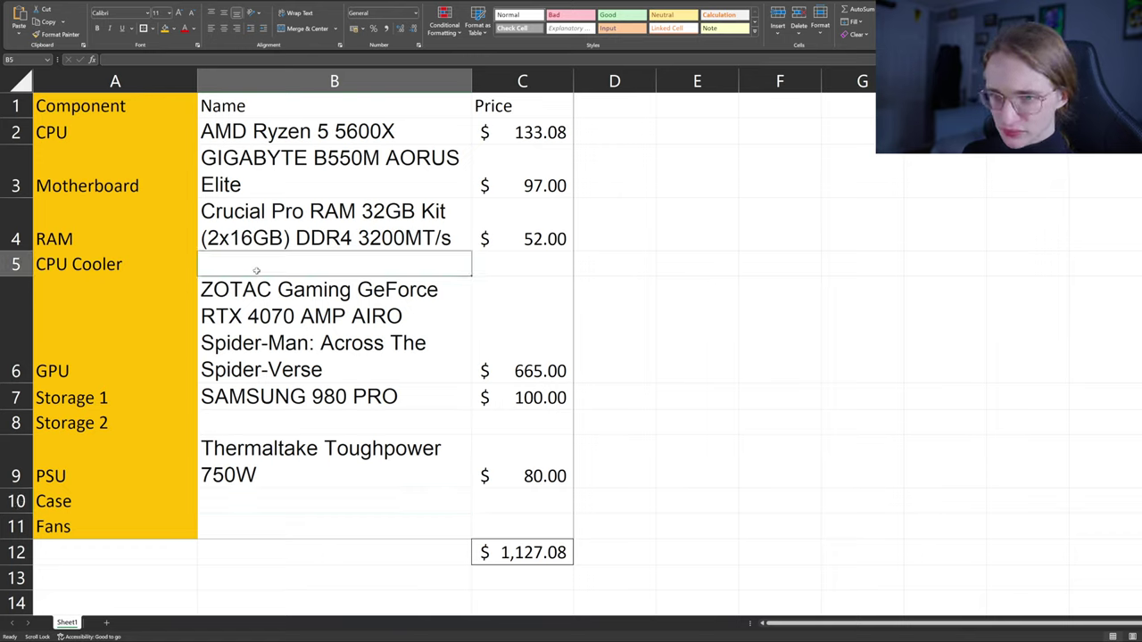
text(A)
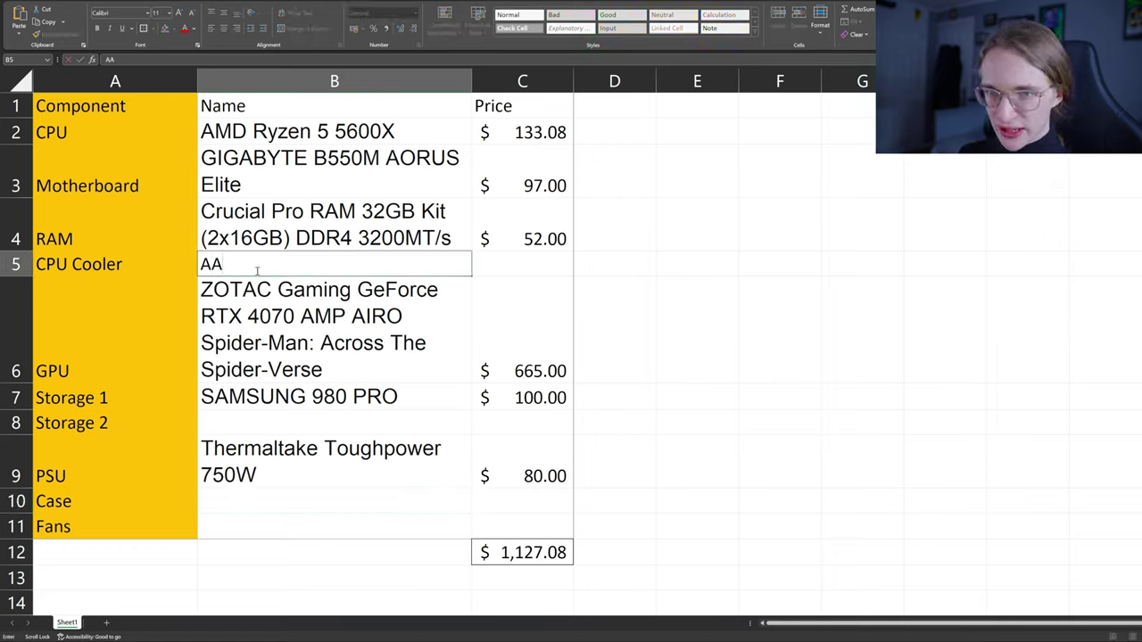
text(MD Wraith S)
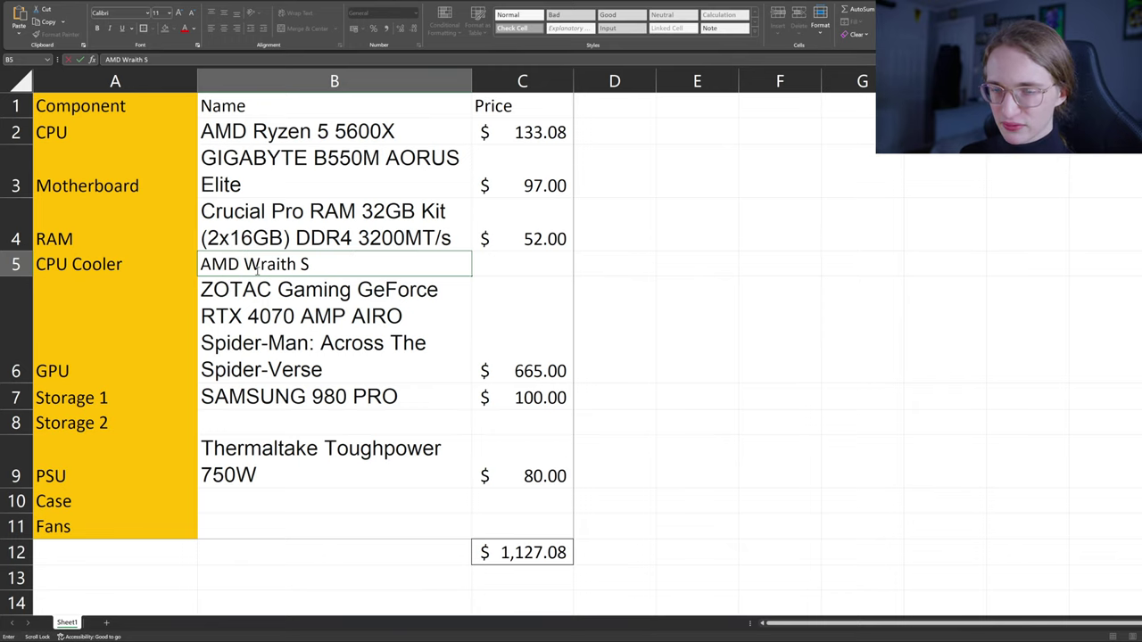
key(BackSpace)
text(Stealth)
scroll(256, 271, right, 1)
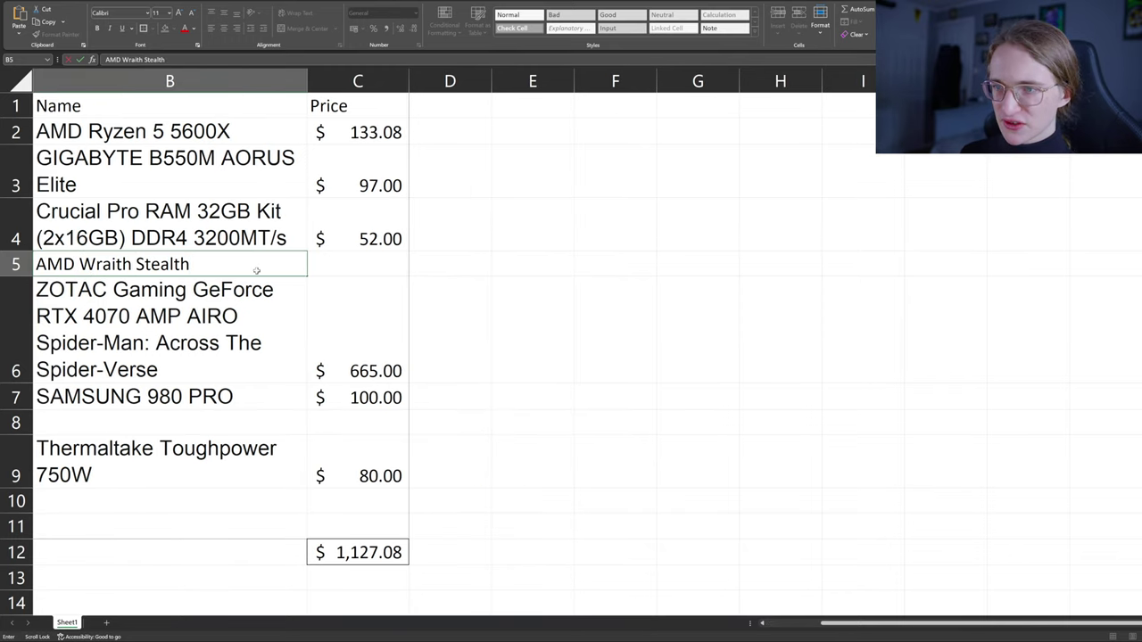
scroll(622, 331, left, 1)
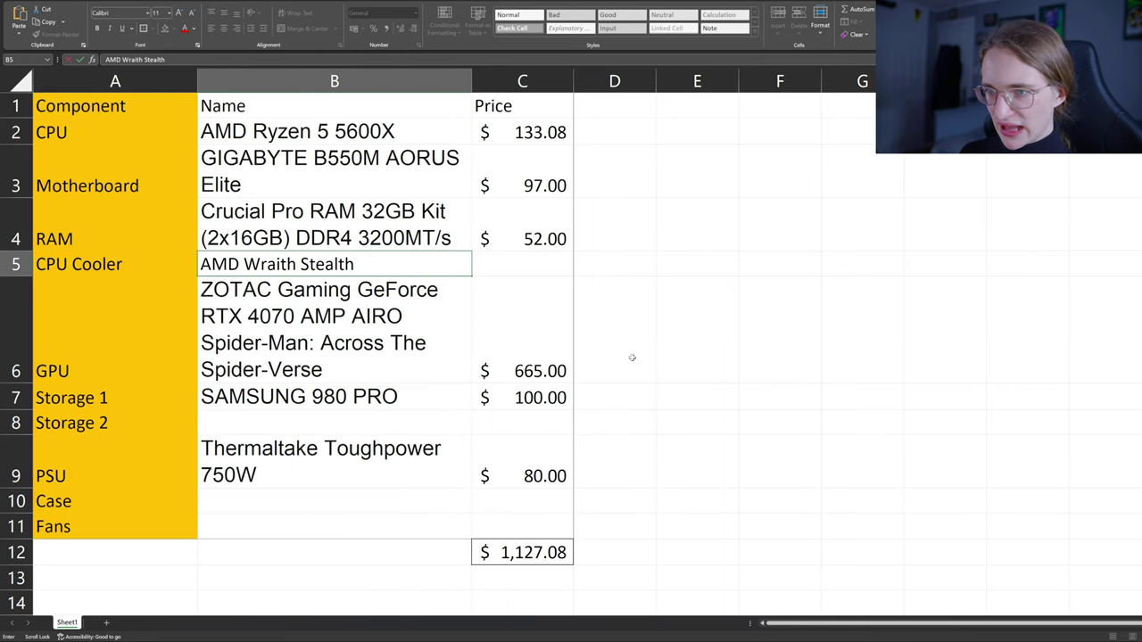
click(558, 274)
text(0)
key(Return)
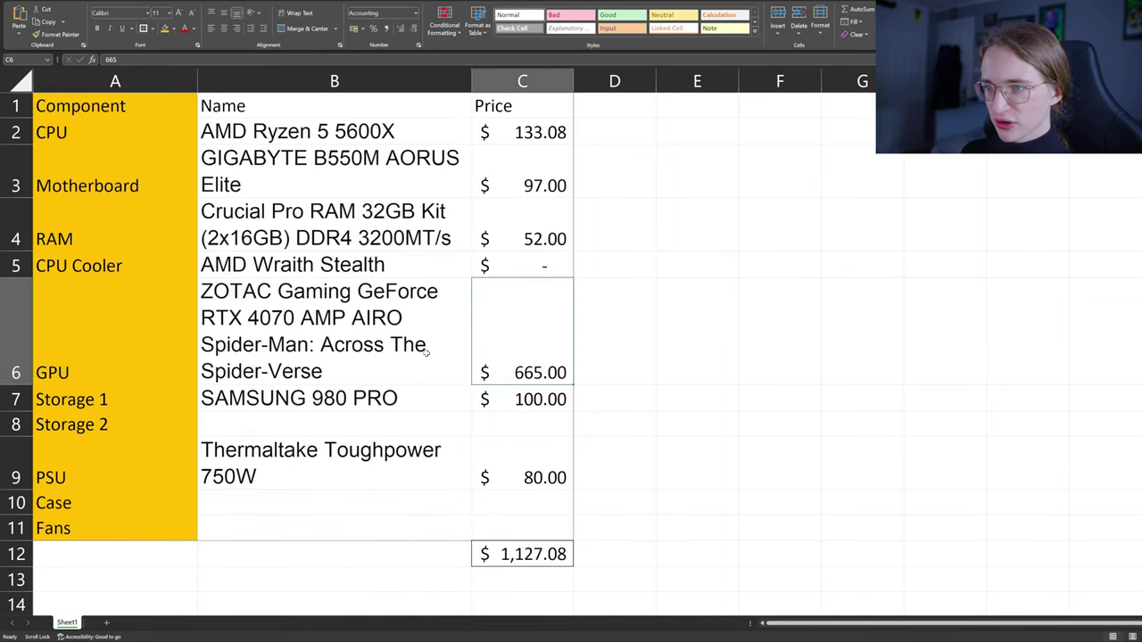
Step: Switch to Amazon and search the Prime Day category for "pc case"
click(389, 527)
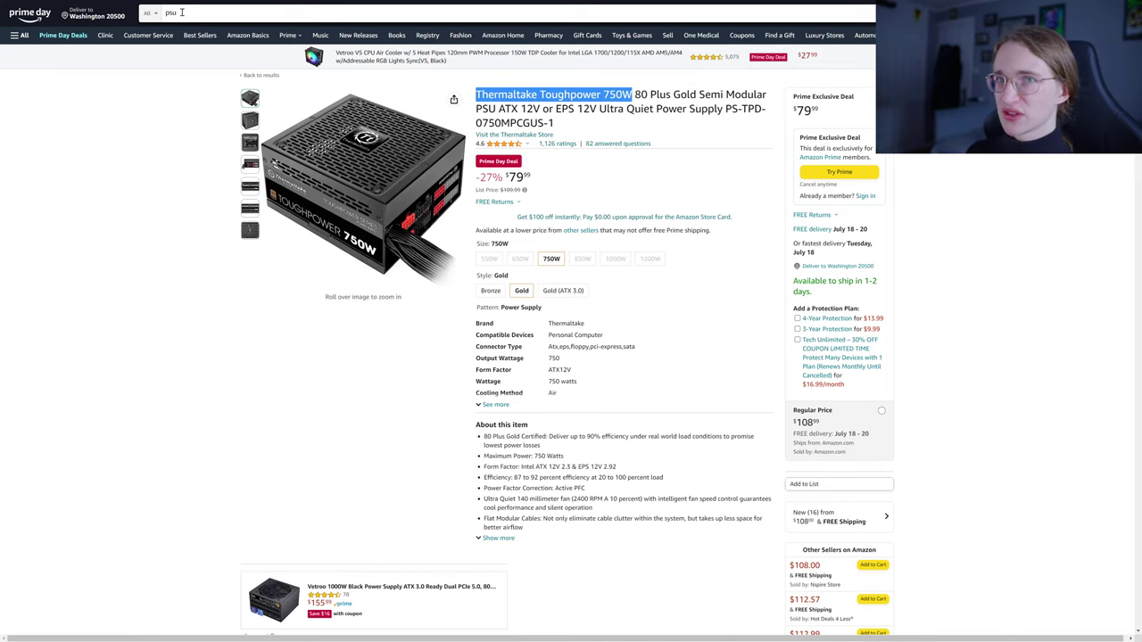
double_click(168, 12)
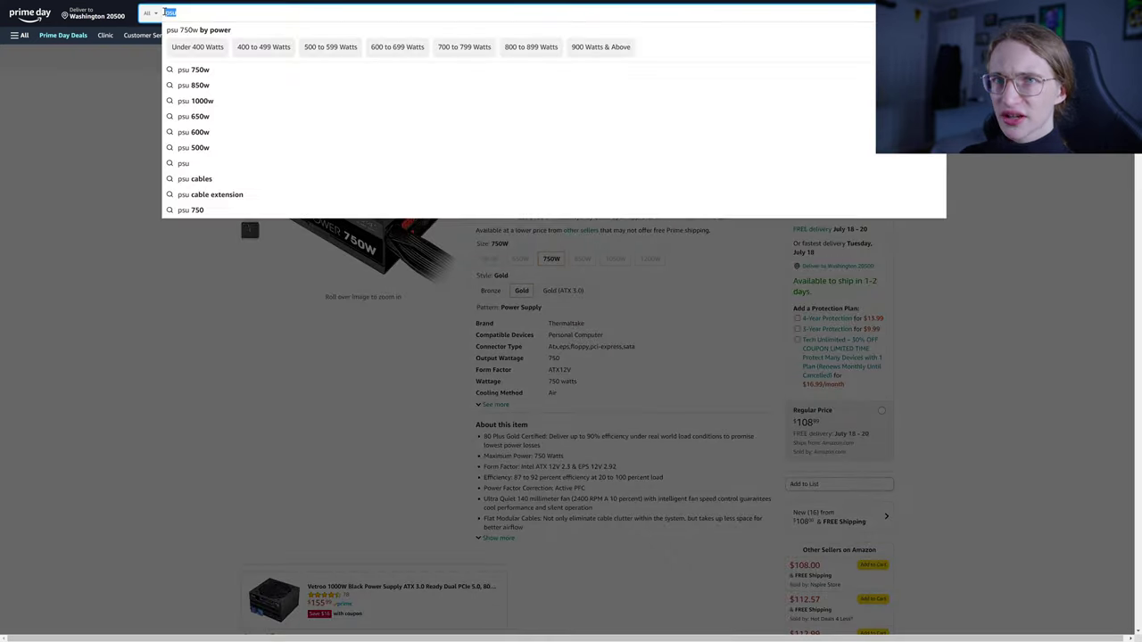
text(pc case)
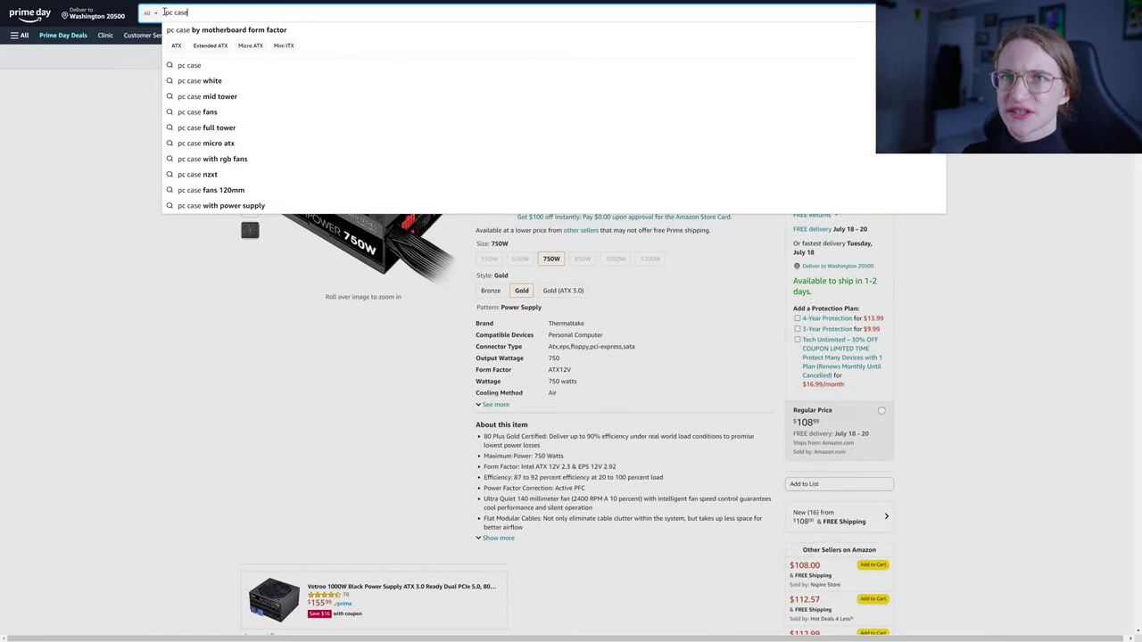
key(Return)
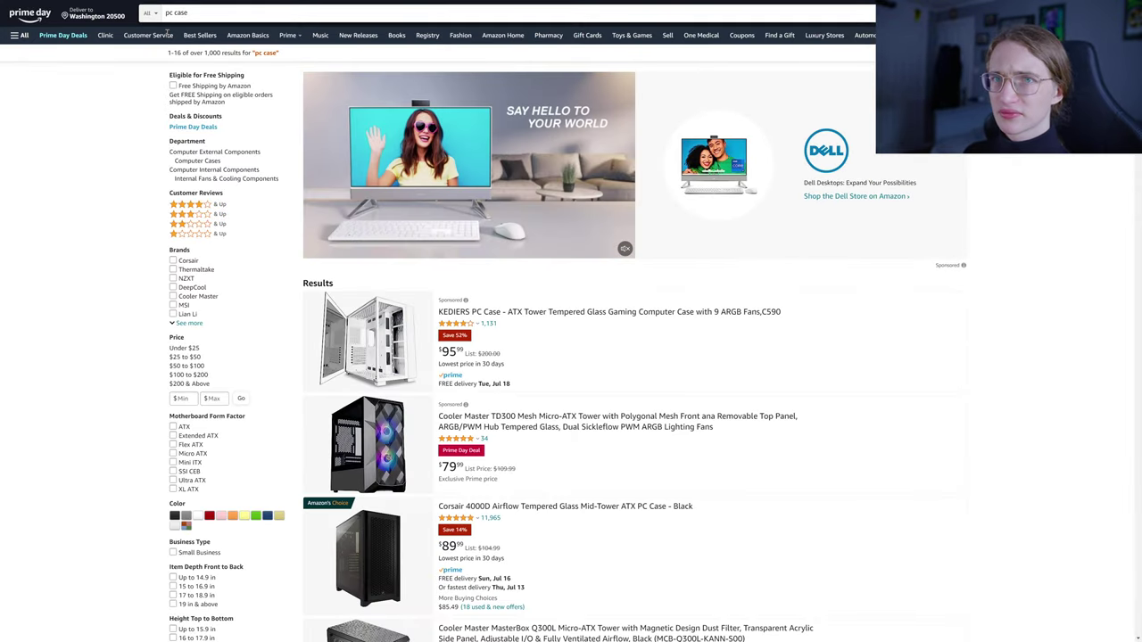
click(288, 13)
key(Return)
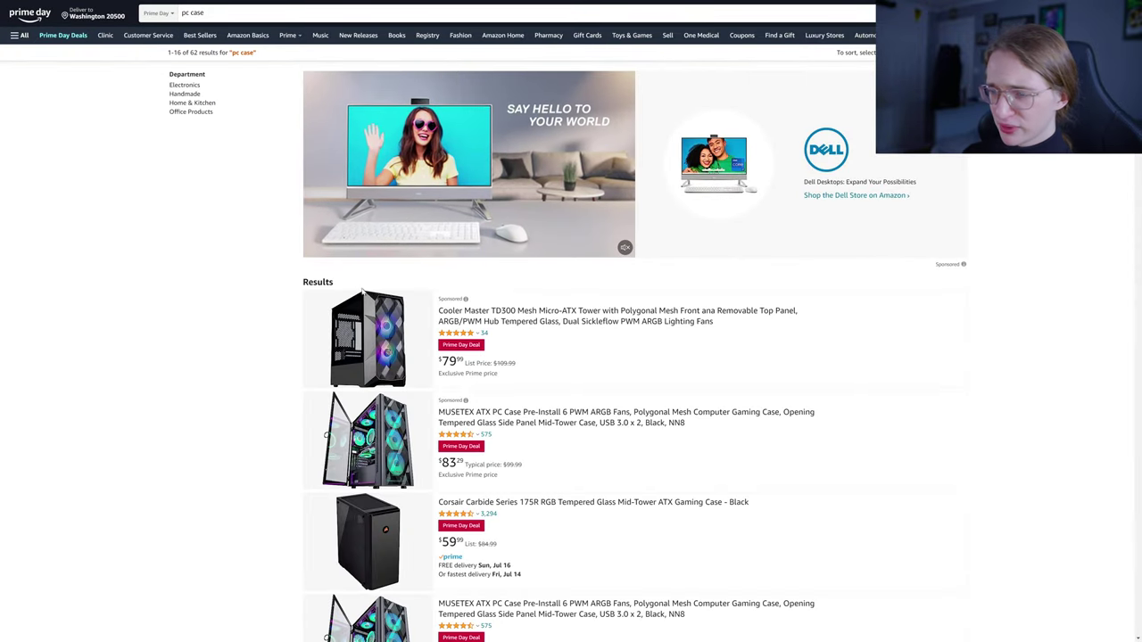
Step: Compare the Prime Day PC case deals by price, form factor and included fans
scroll(286, 278, down, 1)
scroll(285, 279, down, 1)
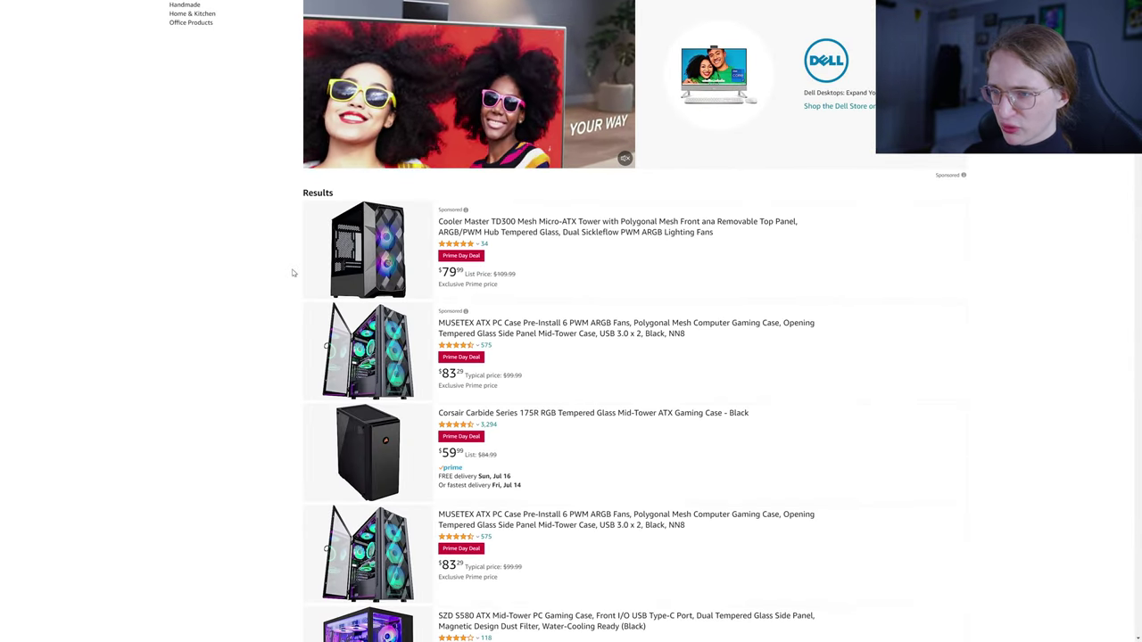
scroll(292, 272, down, 1)
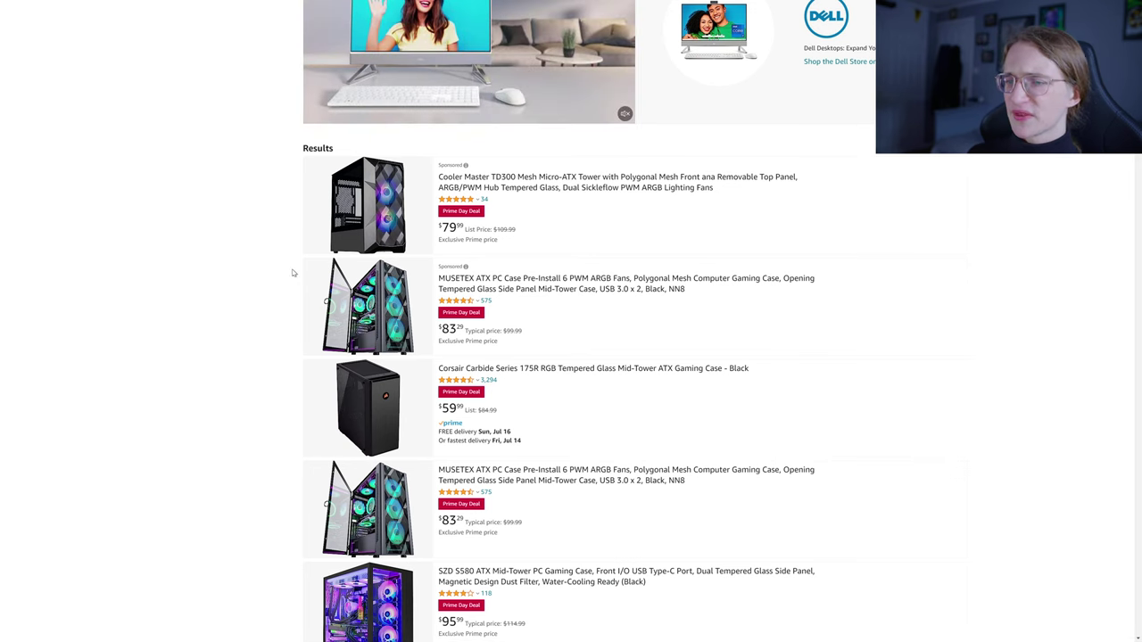
scroll(301, 283, down, 2)
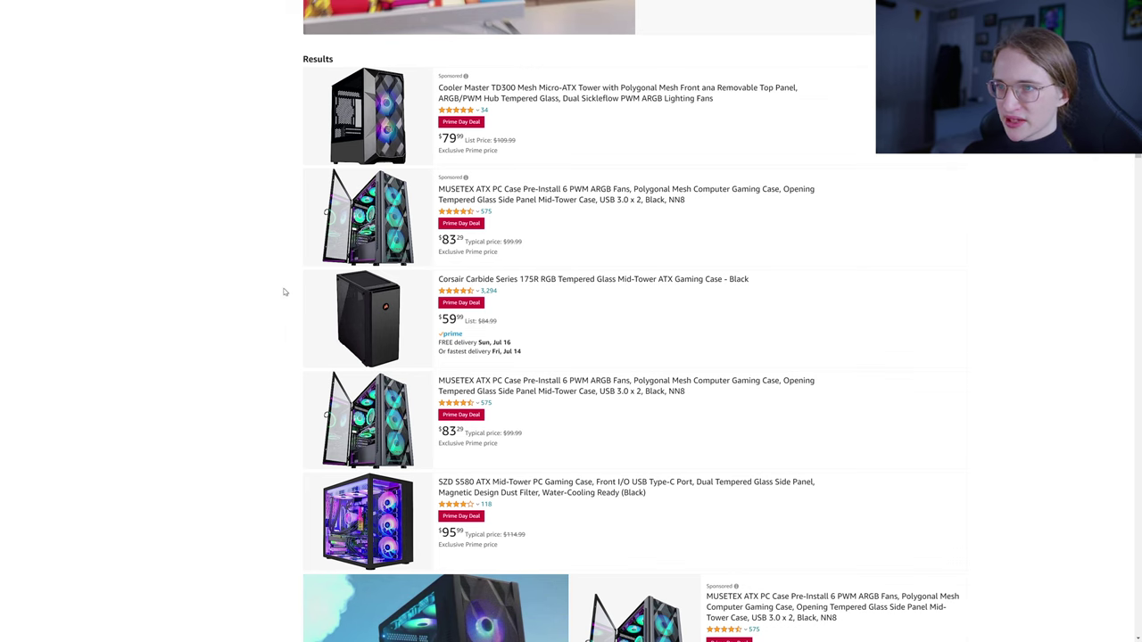
scroll(284, 295, down, 10)
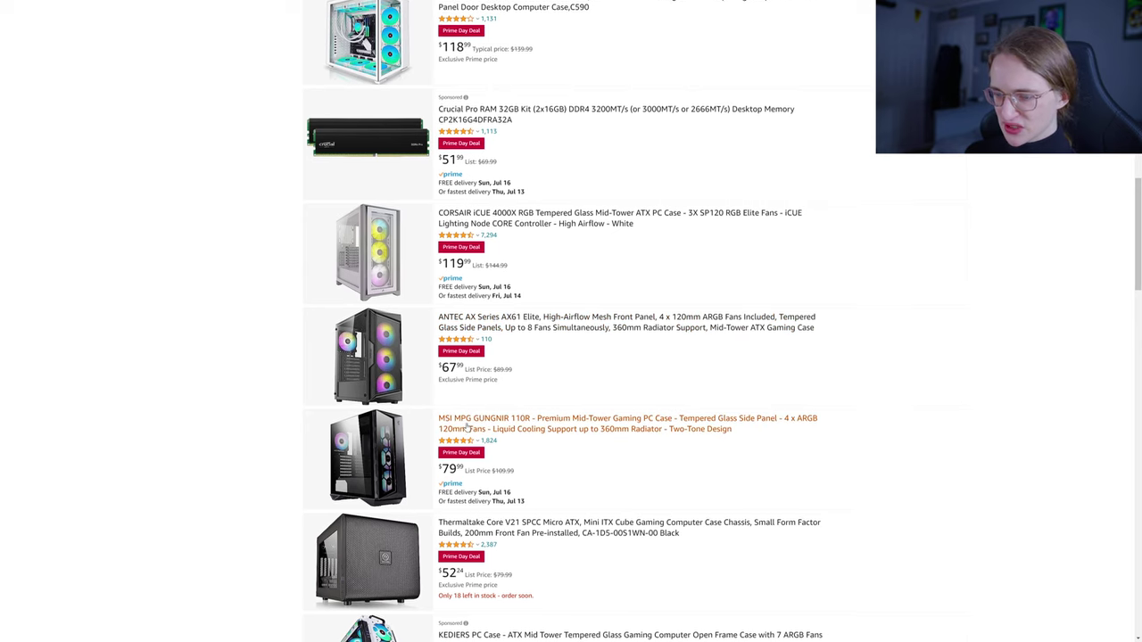
scroll(466, 429, down, 2)
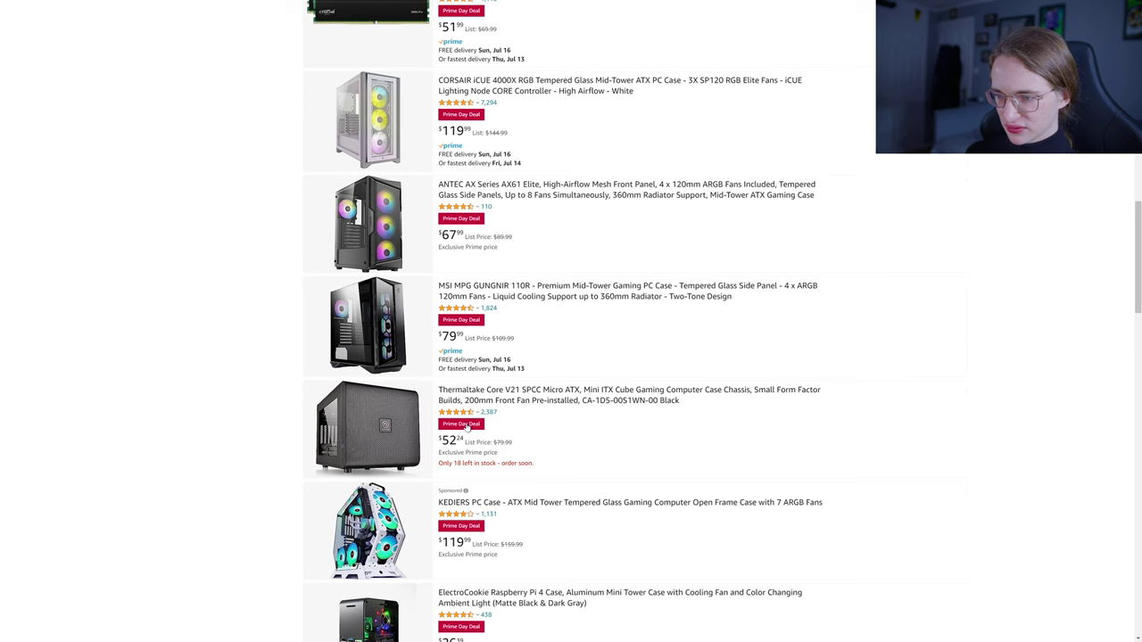
scroll(466, 428, down, 3)
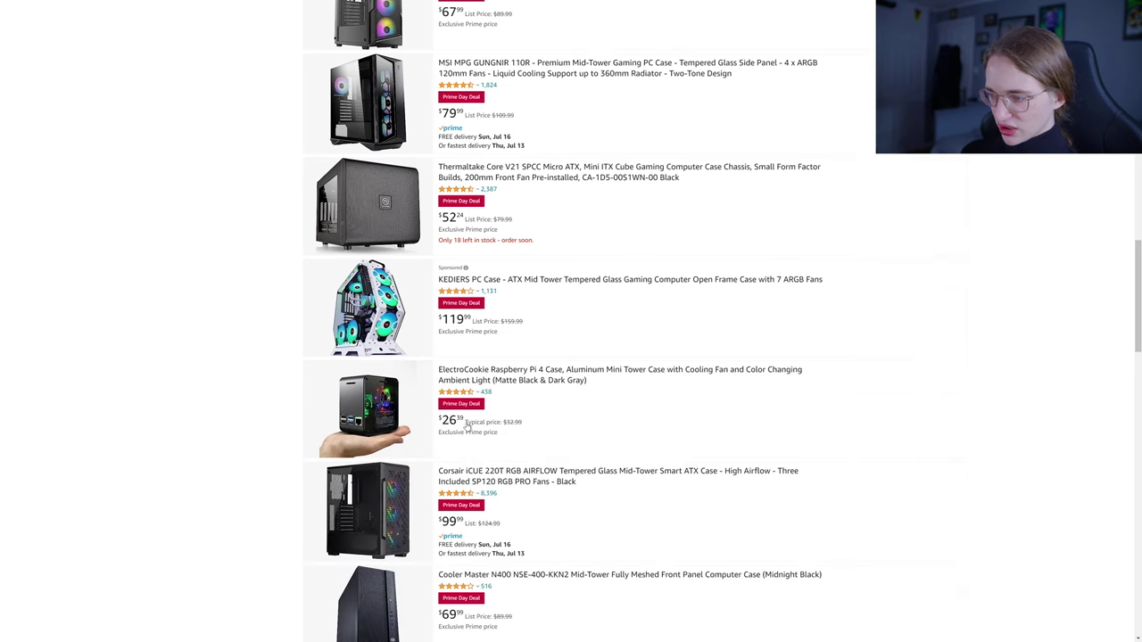
scroll(466, 427, down, 2)
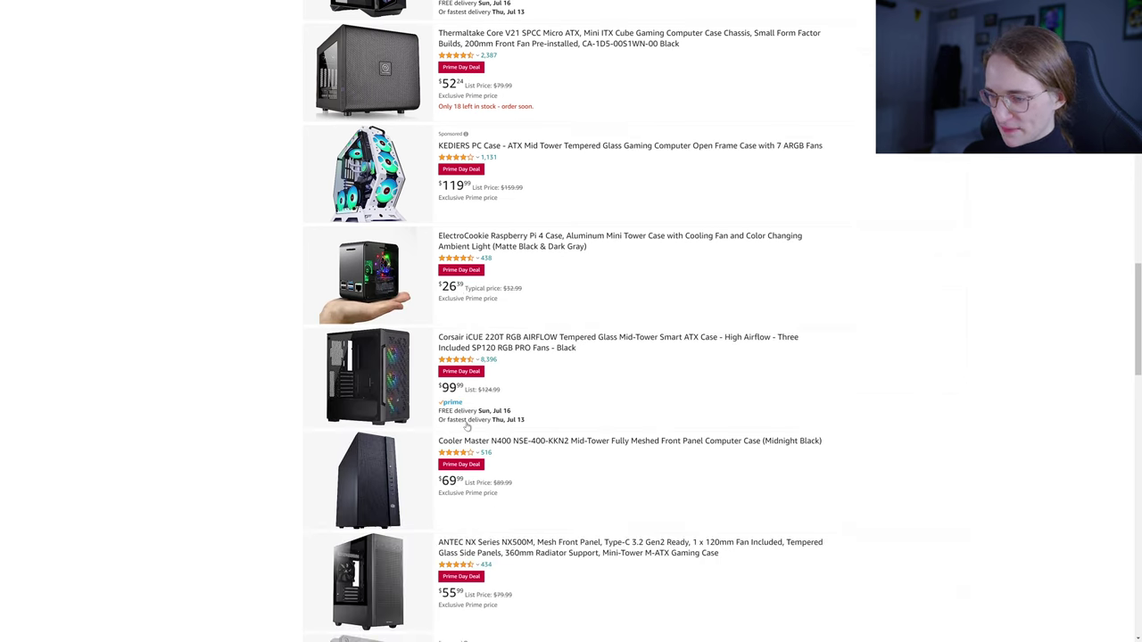
scroll(465, 423, down, 5)
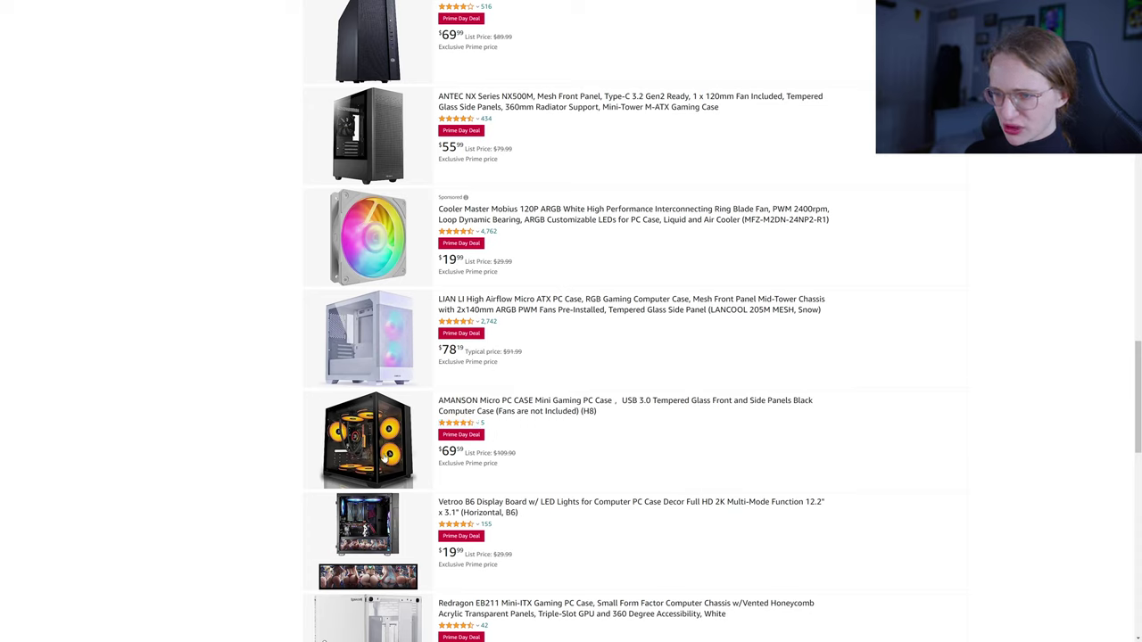
Step: Open the AMANSON H8 Micro PC case listing and examine its photos for motherboard and fan support
click(553, 408)
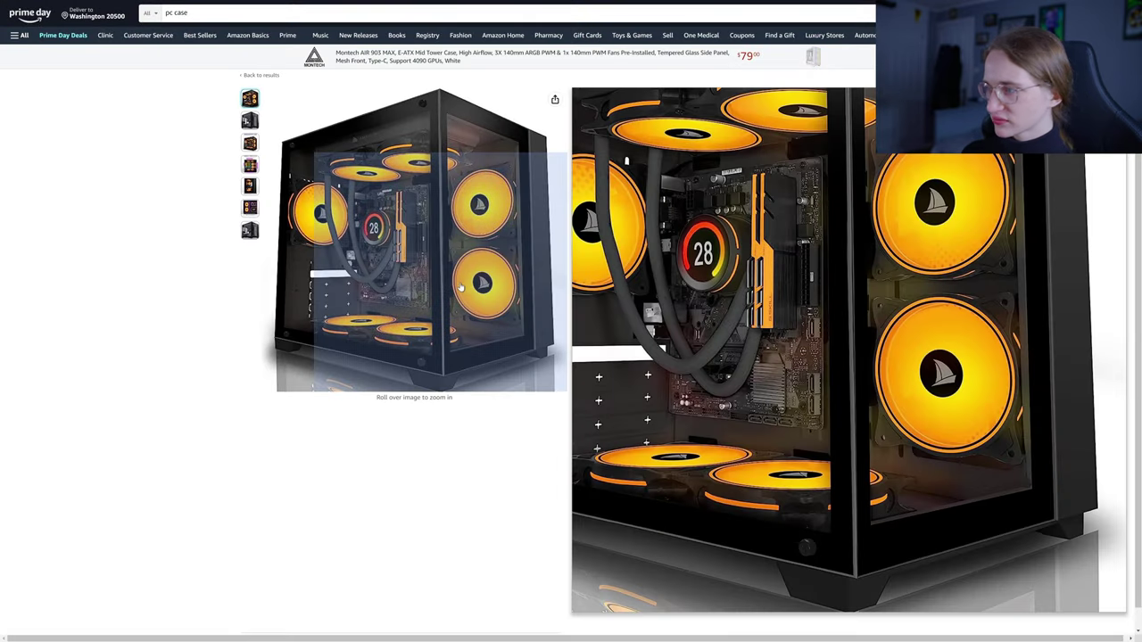
mouse_move(251, 146)
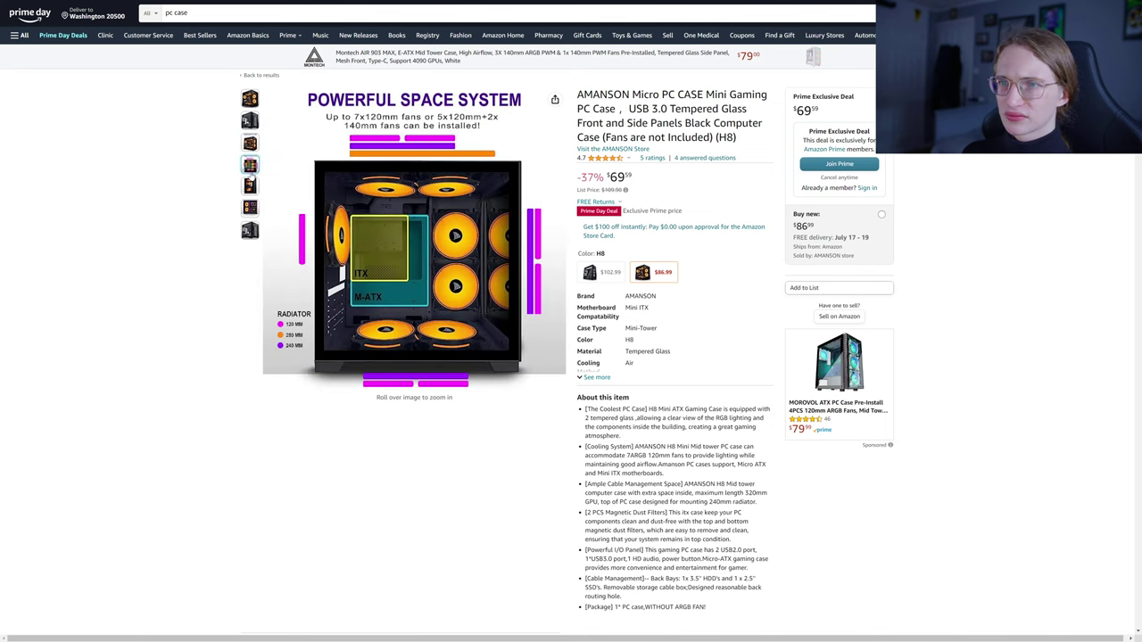
mouse_move(250, 169)
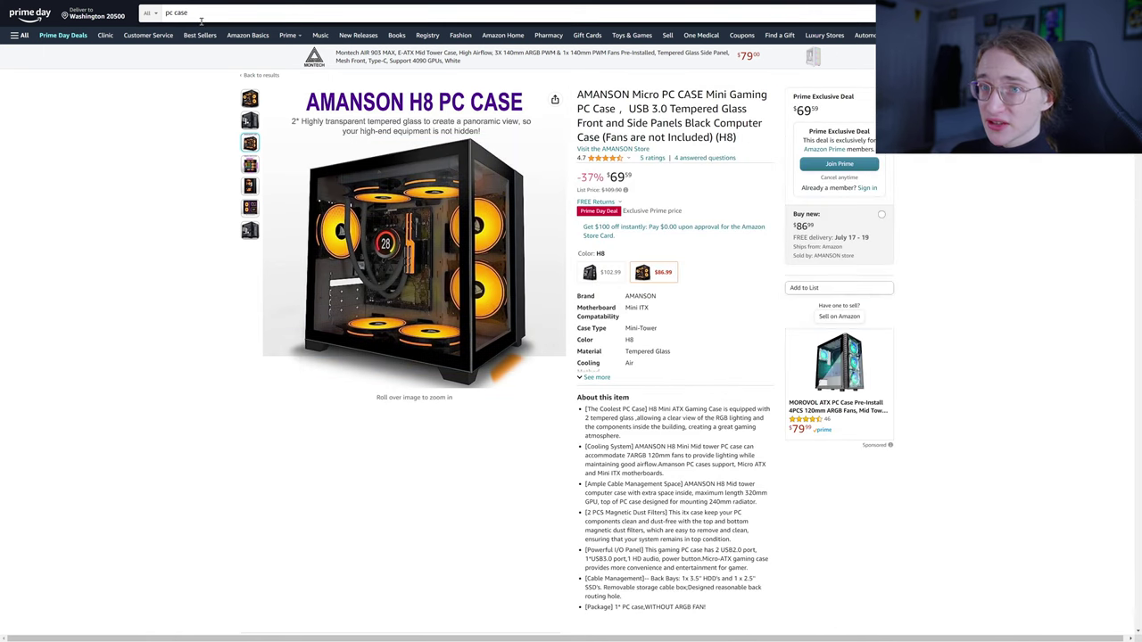
Step: Search the Prime Day category for "pc case" again and browse the discounted cases
click(202, 17)
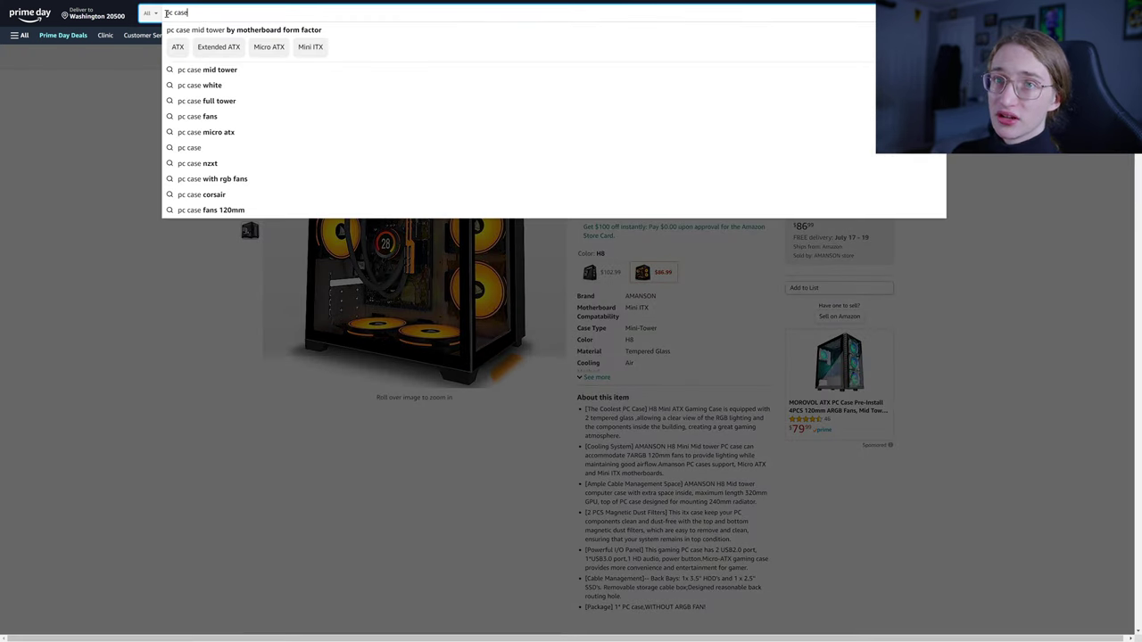
key(Return)
click(239, 12)
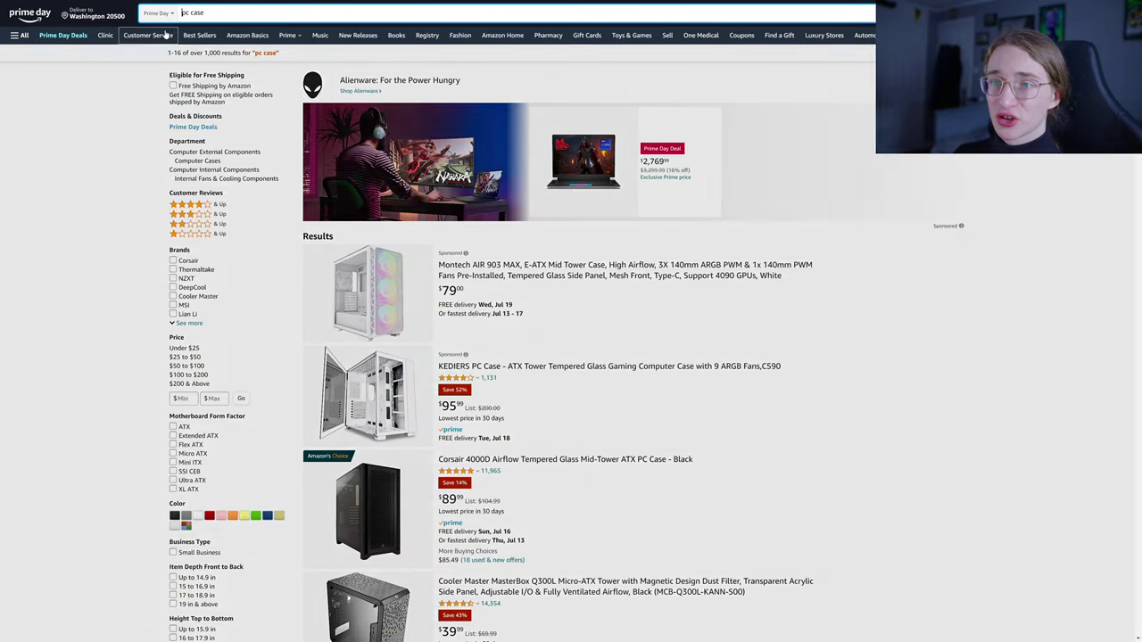
key(Return)
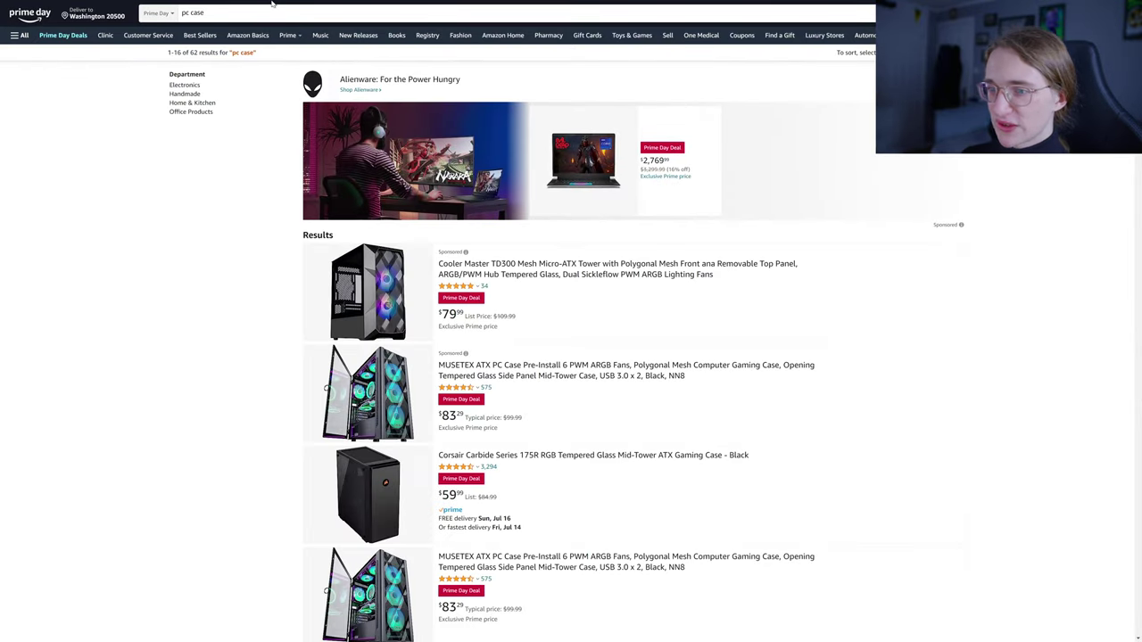
scroll(399, 196, down, 7)
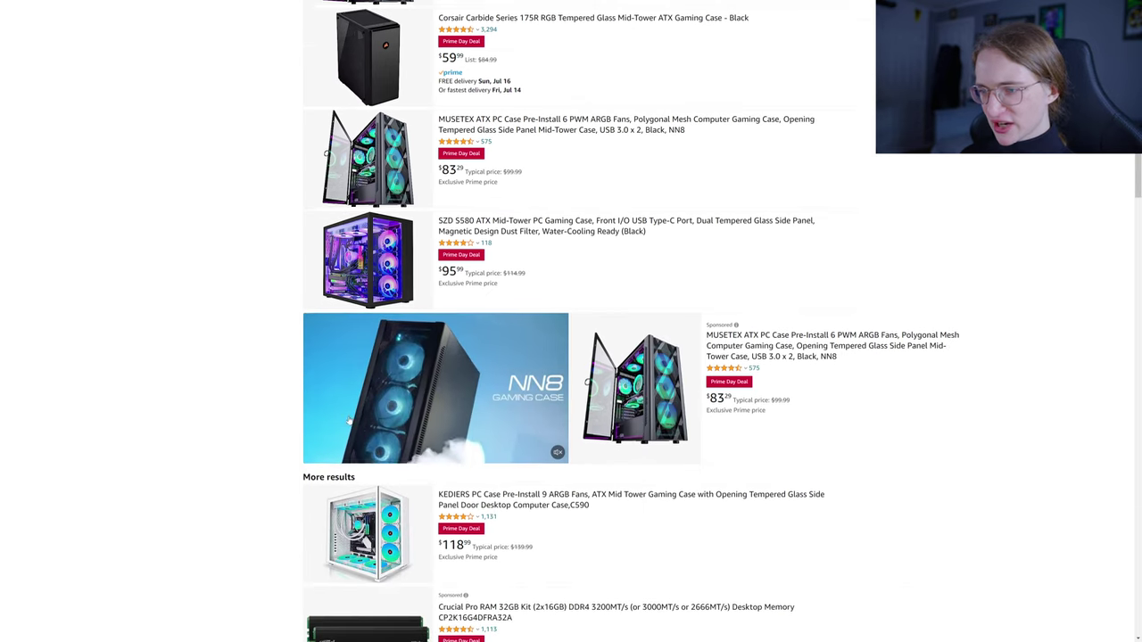
scroll(352, 434, down, 2)
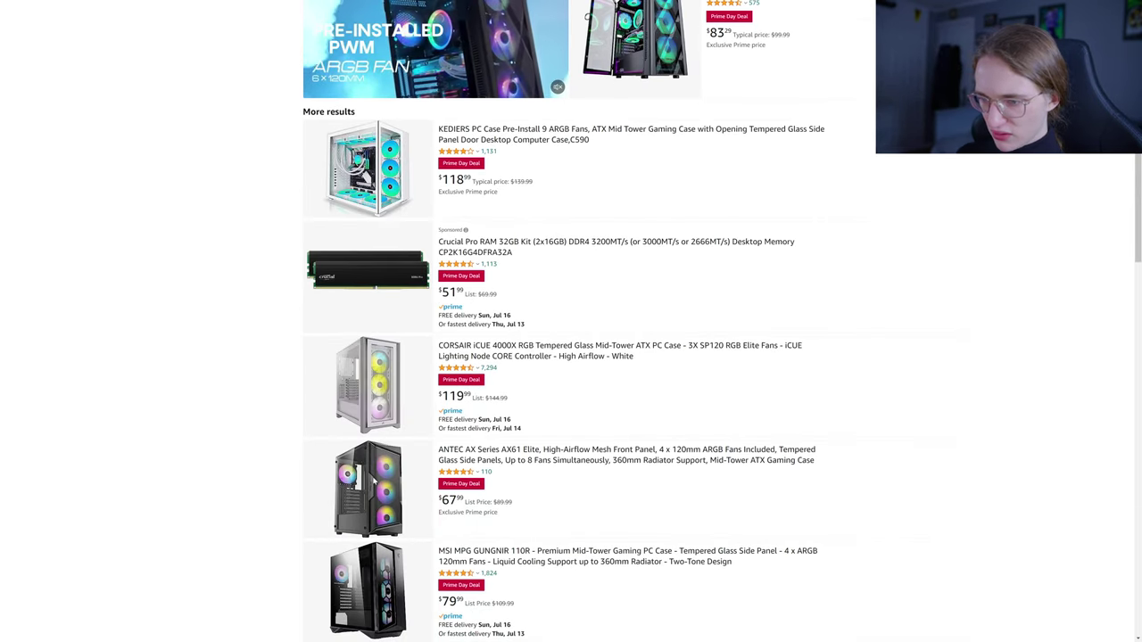
Step: Open the ANTEC AX Series AX61 Elite case listing and examine its photos for included fans, cable space and cooler clearance
click(366, 469)
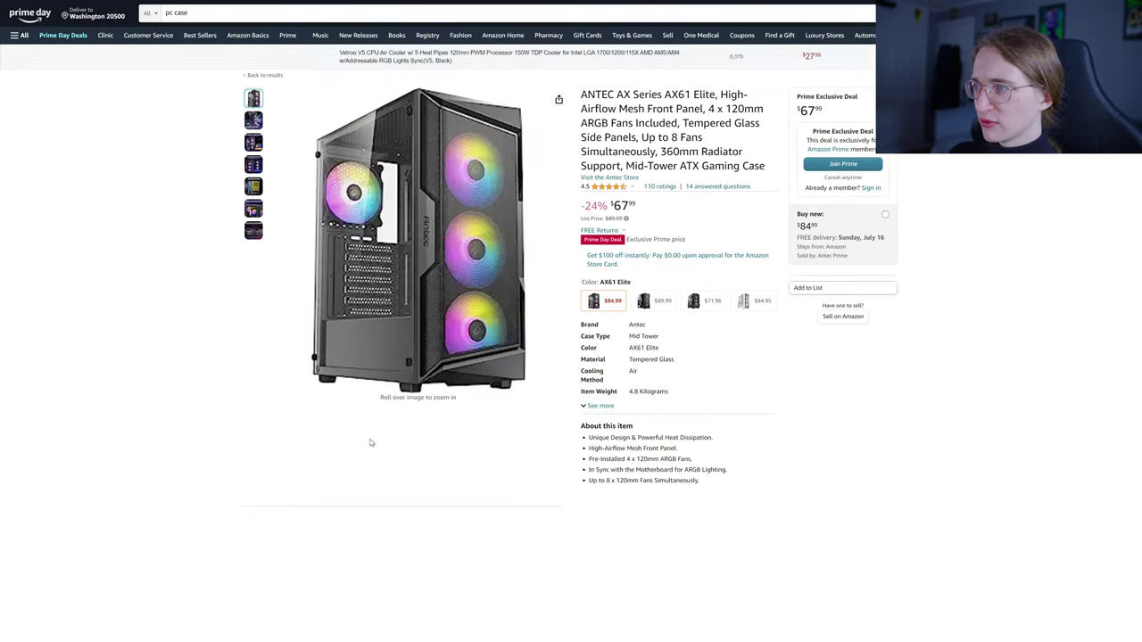
mouse_move(397, 339)
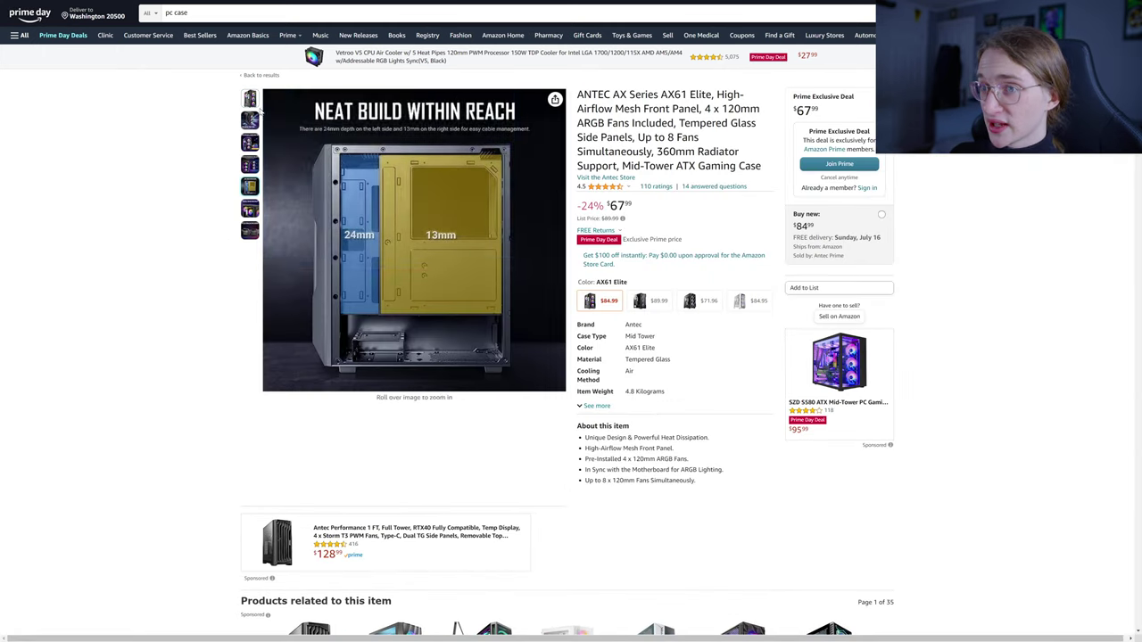
mouse_move(255, 104)
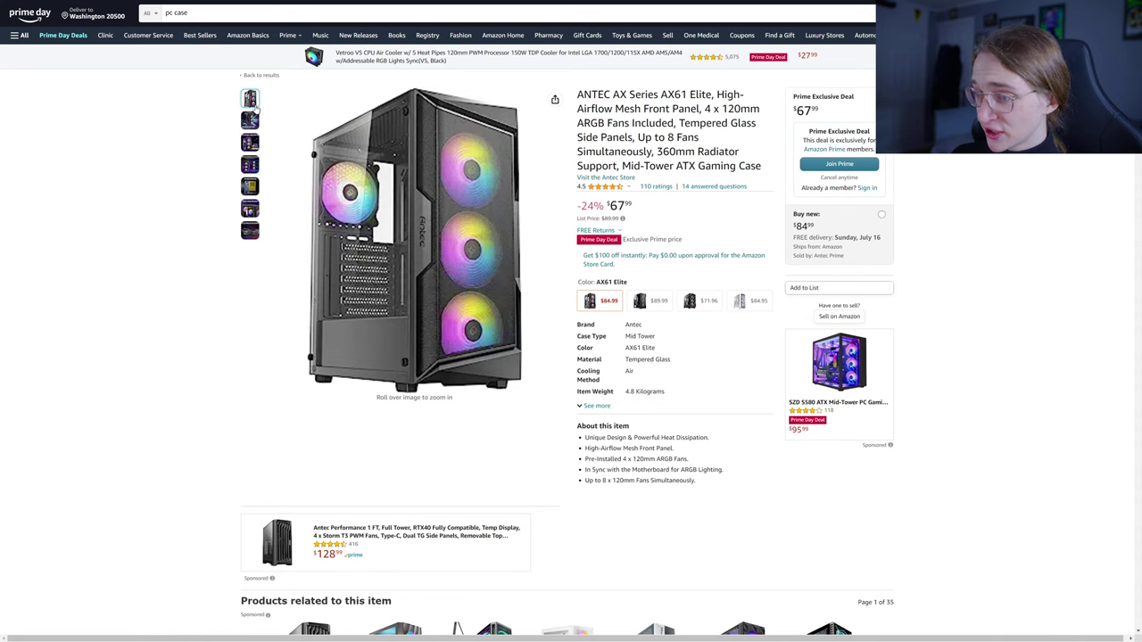
mouse_move(254, 142)
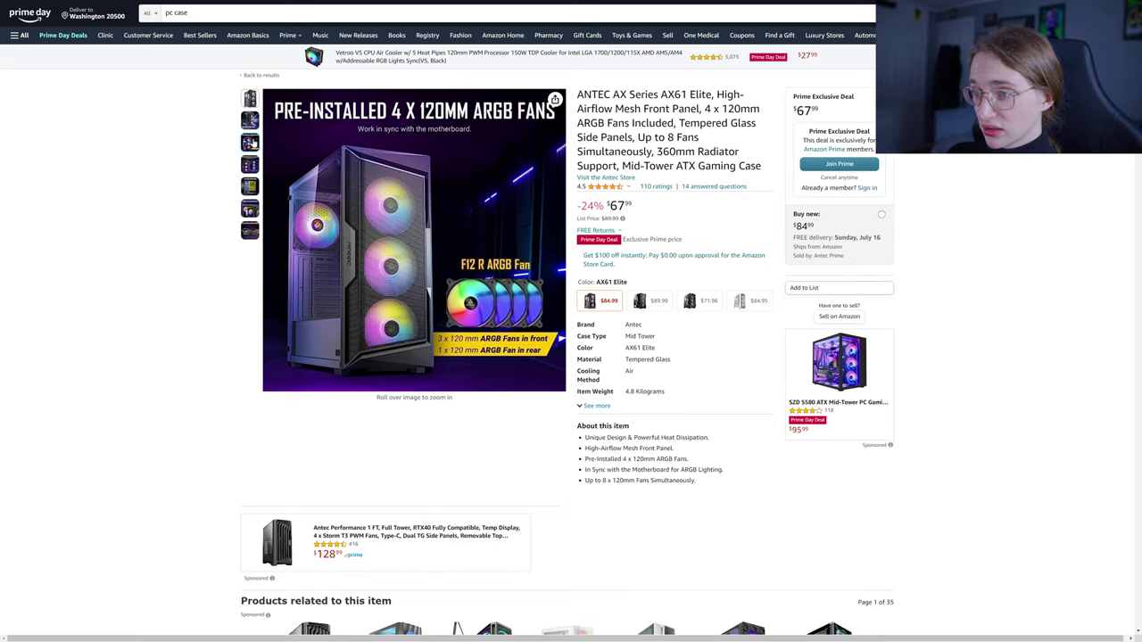
mouse_move(251, 187)
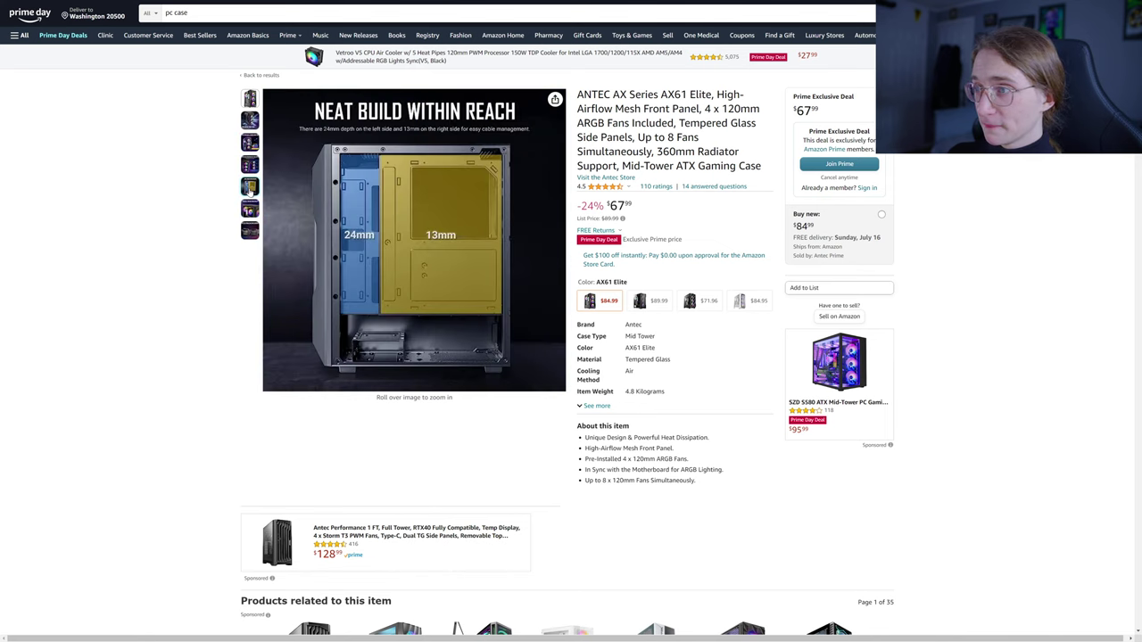
mouse_move(253, 210)
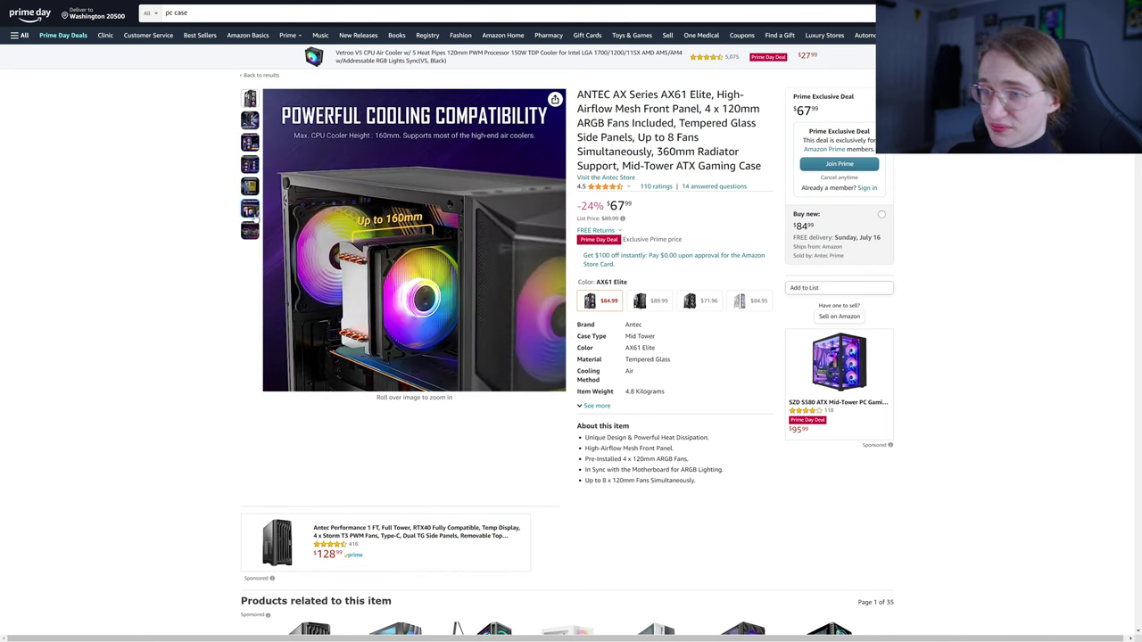
mouse_move(245, 234)
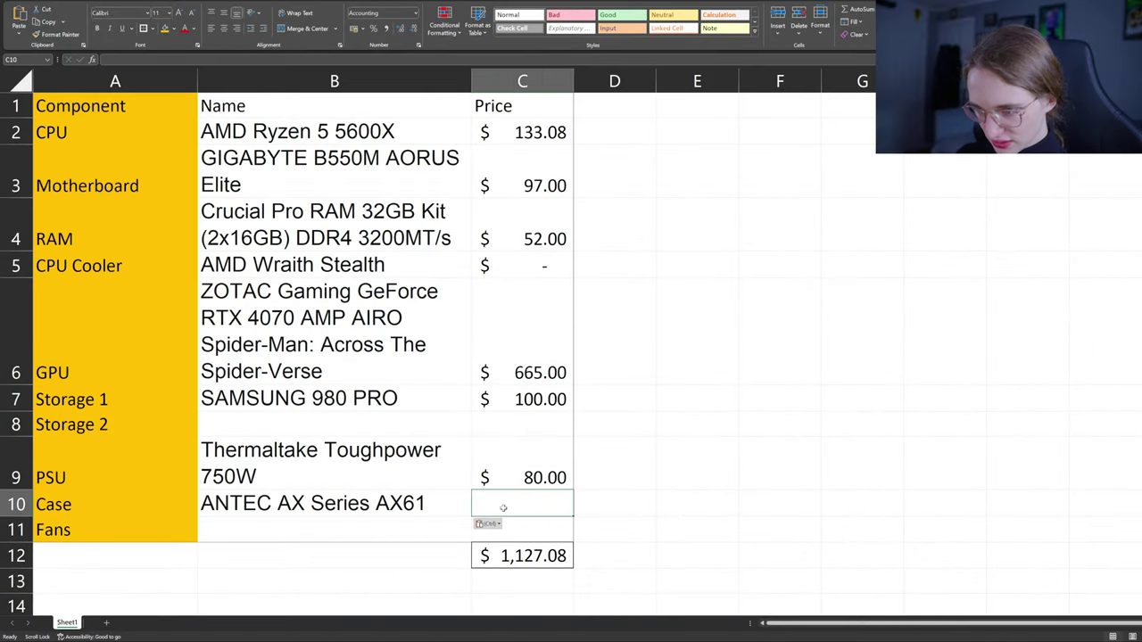
Step: Set the Case price to 68 in the Excel parts list
text(68)
key(Return)
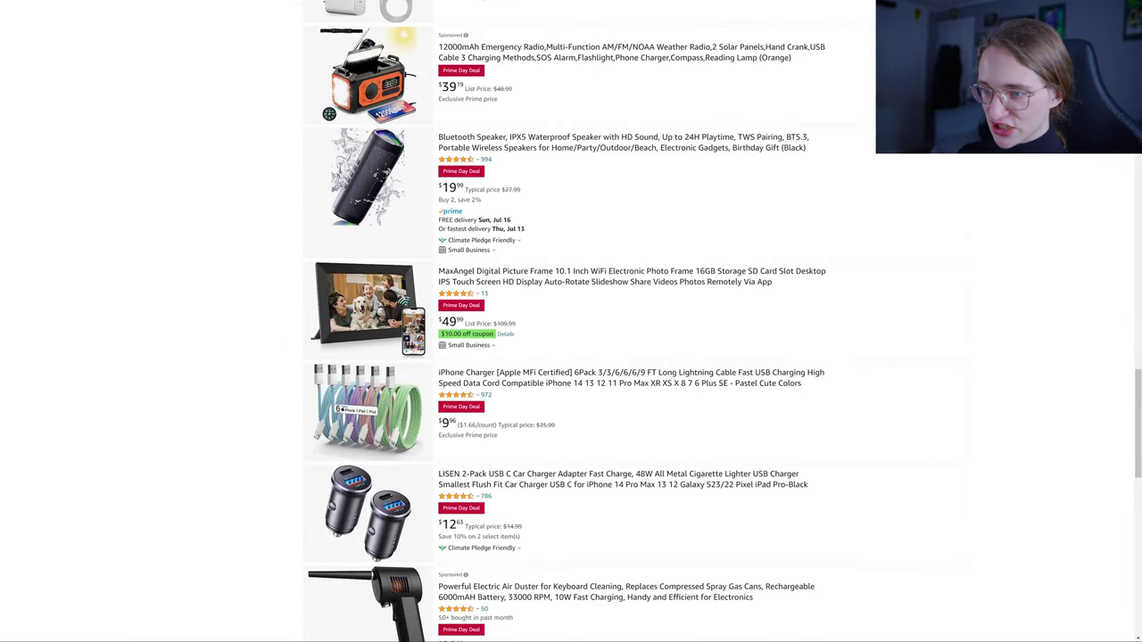
Step: Look through the first page of Prime Day electronics deals on Amazon
scroll(235, 555, down, 15)
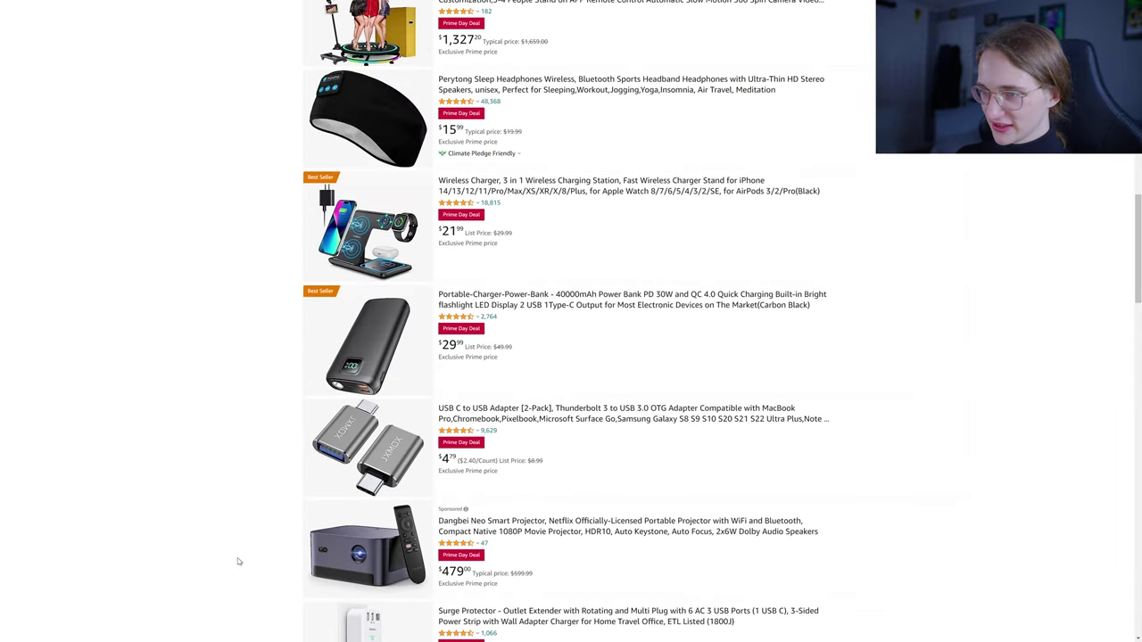
scroll(236, 555, up, 15)
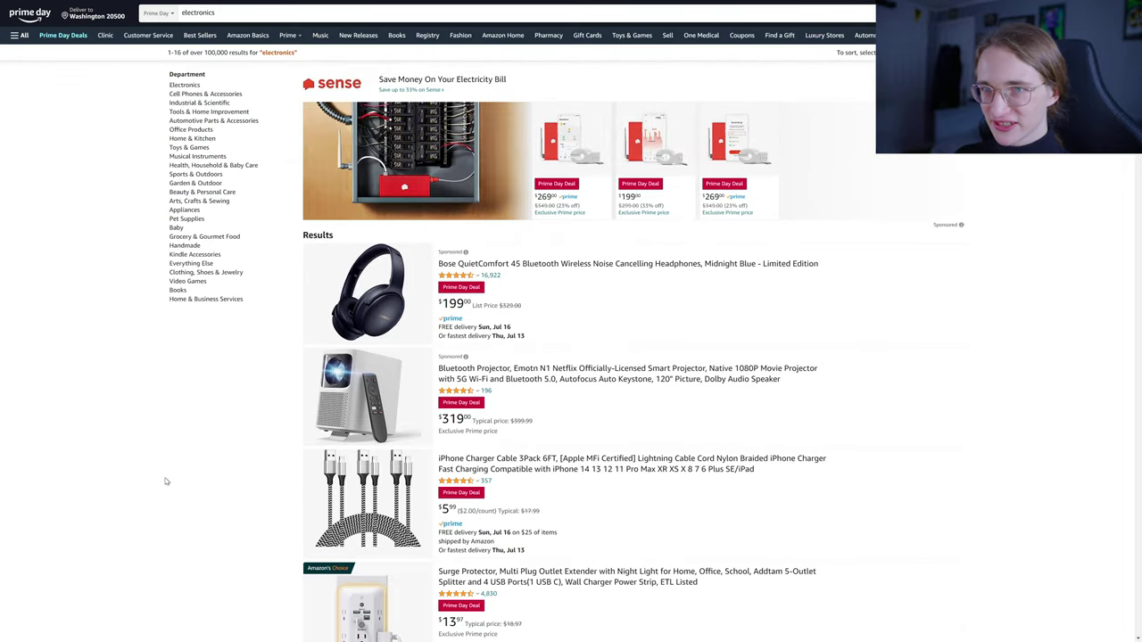
scroll(289, 353, down, 20)
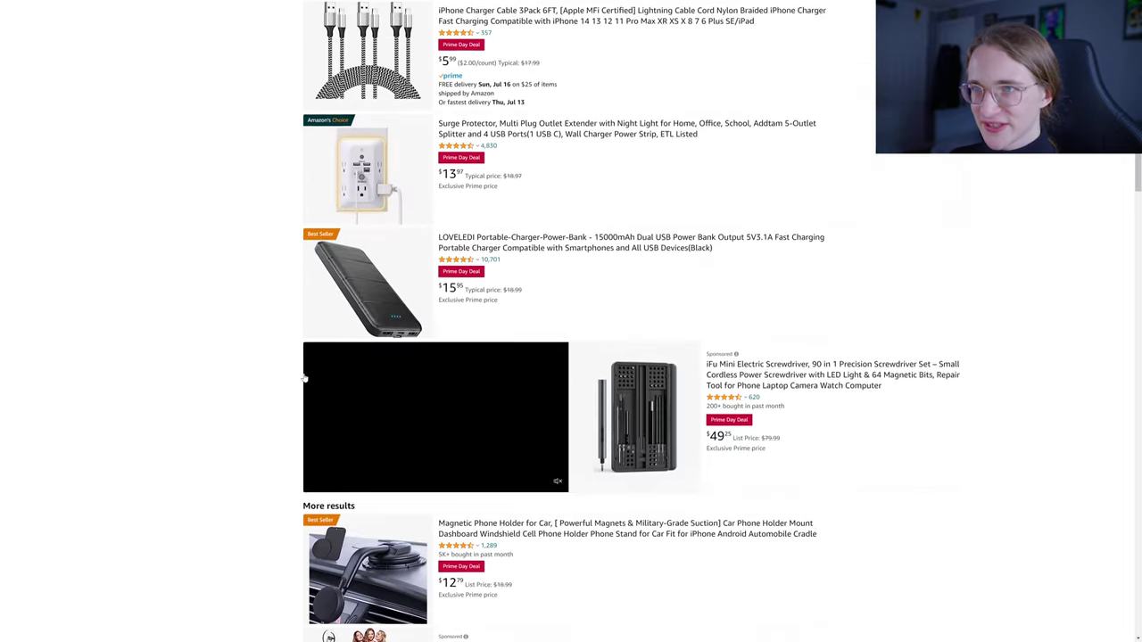
scroll(325, 365, down, 15)
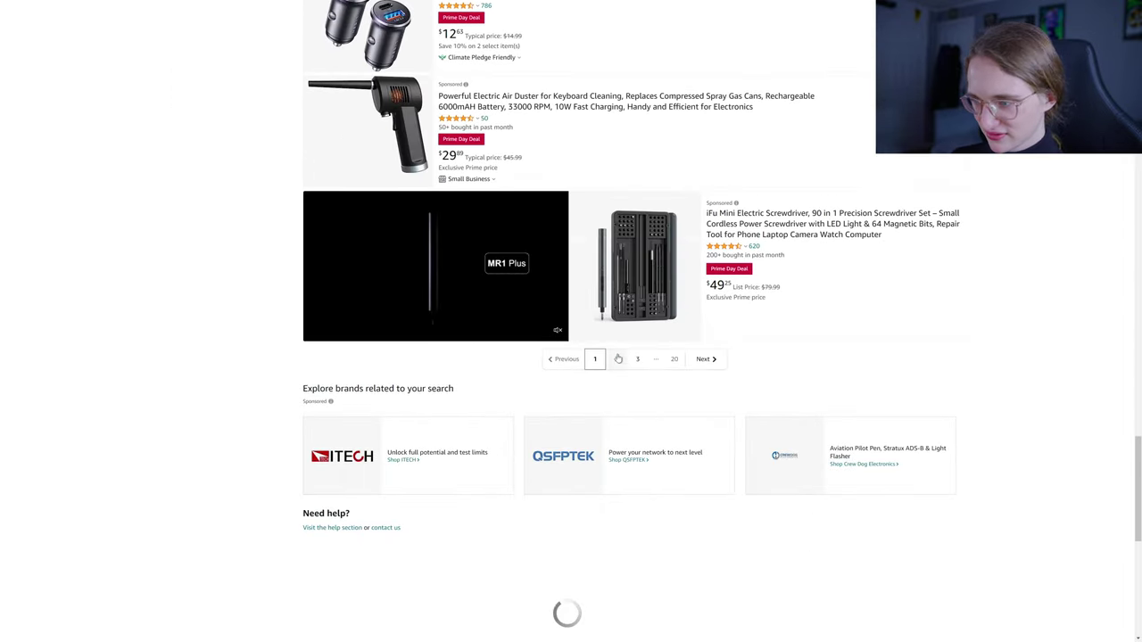
Step: Browse the second page of electronics deals and open the listing for the four-pack USB C to USB adapters
click(618, 359)
scroll(339, 334, down, 5)
scroll(337, 339, down, 4)
scroll(342, 371, up, 8)
scroll(341, 371, down, 10)
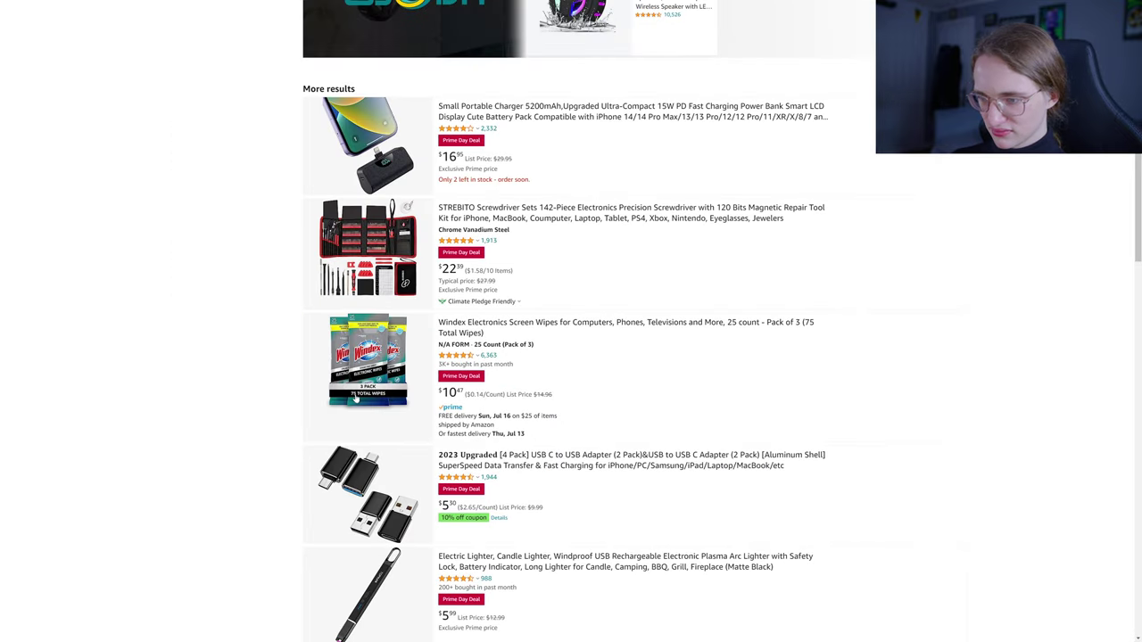
scroll(356, 397, down, 2)
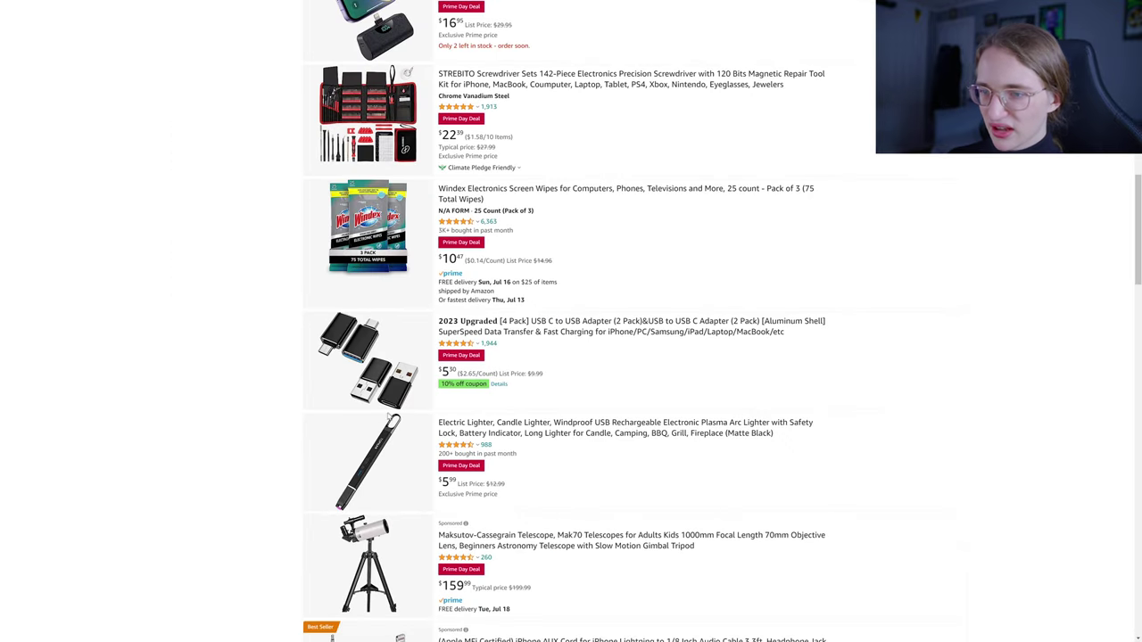
click(492, 329)
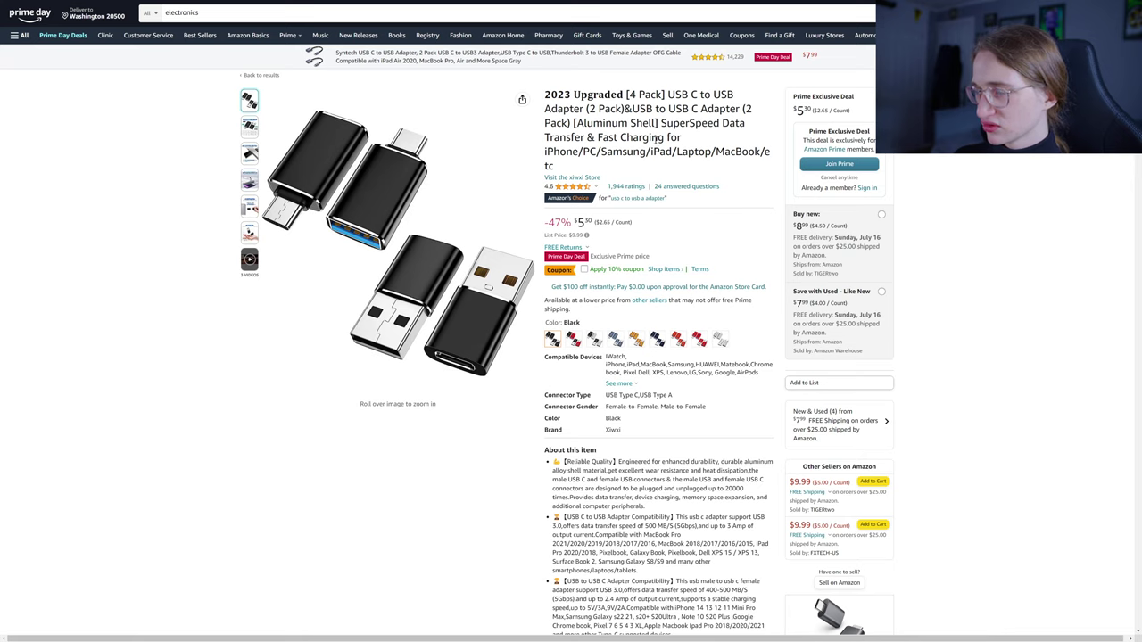
mouse_move(517, 195)
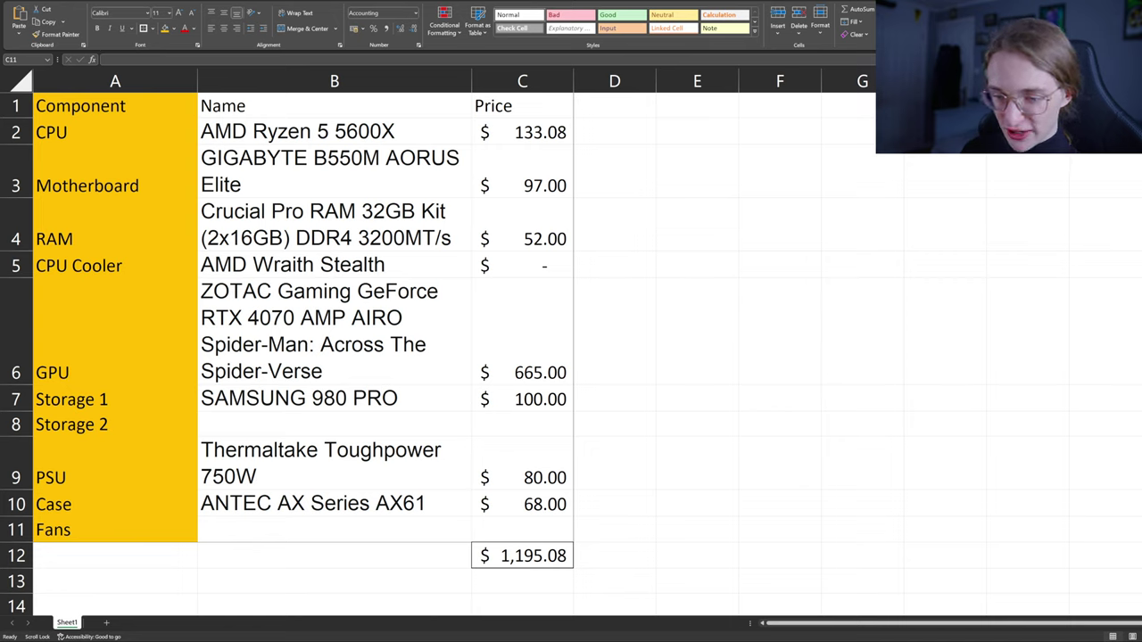
Step: Switch to Excel and extend the Storage 1 name to SAMSUNG 980 PRO 2TB PCIE Gen 4
click(420, 403)
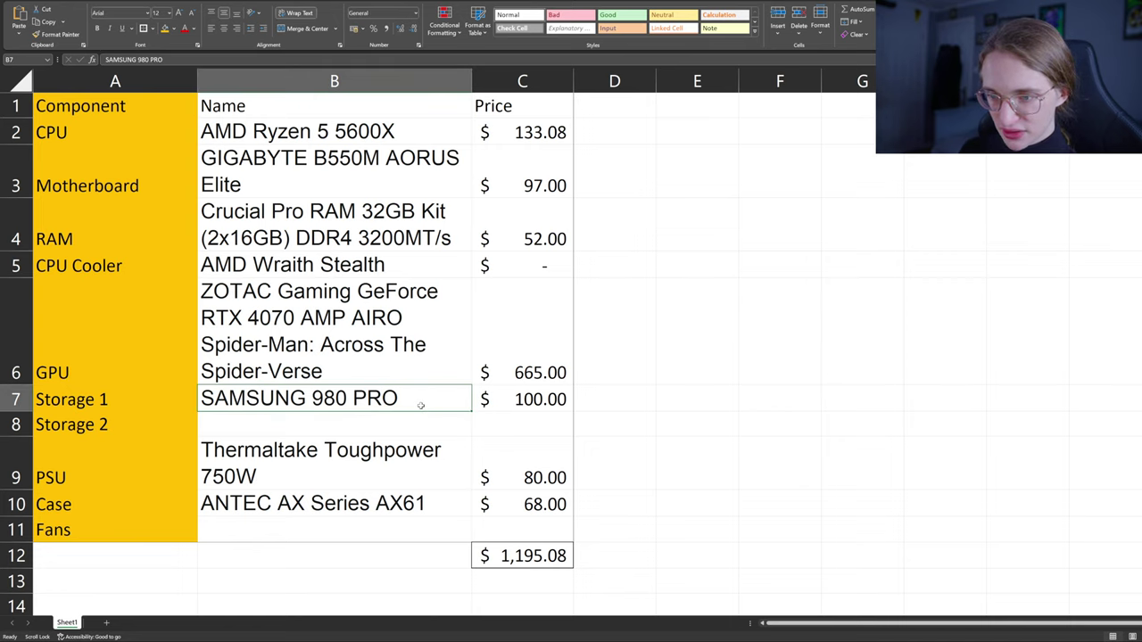
click(215, 61)
text(25)
key(BackSpace)
text(TB PCIE)
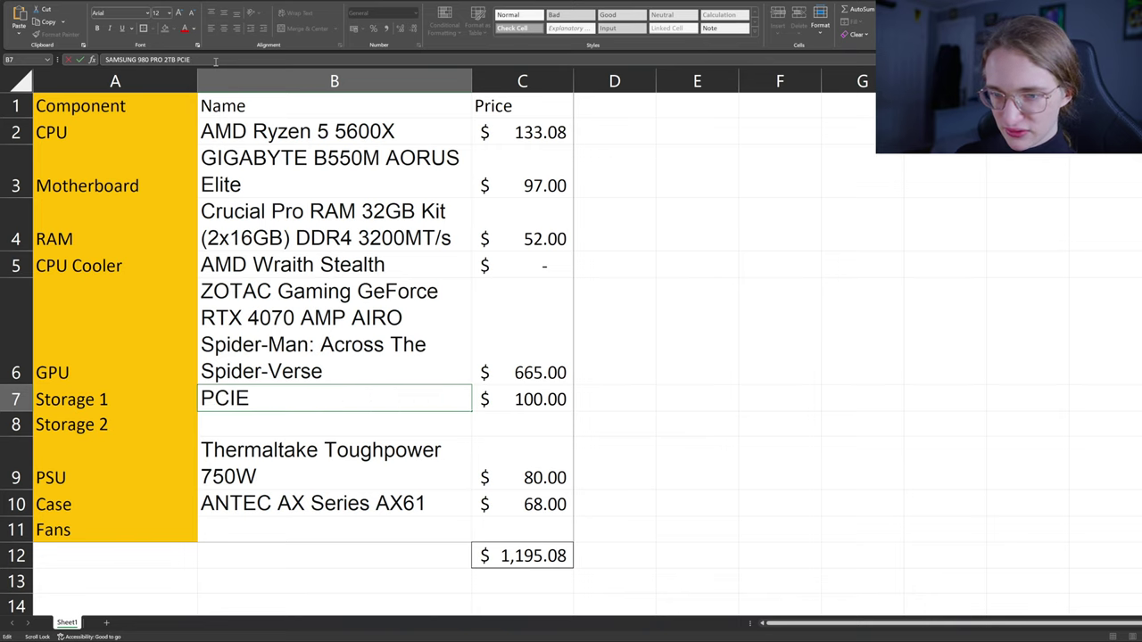
text(  Gen 4)
key(Return)
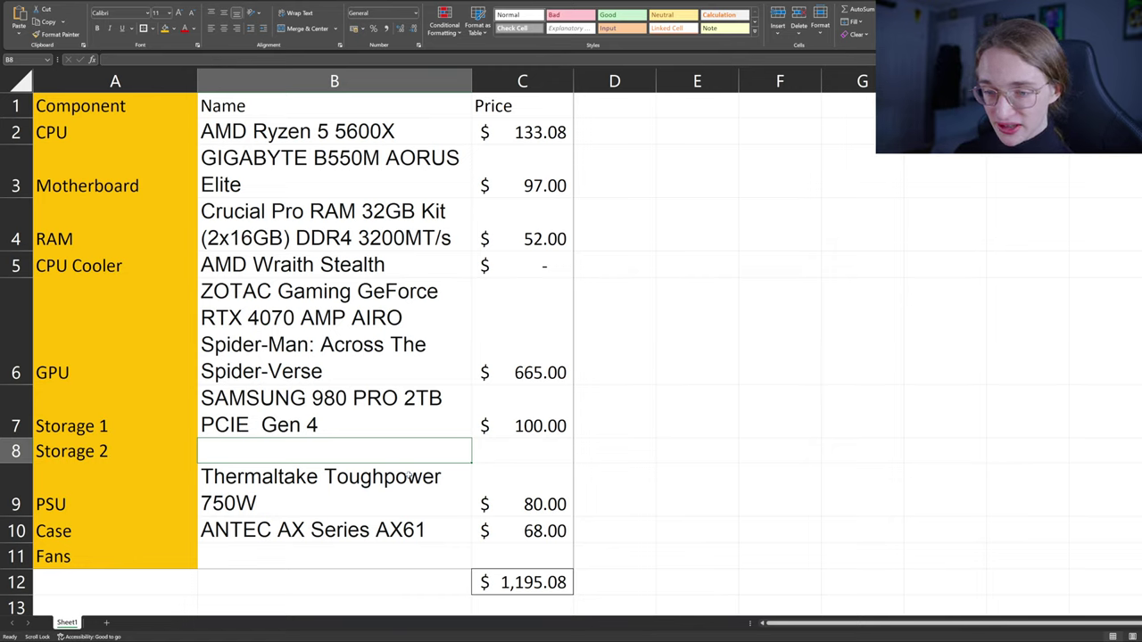
Step: Review the PSU, RAM, CPU and motherboard choices in the parts list
click(252, 476)
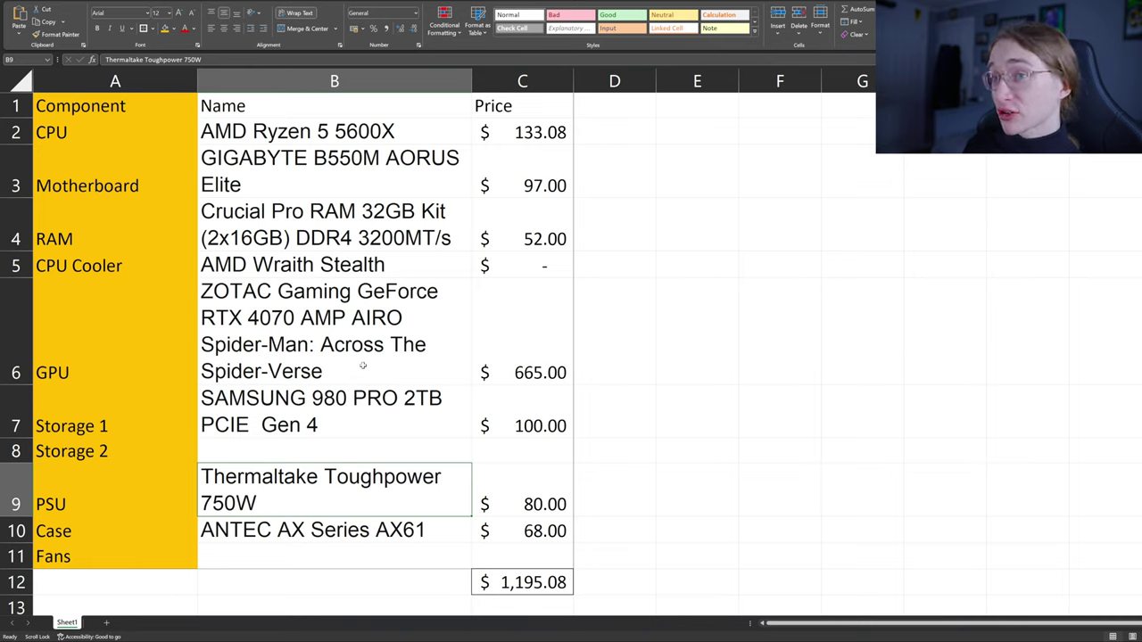
click(360, 213)
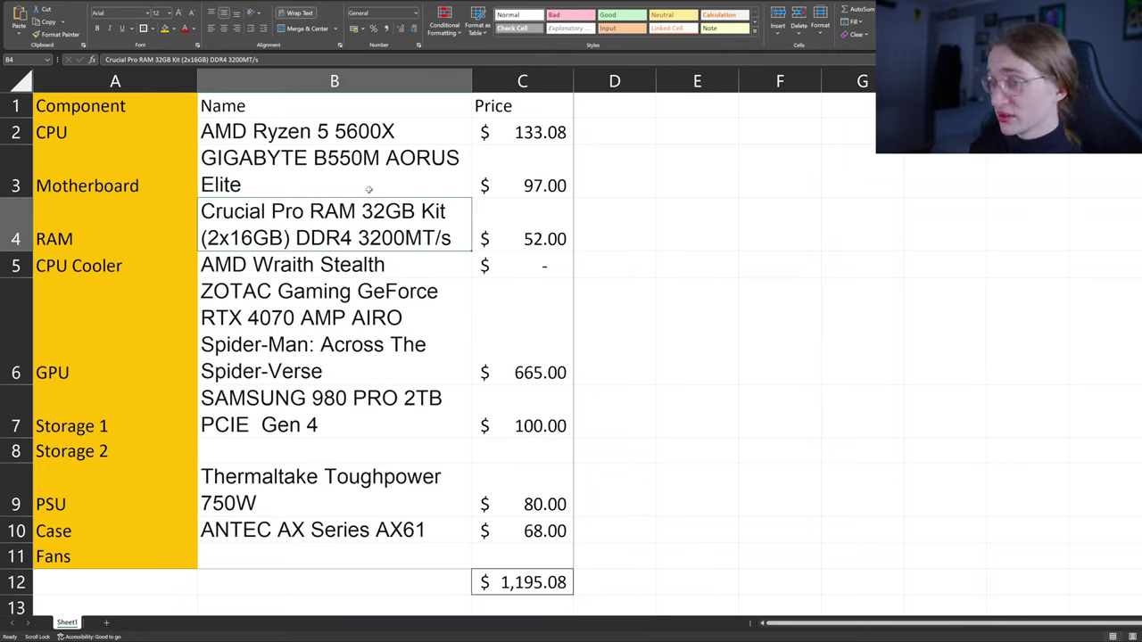
click(441, 138)
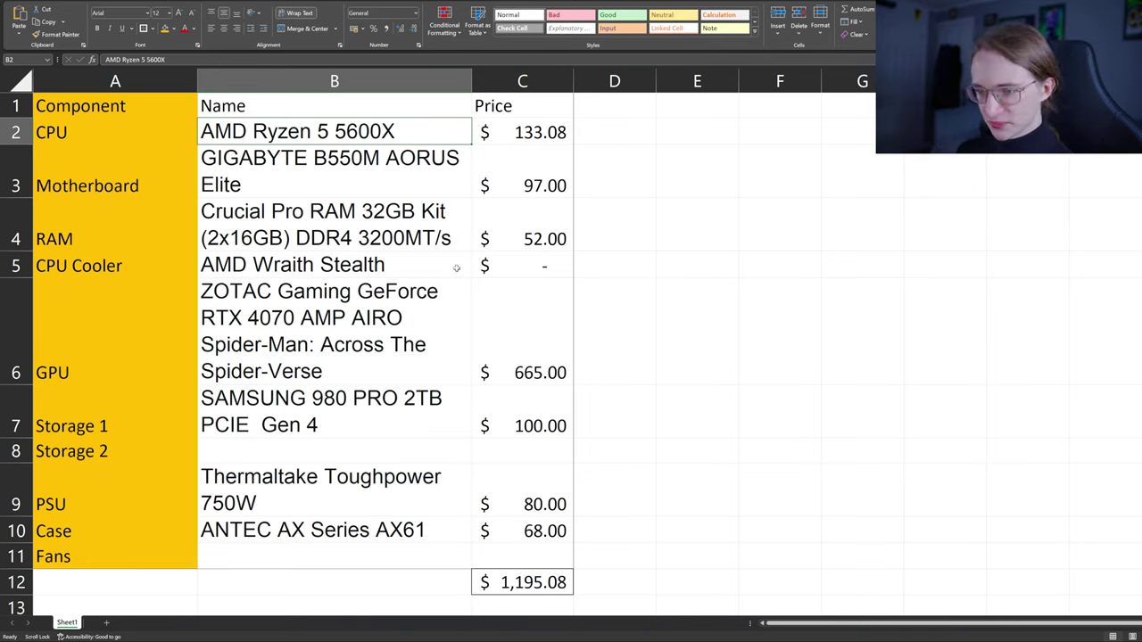
click(322, 186)
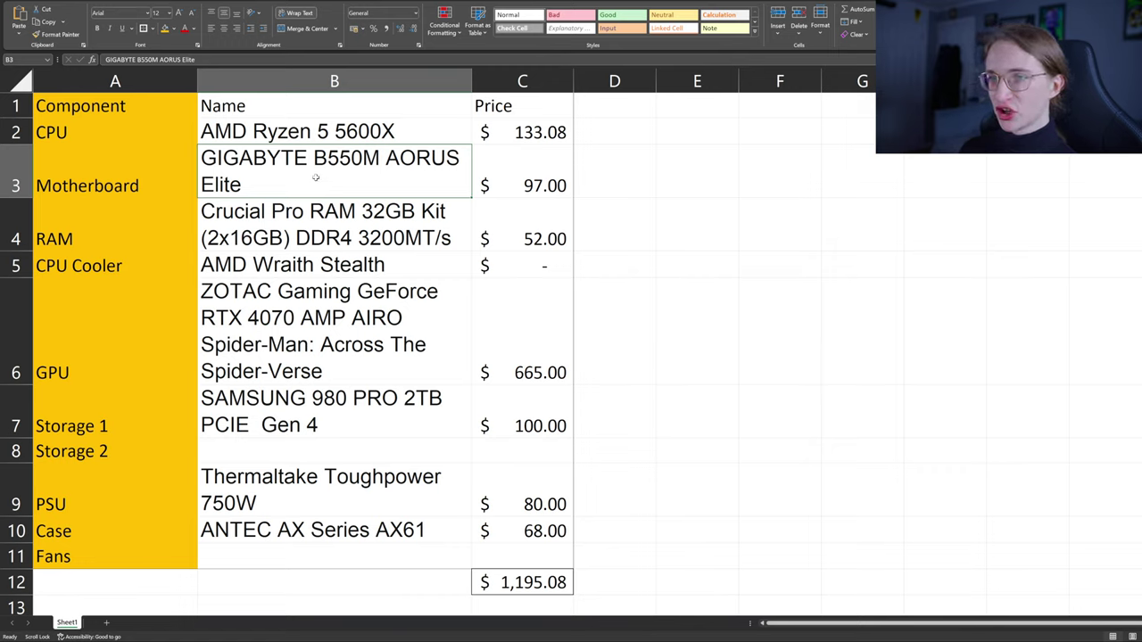